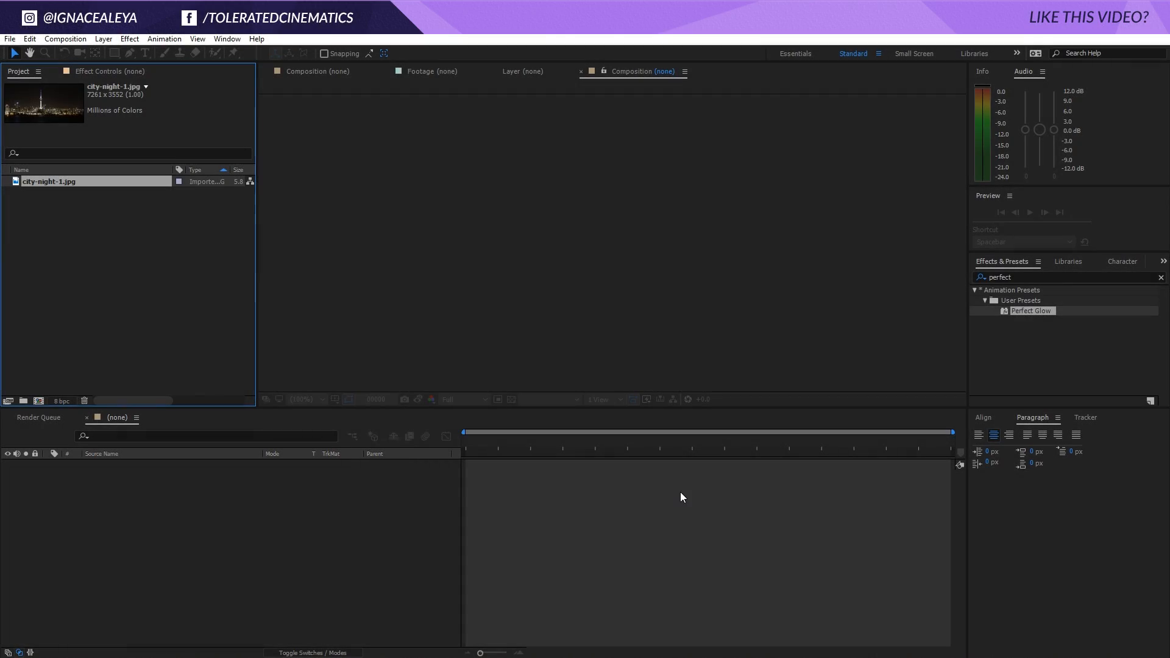
Step: Clear the effects search filter and open city-night-1.jpg for viewing as footage
click(1161, 277)
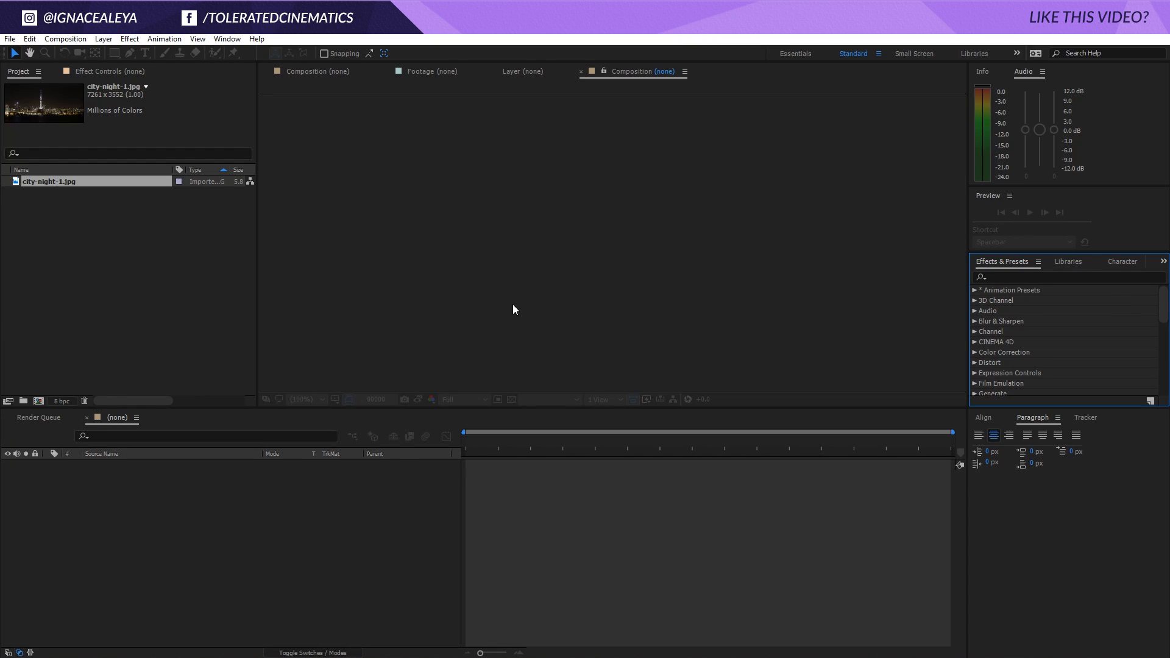
double_click(58, 183)
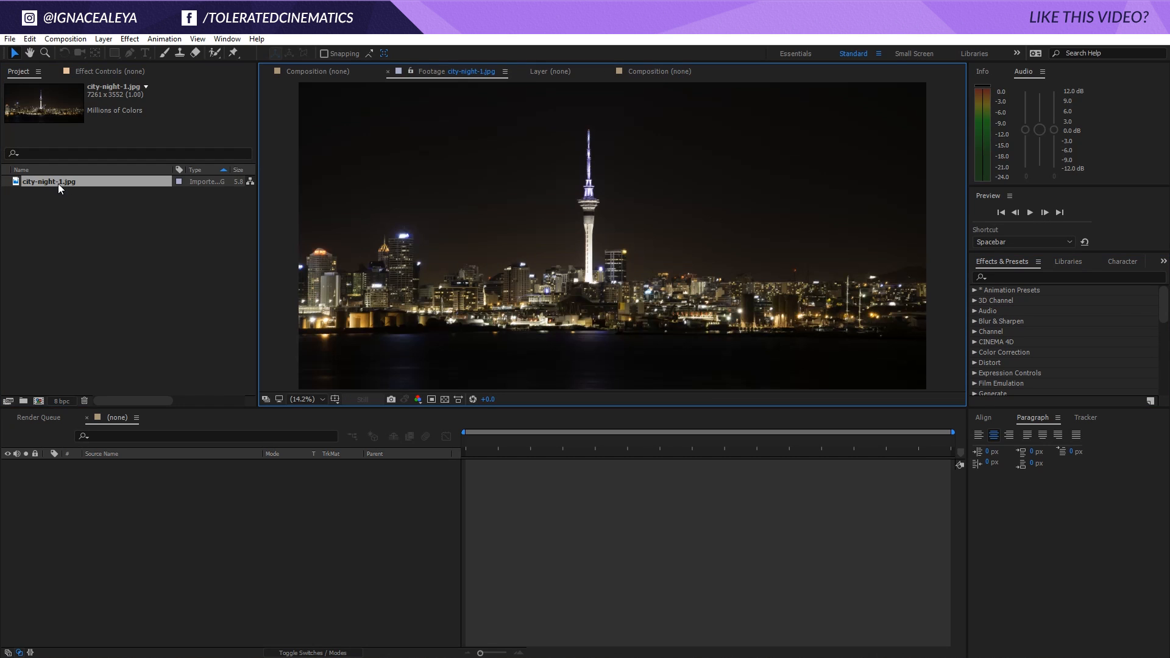
Step: Create a new composition named Main Comp with a size of 1920 x 1080 px at 30 fps
click(38, 401)
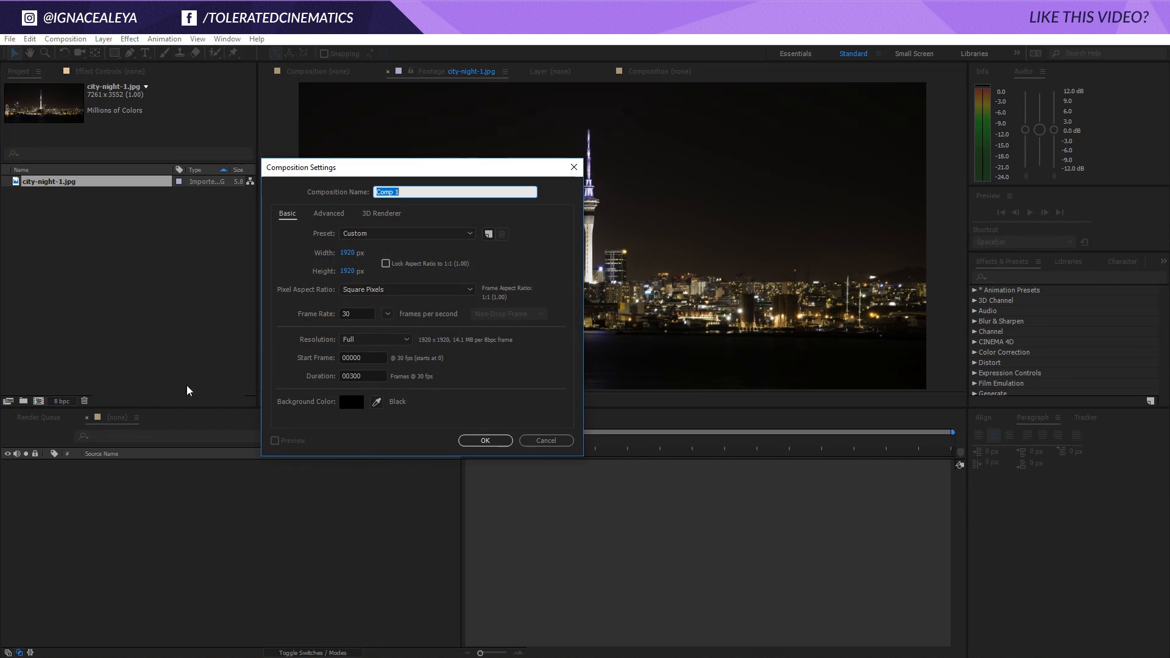
click(343, 271)
text(1080)
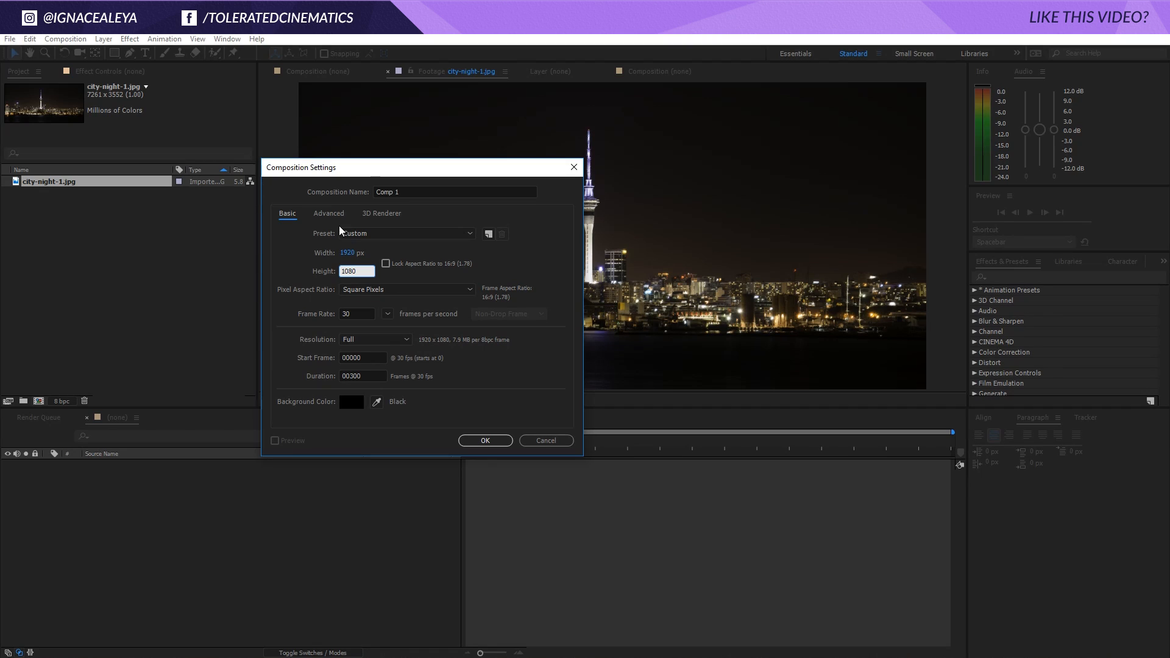
click(396, 192)
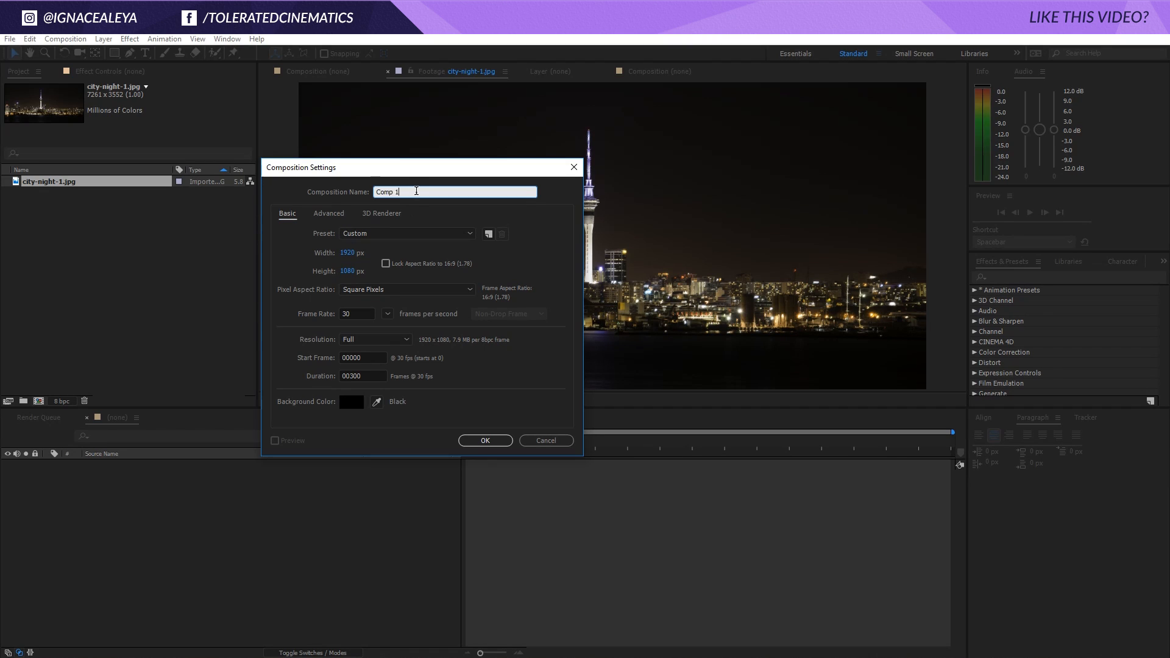
text(Main Comp)
click(475, 443)
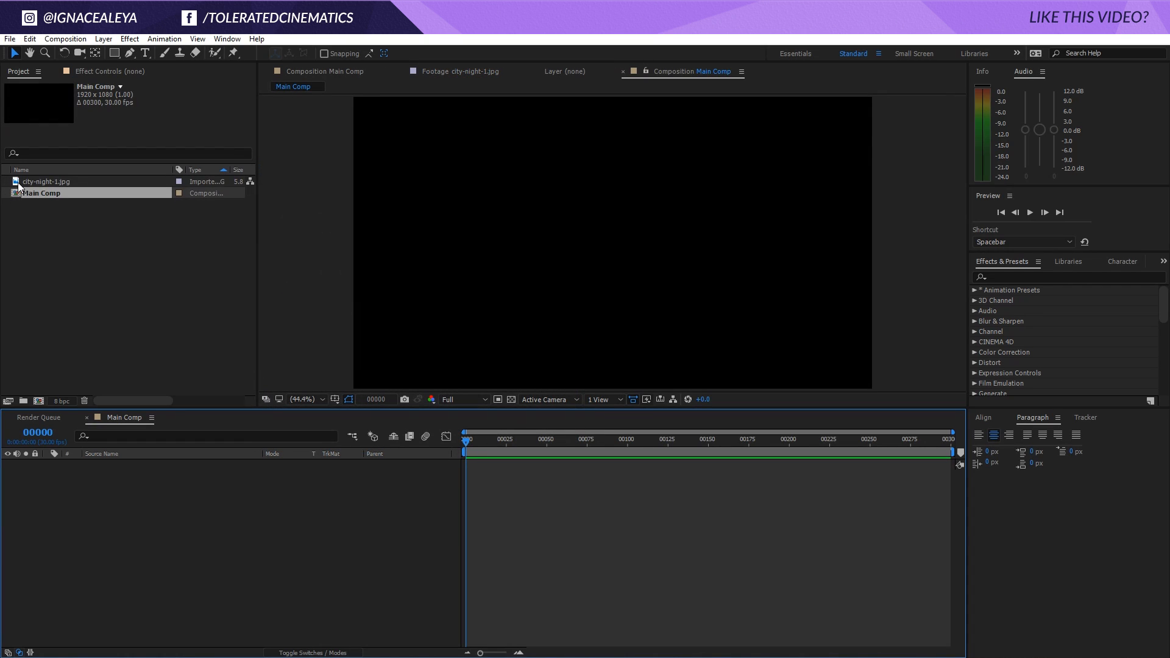
Step: Add city-night-1.jpg to Main Comp, scale it to 31% and shift it horizontally to about X 1038
drag(15, 183, 265, 544)
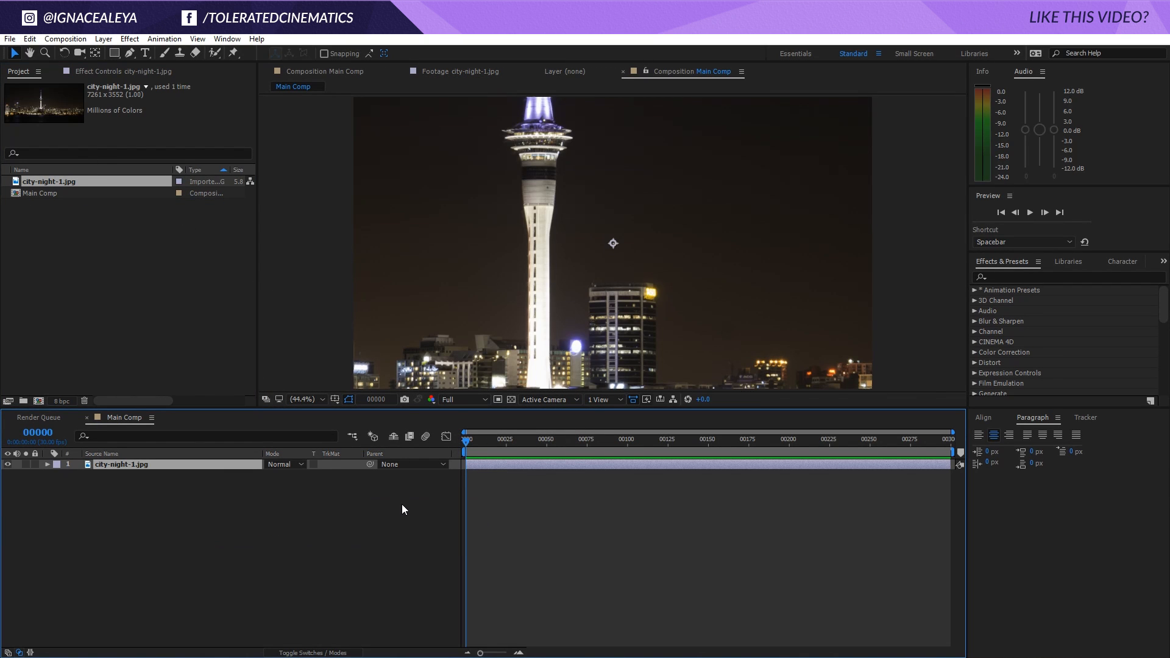
key(s)
drag(305, 476, 271, 484)
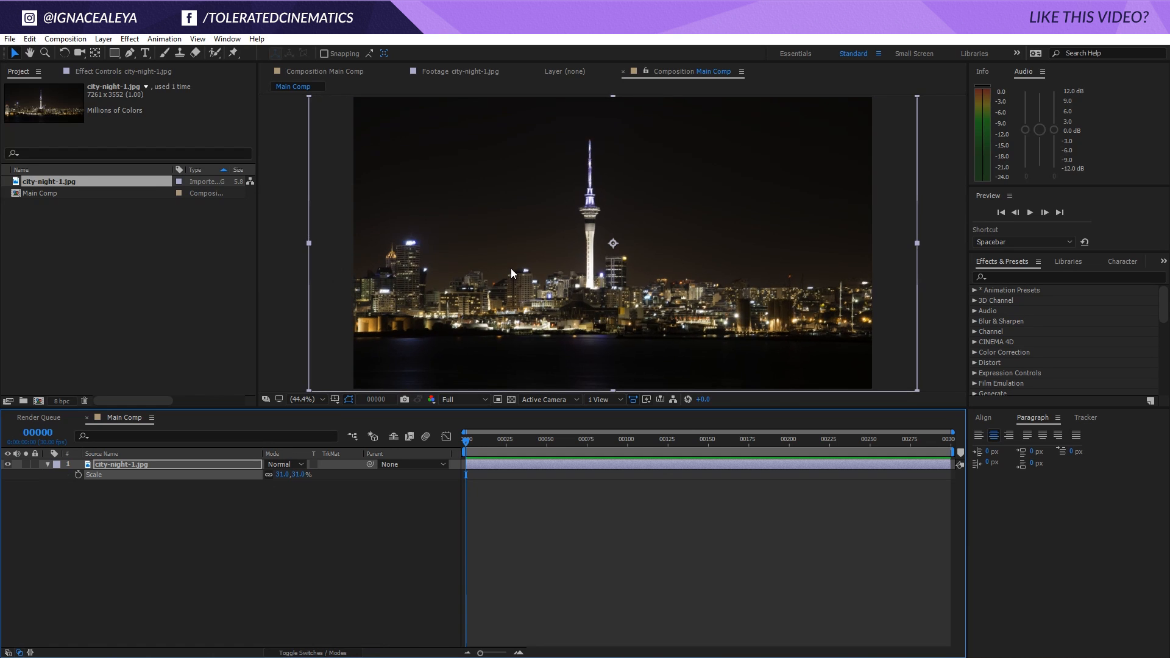
scroll(511, 269, down, 2)
scroll(511, 270, up, 2)
drag(563, 320, 611, 323)
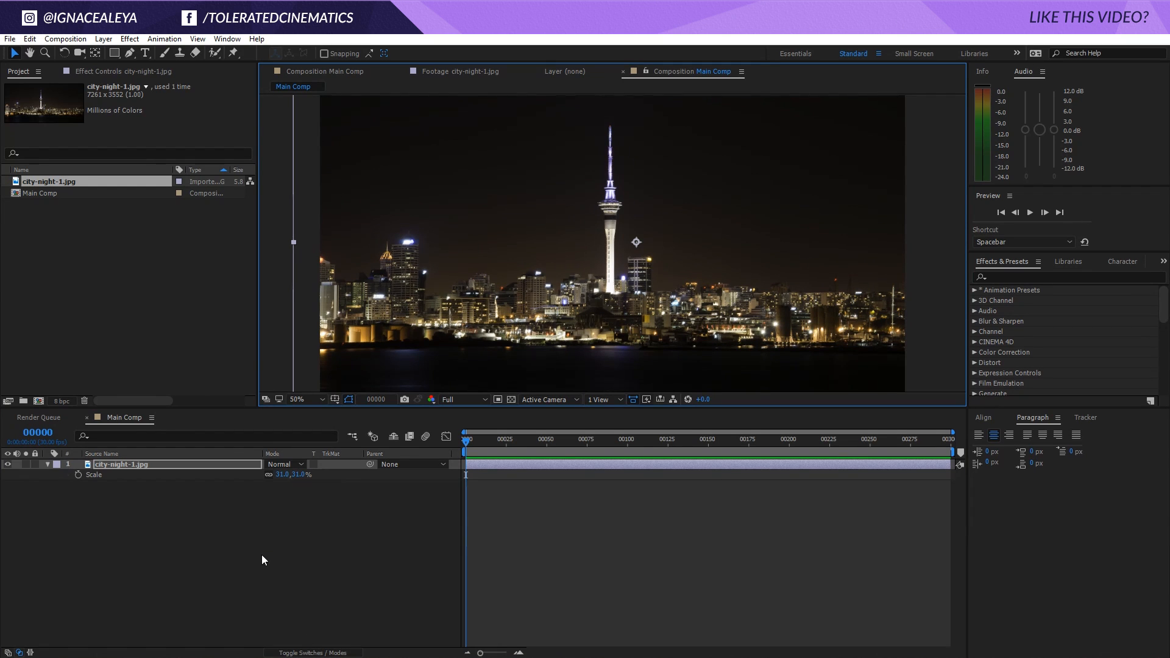
Step: Make the city-night-1.jpg layer 3D and set its Z position to 10000
click(340, 652)
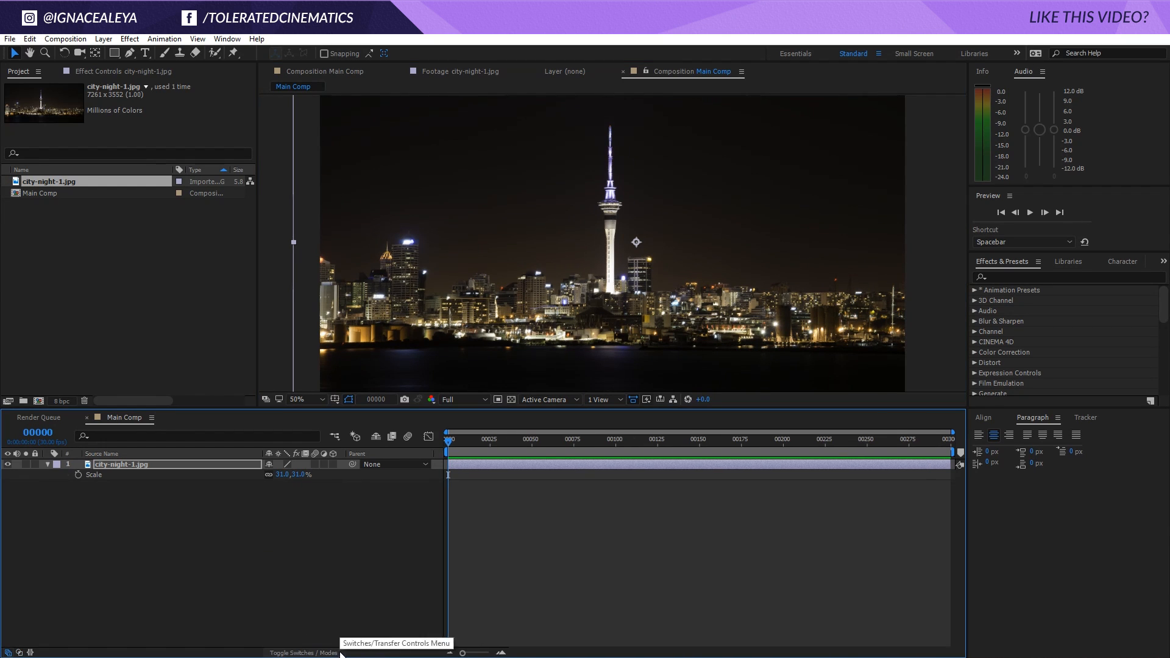
click(333, 465)
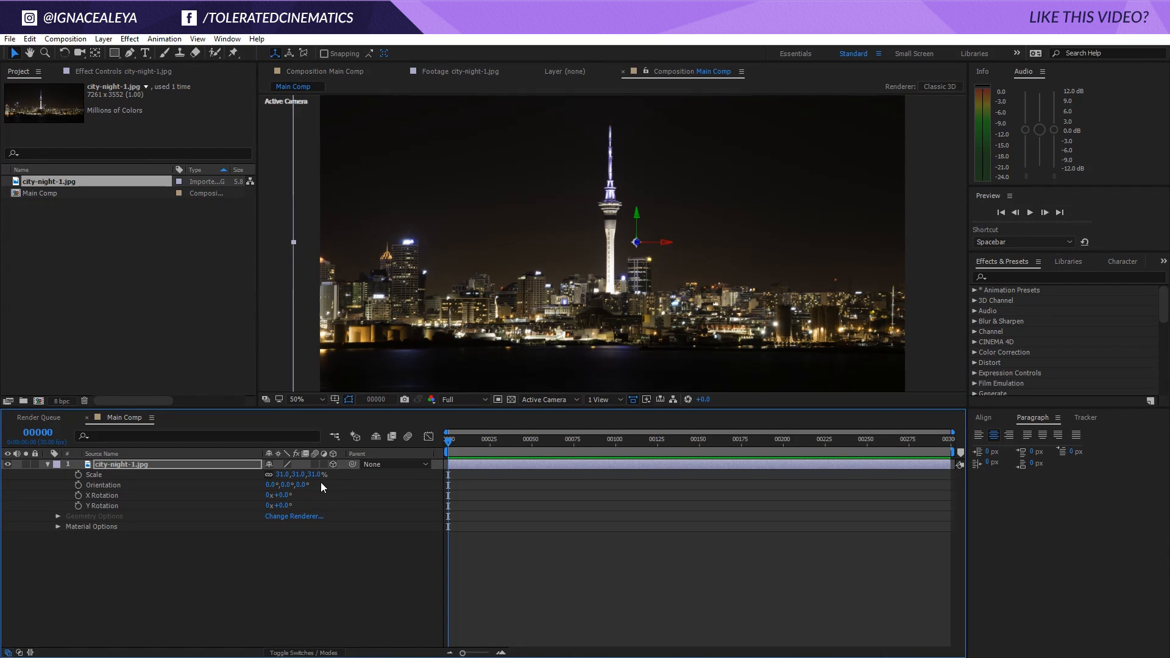
key(p)
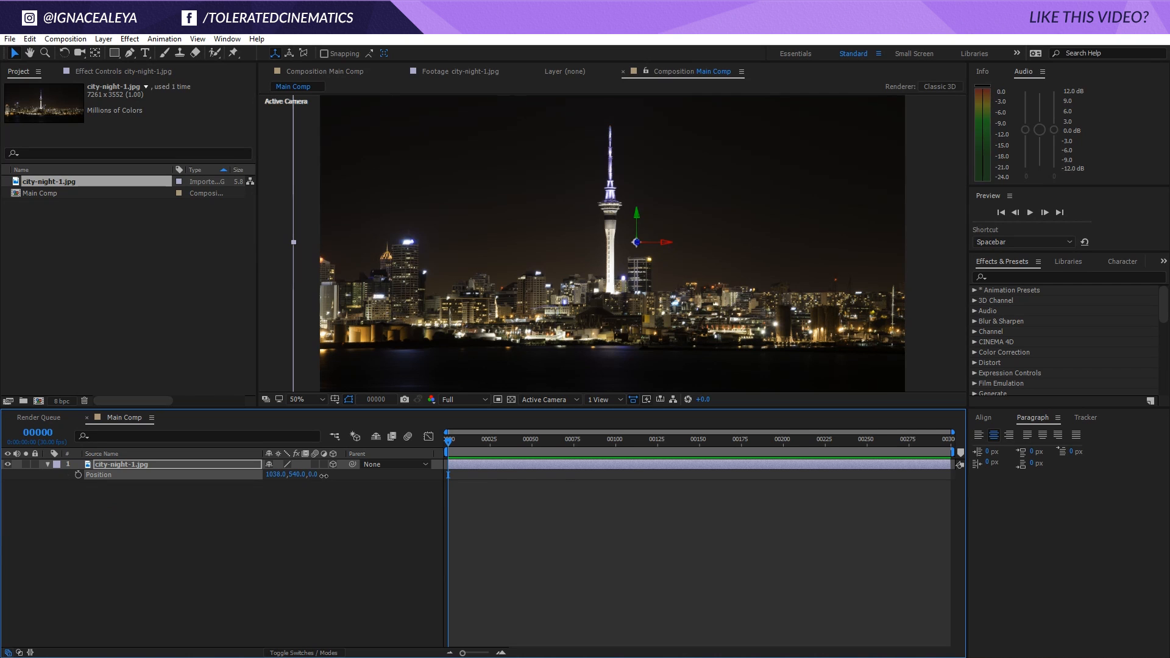
drag(317, 475, 1000, 478)
click(317, 474)
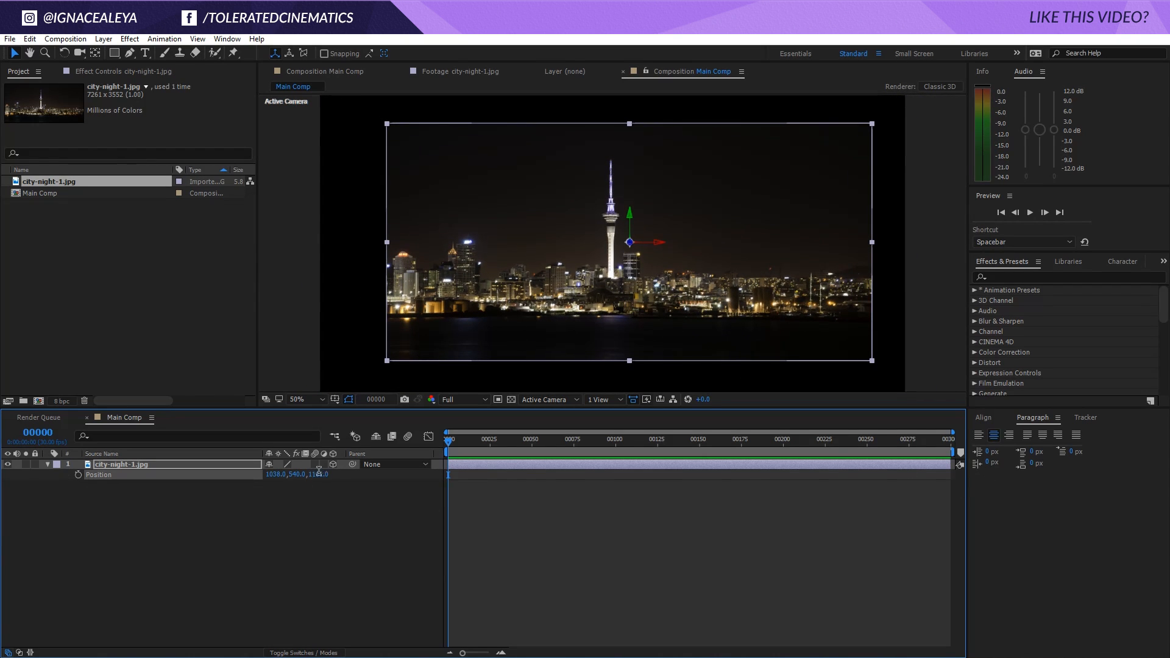
text(10000)
click(291, 497)
click(212, 464)
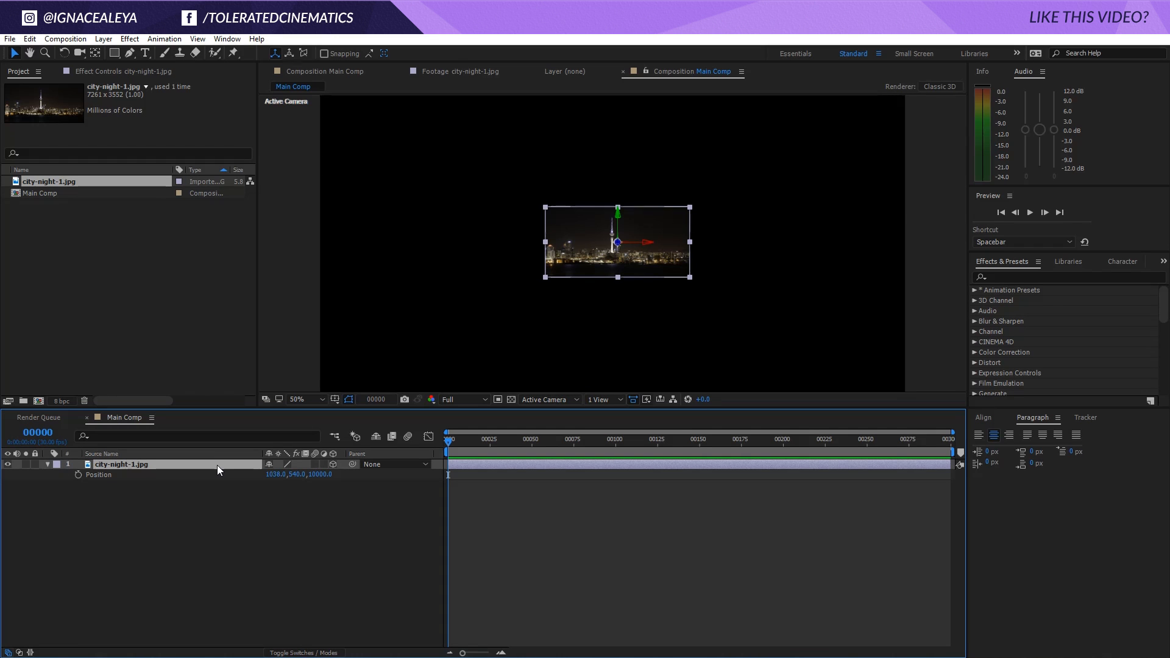
Step: Scale the city-night-1.jpg layer to 132% to fill the frame
key(s)
drag(299, 475, 361, 474)
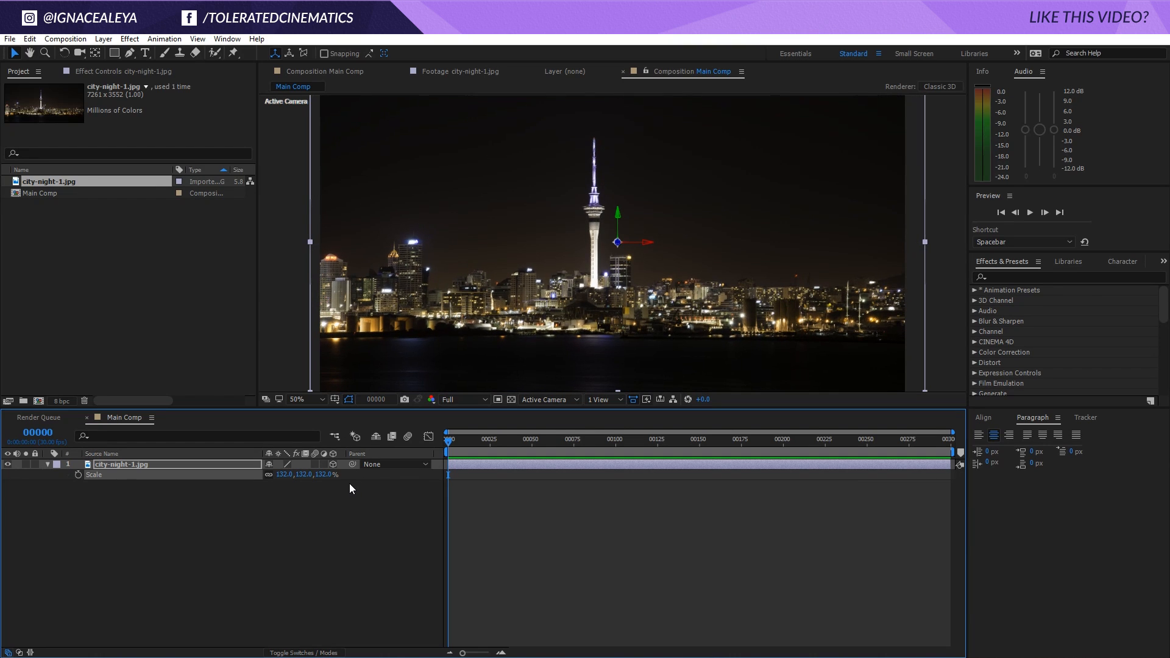
drag(453, 444, 345, 499)
Step: Add a two-node camera with the 28mm preset to Main Comp
right_click(363, 514)
mouse_move(386, 520)
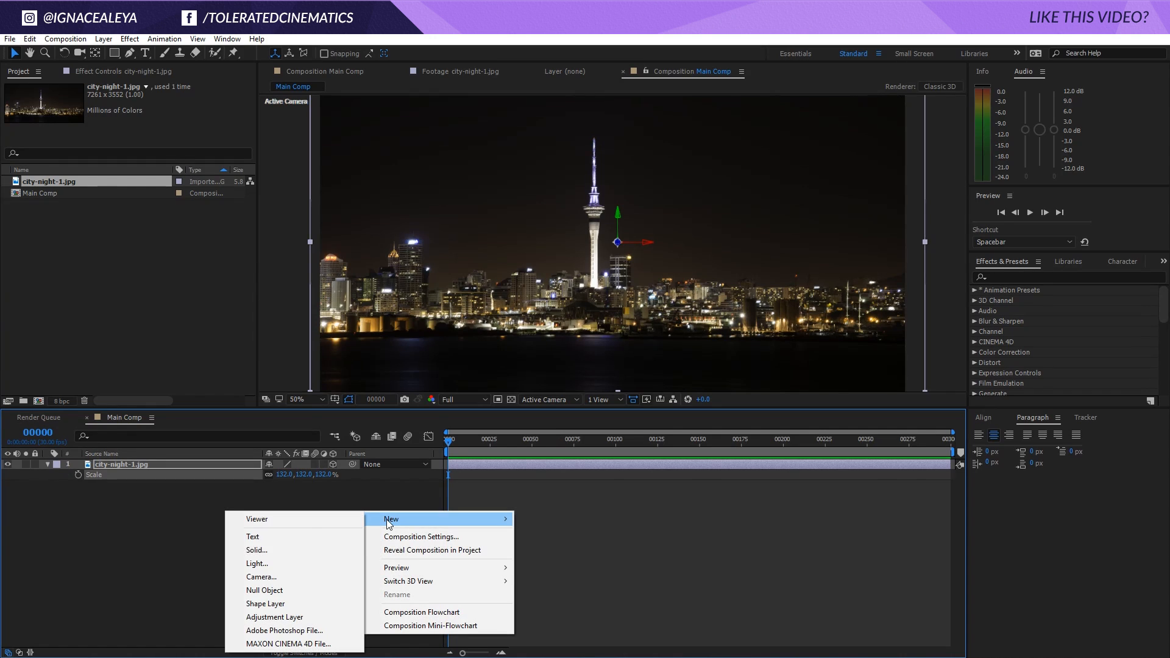
click(284, 576)
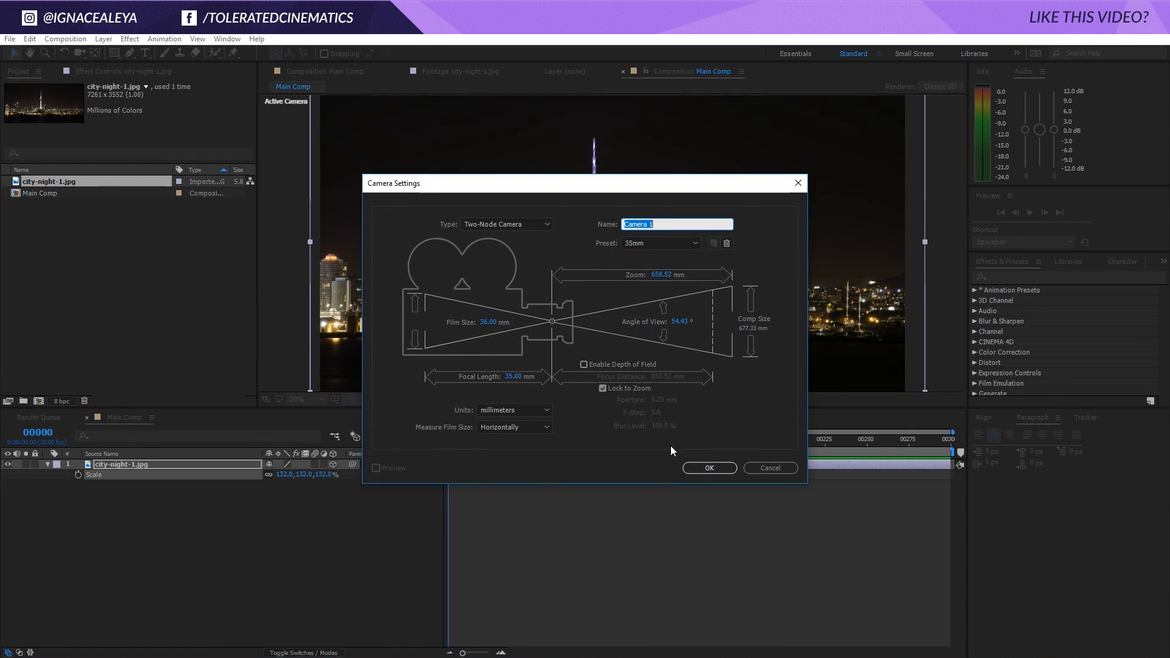
click(659, 243)
click(668, 318)
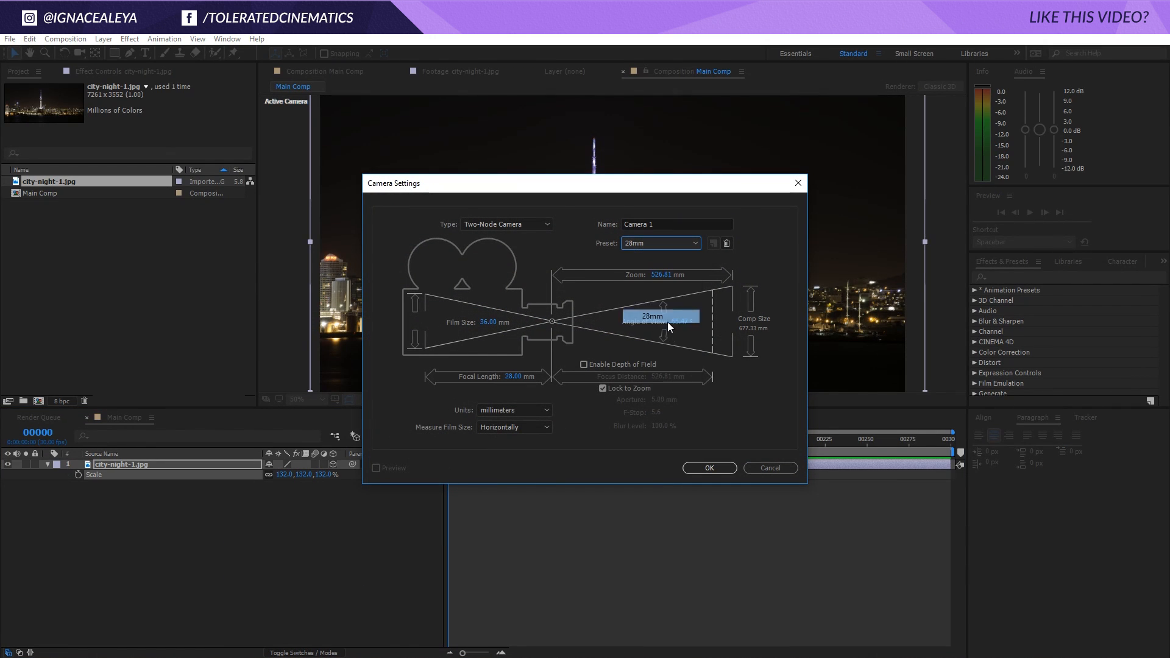
key(Return)
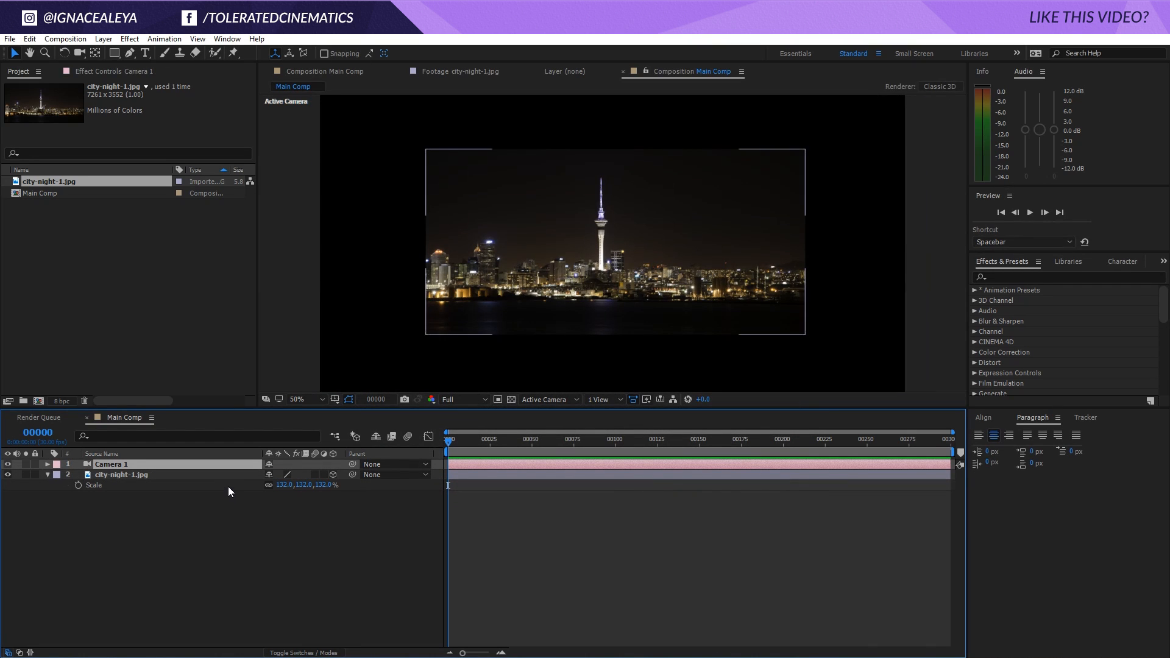
Step: Add a 3D null object and parent Camera 1 to it, showing the null's Position property
right_click(229, 525)
mouse_move(261, 532)
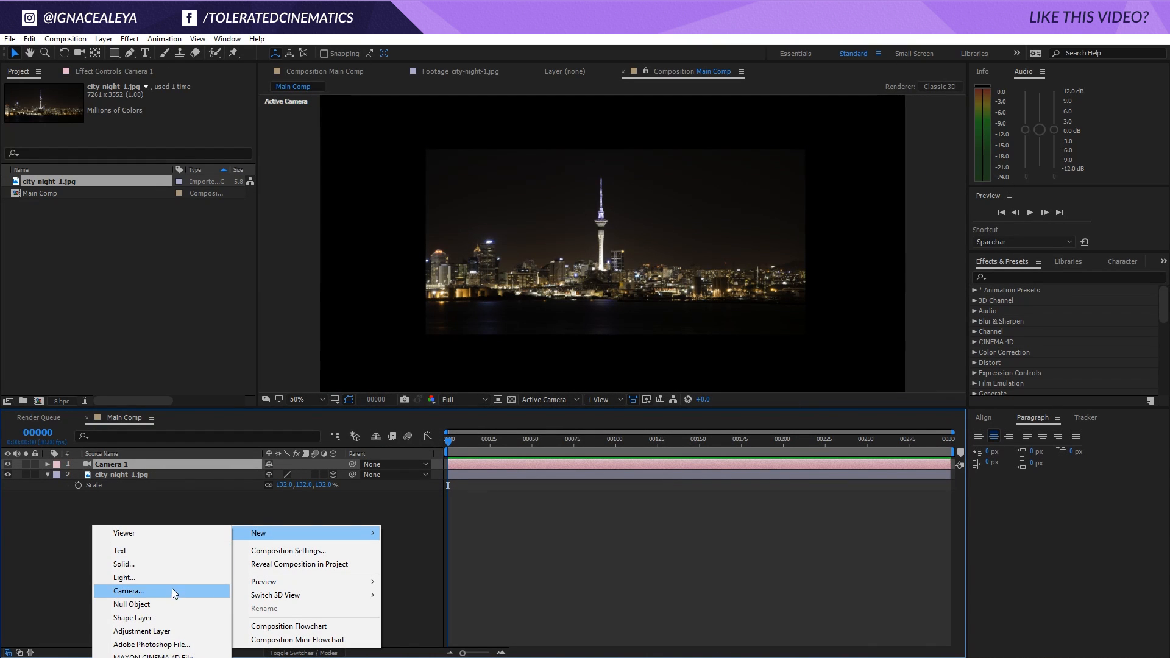
click(170, 604)
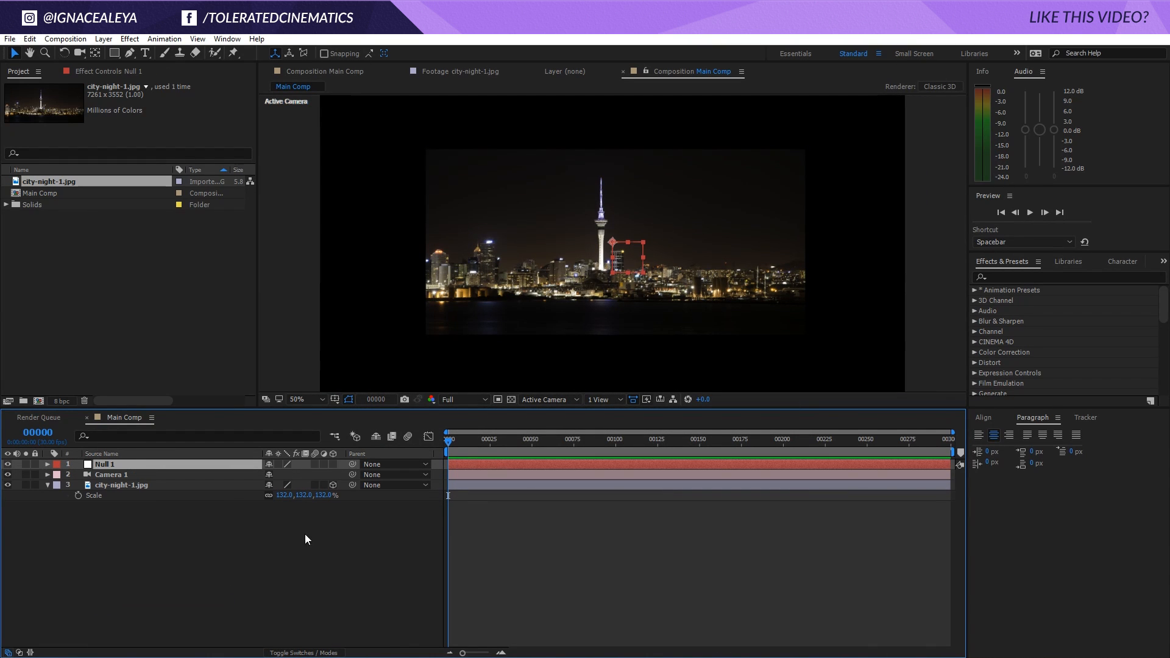
click(333, 465)
drag(352, 474, 166, 462)
key(p)
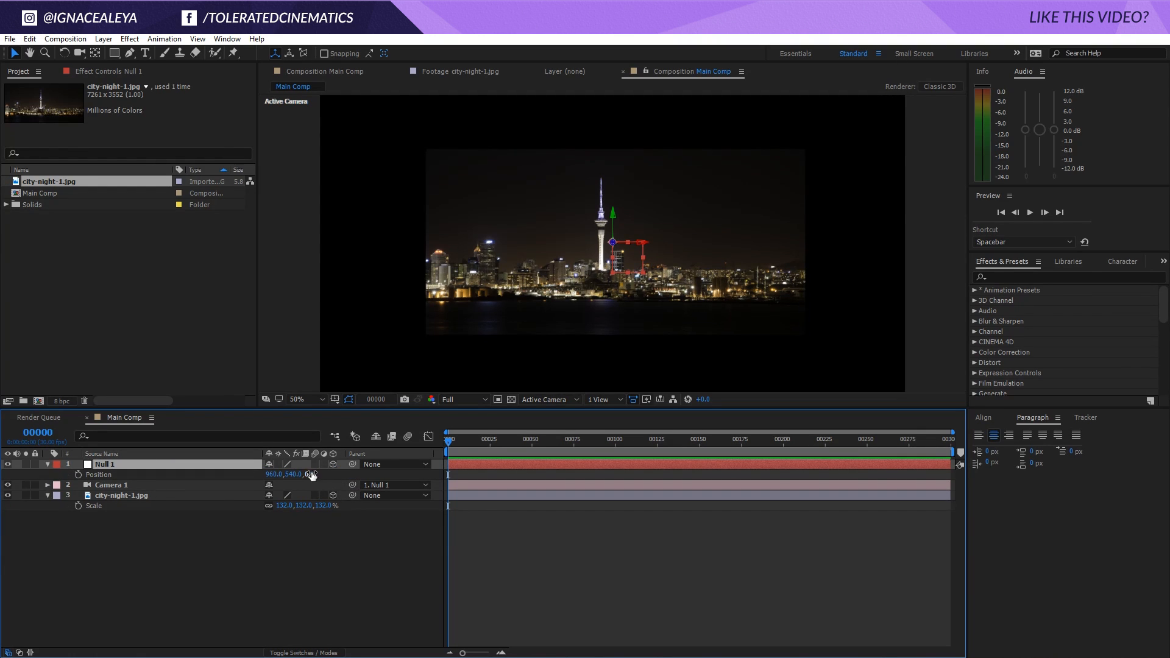
mouse_move(311, 476)
mouse_down()
mouse_move(665, 465)
mouse_move(312, 485)
mouse_up()
Step: Scale the city-night-1.jpg layer to 217% to cover the camera view
click(131, 494)
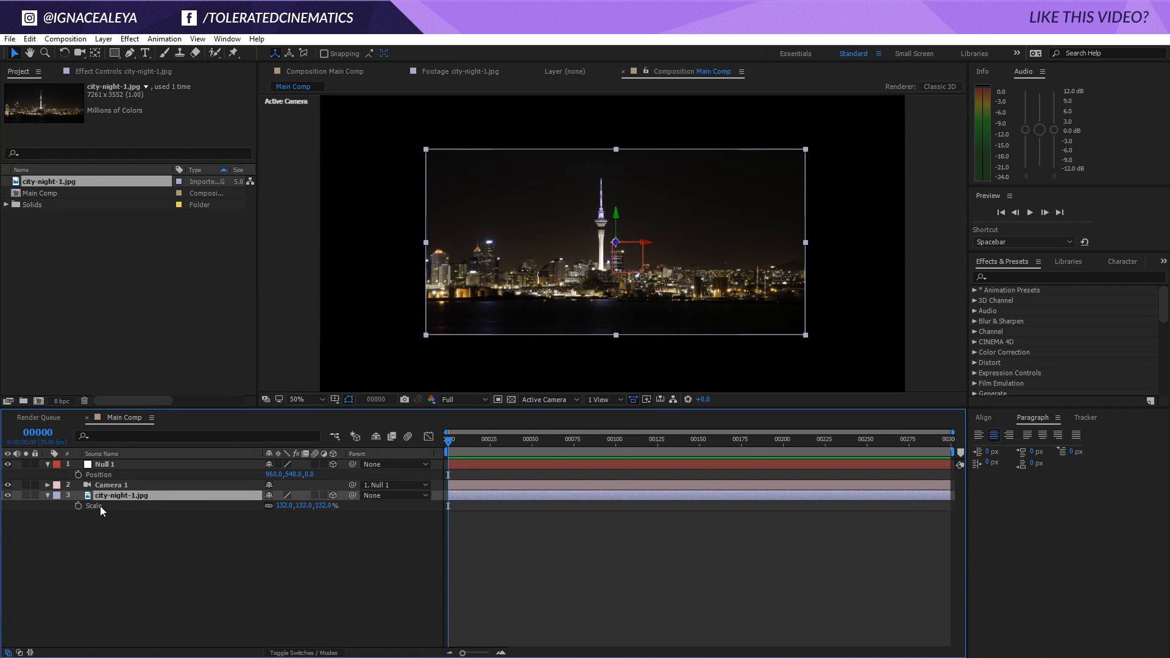
drag(302, 506, 355, 507)
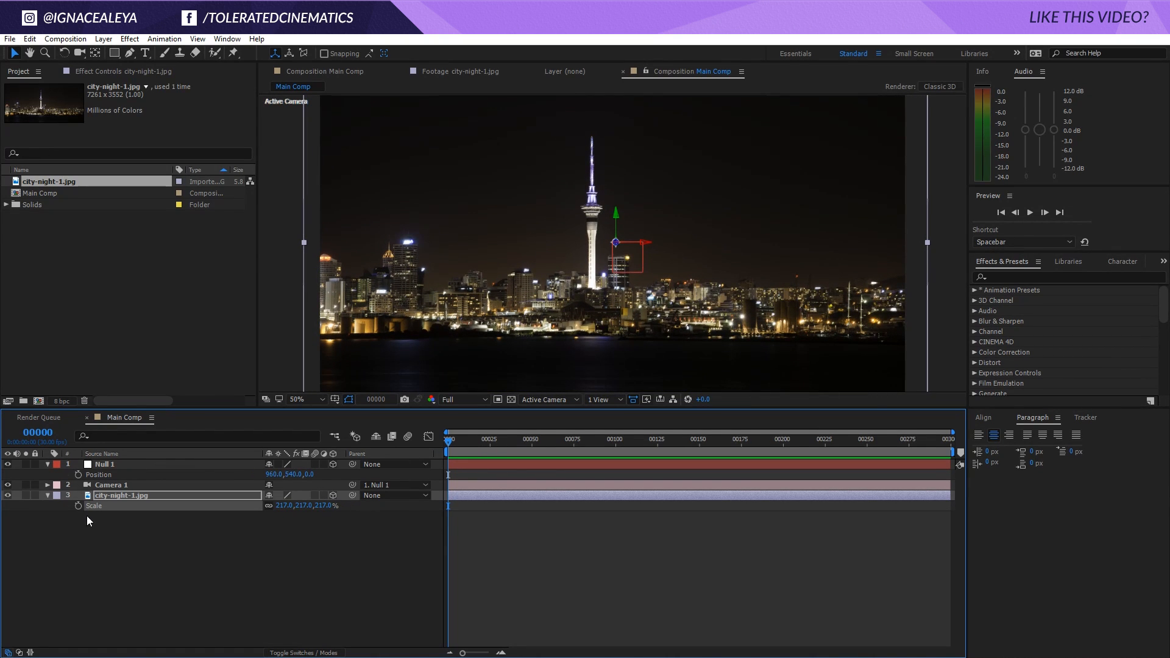
click(107, 523)
Step: Add a point light named Emitter with 100% intensity and smooth falloff
right_click(128, 532)
mouse_move(163, 536)
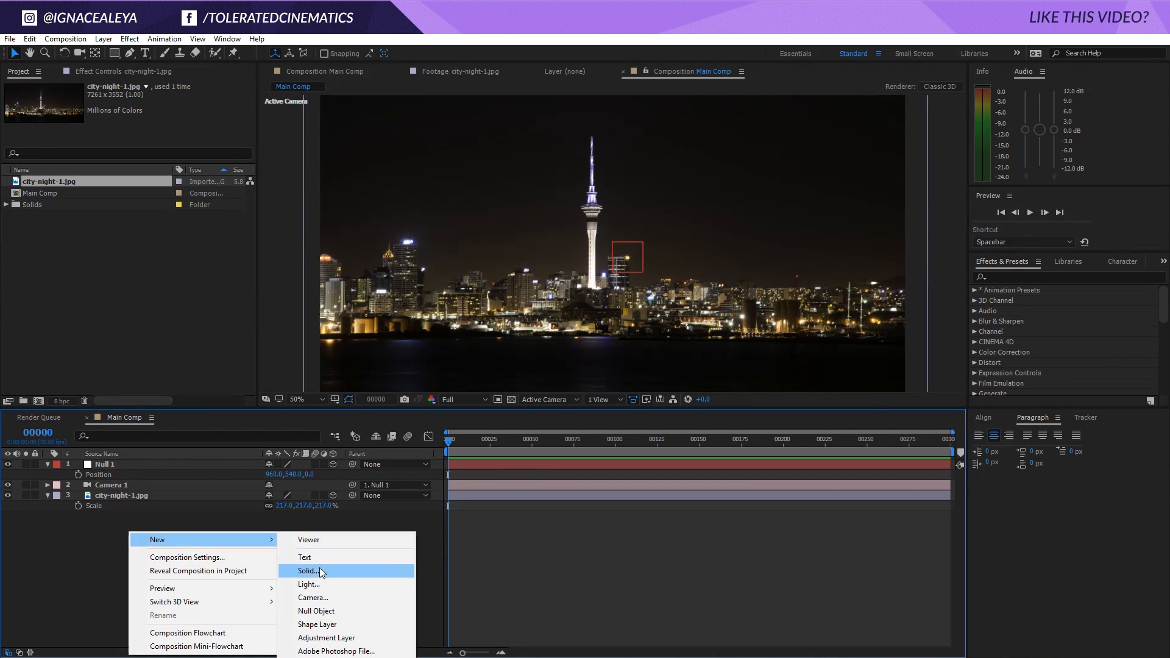
click(321, 584)
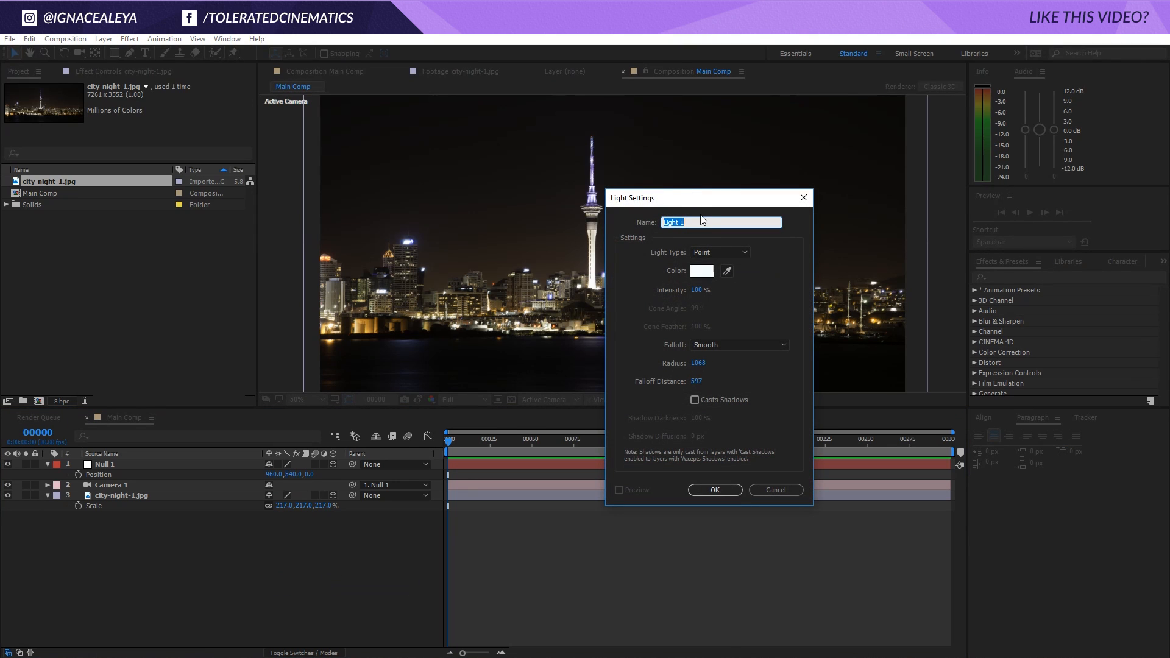
text(Emitter)
click(717, 490)
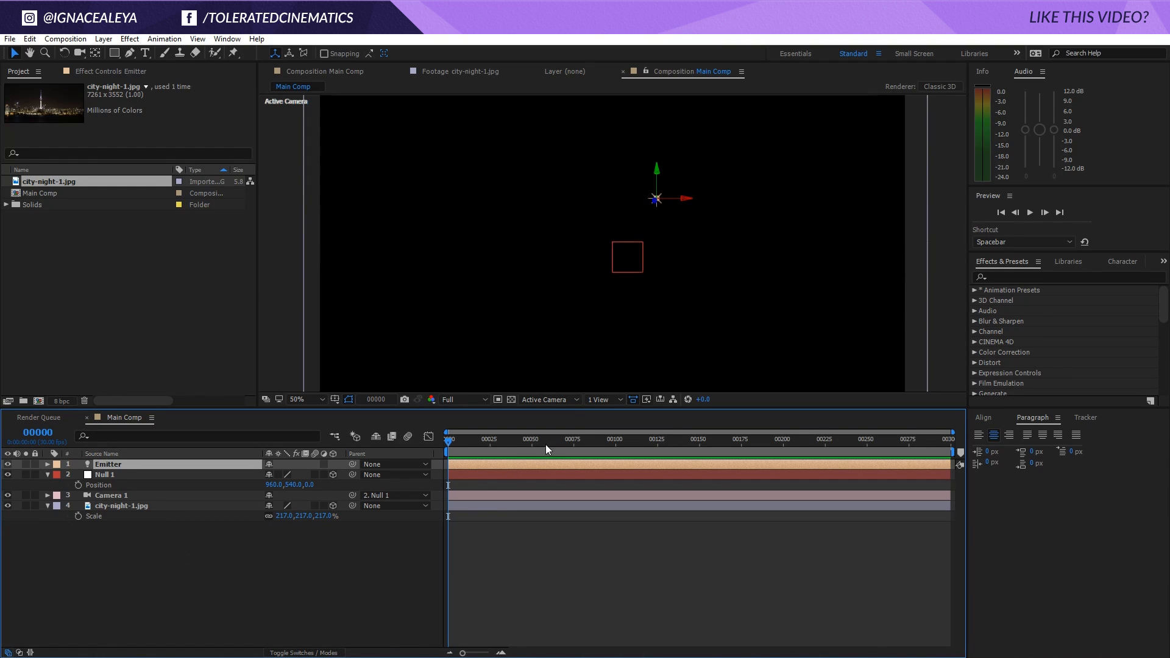
Step: Turn off Accepts Lights in the material options of the city-night-1.jpg layer
click(211, 506)
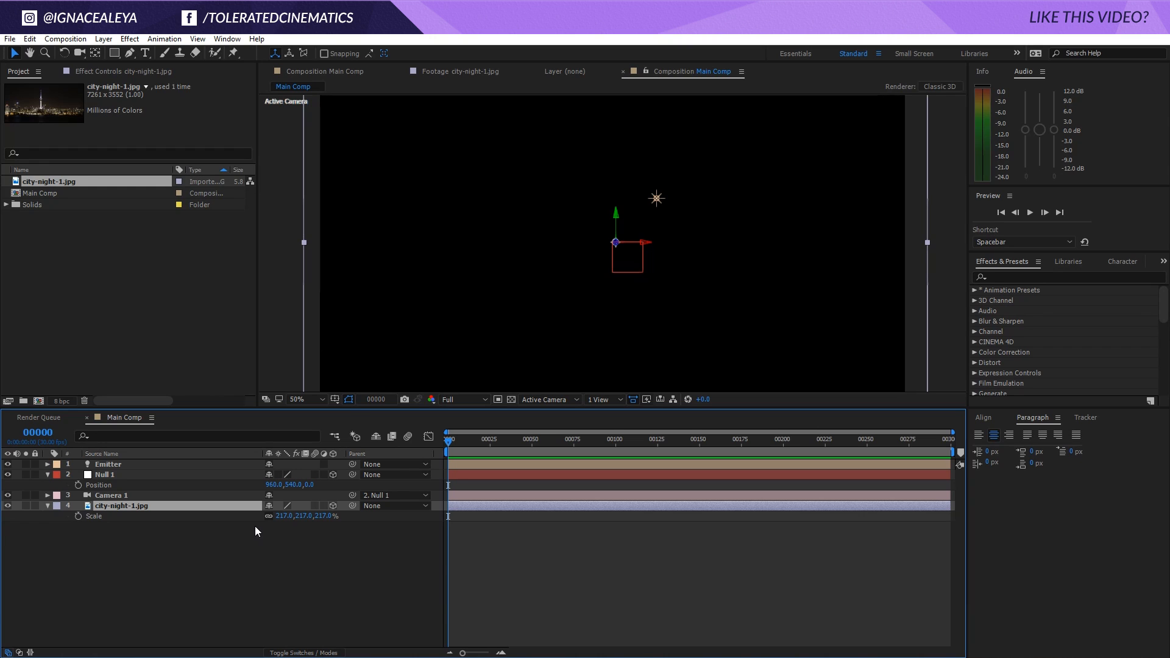
key(a)
key(a)
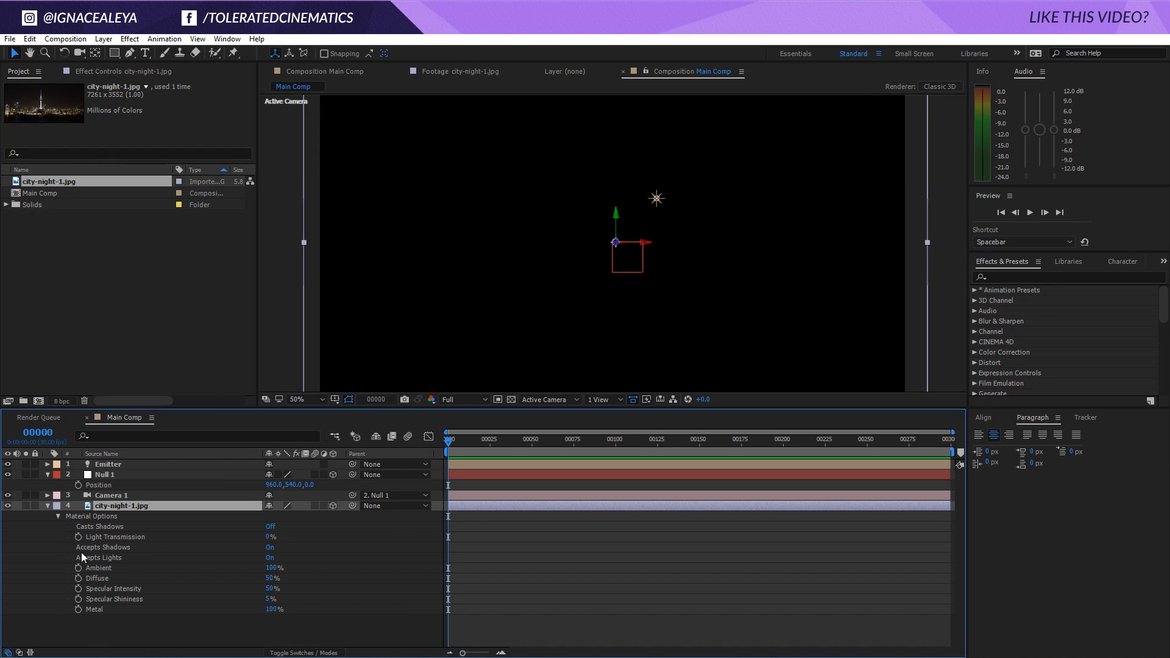
click(270, 558)
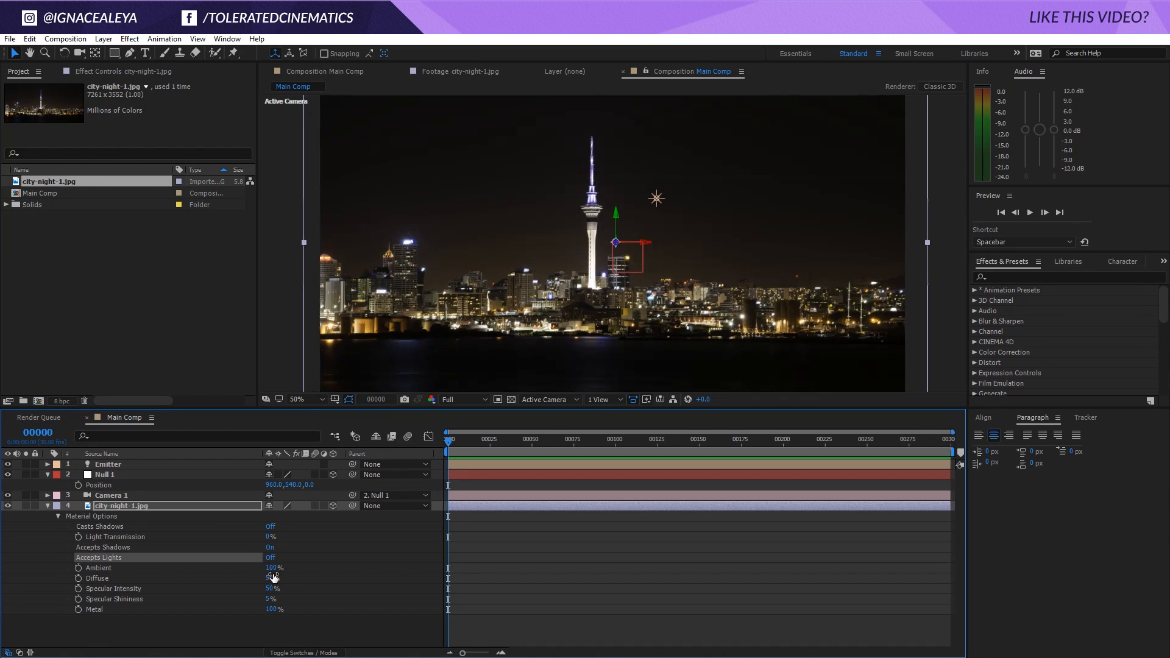
click(47, 506)
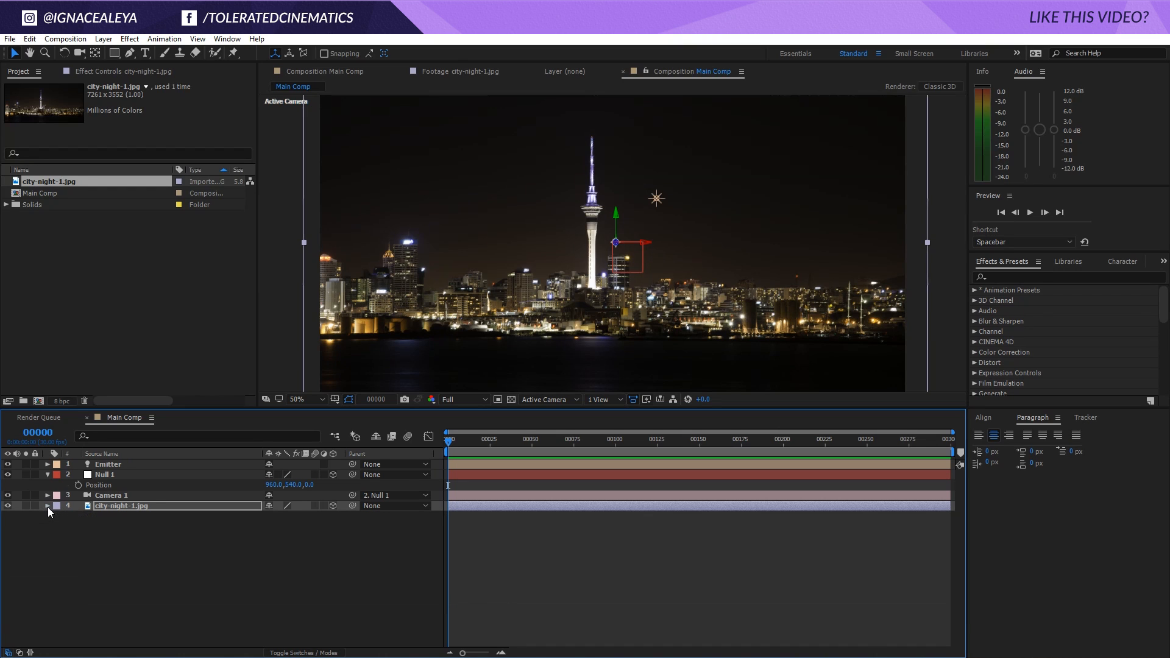
Step: Move the Emitter light straight down onto the dark water below the skyline
click(142, 466)
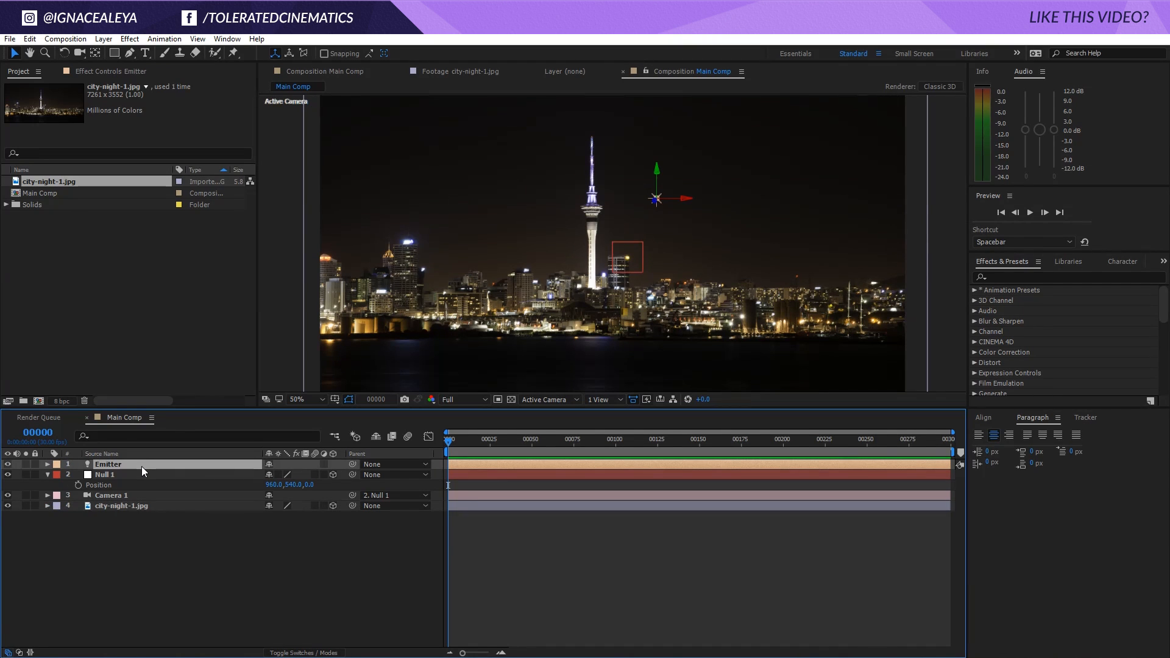
scroll(635, 309, down, 2)
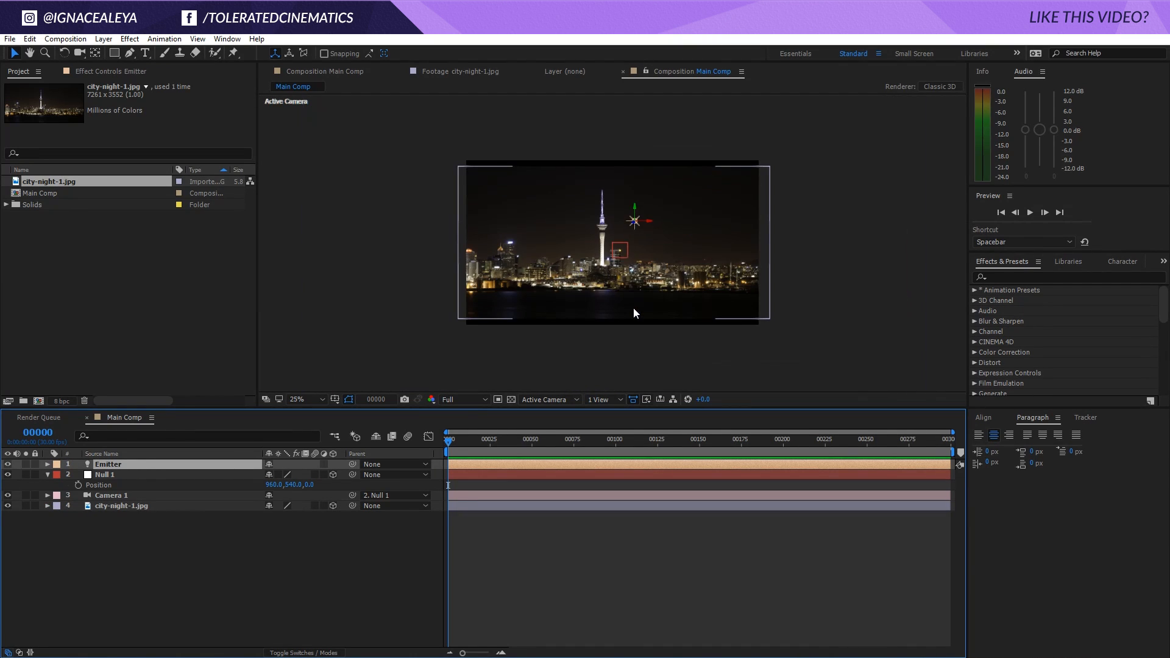
click(635, 217)
drag(638, 221, 637, 245)
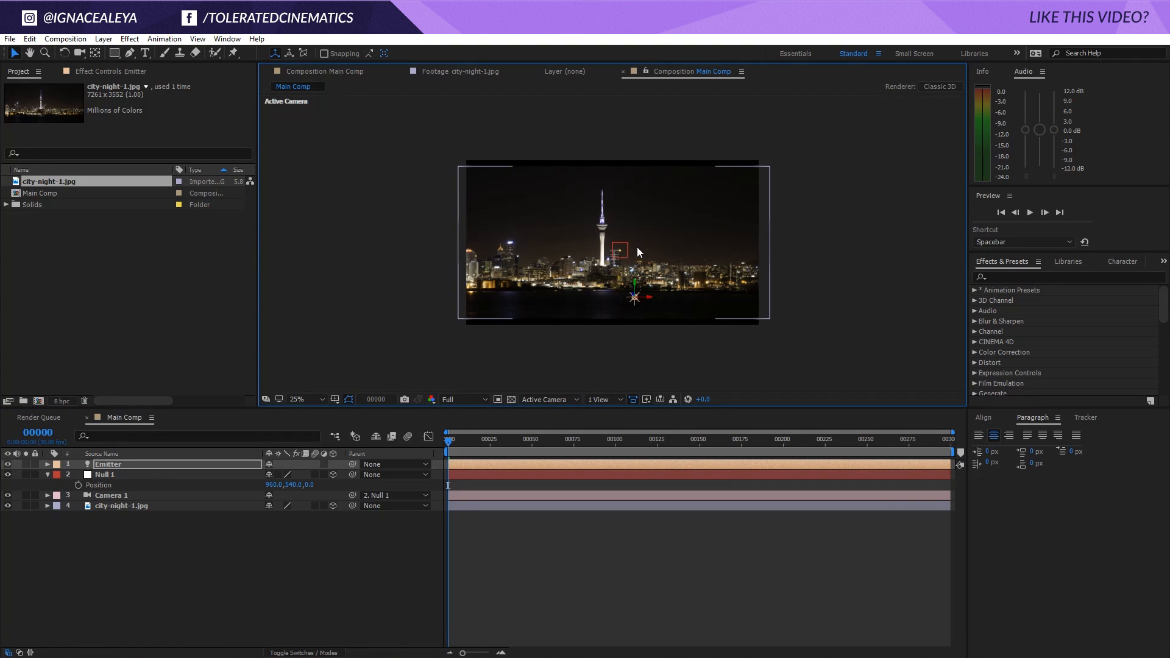
Step: Enlarge the city-night-1.jpg layer slightly so it extends past every edge of the frame
click(135, 509)
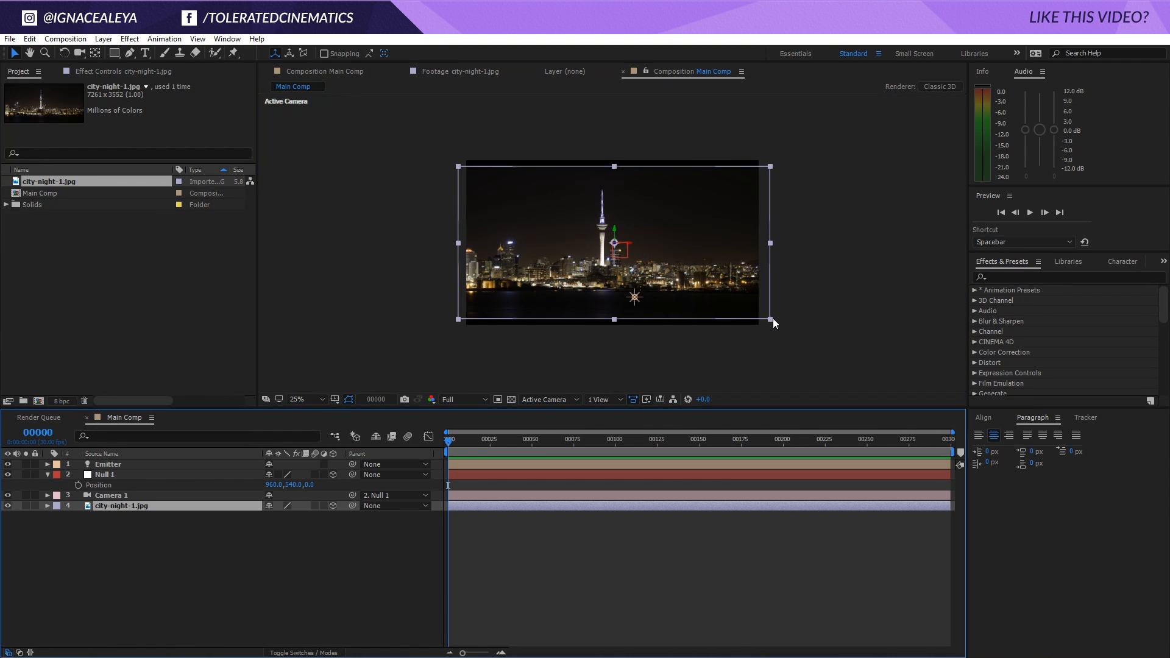
drag(771, 320, 788, 328)
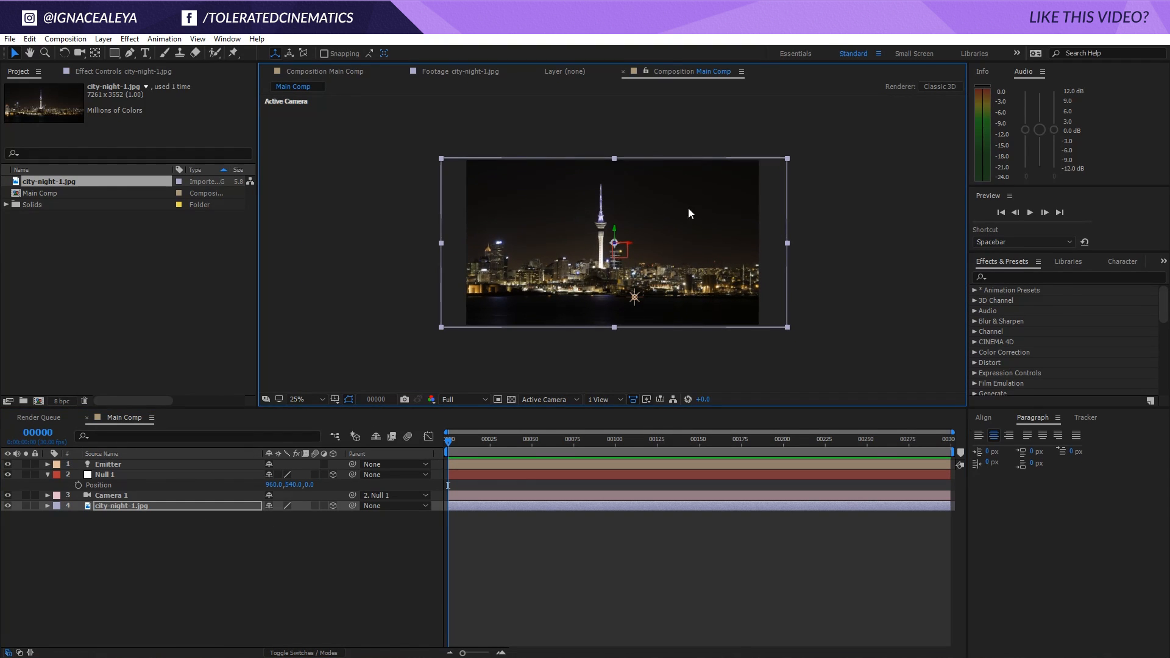
key(period)
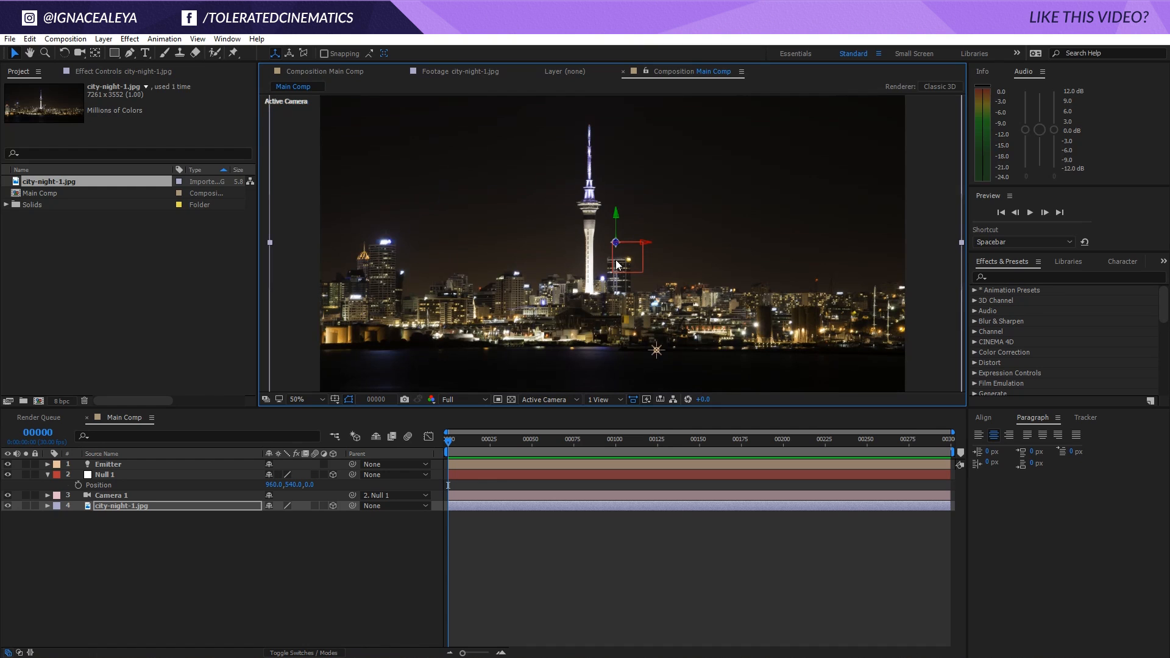
Step: Lower the Emitter light to just beneath the frame, at a Y position of about 772, and keyframe its position at frame 0
click(102, 469)
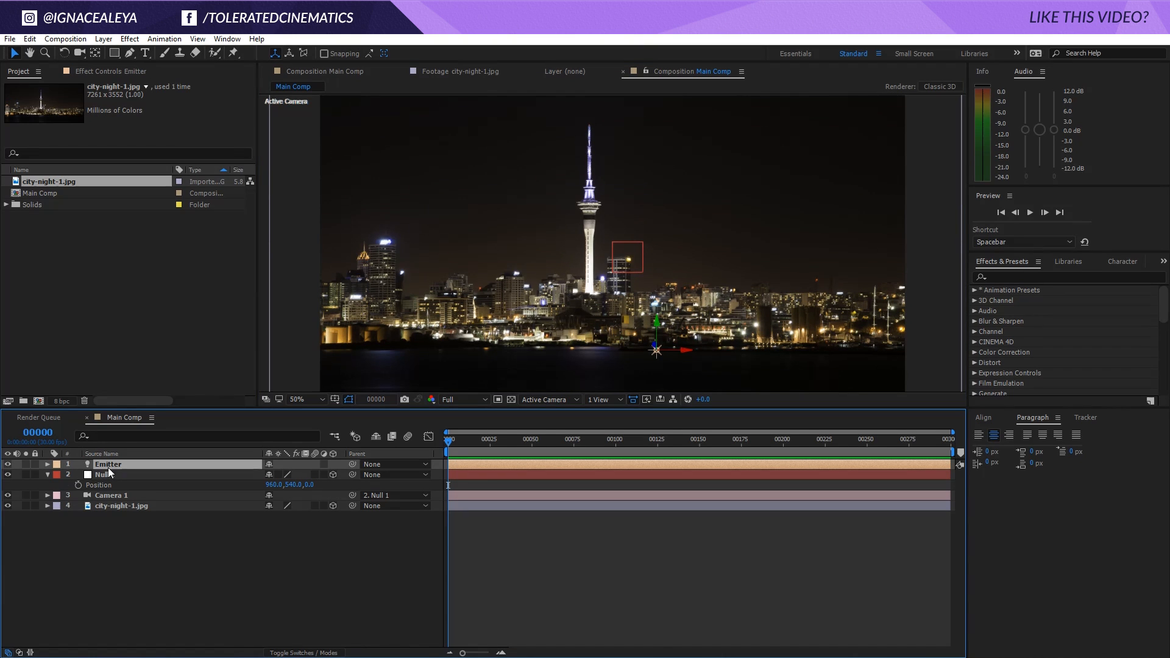
key(comma)
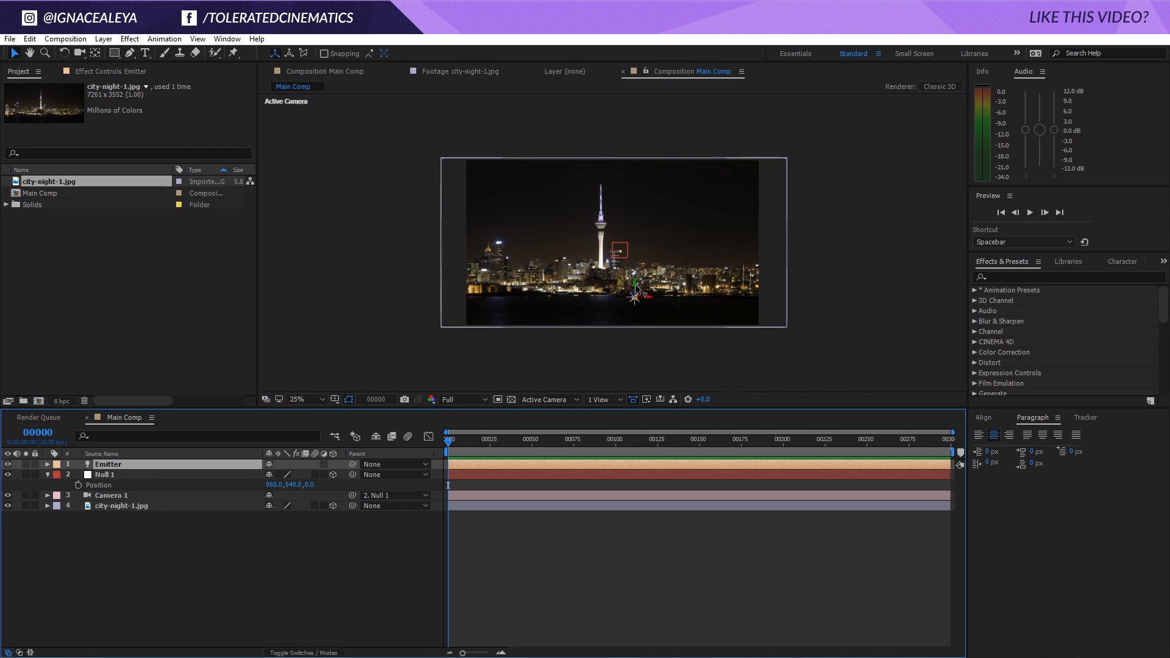
drag(636, 289, 626, 390)
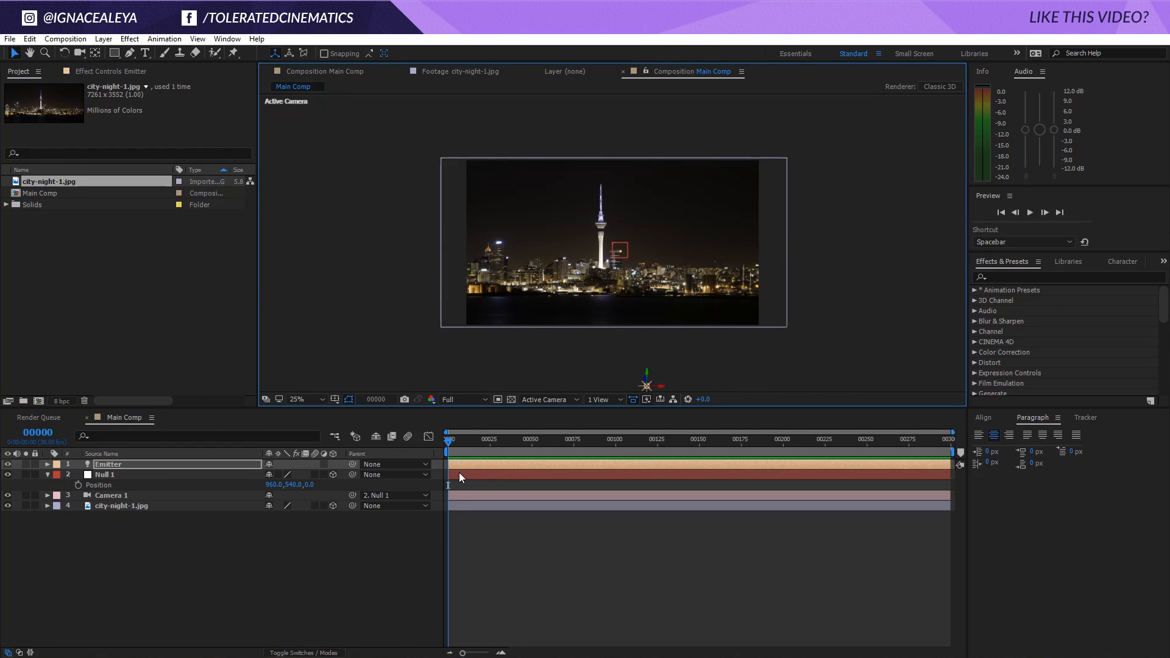
key(p)
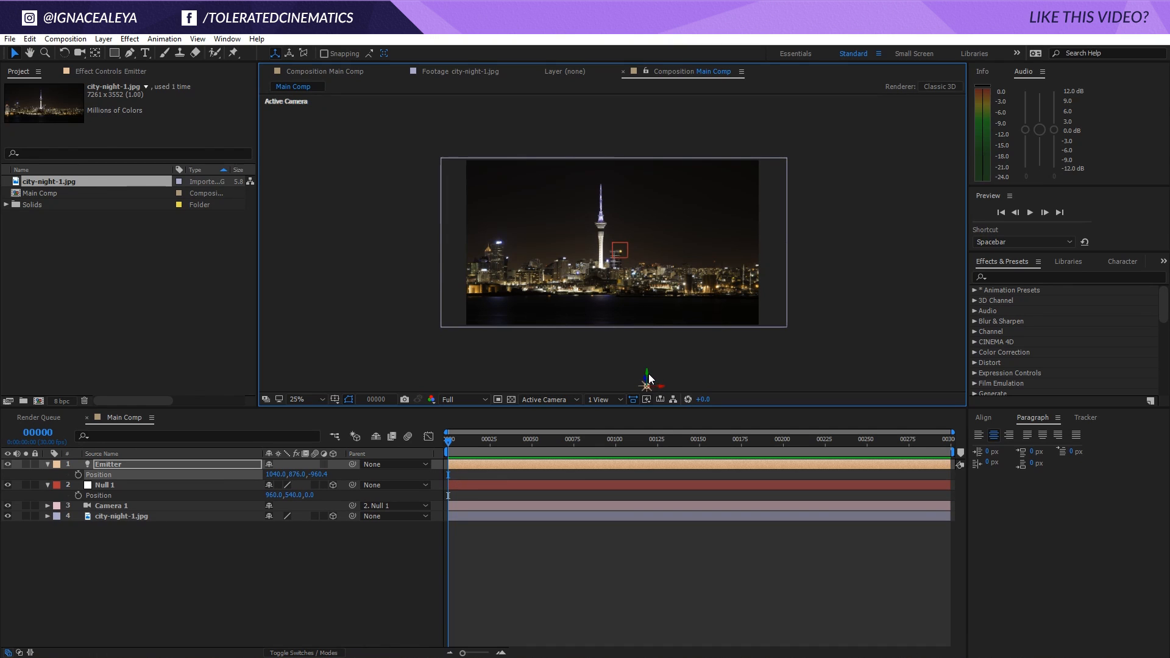
drag(646, 369, 647, 359)
click(78, 475)
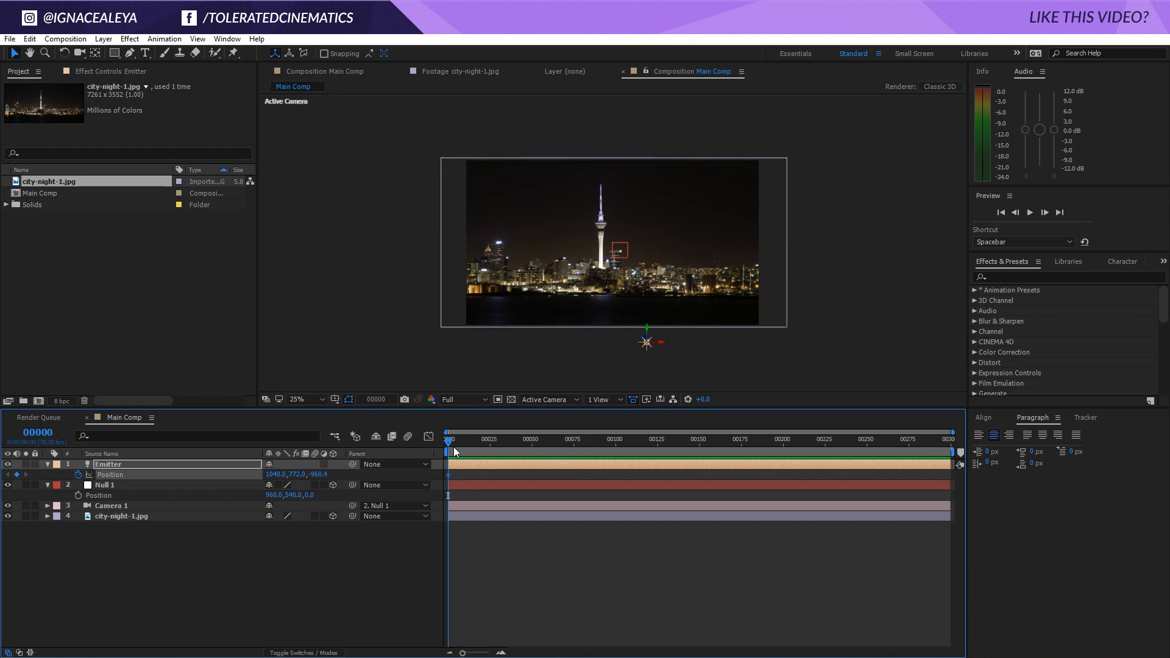
Step: Keyframe the Emitter light's Z position to 5000 at frame 100 and scrub through the movement
drag(454, 447, 616, 463)
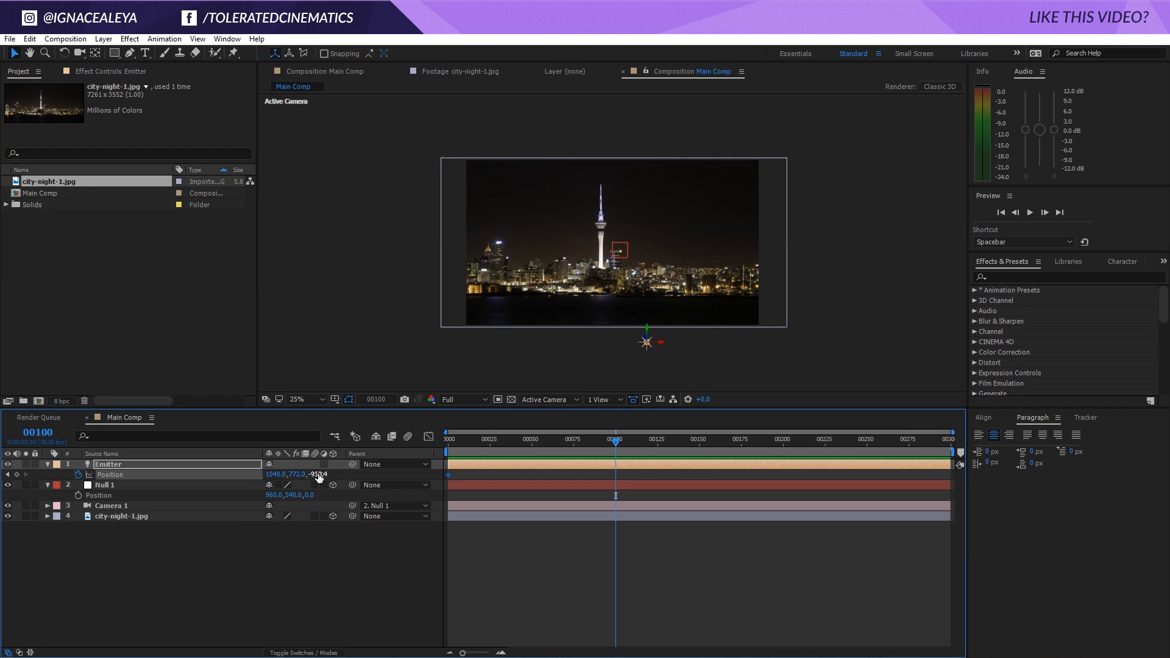
drag(319, 476, 451, 476)
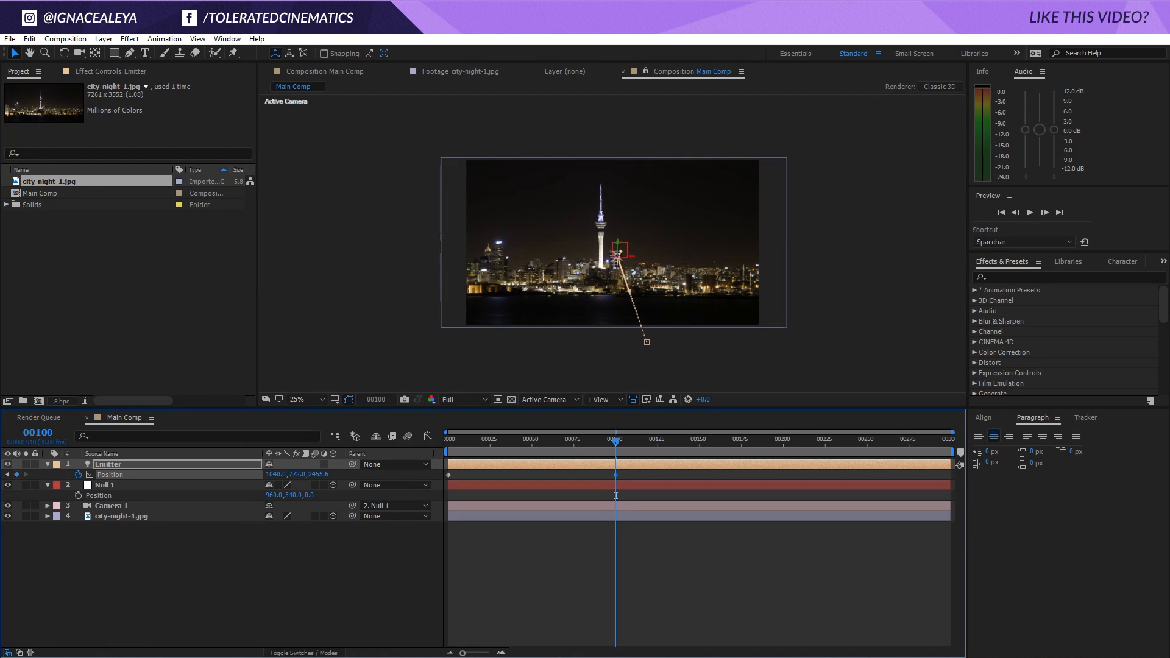
click(319, 474)
text(5000)
key(Return)
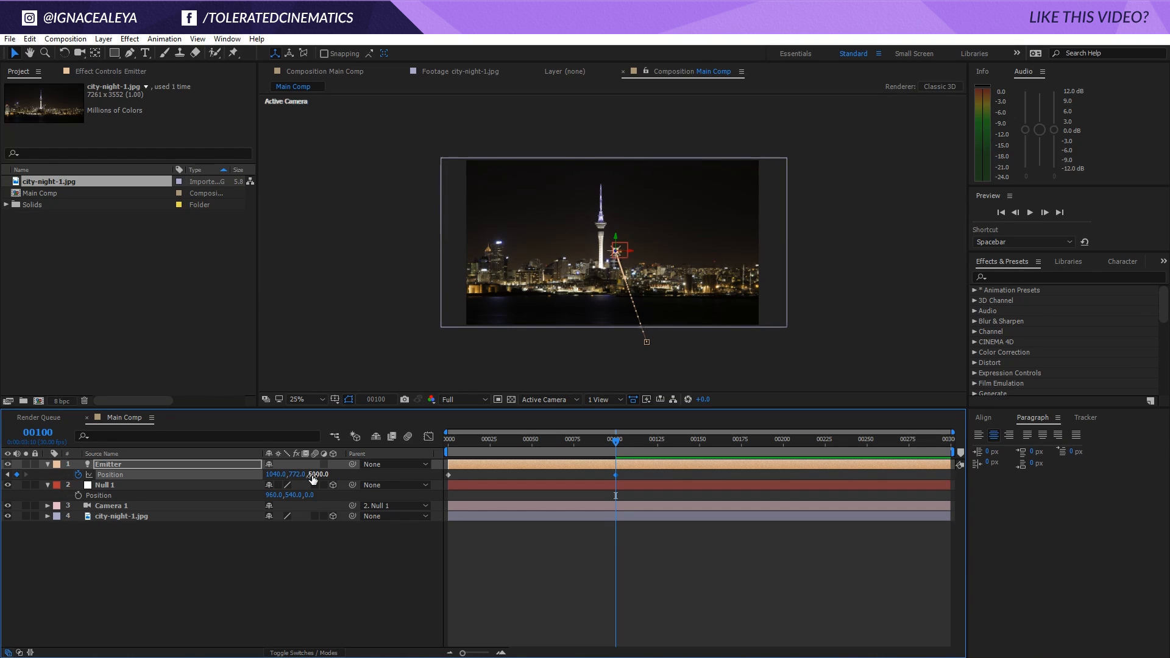
drag(526, 440, 614, 463)
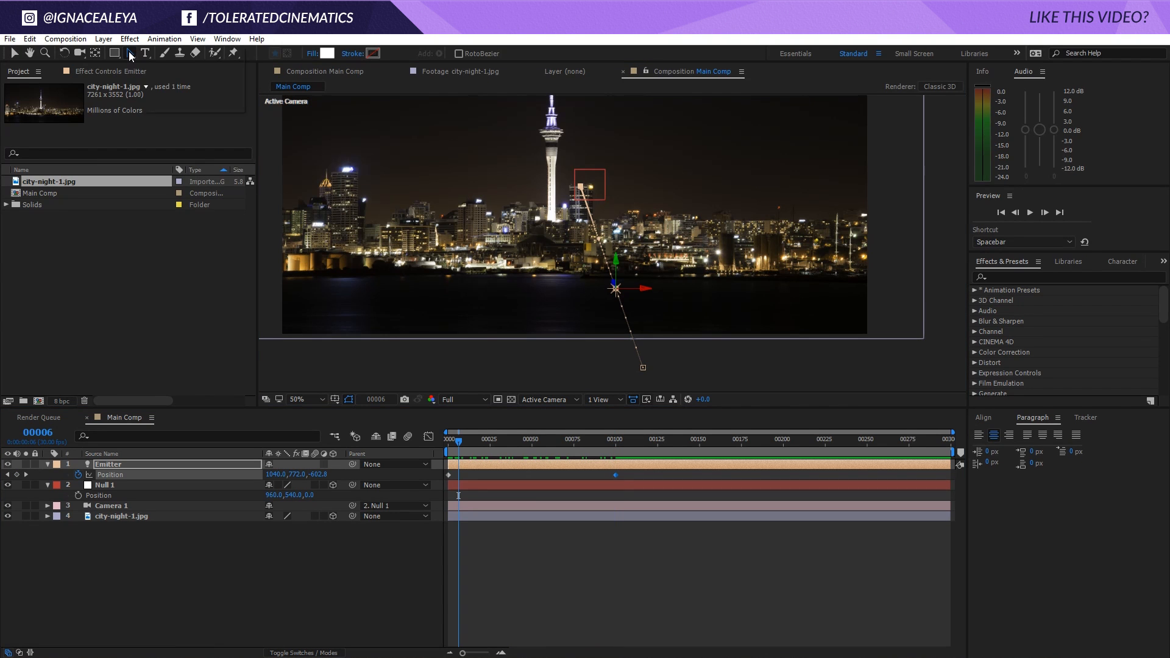
Step: Curve the Emitter's motion path by pulling bezier handles out of its start and end keyframes with the Convert Vertex tool
drag(129, 52, 180, 94)
drag(584, 189, 576, 262)
click(643, 368)
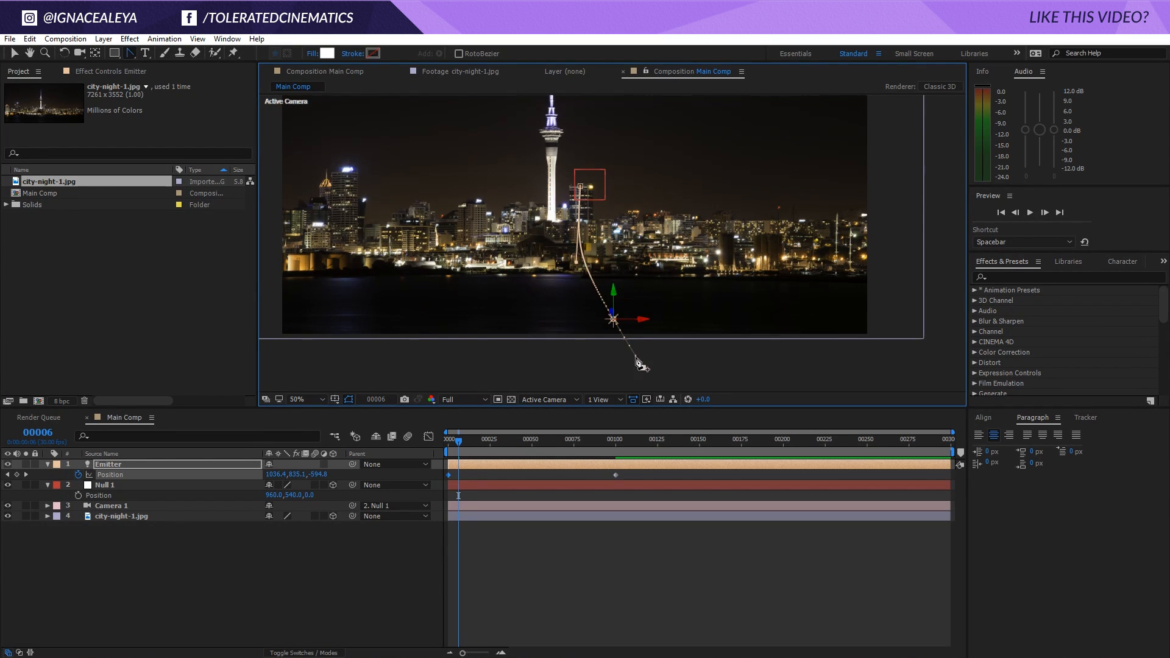
drag(643, 369, 637, 365)
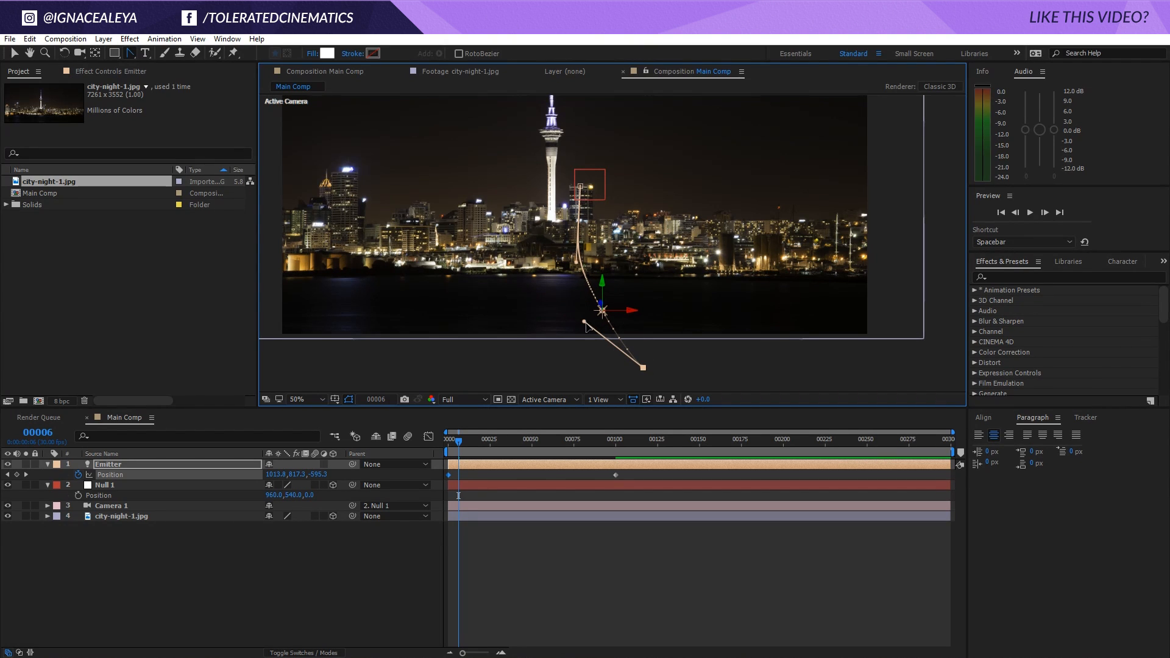
drag(584, 321, 583, 330)
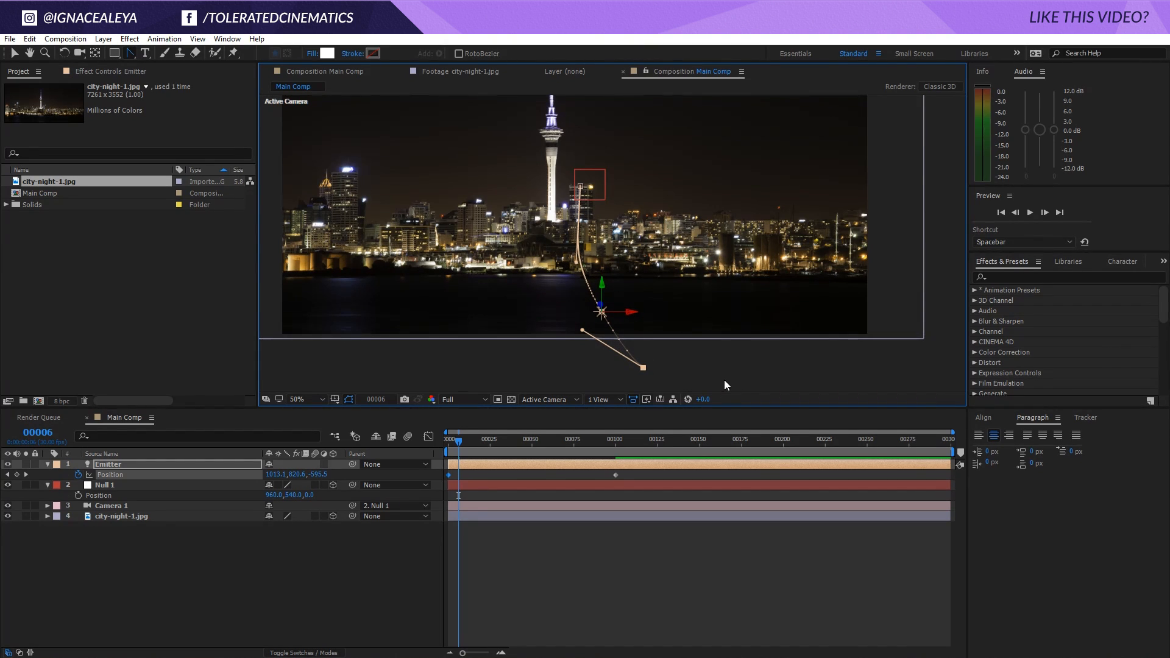
drag(580, 187, 579, 227)
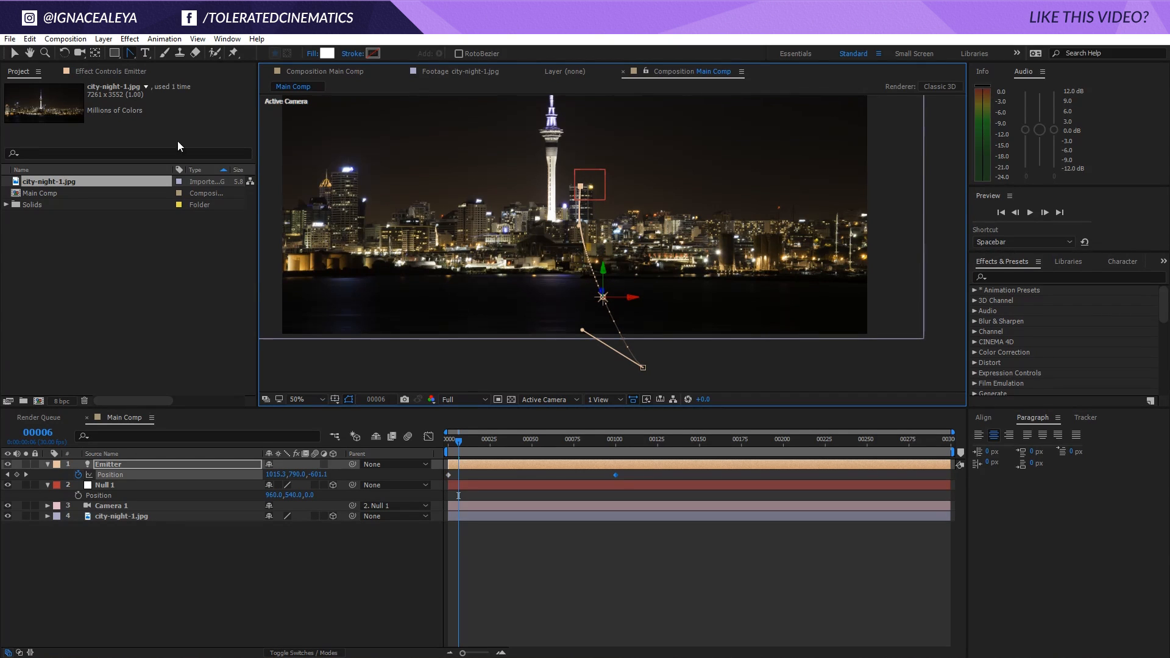
key(v)
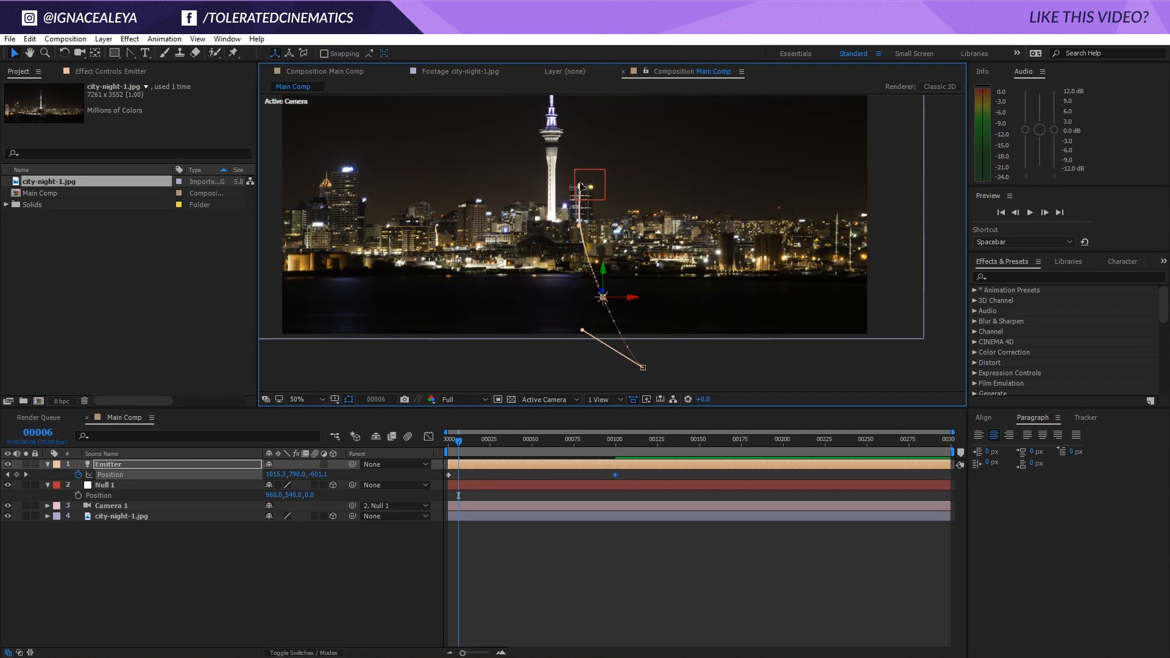
Step: Move the path's end into the sky right of the tower and its start further right, lengthen both curve handles, and preview the motion
drag(580, 186, 646, 137)
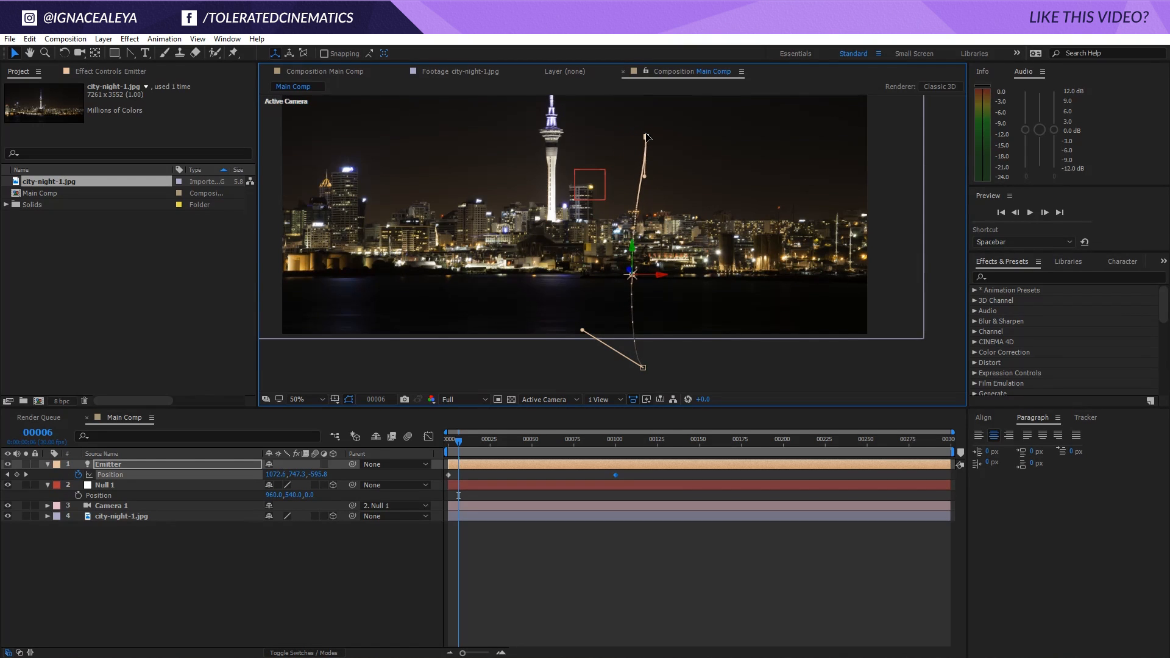
drag(643, 368, 781, 358)
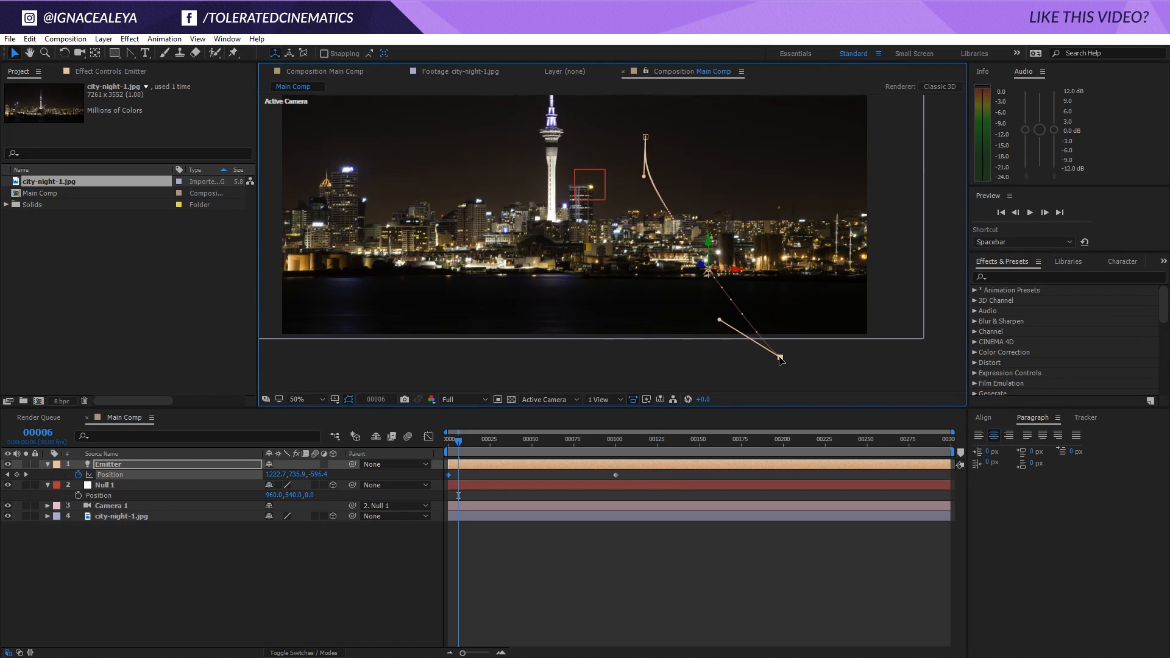
drag(720, 320, 610, 362)
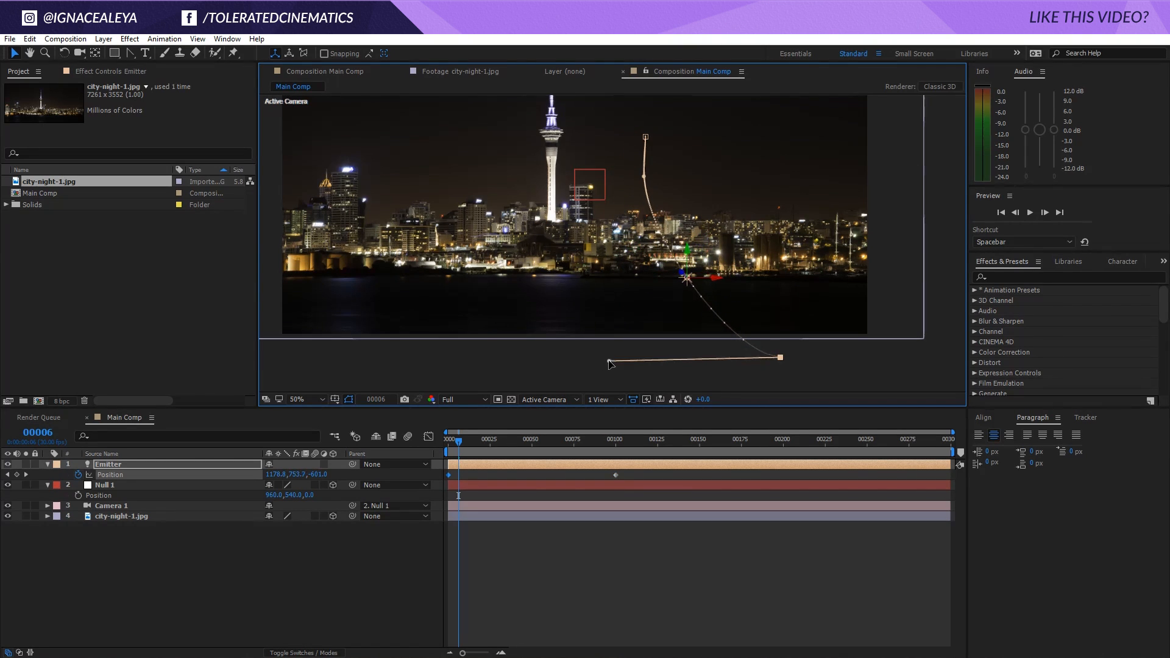
drag(645, 176, 644, 225)
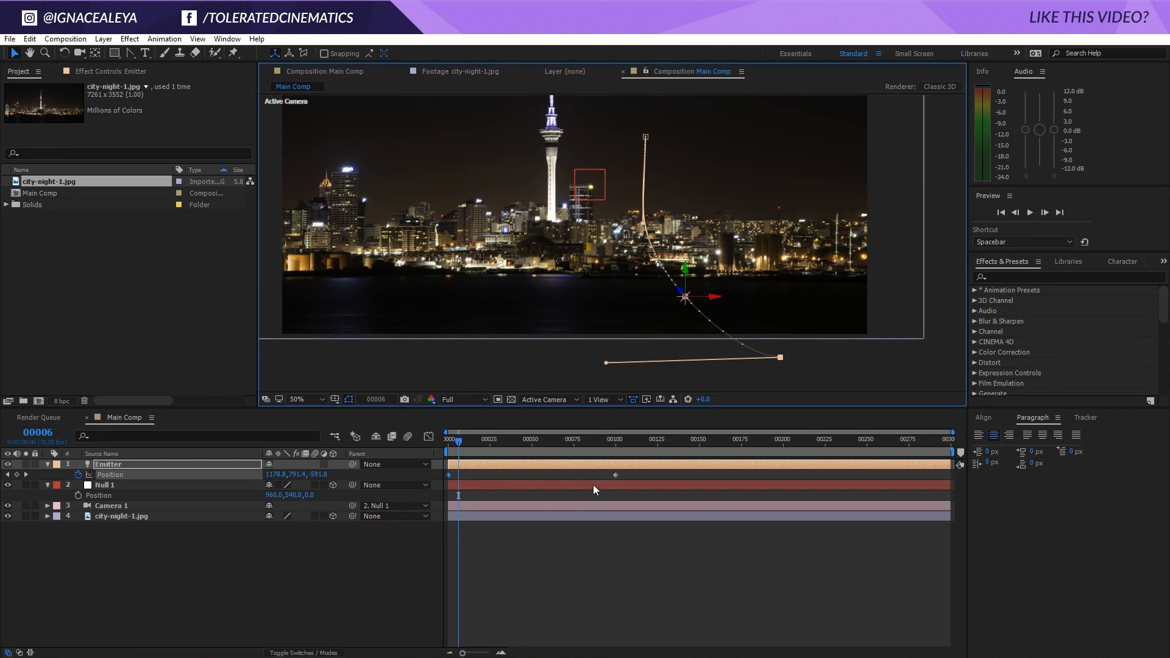
click(542, 524)
mouse_move(458, 440)
mouse_down()
mouse_move(445, 445)
mouse_move(554, 434)
mouse_move(462, 445)
mouse_move(463, 462)
mouse_up()
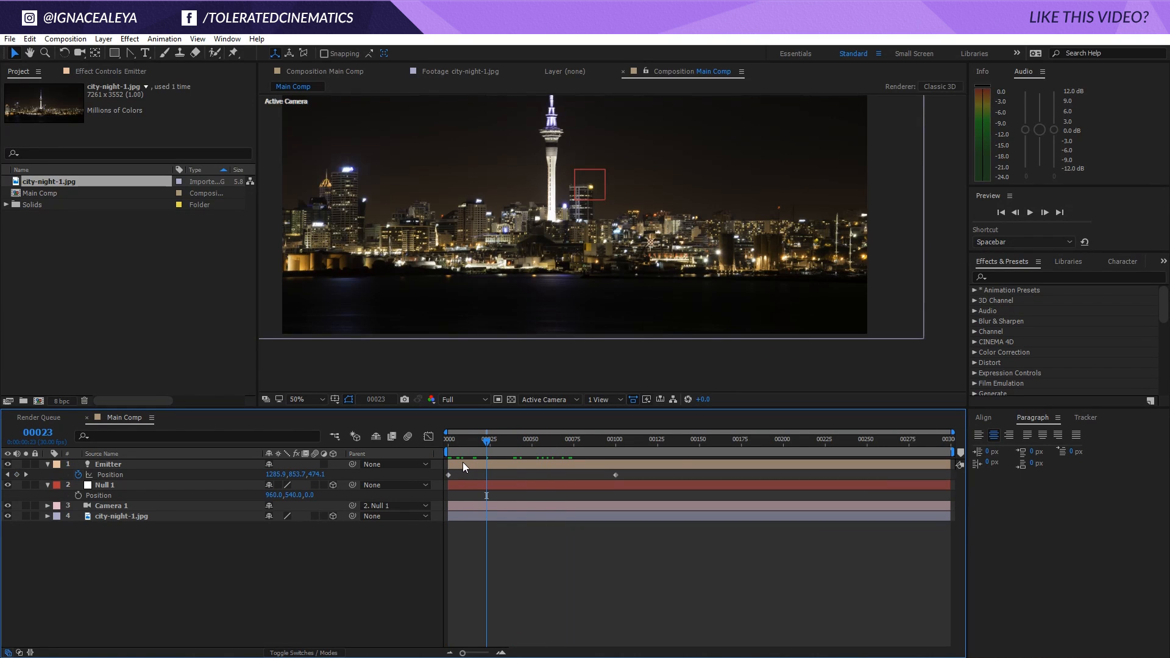
key(space)
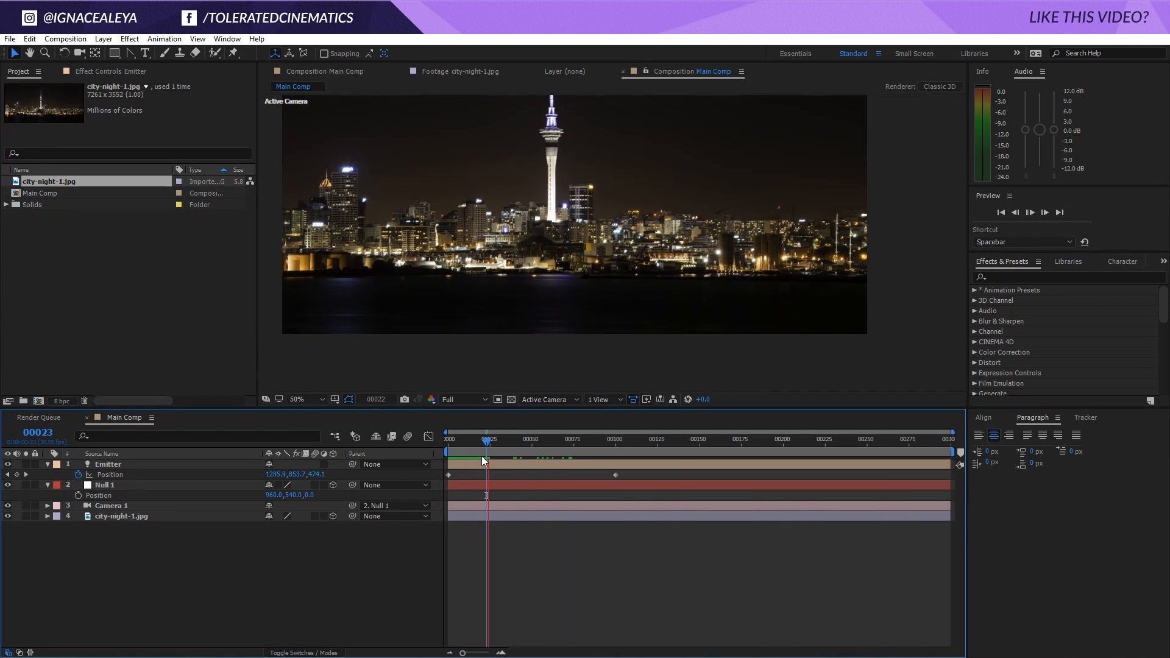
key(space)
Step: Apply Easy Ease to the Emitter's last position keyframe and scrub through the eased motion
drag(550, 444, 618, 487)
click(617, 475)
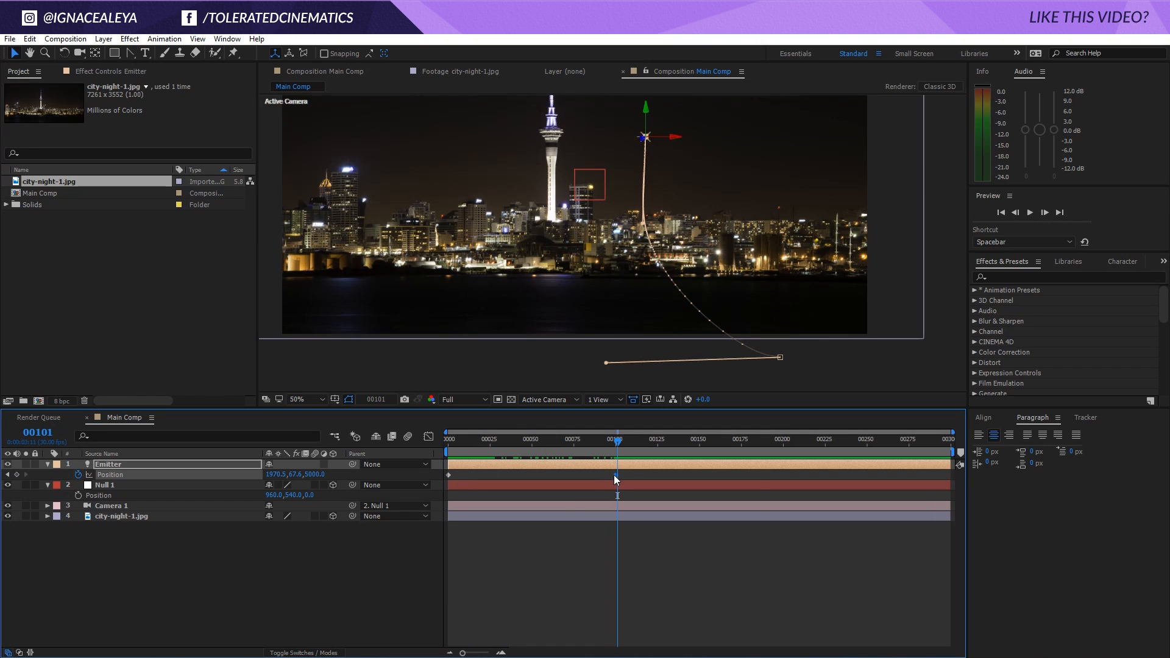
right_click(615, 475)
mouse_move(644, 628)
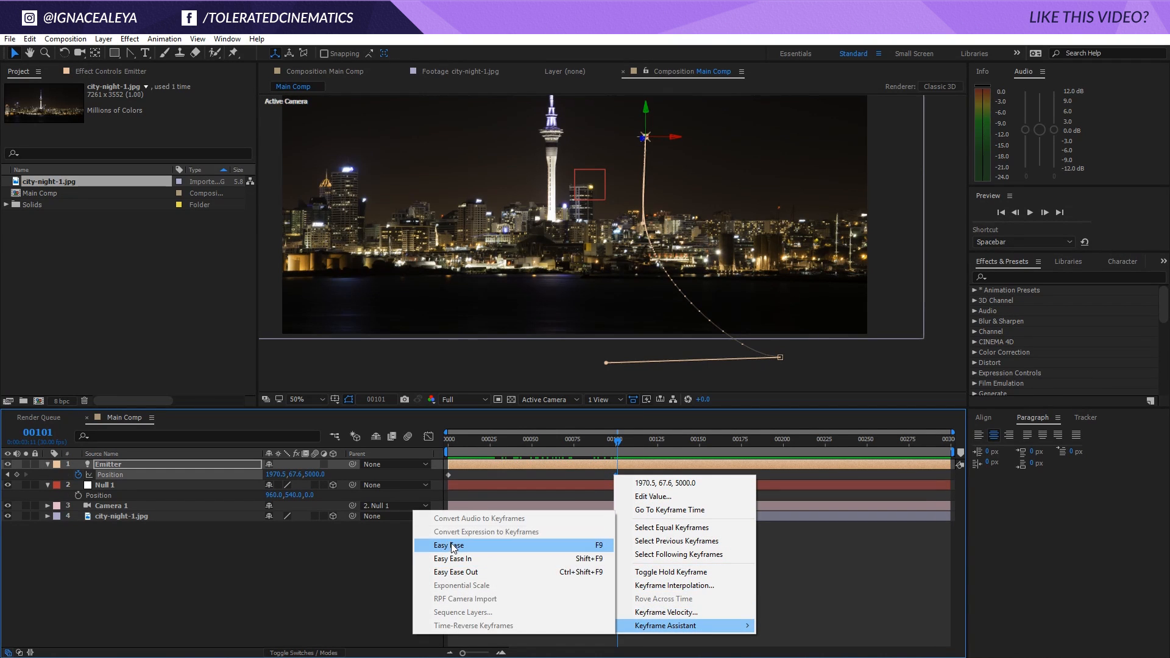
click(492, 546)
click(492, 549)
key(Home)
drag(549, 441, 600, 466)
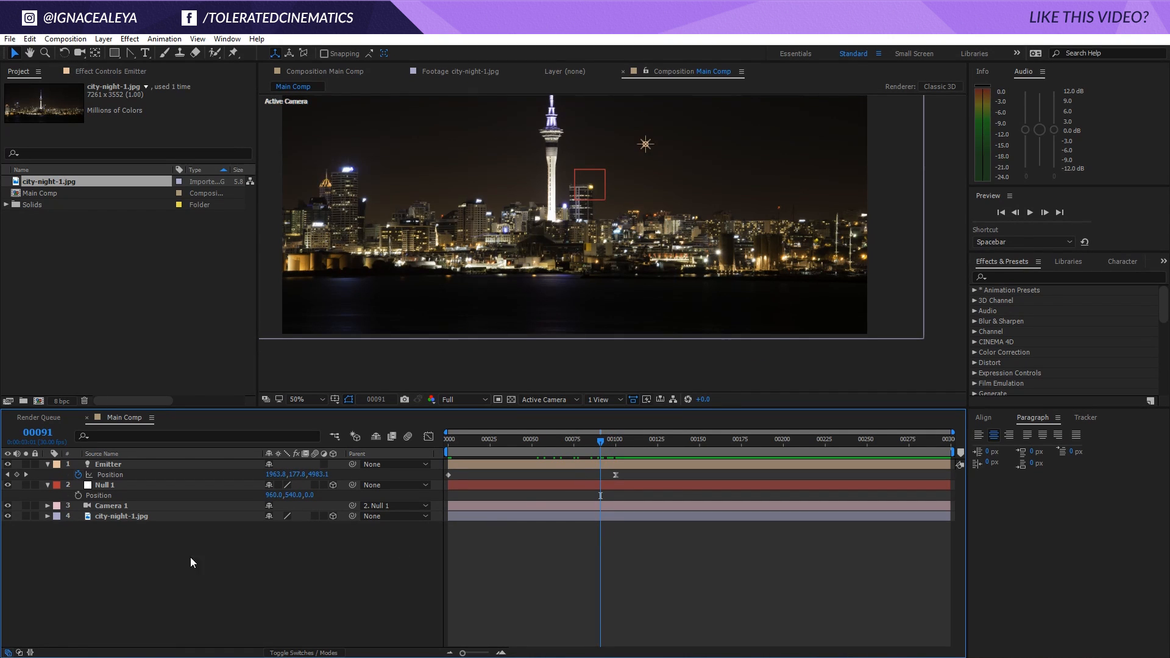
Step: Create a black solid layer named Flare above the Emitter light
right_click(158, 552)
mouse_move(212, 435)
click(96, 467)
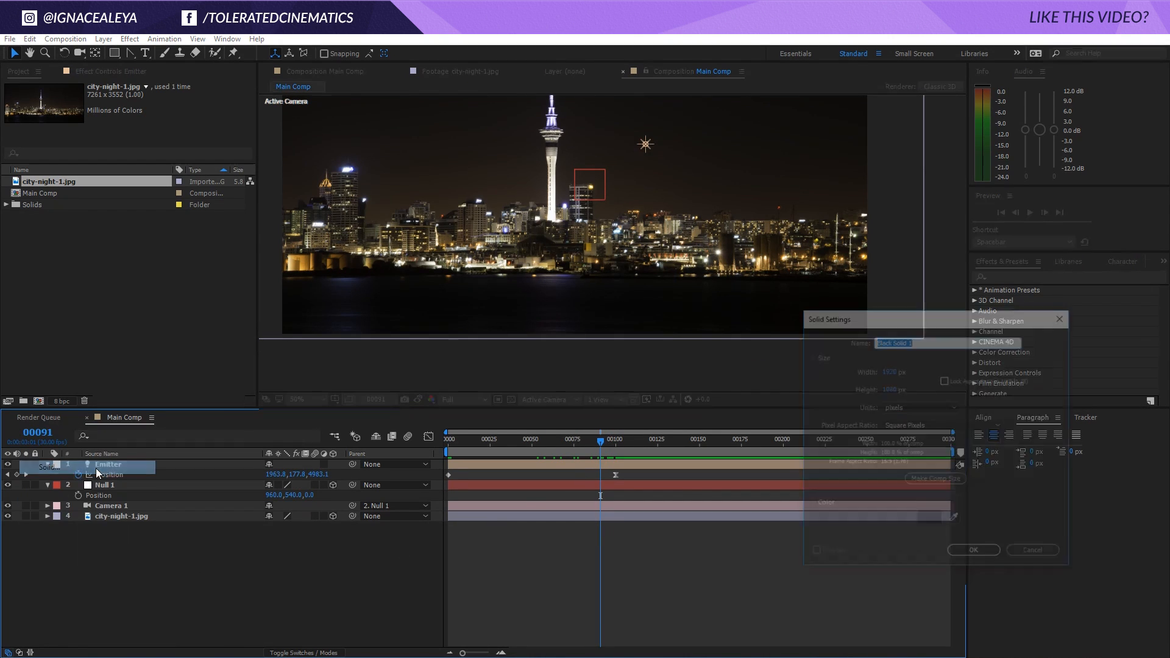
text(Flare)
key(Return)
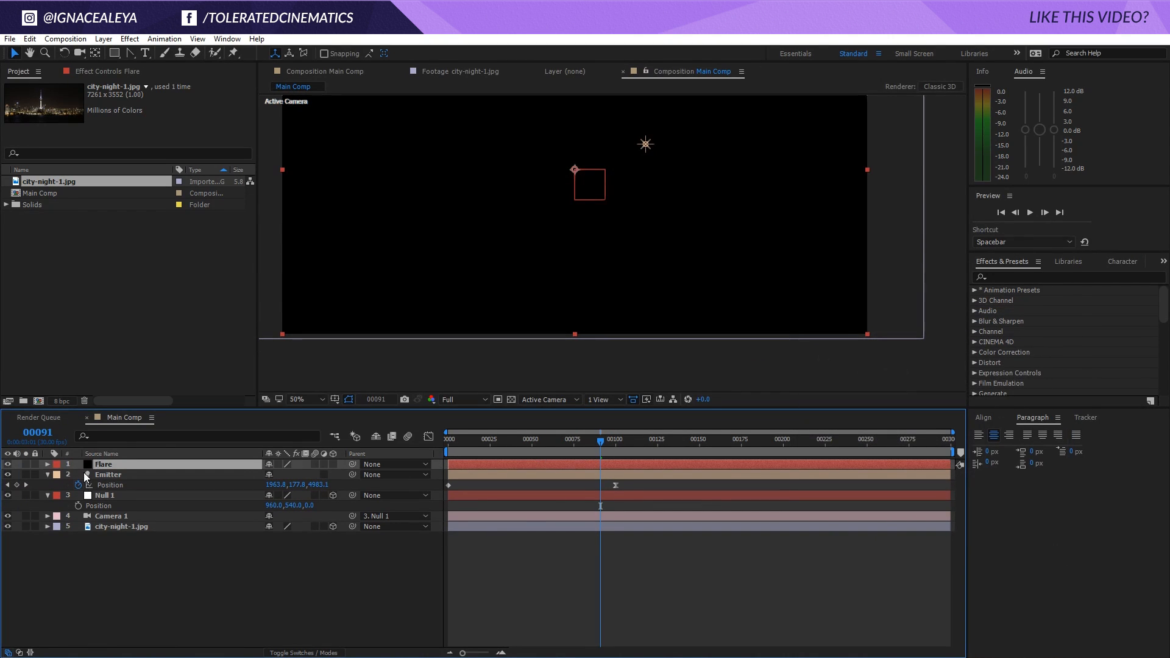
Step: Apply the Video Copilot Optical Flares effect to the Flare layer and set its source type to Track Lights
click(130, 38)
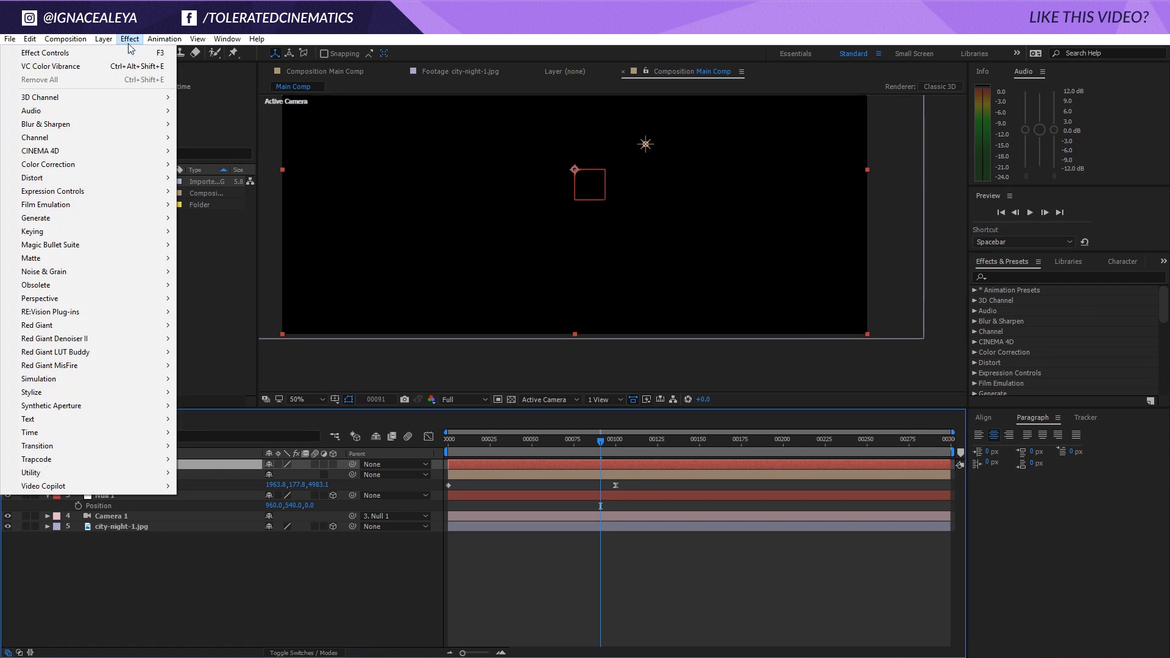
mouse_move(67, 486)
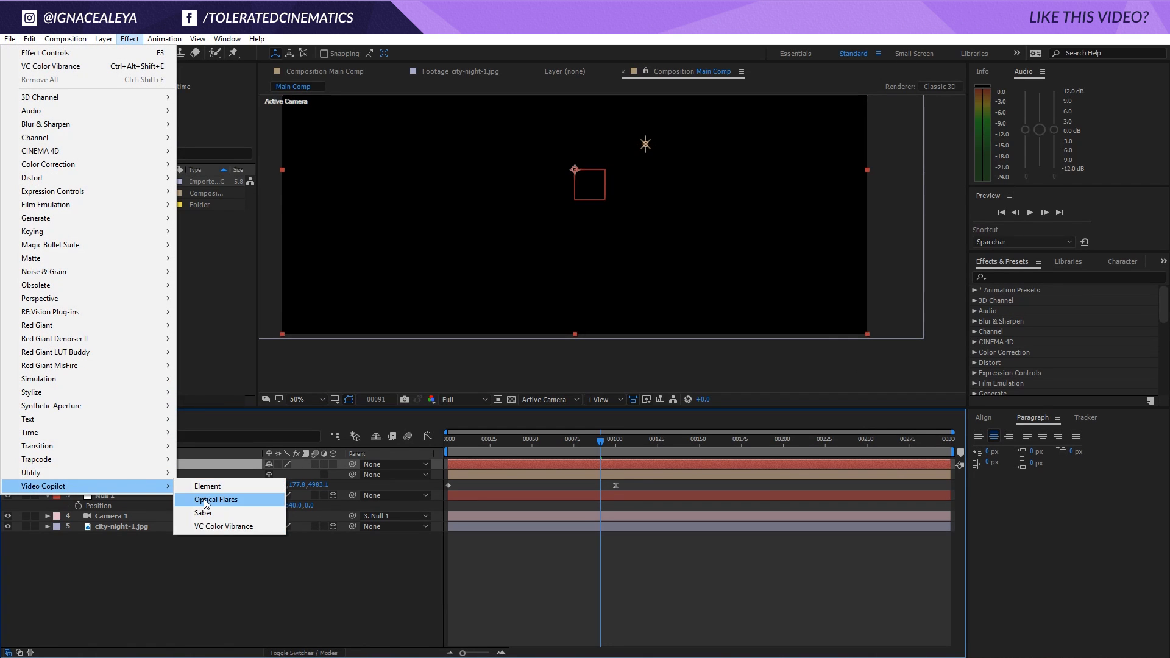
click(199, 500)
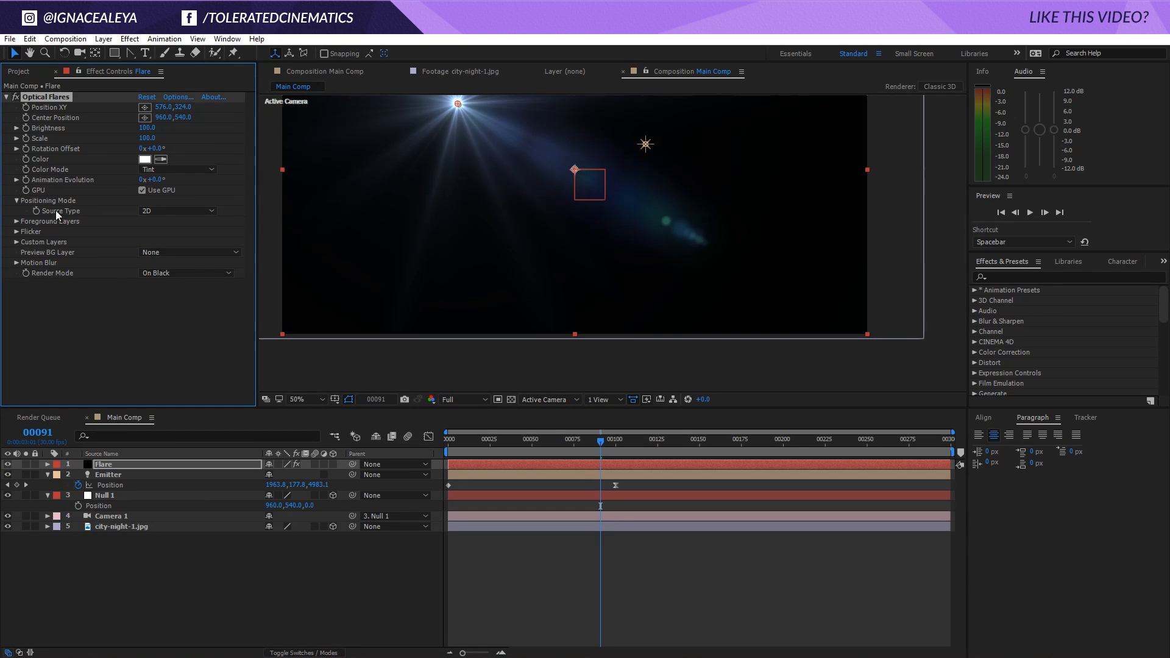
click(166, 209)
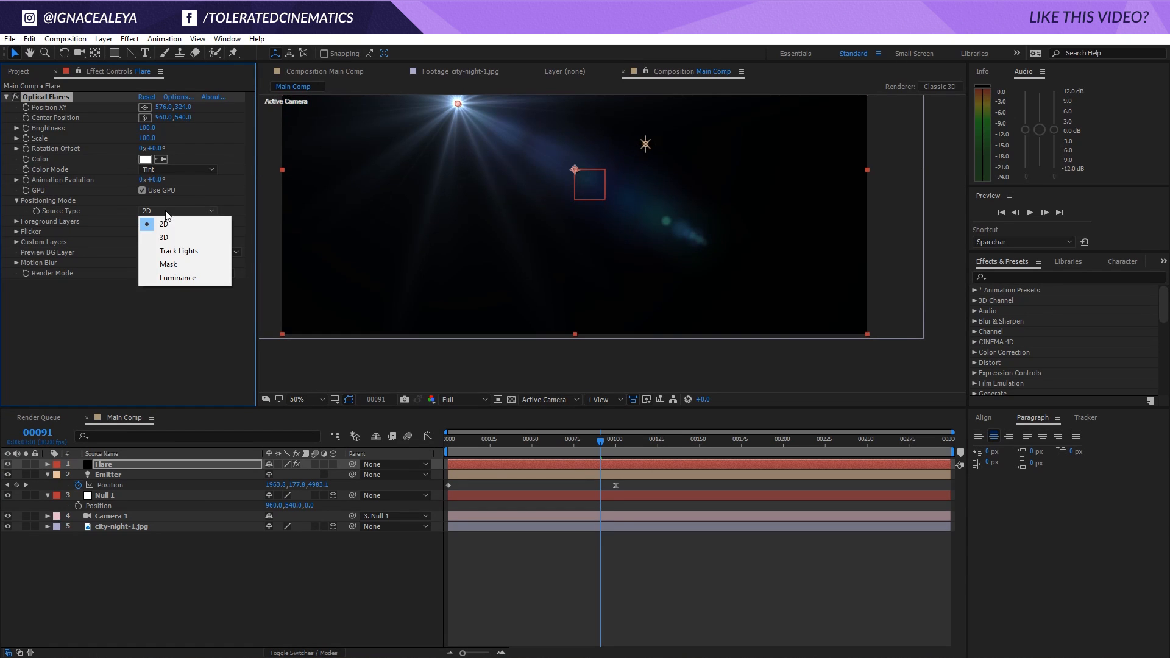
click(206, 251)
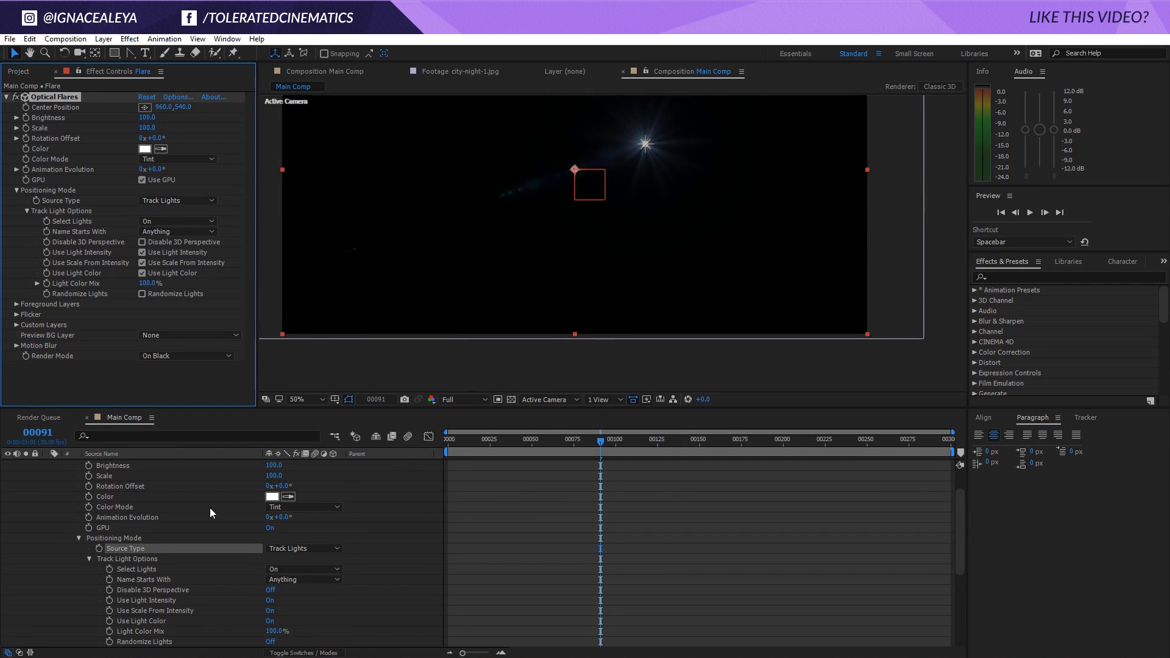
scroll(68, 489, up, 2)
click(48, 464)
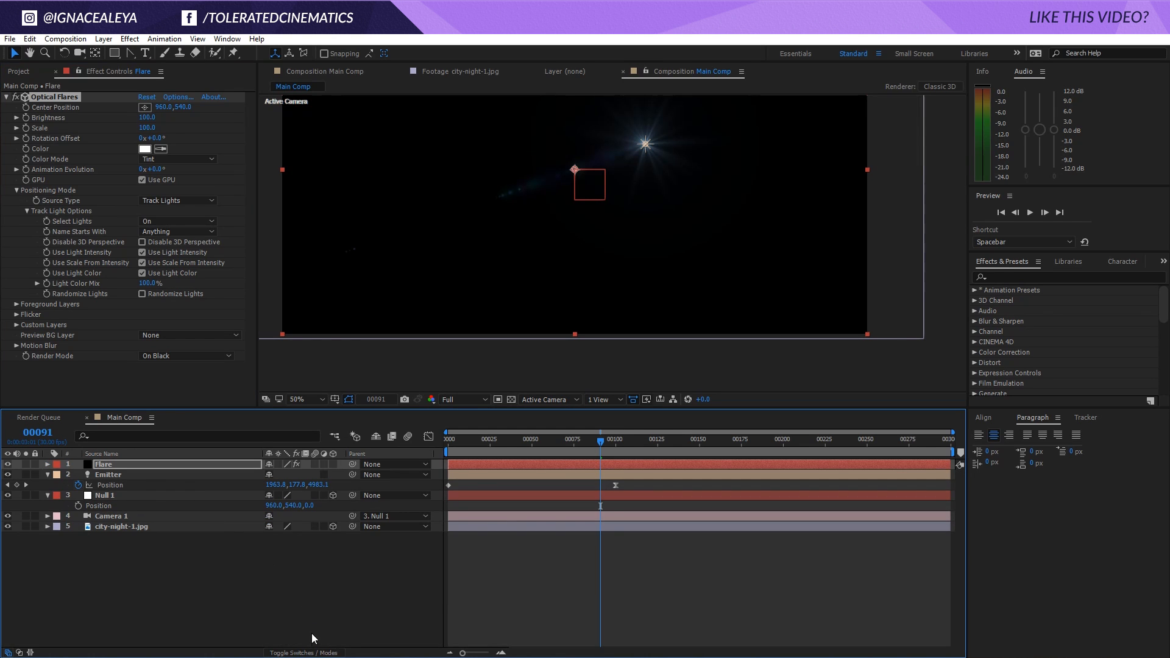
Step: Show the layer blending modes and set the Flare layer's mode to Screen
click(308, 653)
click(283, 464)
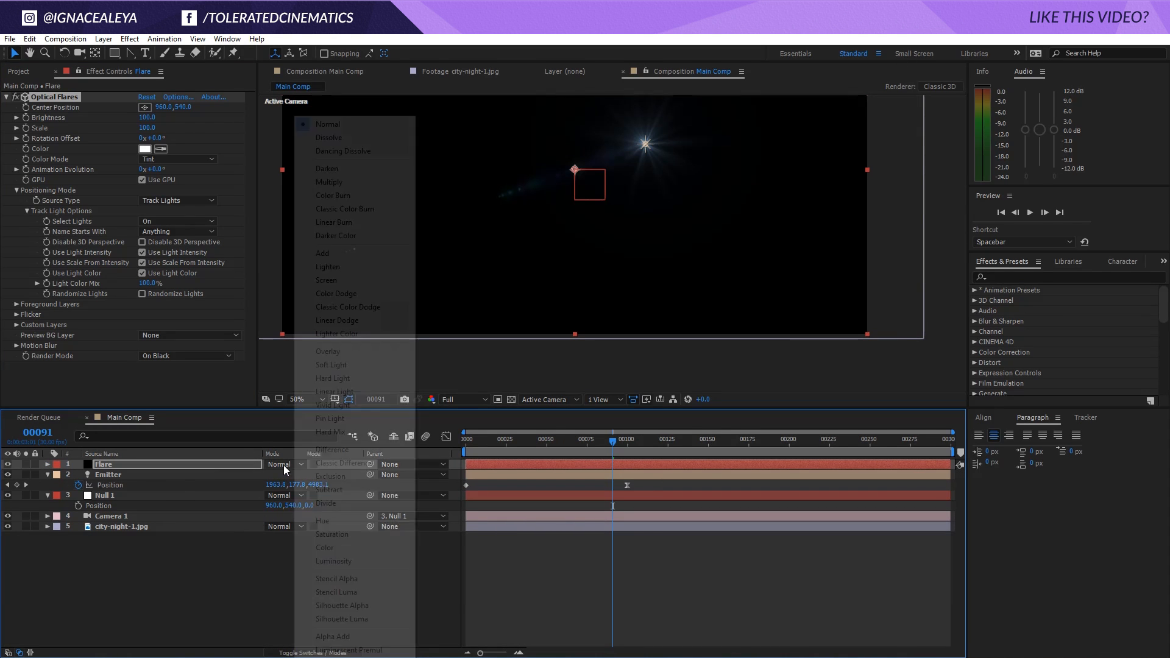
click(345, 279)
Step: Load the Glow custom preset in the Optical Flares options and set its global color to orange
click(170, 97)
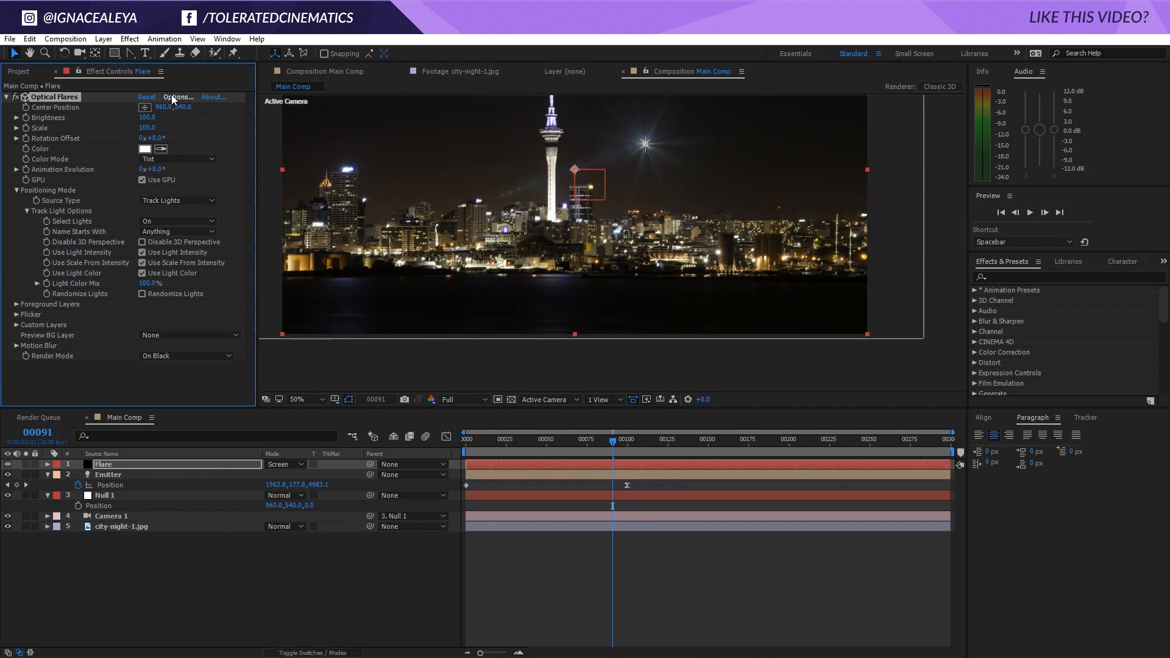
click(556, 329)
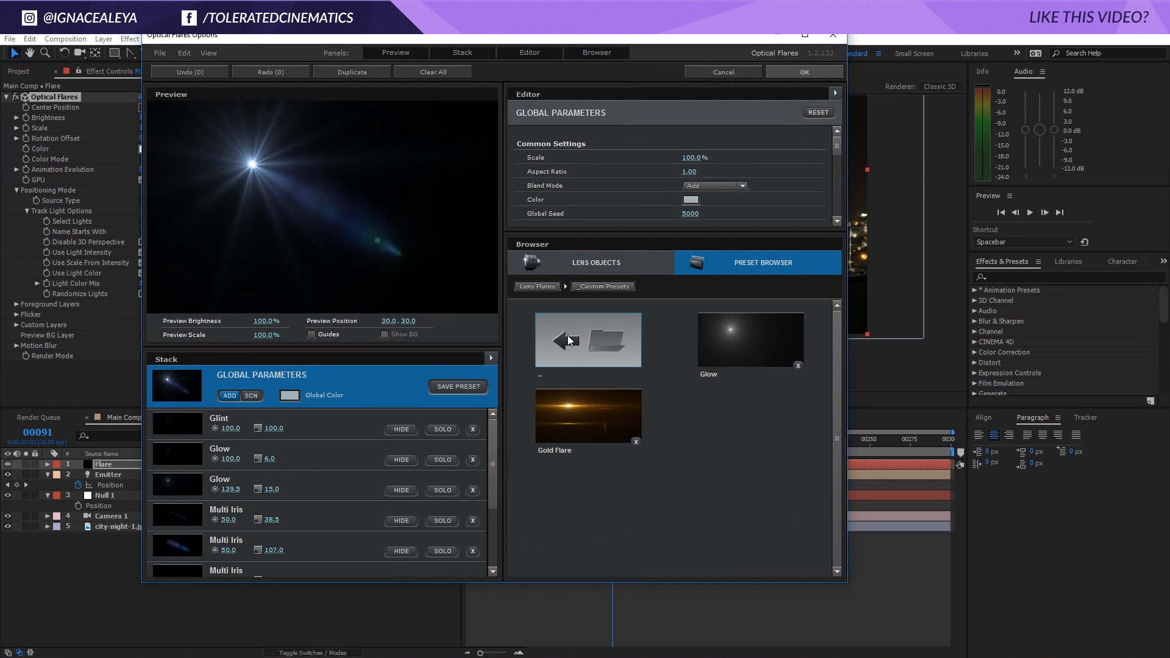
click(738, 338)
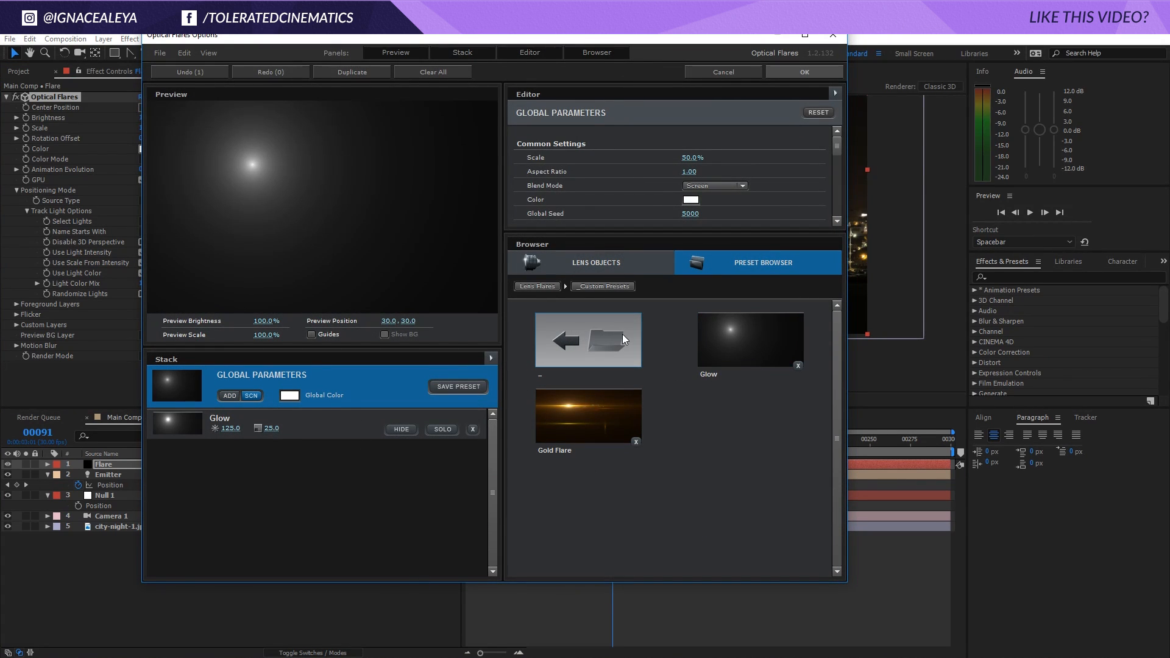
click(692, 200)
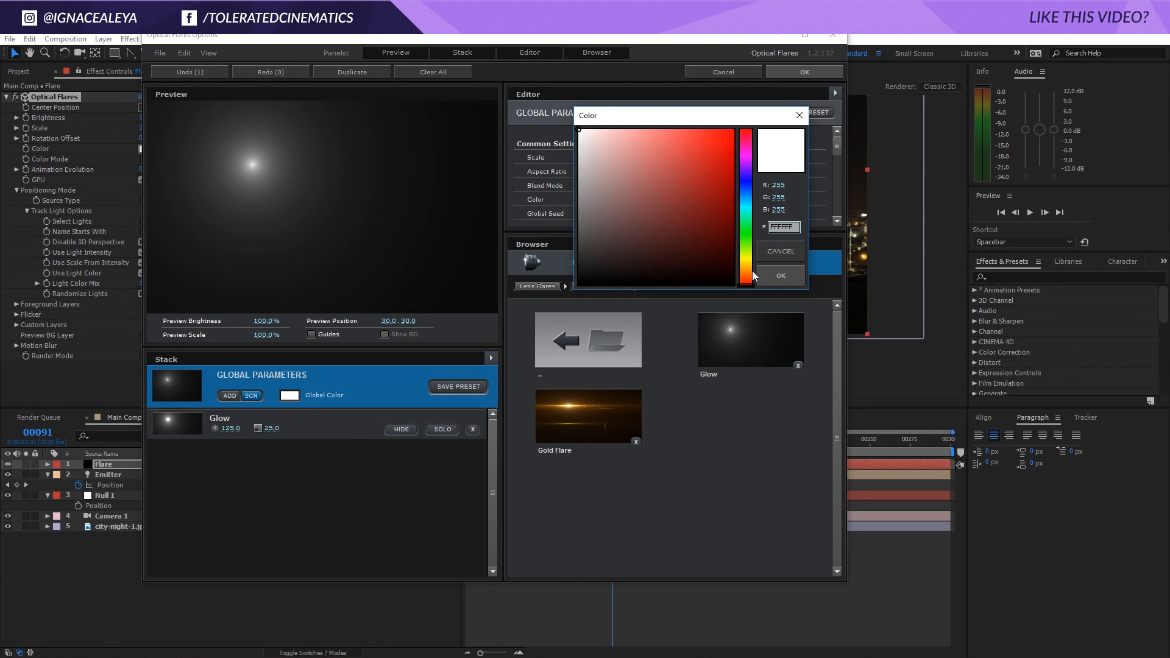
click(751, 269)
drag(686, 156, 708, 145)
click(778, 271)
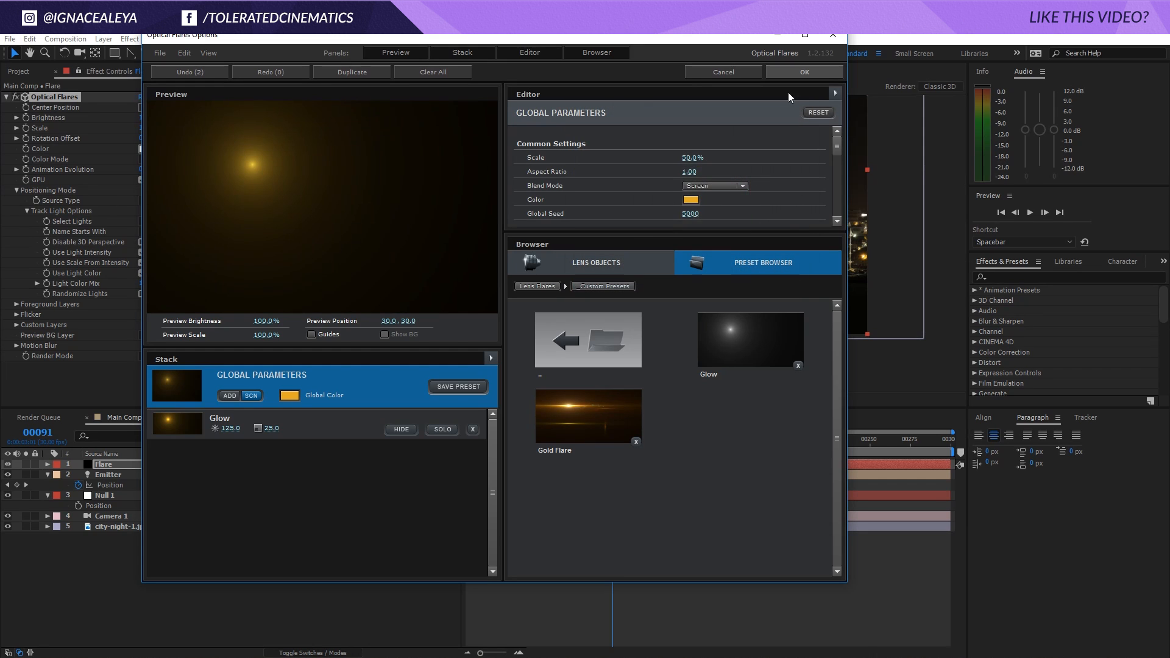
click(788, 73)
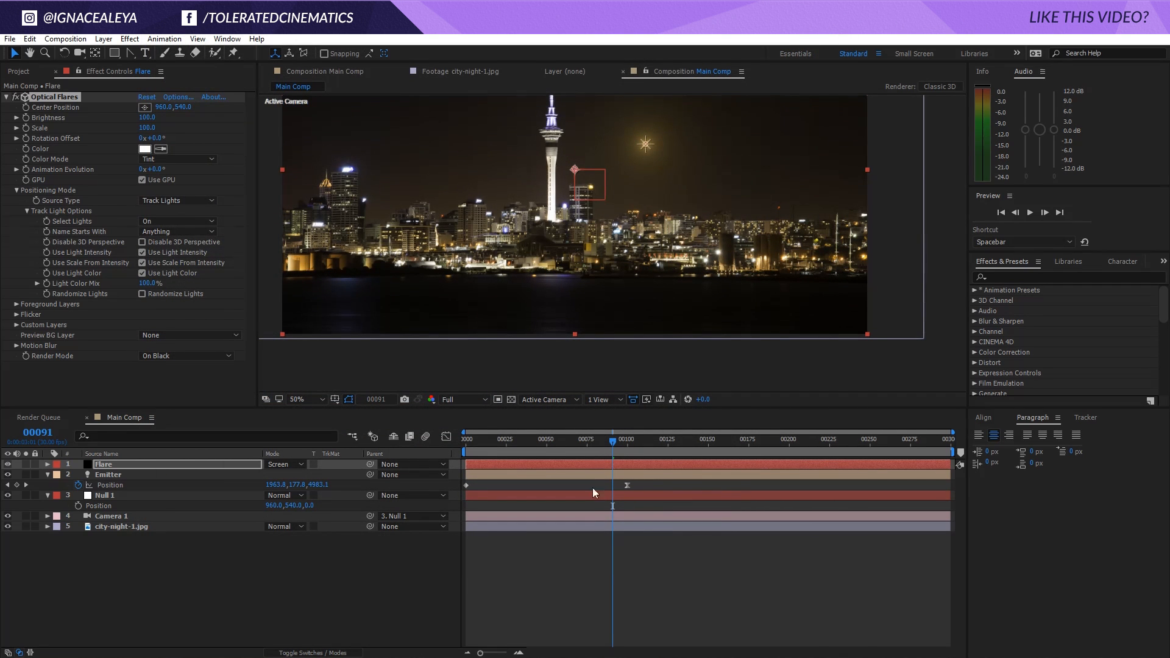
Step: Reset the Glow flare's global color to white (FFFFFF) in the Optical Flares options
click(592, 587)
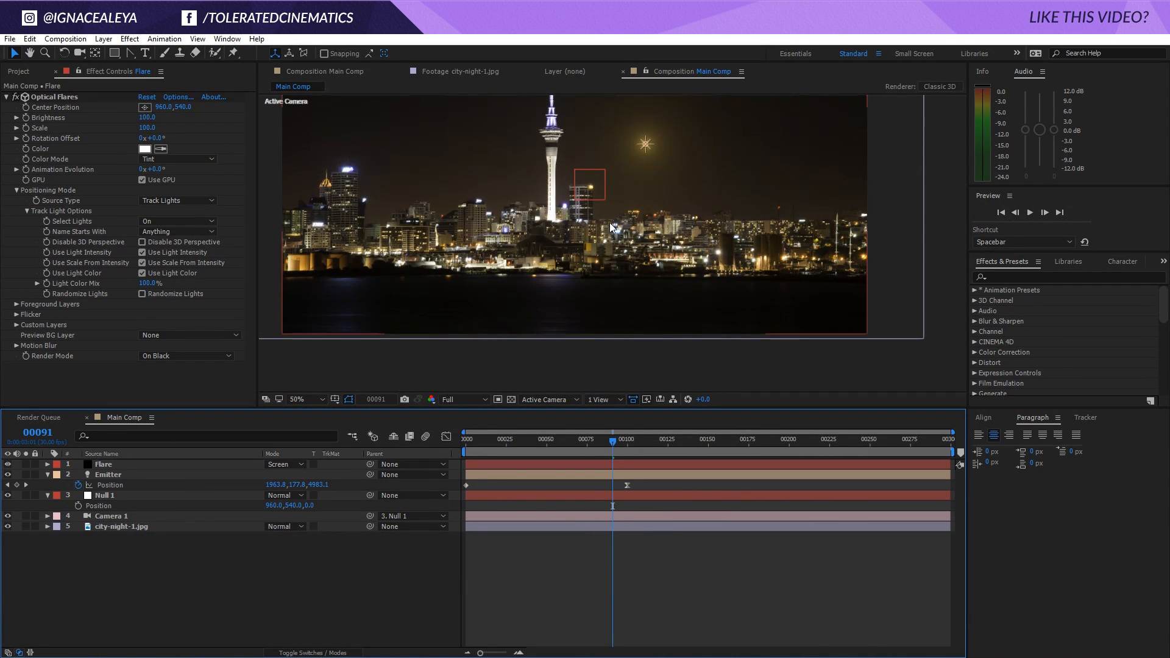
key(h)
drag(656, 156, 683, 209)
key(v)
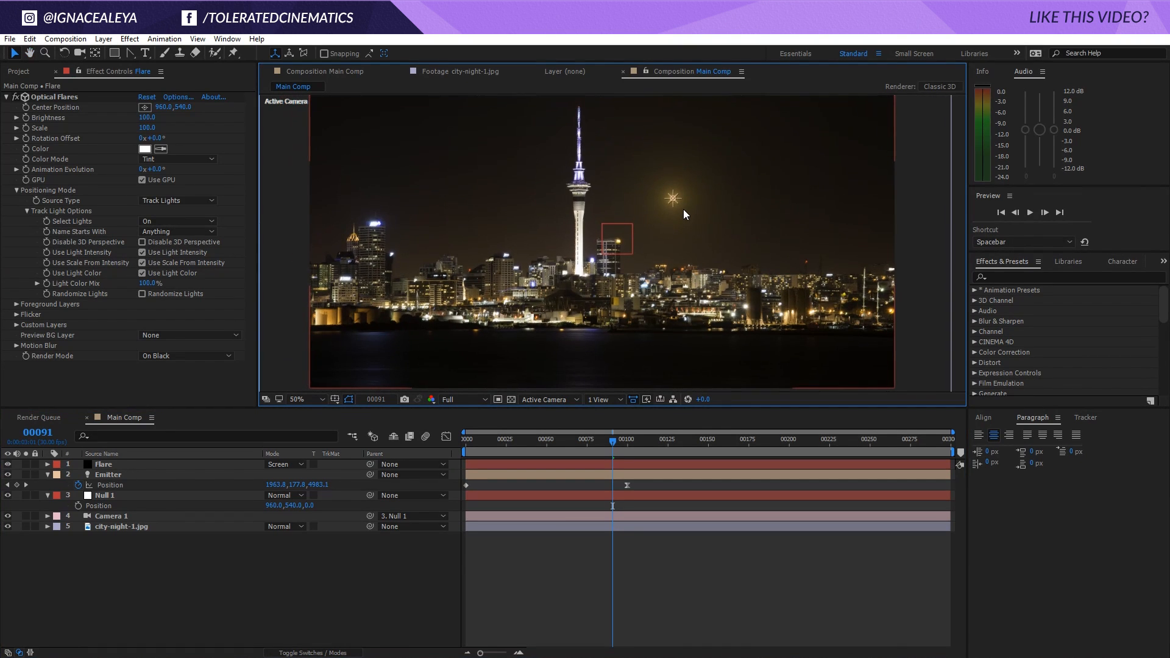
click(659, 246)
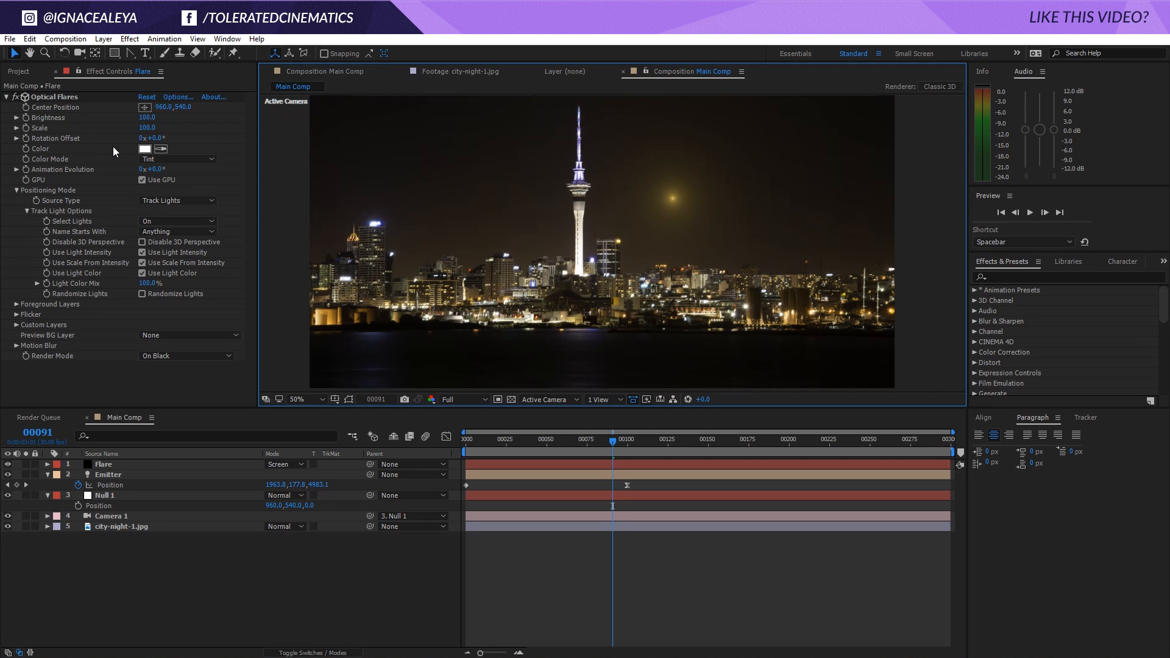
click(183, 98)
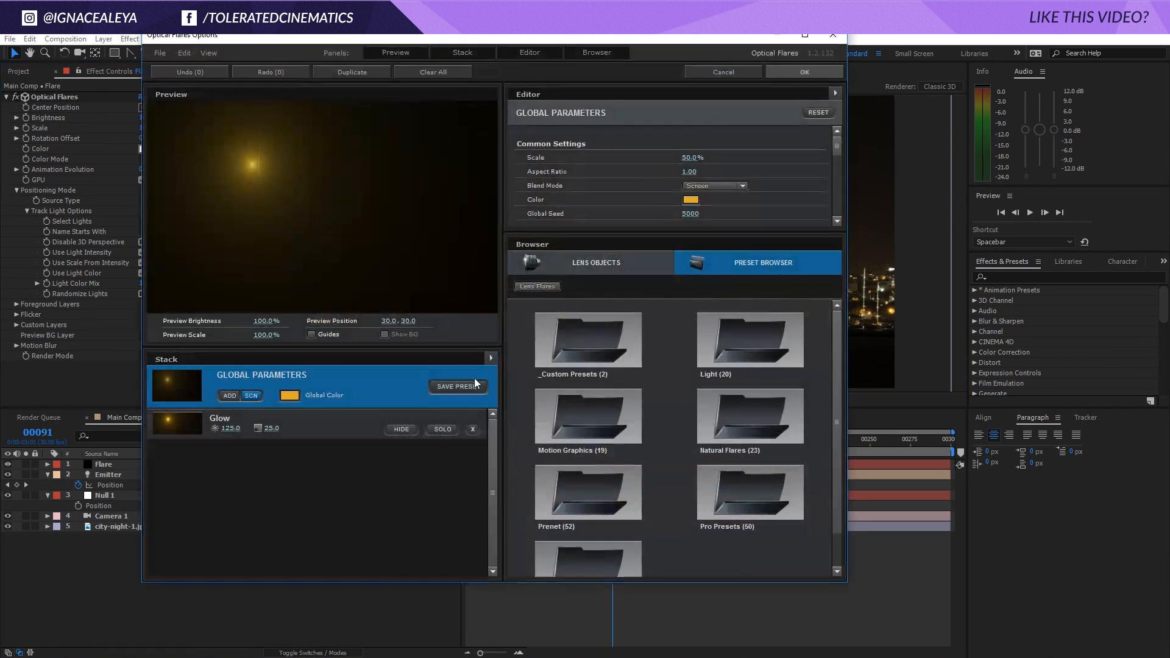
click(291, 394)
drag(298, 389, 178, 322)
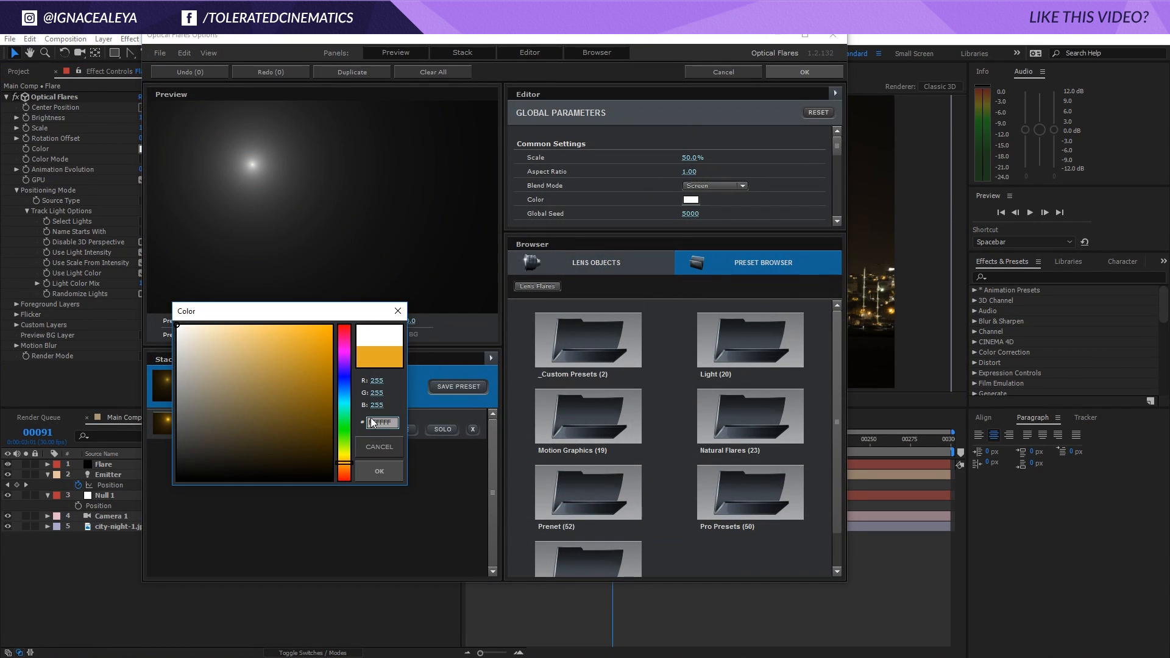
click(376, 468)
click(804, 72)
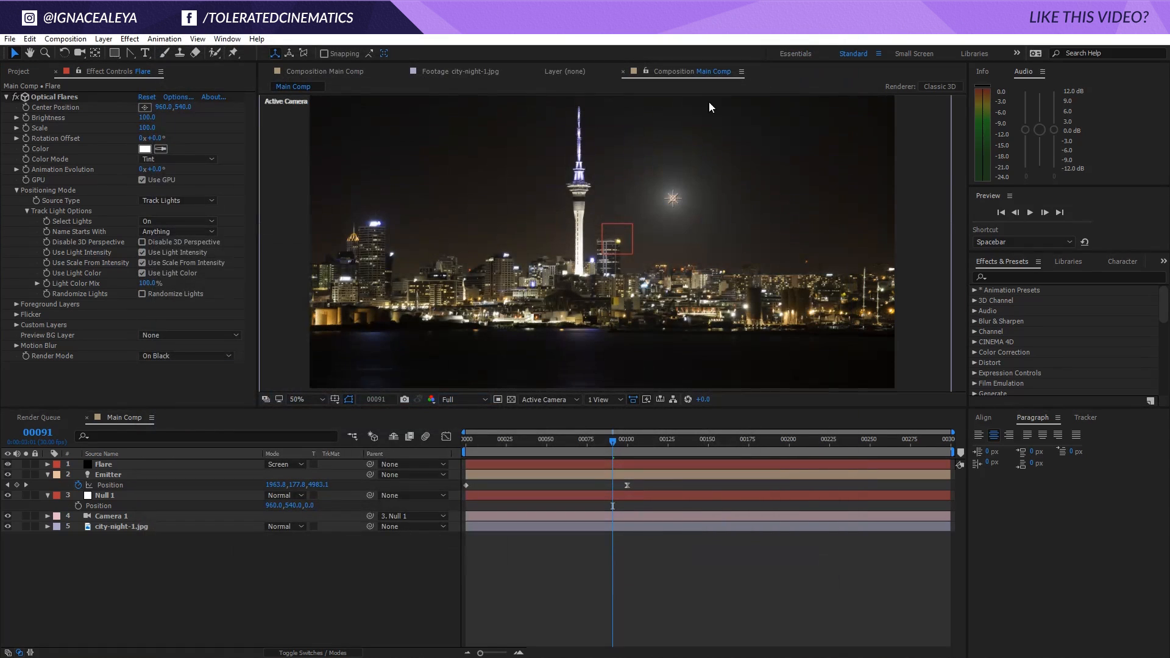
Step: Set the Optical Flares effect color to a muted orange (DC9746)
click(145, 149)
click(483, 588)
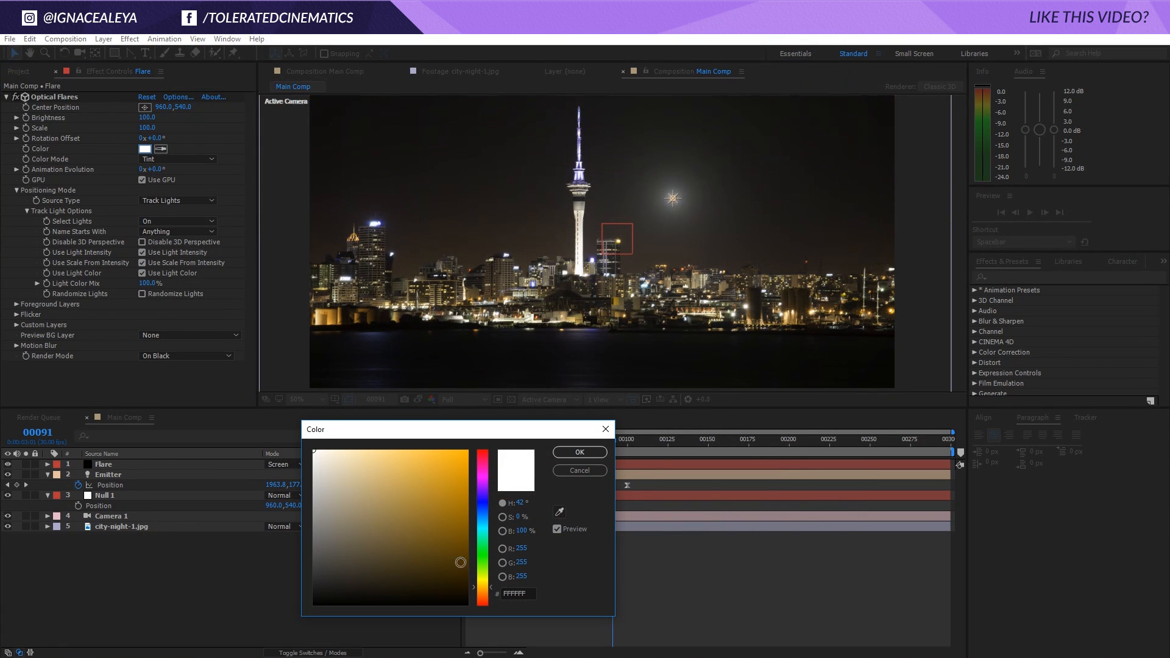
drag(461, 562, 470, 432)
click(484, 595)
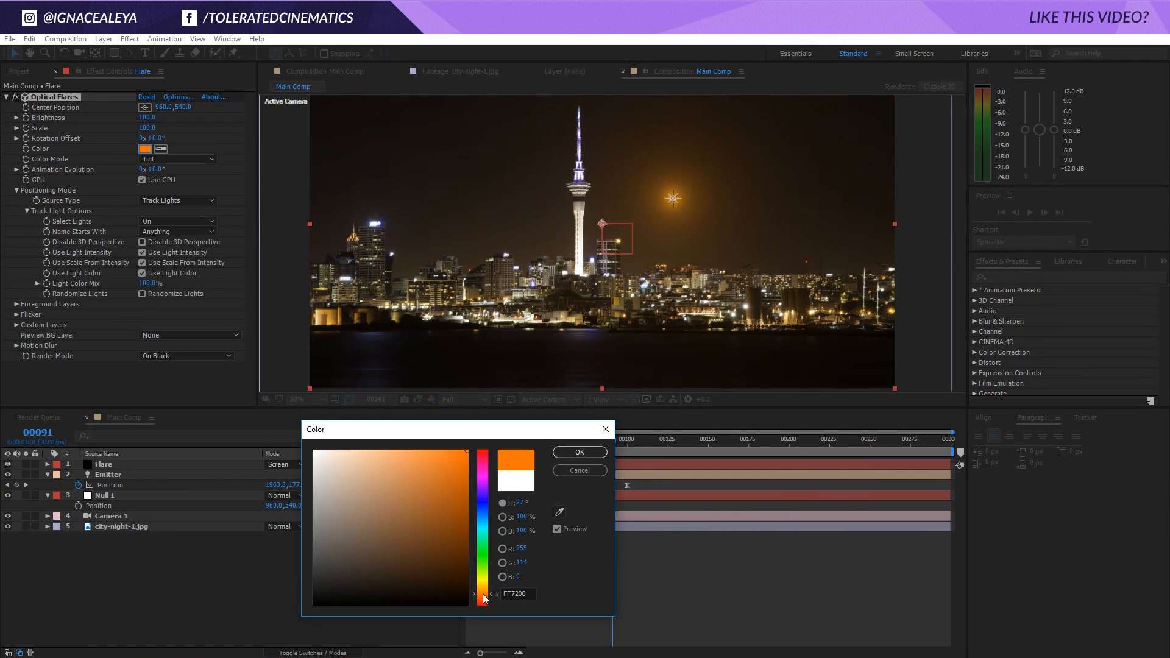
drag(483, 593, 483, 592)
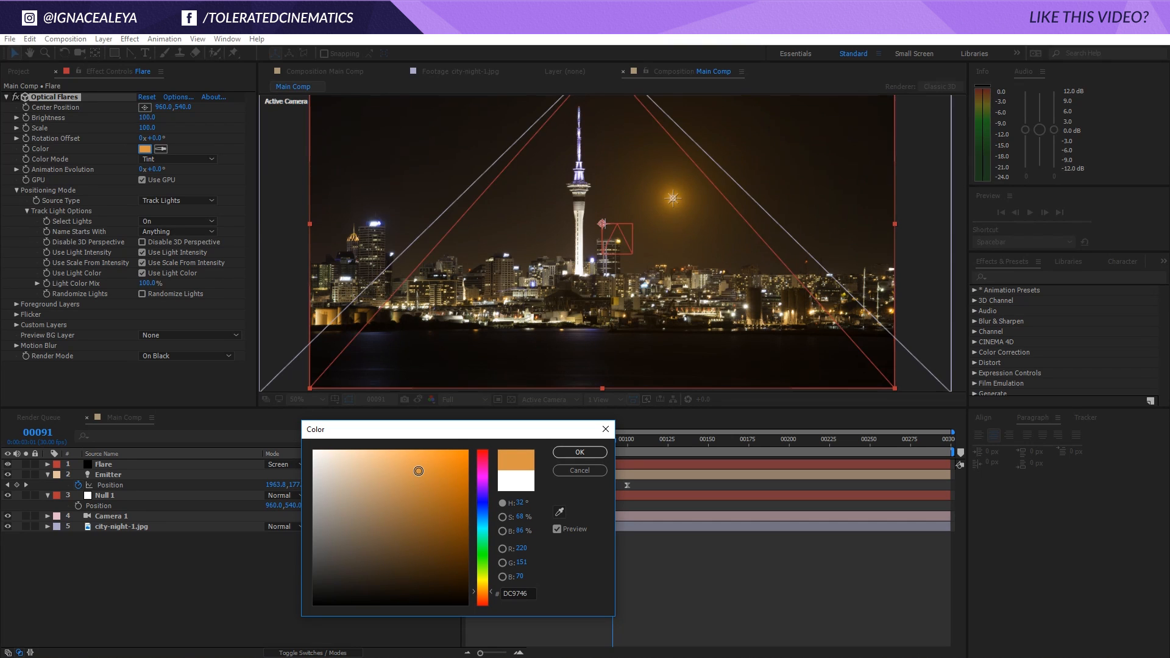
click(584, 453)
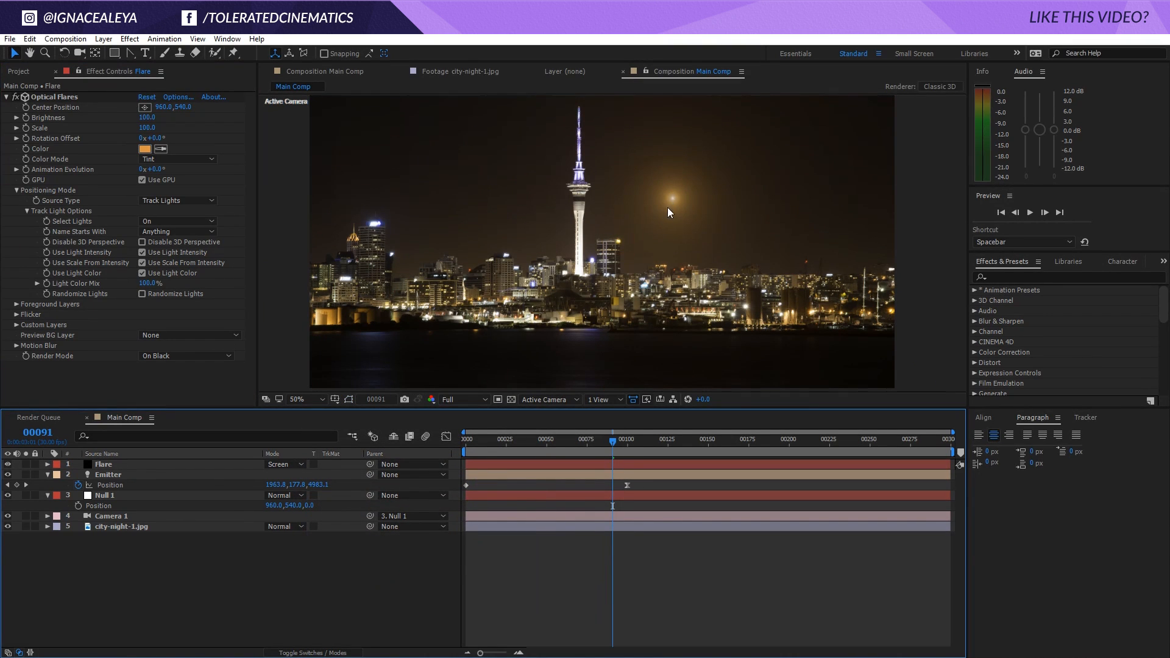
Step: Set the flare's Scale to 50 and Brightness to 200, and move the current time to frame 0
key(ctrl+shift+h)
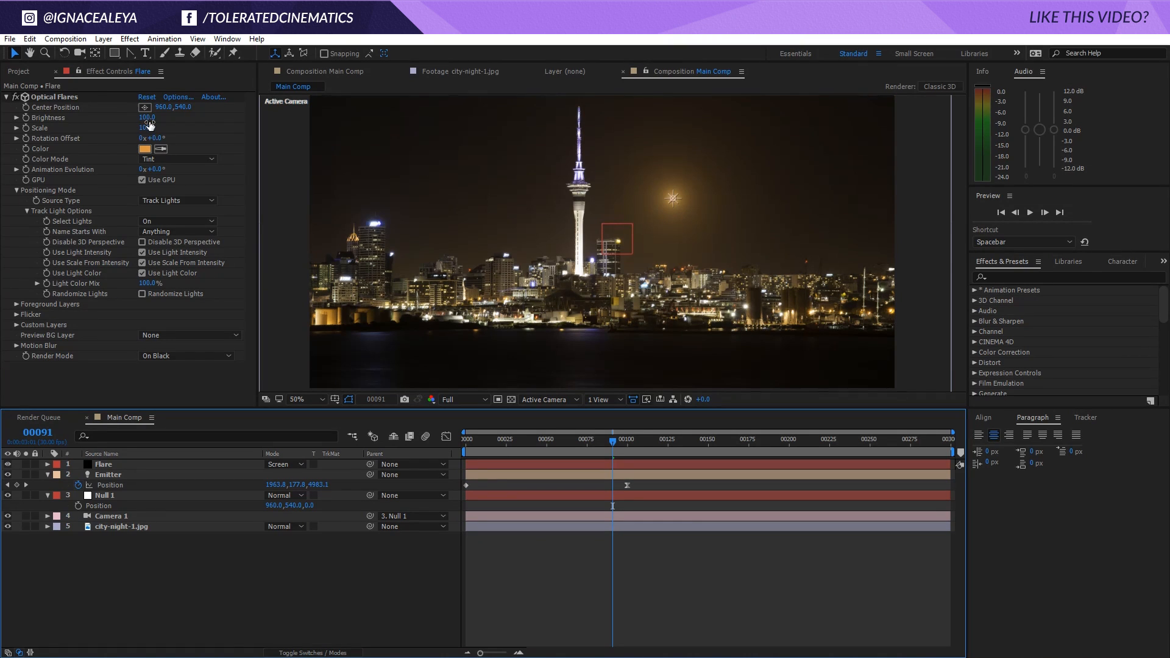
click(147, 127)
text(50)
click(148, 117)
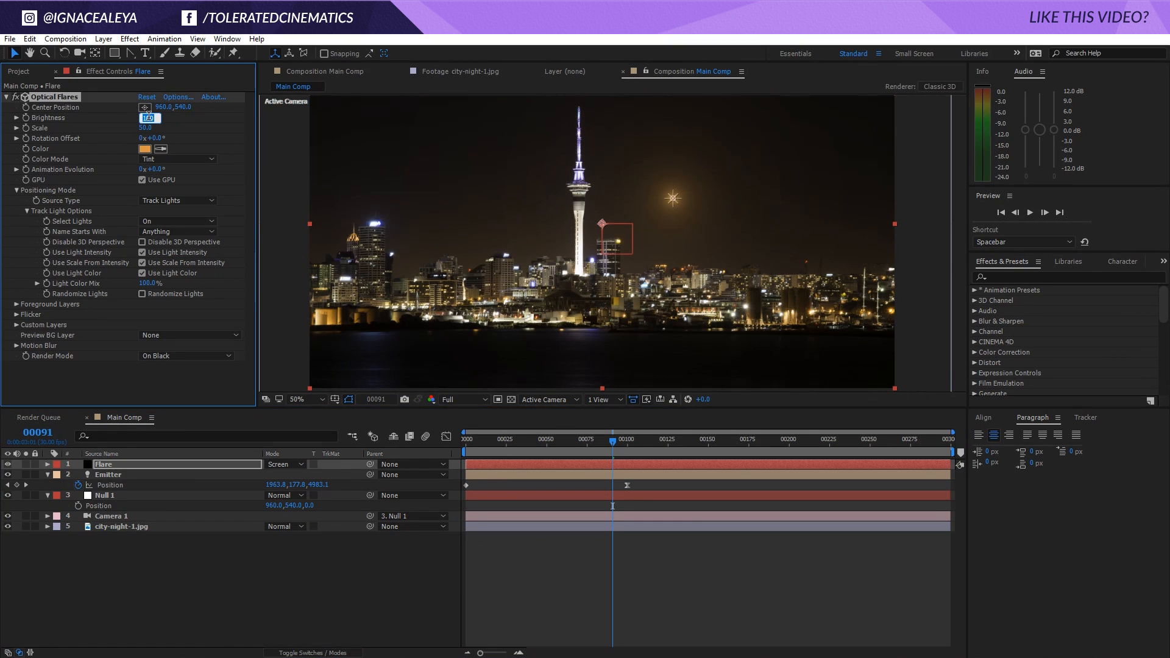
key(Return)
click(658, 595)
drag(518, 452, 465, 446)
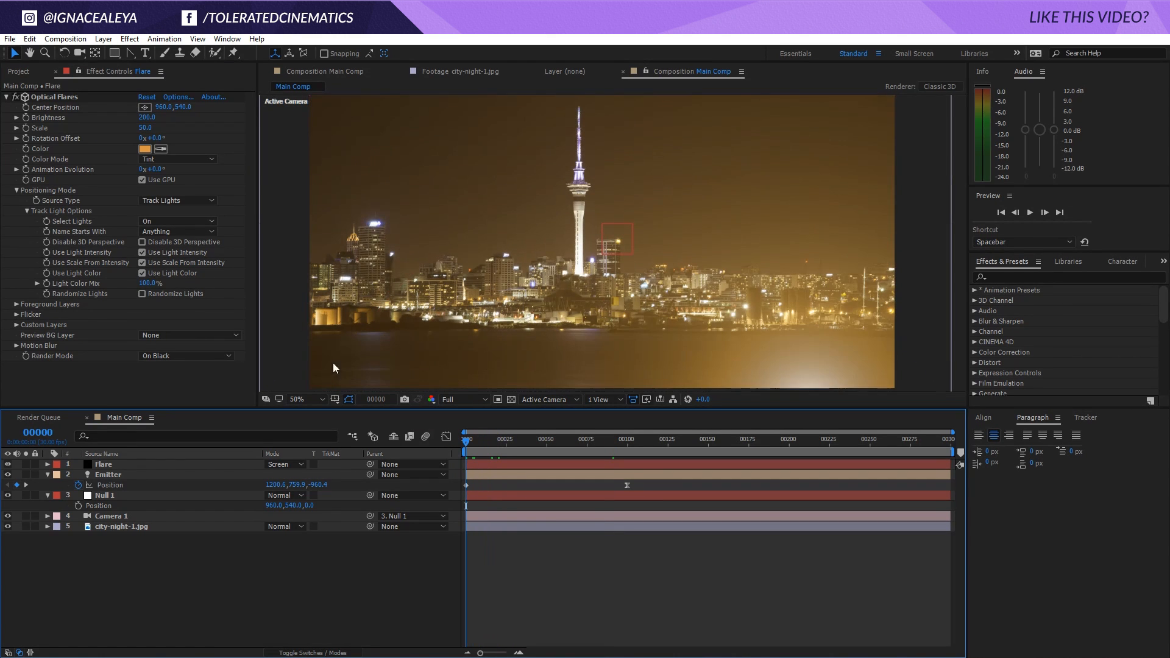
click(143, 149)
mouse_move(370, 478)
mouse_down()
mouse_move(350, 435)
mouse_move(426, 433)
mouse_move(410, 454)
mouse_up()
click(583, 471)
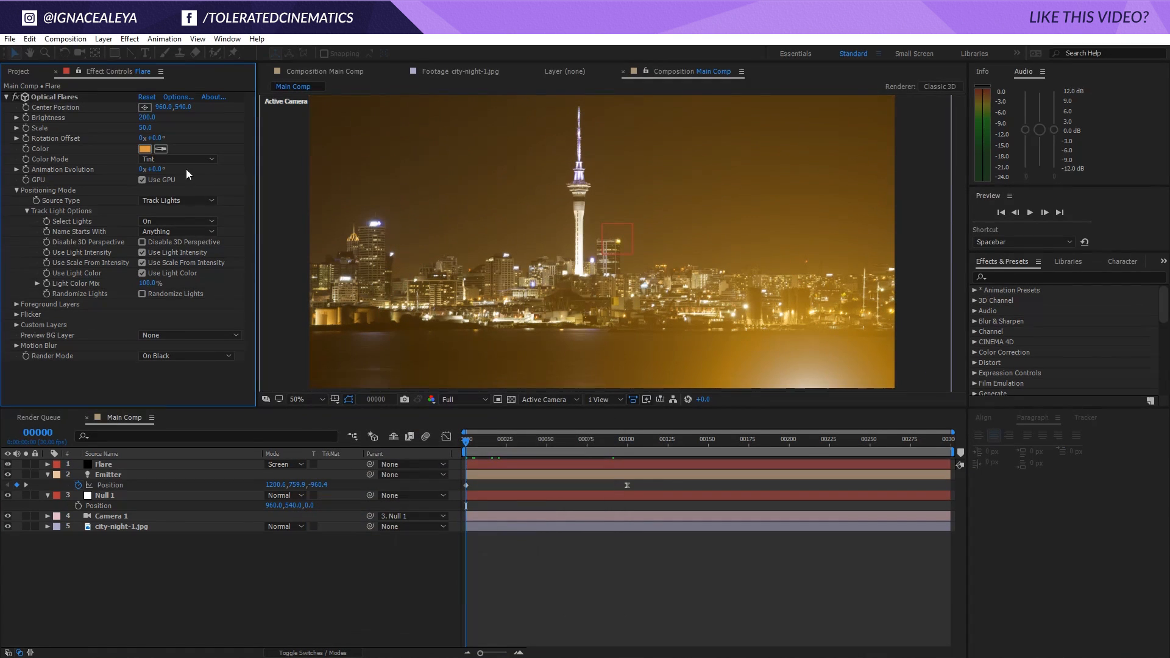
Step: Set the Optical Flares effect color back to white (FFFFFF)
click(146, 149)
drag(407, 481, 348, 405)
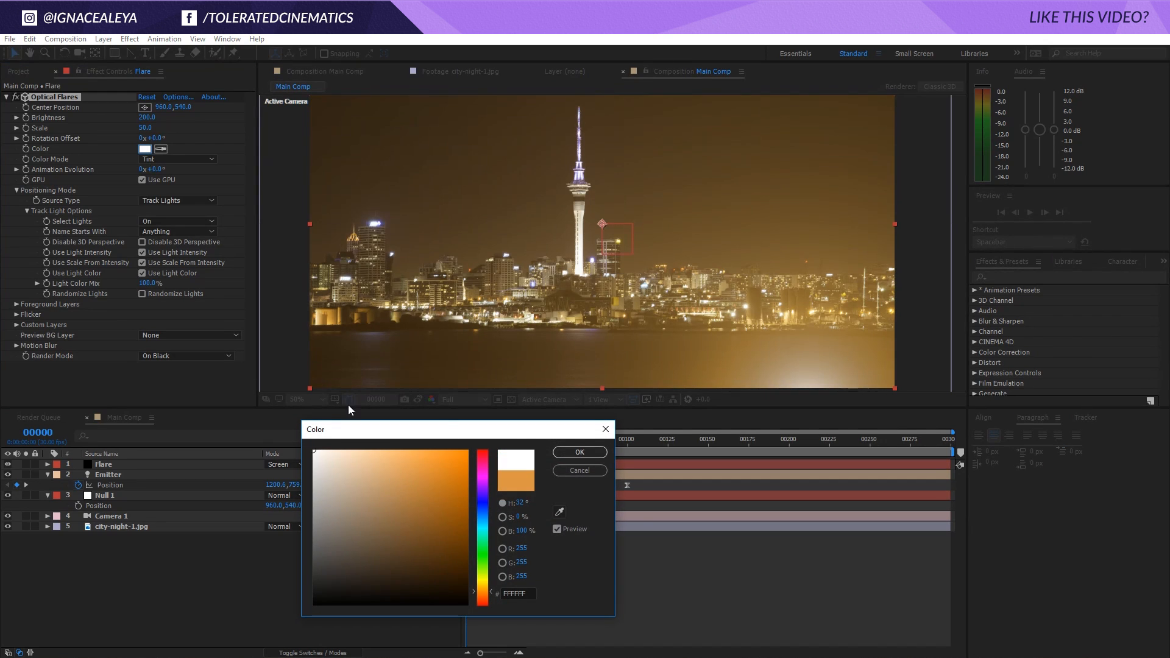
click(576, 453)
Step: Set the Glow flare's global color to a light orange in the Optical Flares options
click(185, 97)
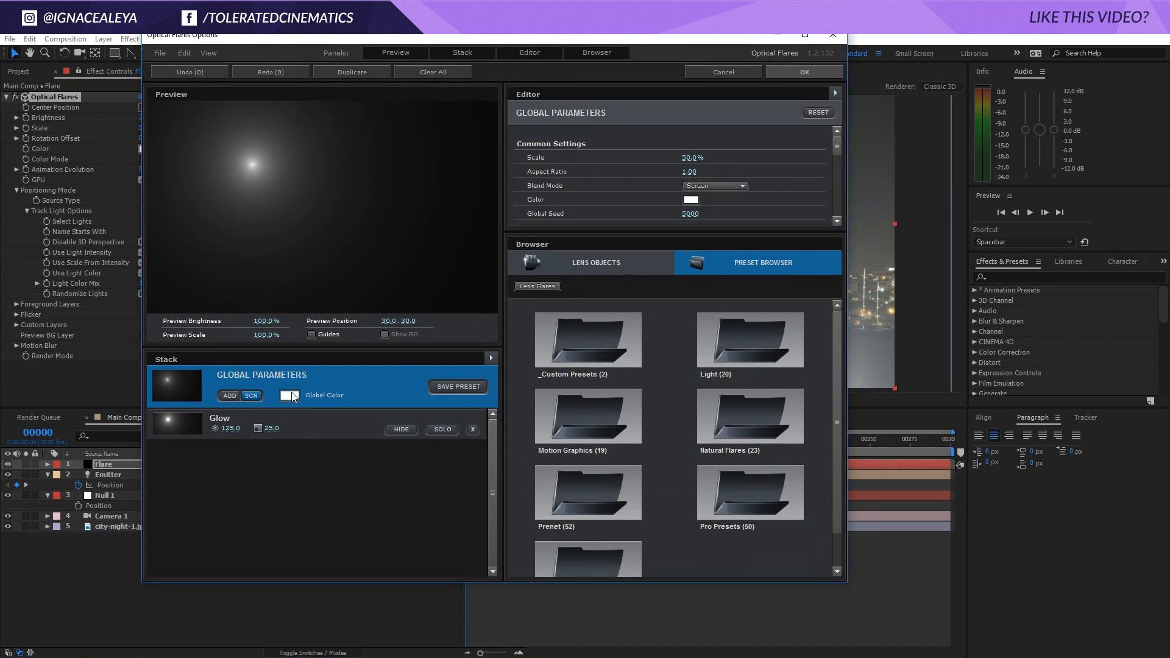
click(291, 395)
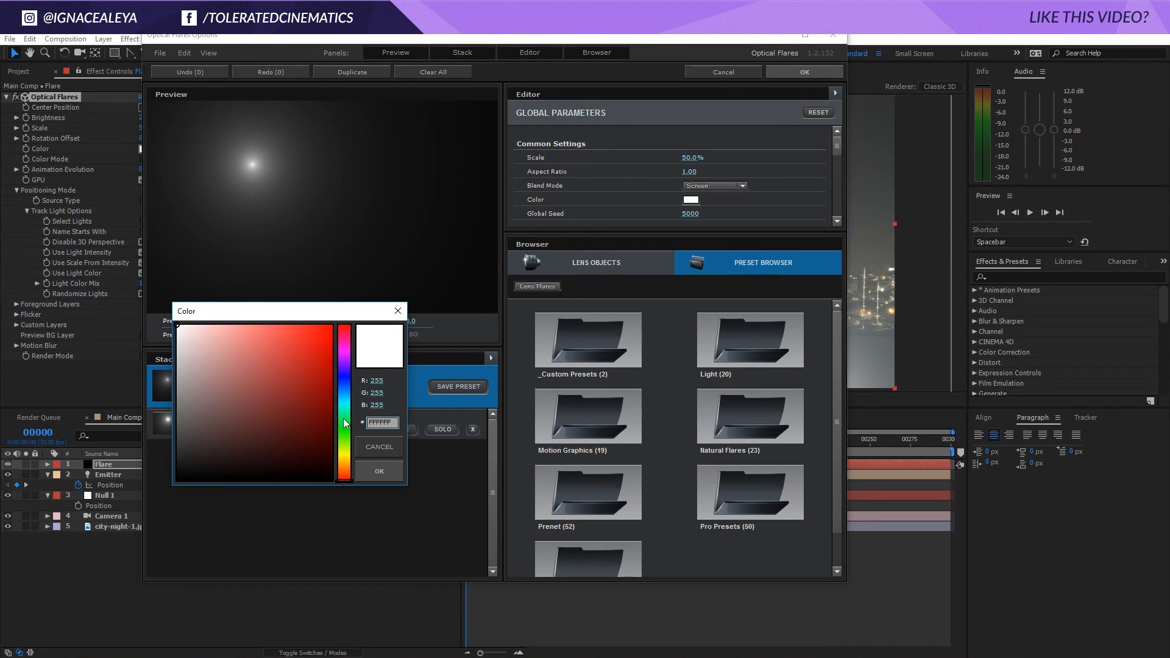
mouse_move(345, 424)
mouse_down()
mouse_move(345, 467)
mouse_move(340, 316)
mouse_up()
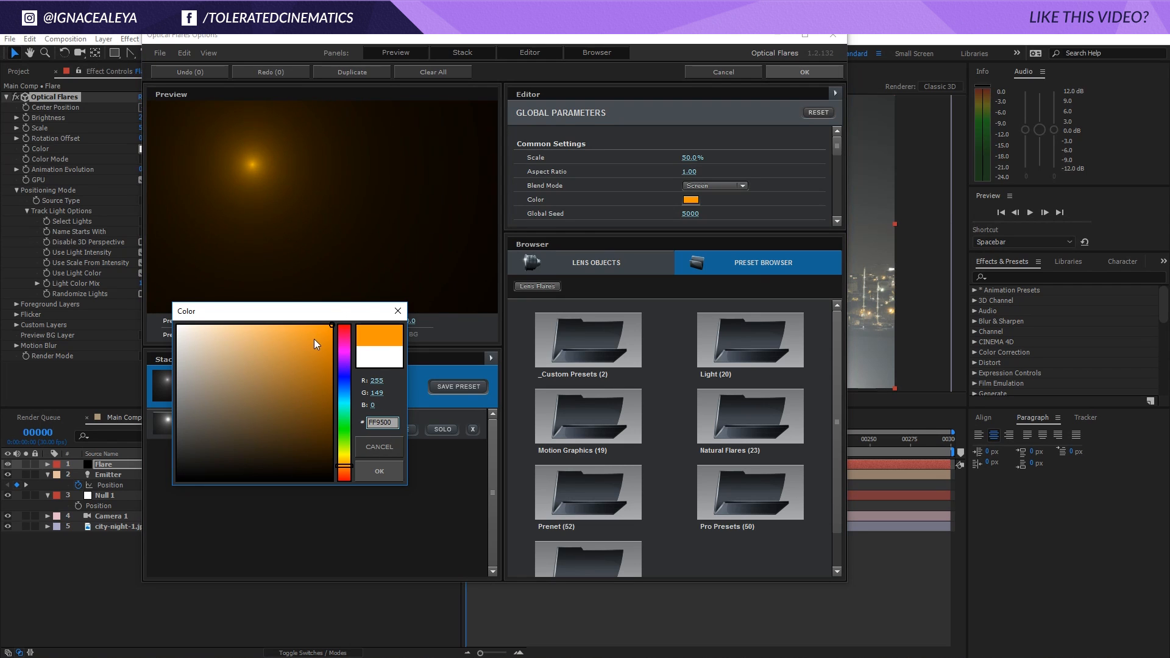
click(283, 323)
click(380, 472)
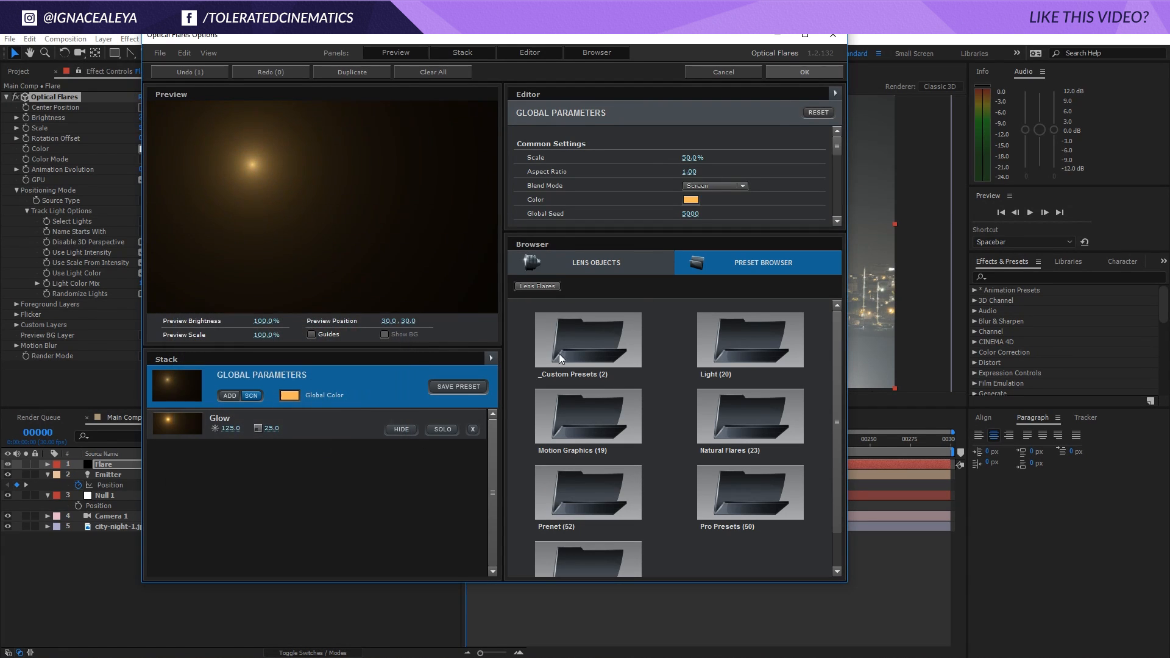
click(788, 74)
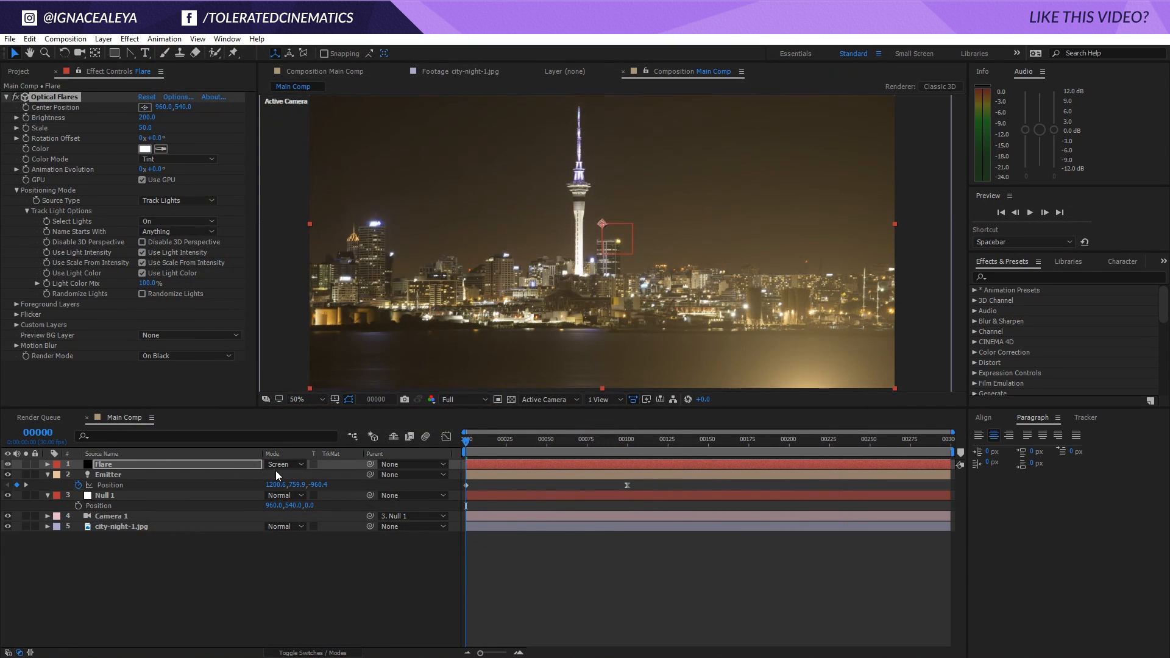
Step: Change the Flare layer's blending mode to Add and scrub through the flare's flight up to frame 99
click(276, 469)
click(348, 259)
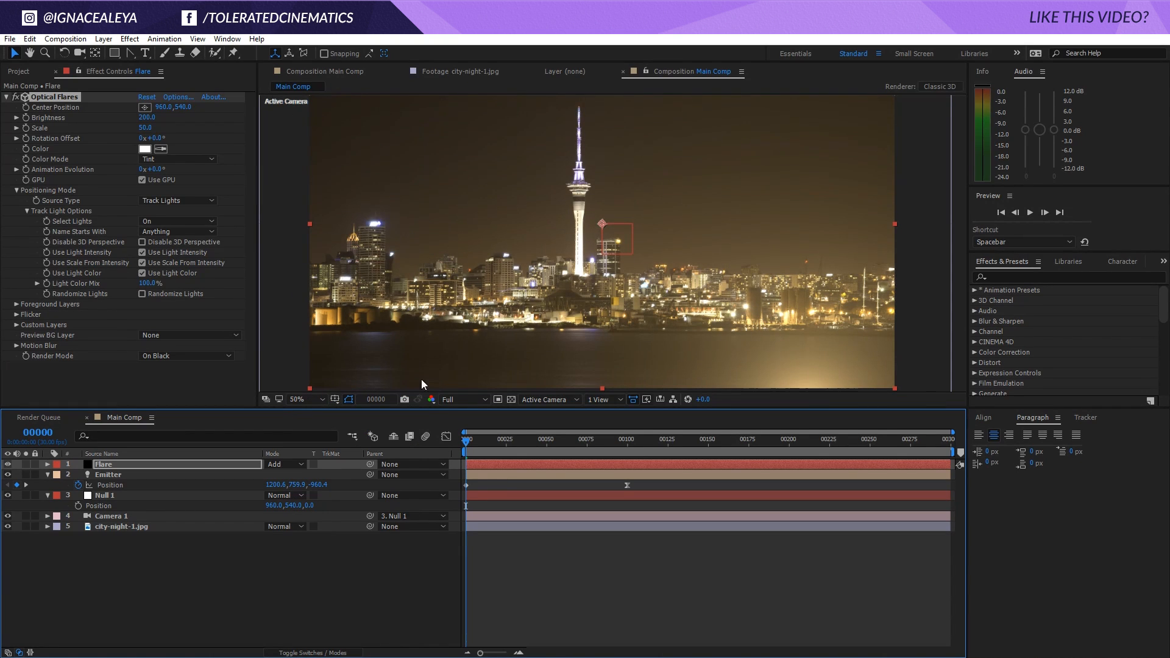
drag(475, 446, 505, 447)
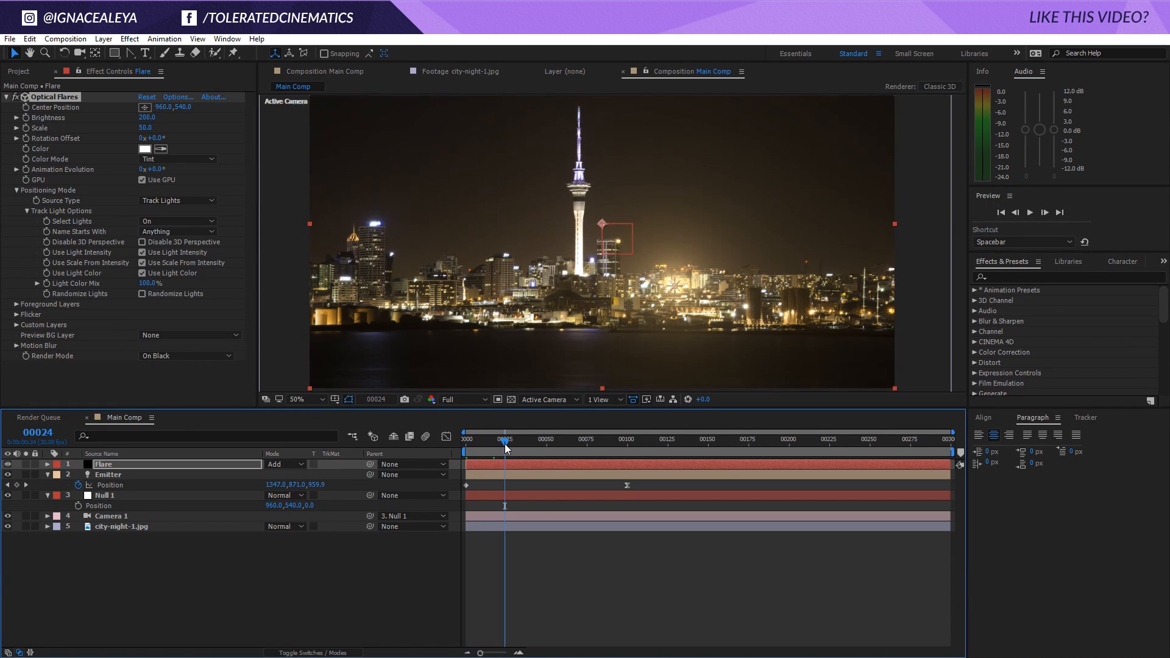
click(561, 557)
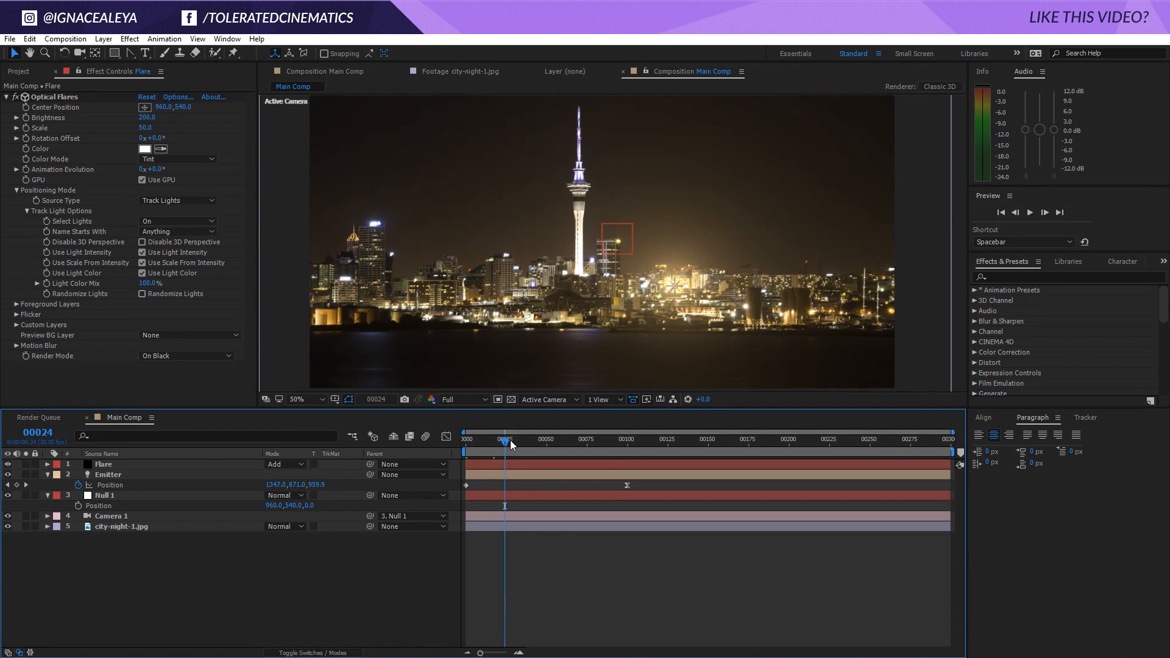
drag(511, 443, 623, 448)
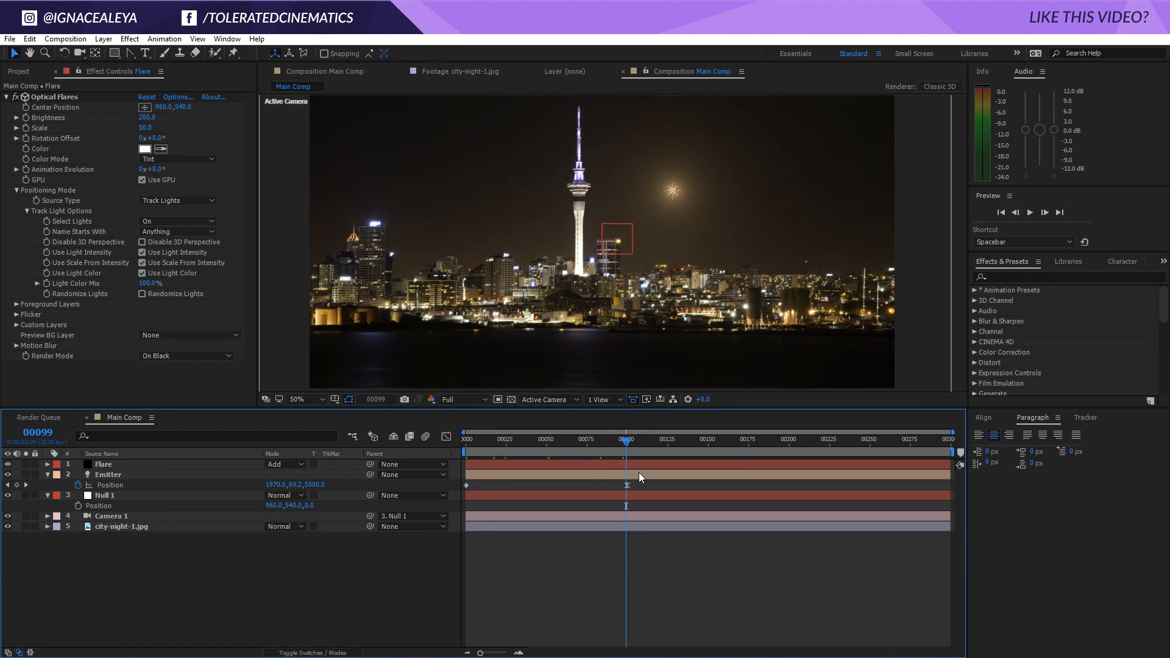
Step: Keyframe the flare's Scale of 50 at about frame 45 and move the current time to frame 99
click(629, 443)
click(26, 128)
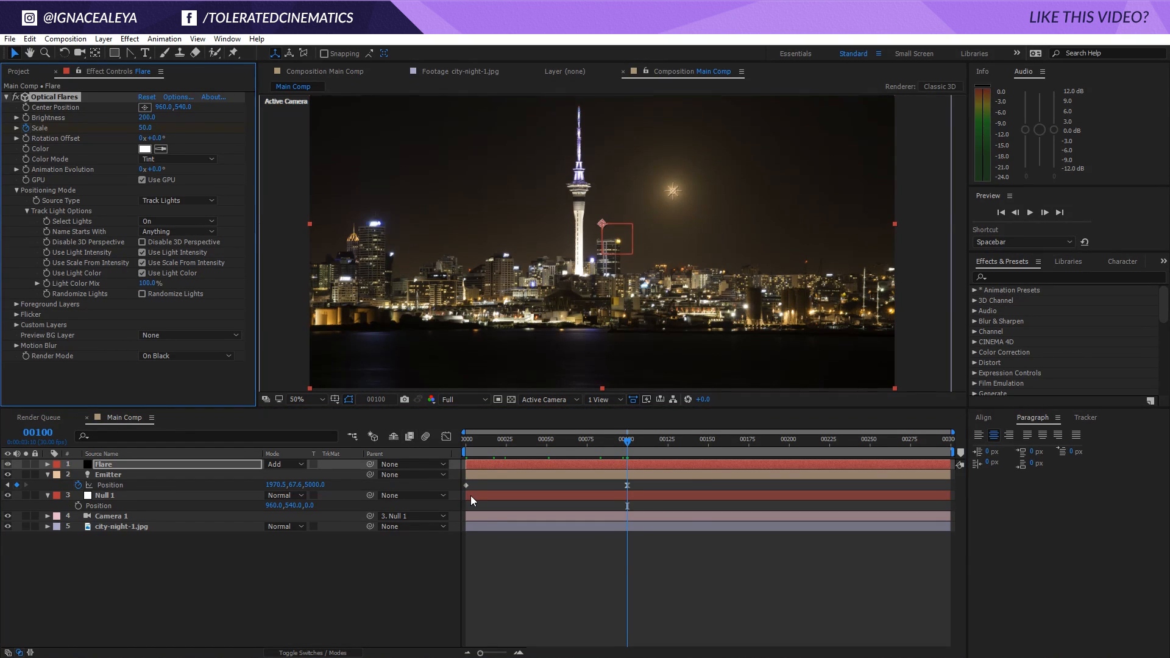
key(u)
drag(629, 488, 623, 488)
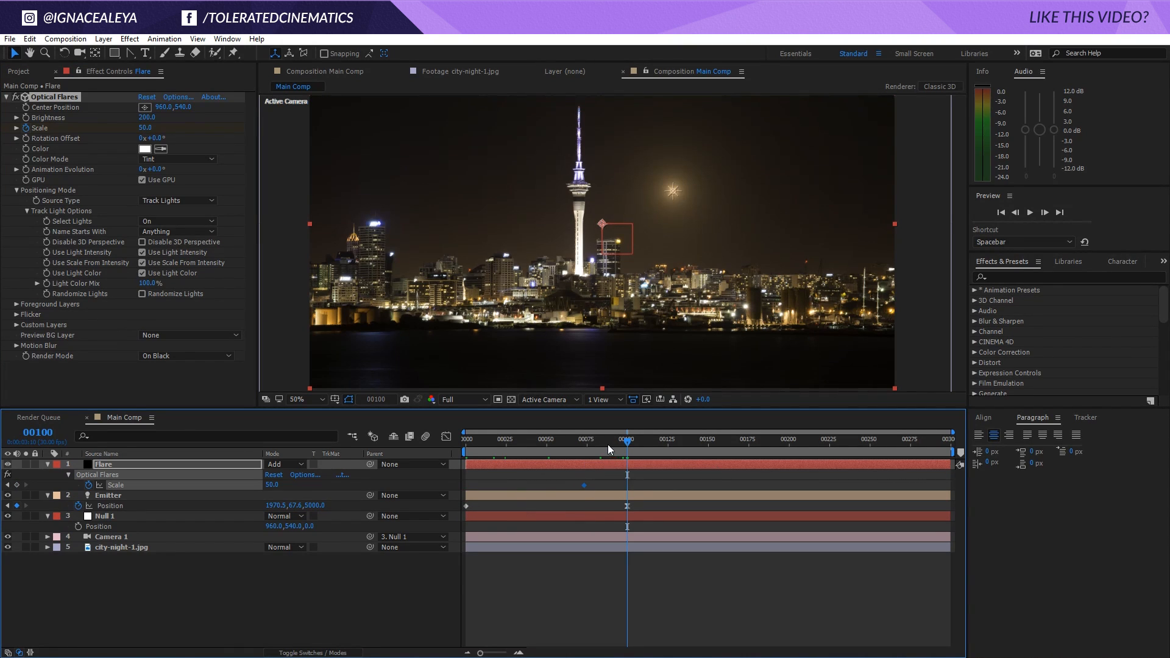
drag(608, 444, 559, 485)
click(561, 442)
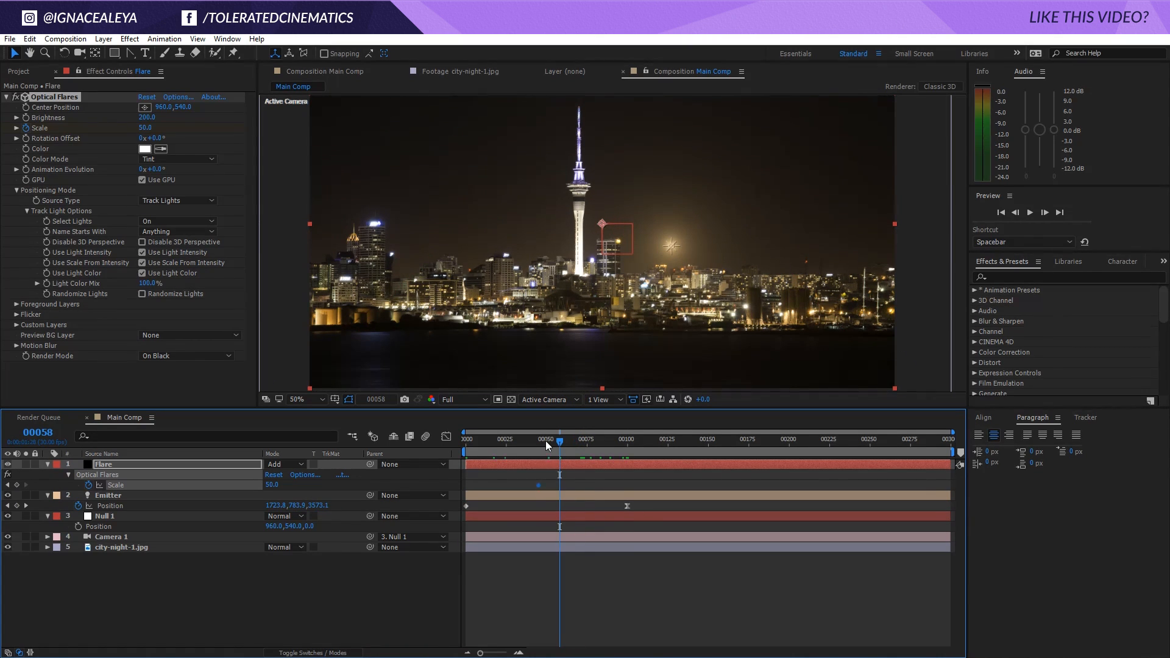
drag(546, 445, 627, 460)
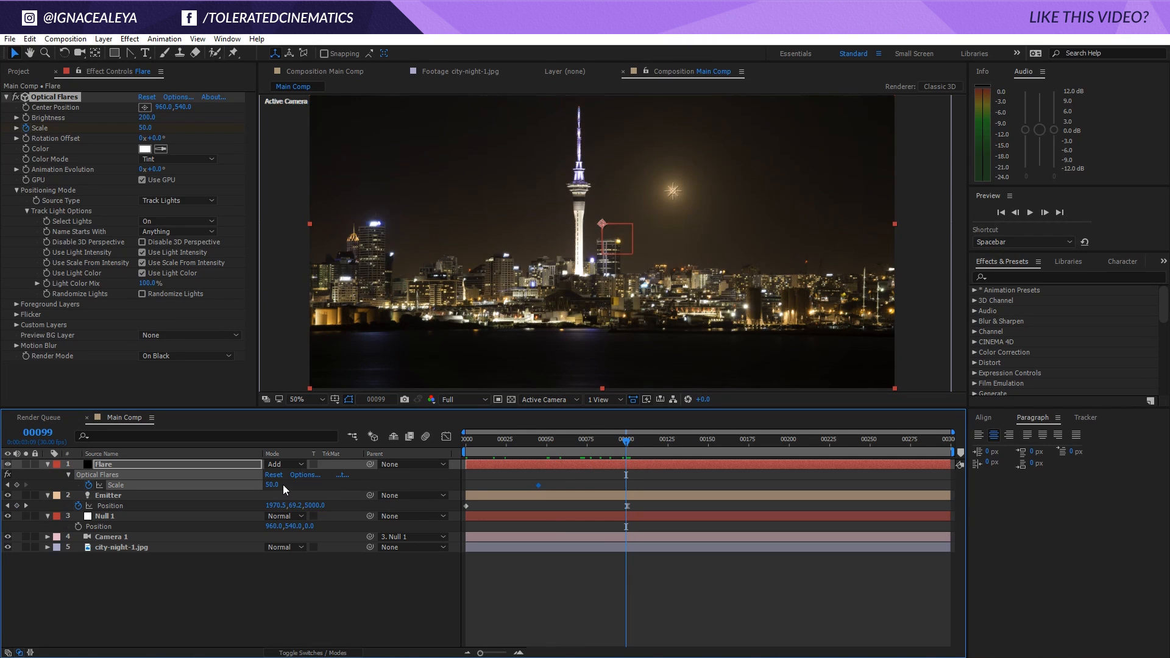
Step: Keyframe the flare's Scale at 11 on frame 99 and preview the animation from frame 0
key(Return)
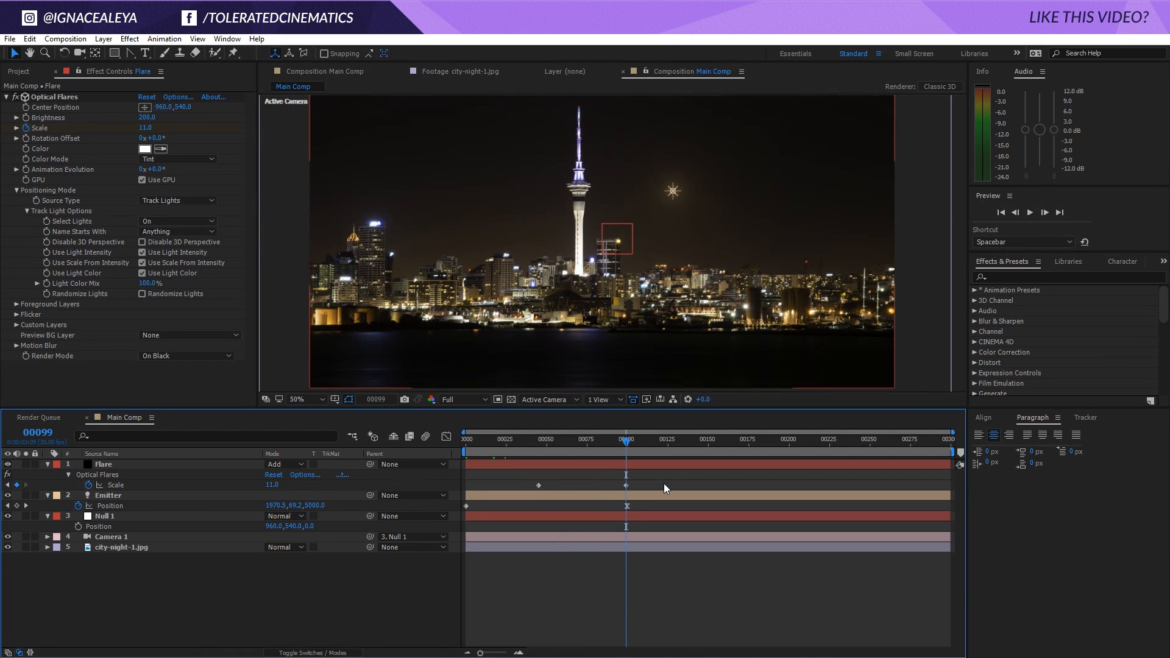
drag(627, 439, 462, 444)
key(space)
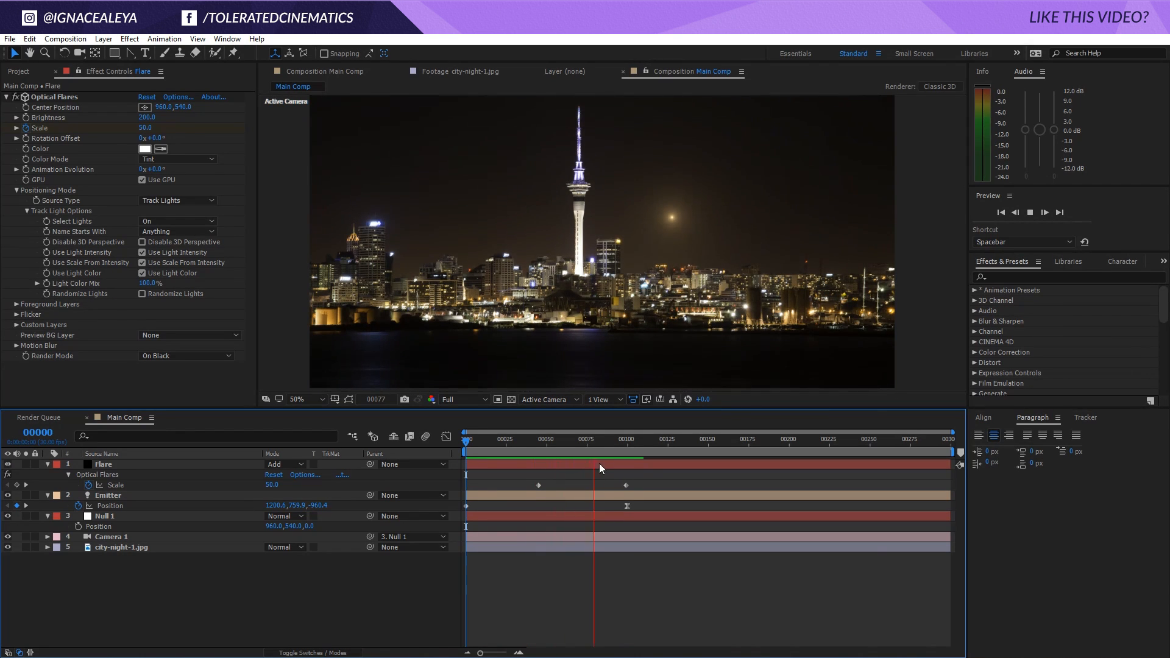
Step: Trim the end of the Flare layer to about frame 100, where the light's flight finishes
click(596, 450)
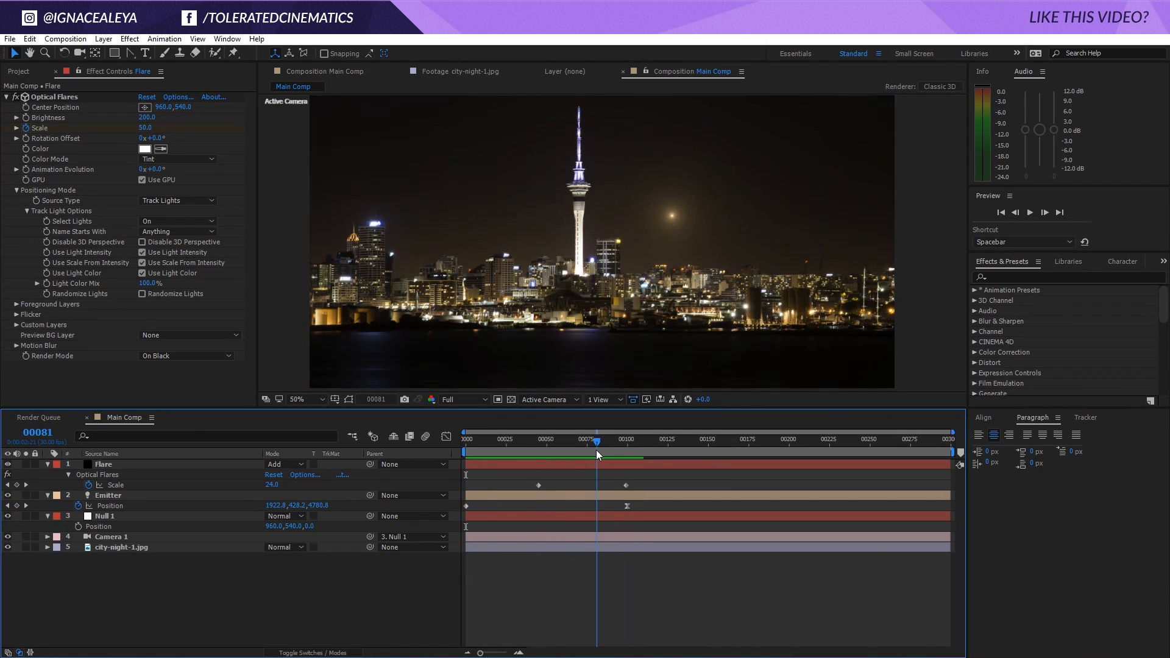
drag(596, 450, 629, 466)
click(631, 467)
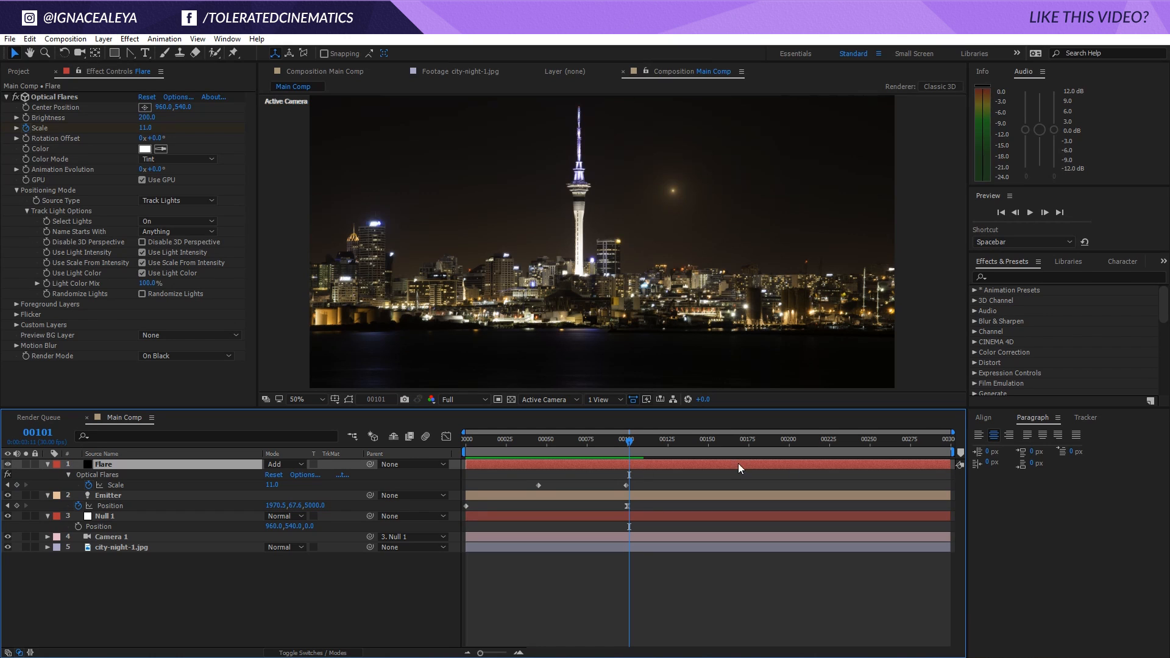
drag(948, 466, 629, 467)
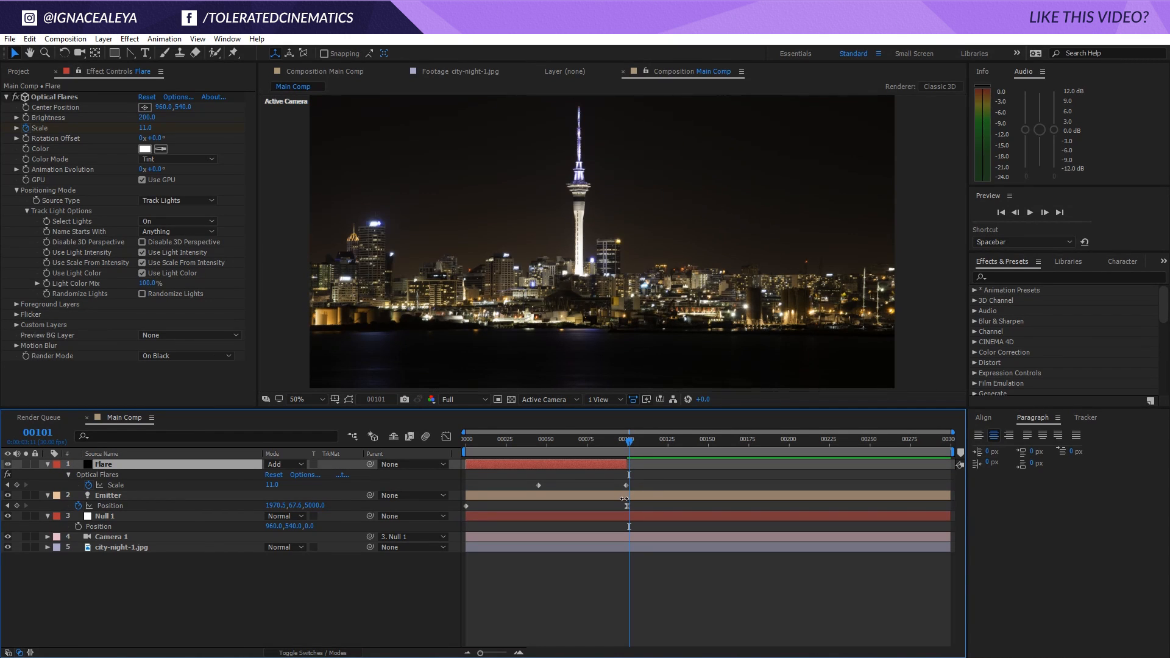
mouse_move(634, 451)
mouse_down()
mouse_move(615, 447)
mouse_move(632, 461)
mouse_up()
Step: Duplicate the Emitter light and reveal the Position keyframes of the copy
click(102, 505)
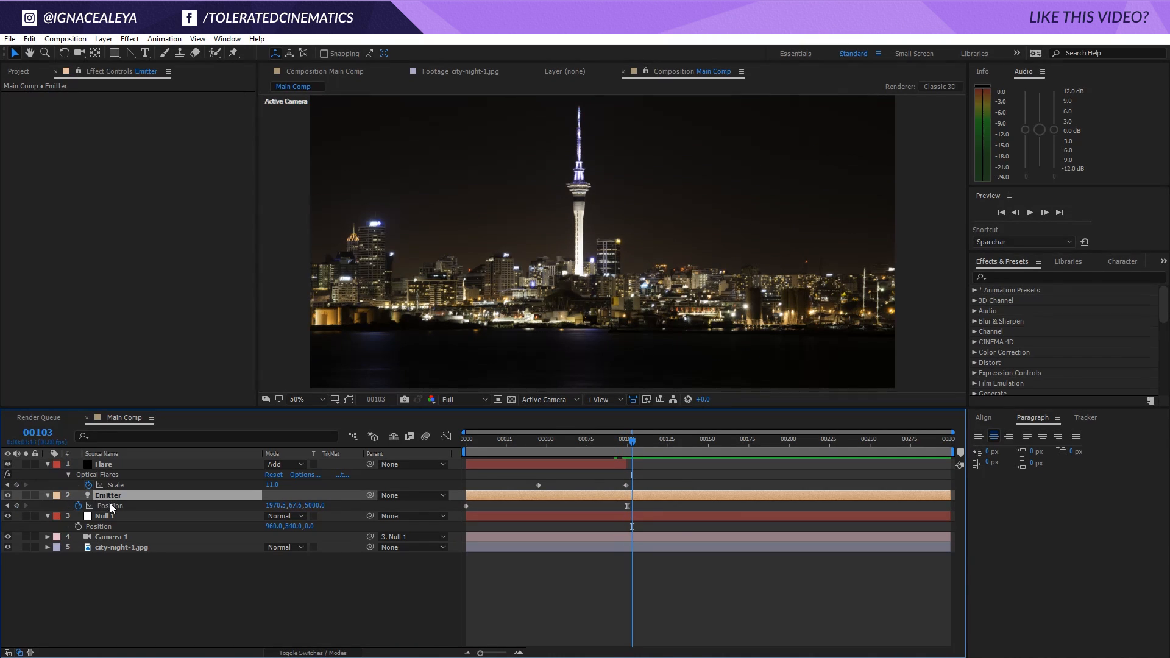
click(110, 504)
key(ctrl+d)
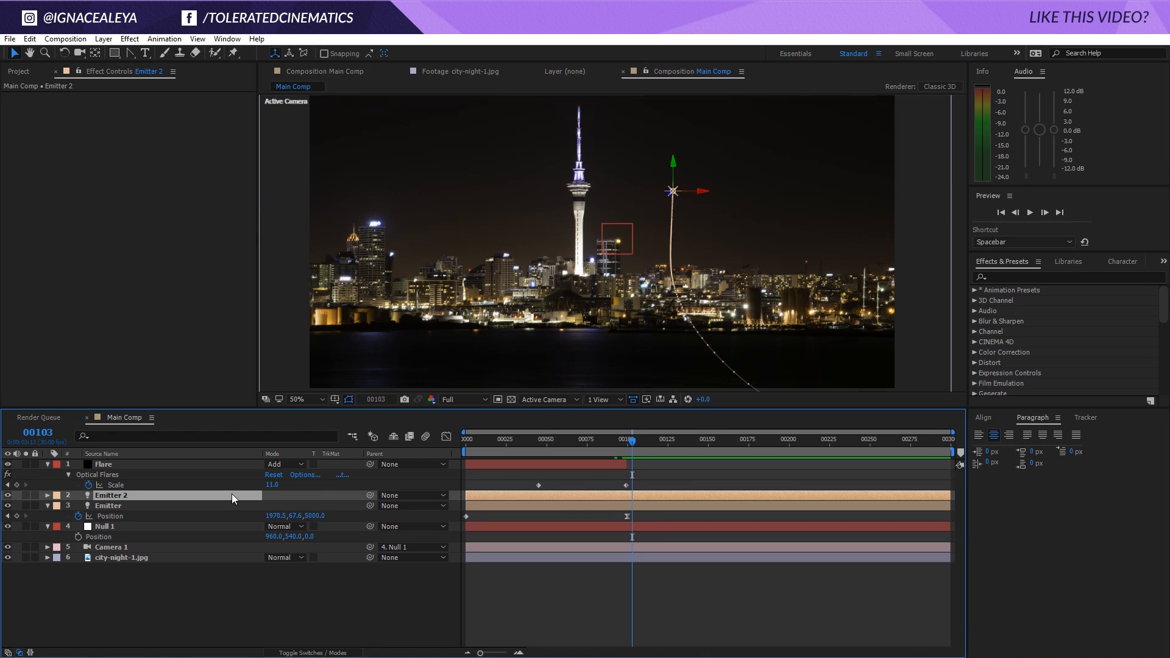
key(p)
click(111, 508)
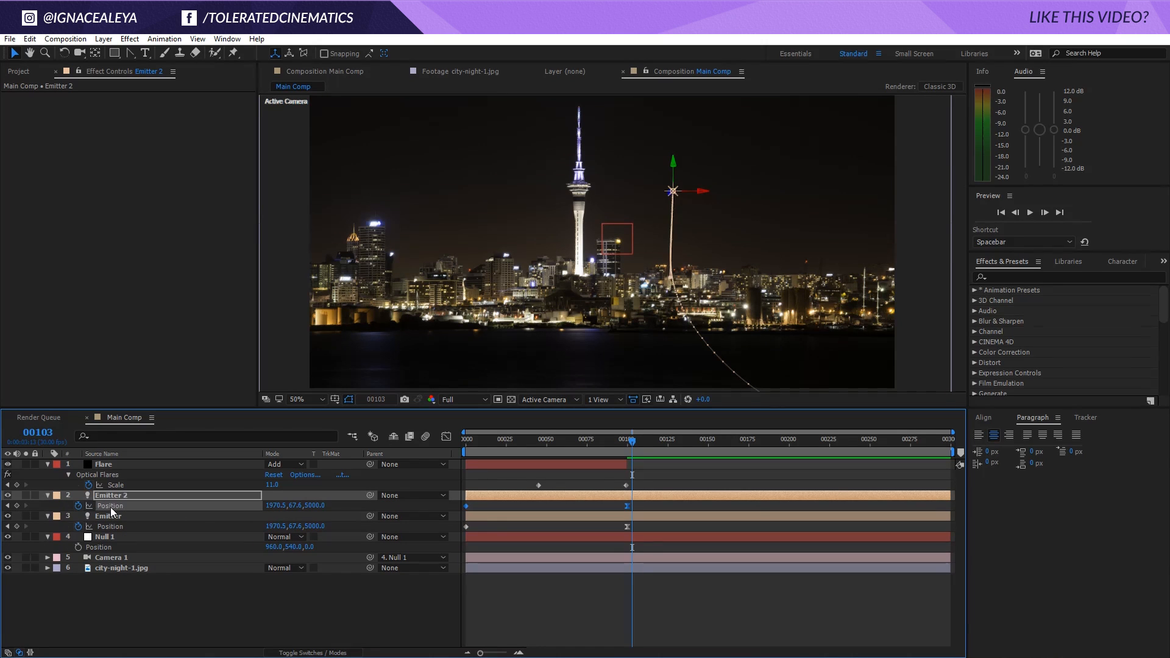
drag(294, 508, 386, 513)
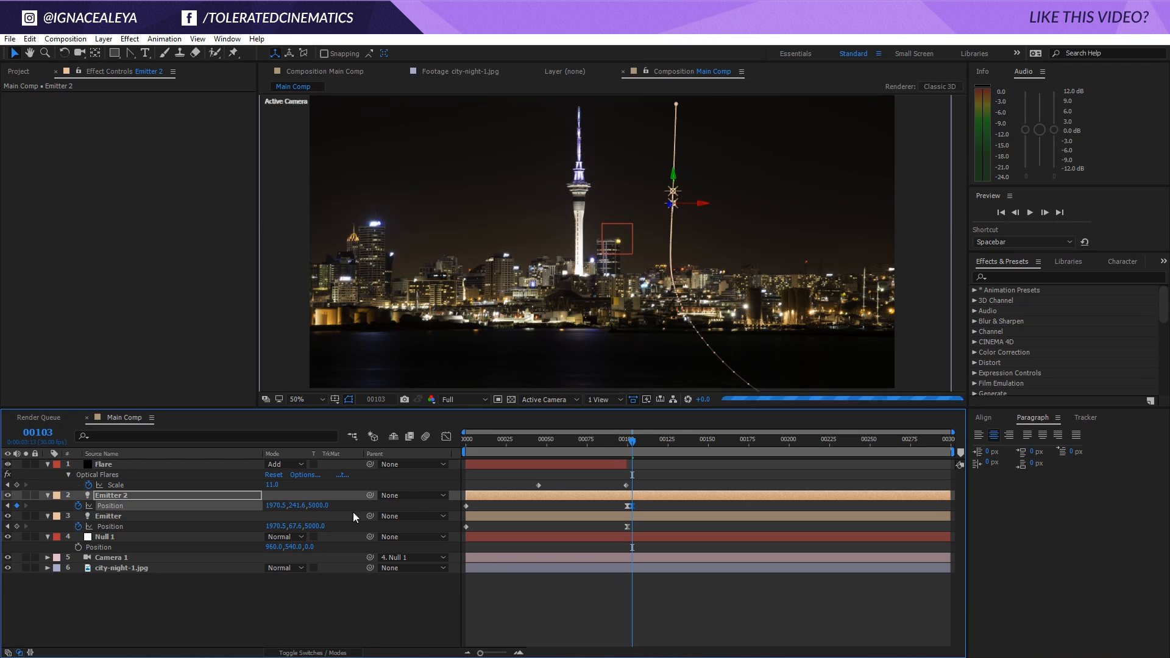
drag(276, 506, 393, 507)
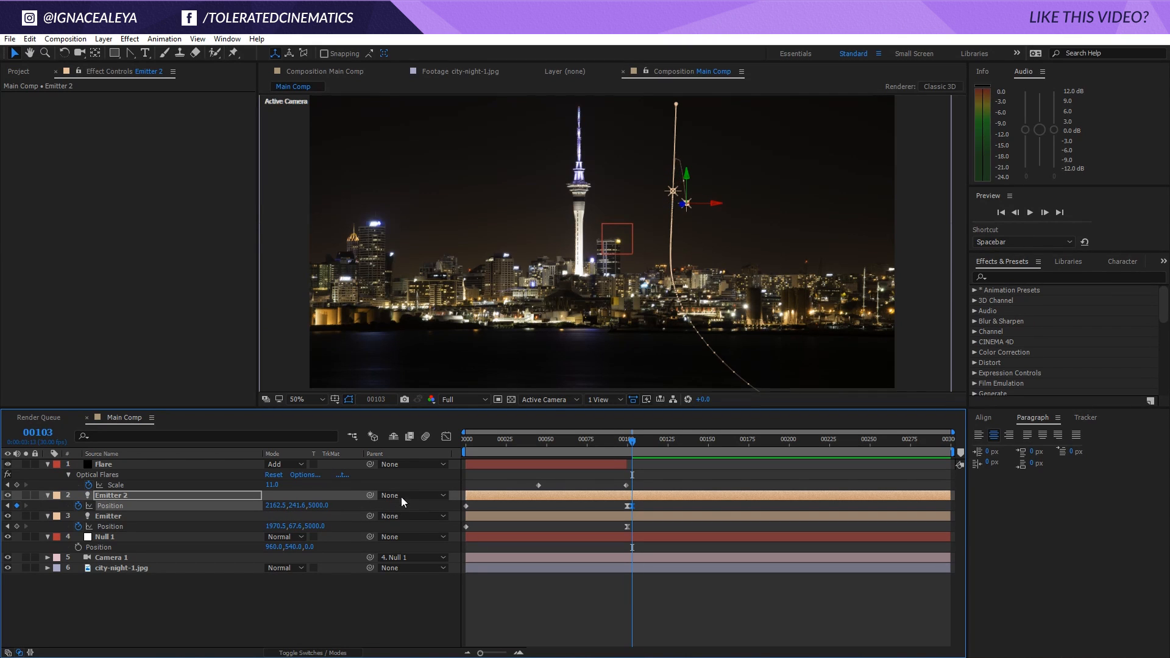
scroll(613, 360, down, 2)
scroll(612, 360, up, 2)
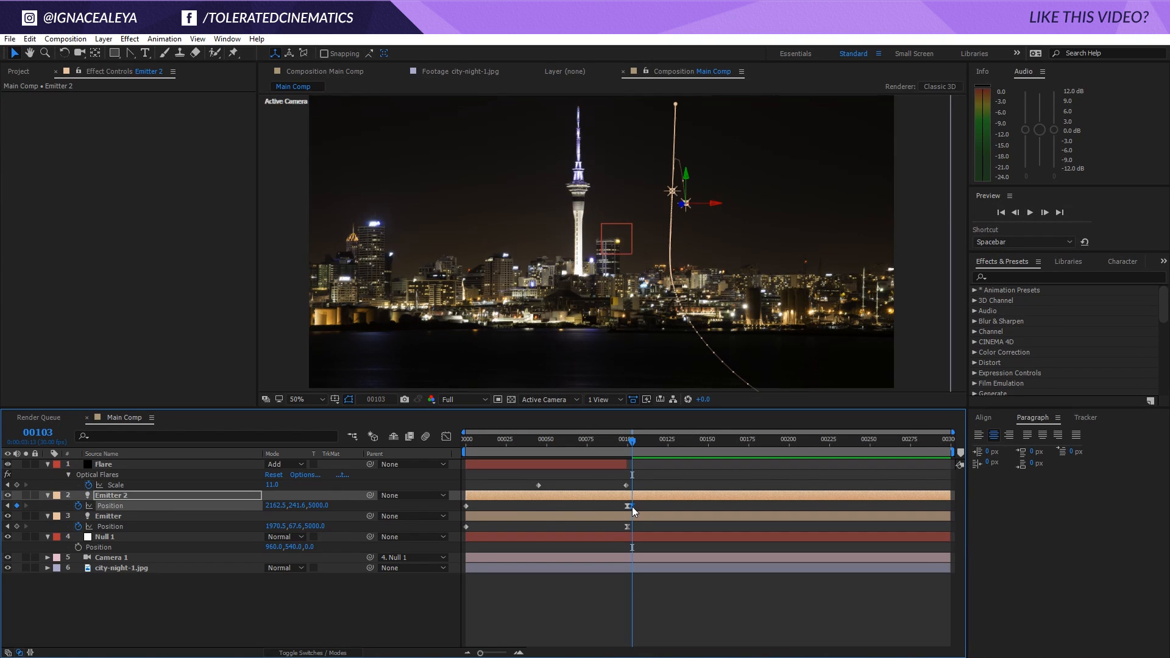
key(Delete)
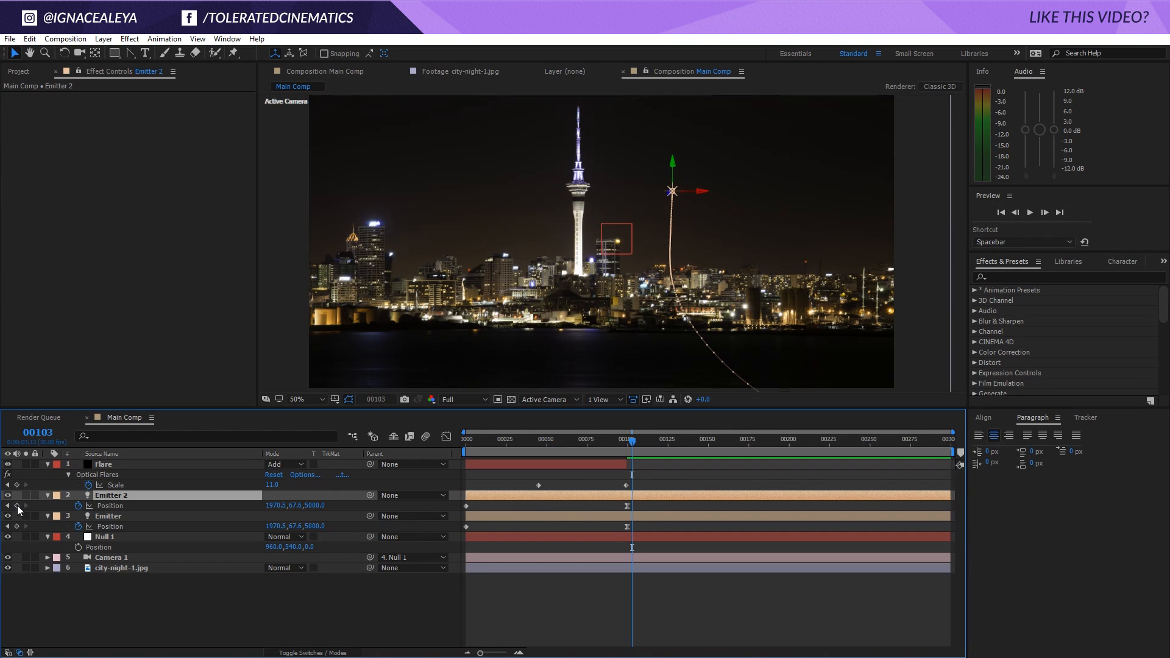
Step: Shift Emitter 2's whole motion path by offsetting both Position keyframes, placing its frame 100 position at 2314.3, -430.4, 5000
key(j)
click(145, 506)
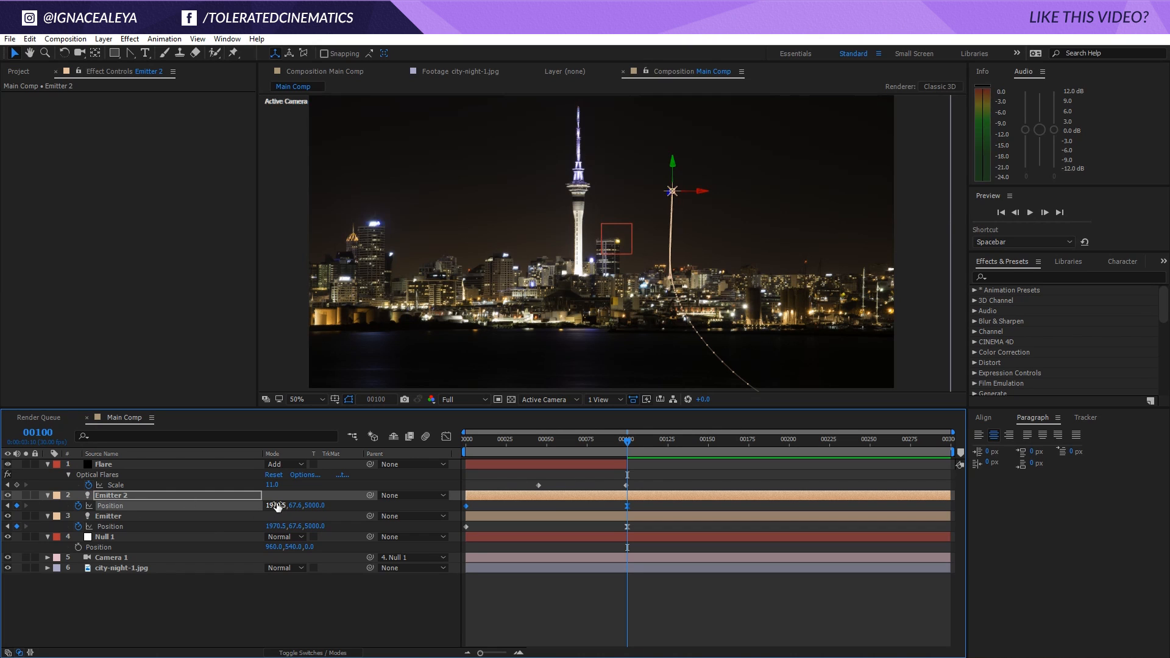
drag(276, 506, 476, 536)
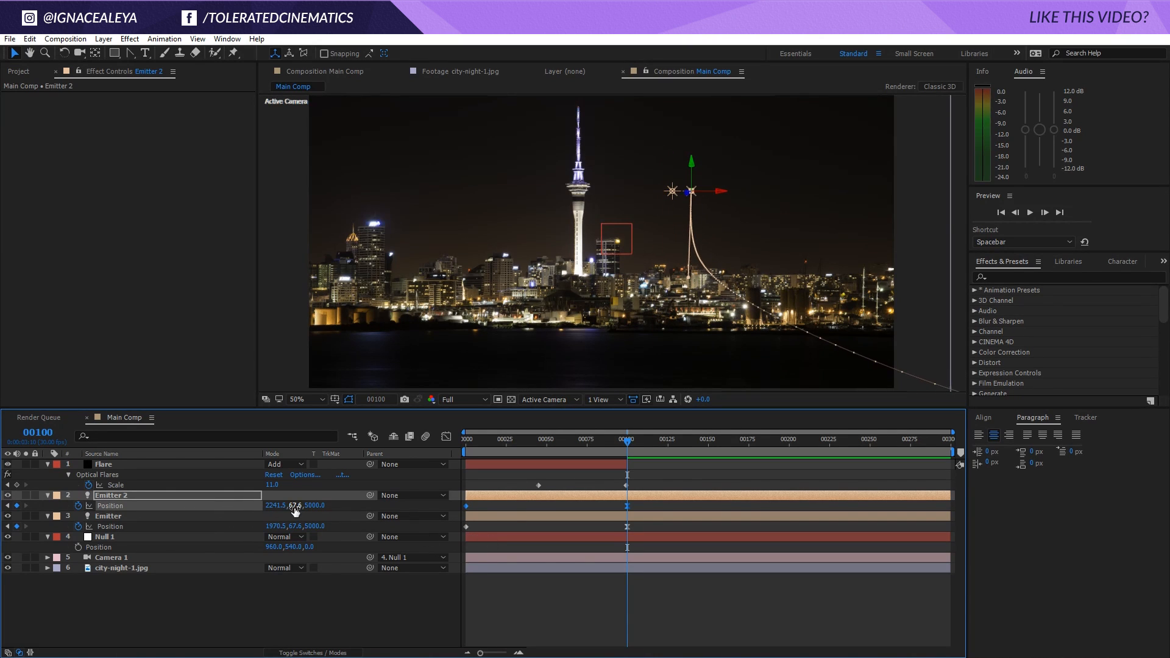
drag(295, 508, 94, 474)
key(comma)
key(comma)
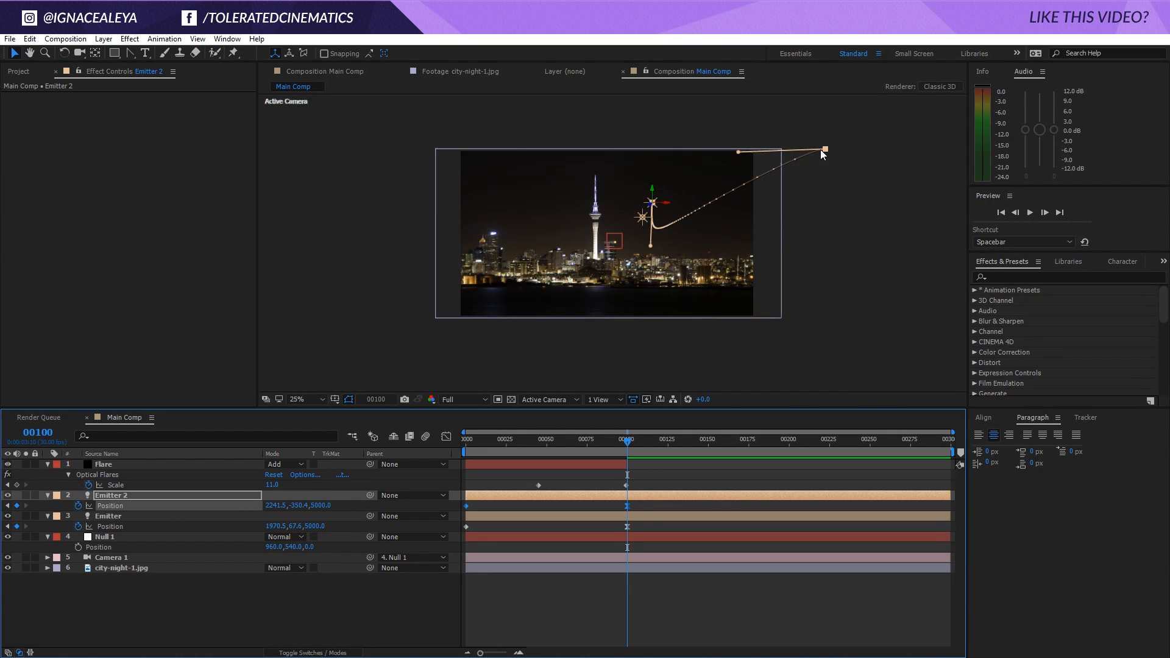
drag(823, 149, 855, 115)
click(669, 508)
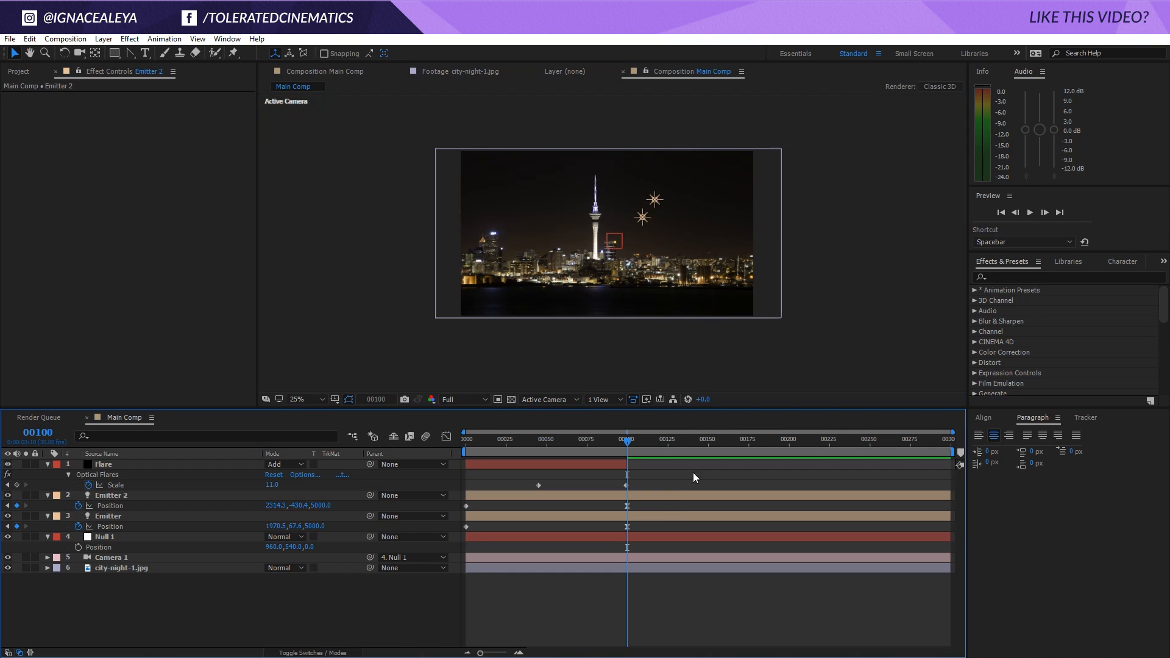
Step: Move the start point of Emitter 2's motion path below the image, beneath the tower, and bend its curve with the direction handle
click(652, 200)
drag(857, 117, 585, 347)
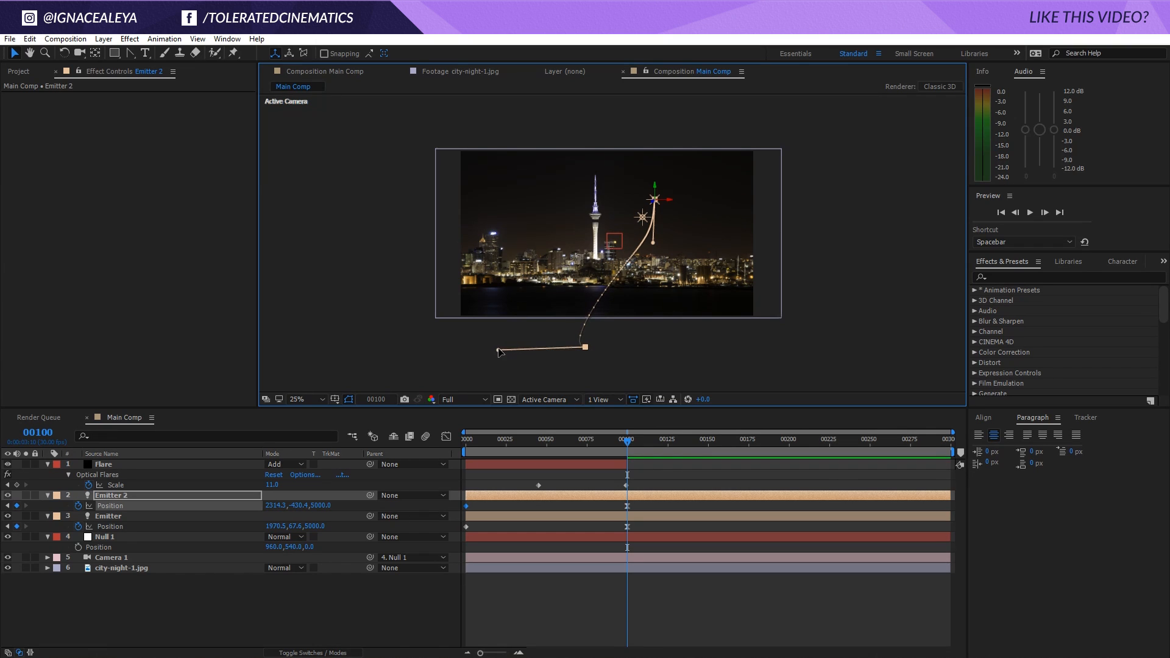
drag(499, 350, 655, 300)
Step: Compare the motion paths of Emitter and Emitter 2
click(522, 517)
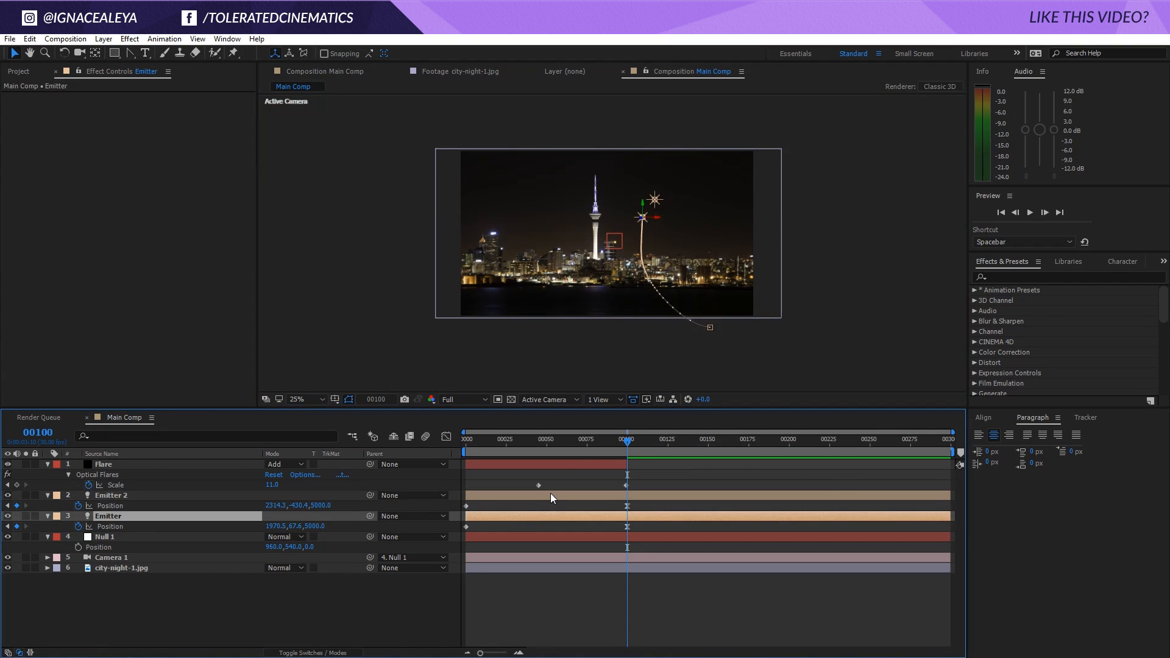
click(551, 495)
click(545, 516)
click(551, 497)
click(547, 517)
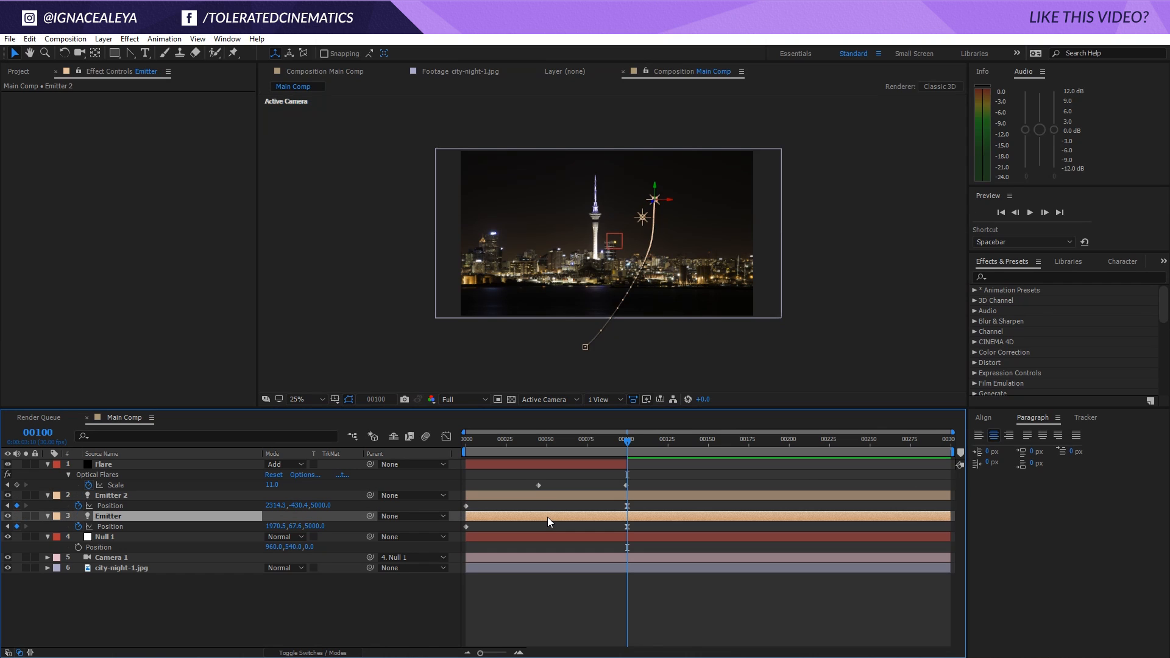
Step: Duplicate Emitter 2, move both ends of the copy's motion path further apart horizontally, and reshape the curve with its handles
click(553, 496)
key(ctrl+d)
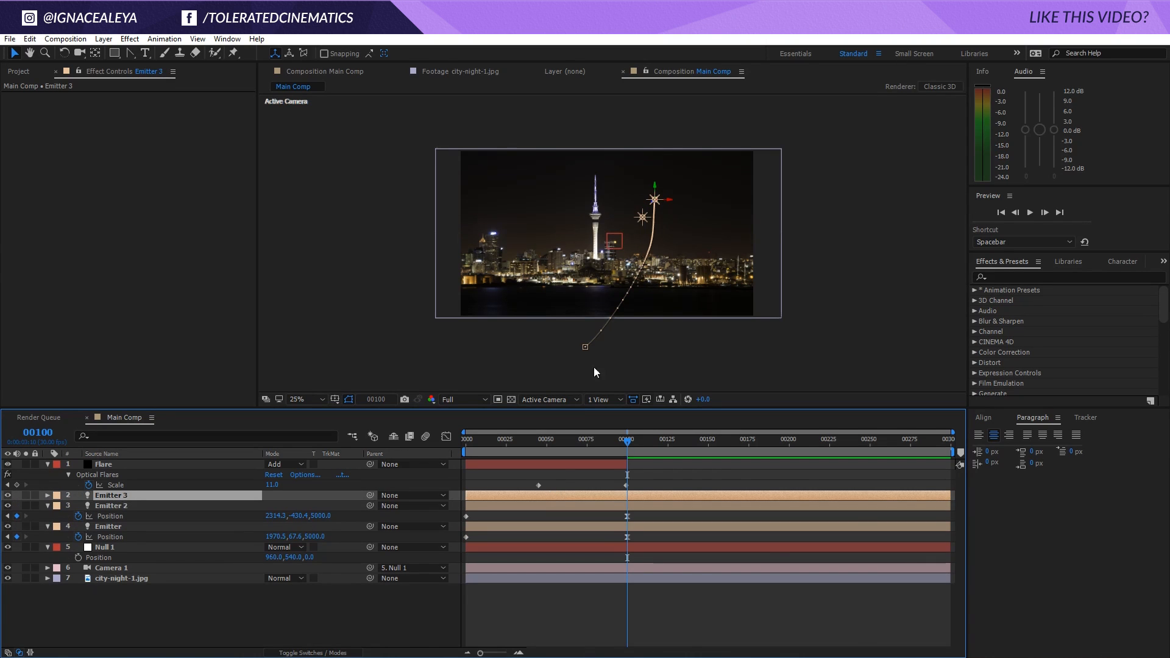
drag(585, 347, 483, 340)
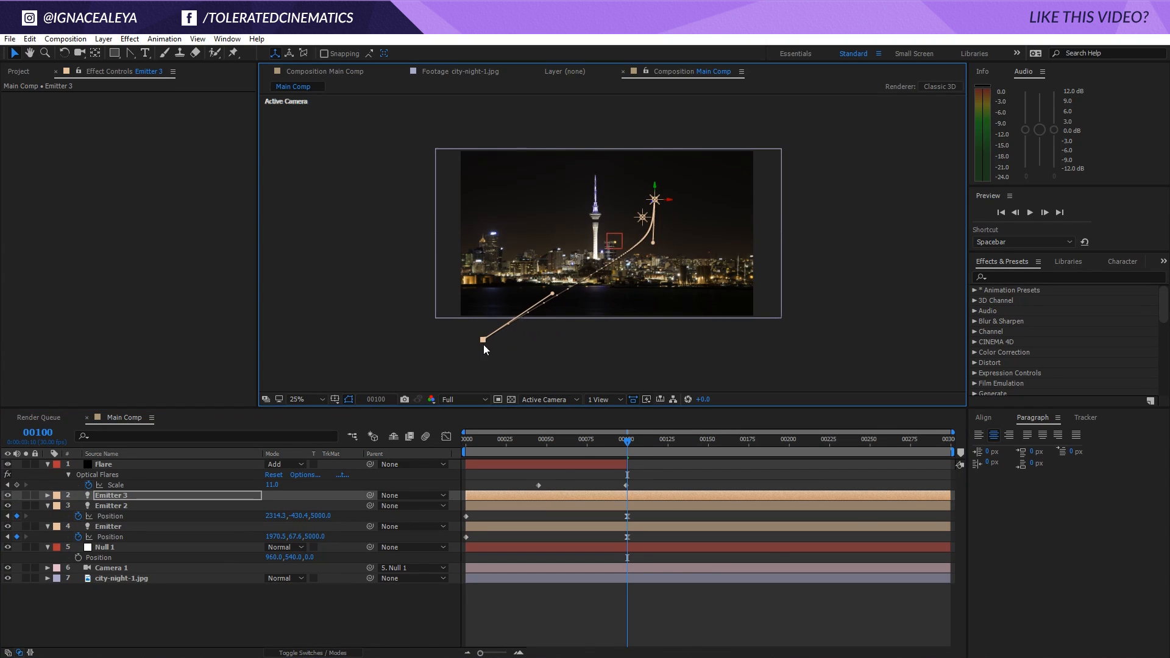
drag(671, 203, 718, 198)
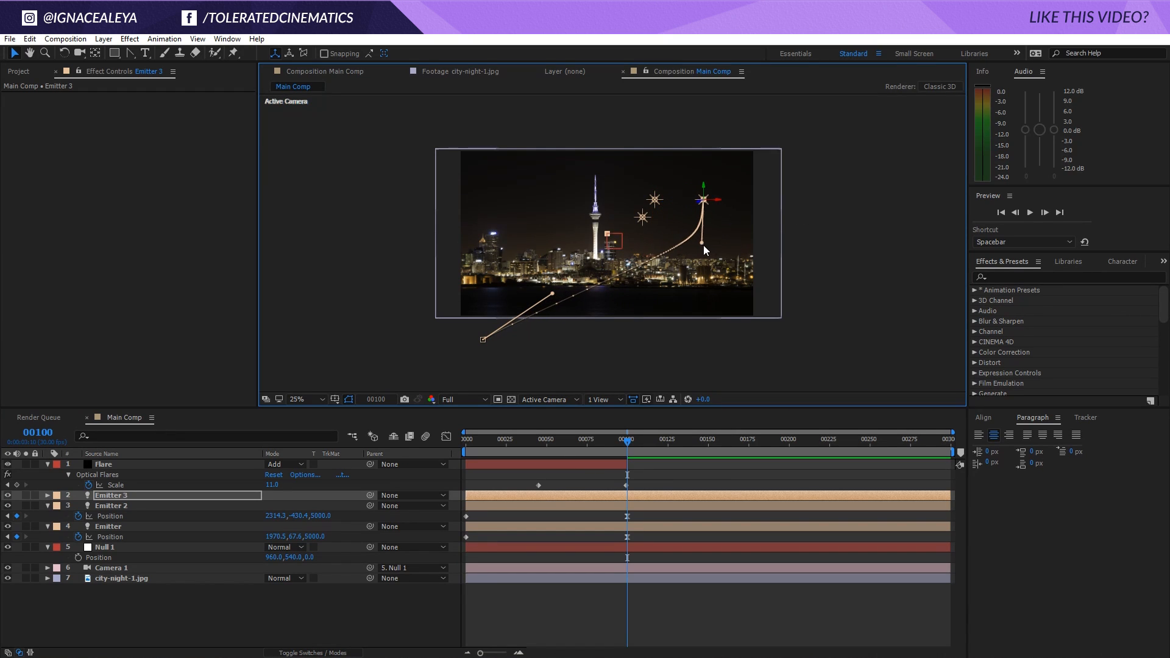
drag(702, 242, 689, 245)
drag(551, 297, 625, 336)
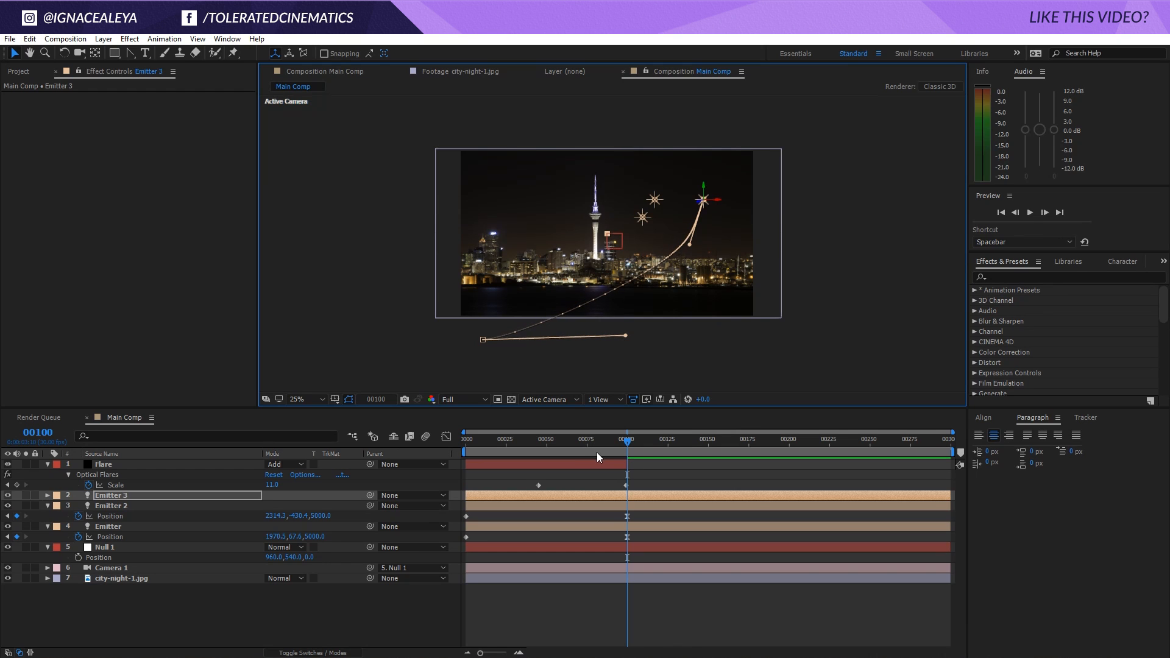
Step: Delay Emitter 2 by about 4 frames and Emitter 3 by about 2, and scrub to frame 99 with the layer controls hidden
drag(597, 448, 634, 419)
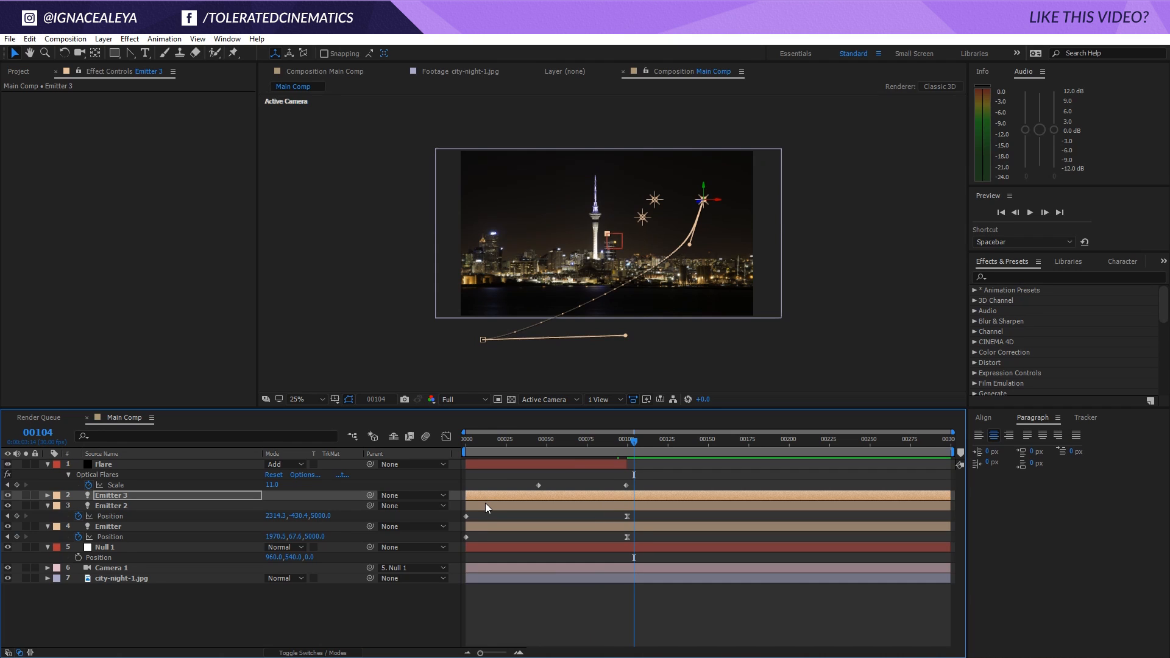
drag(485, 510, 488, 498)
click(466, 441)
drag(466, 441, 510, 451)
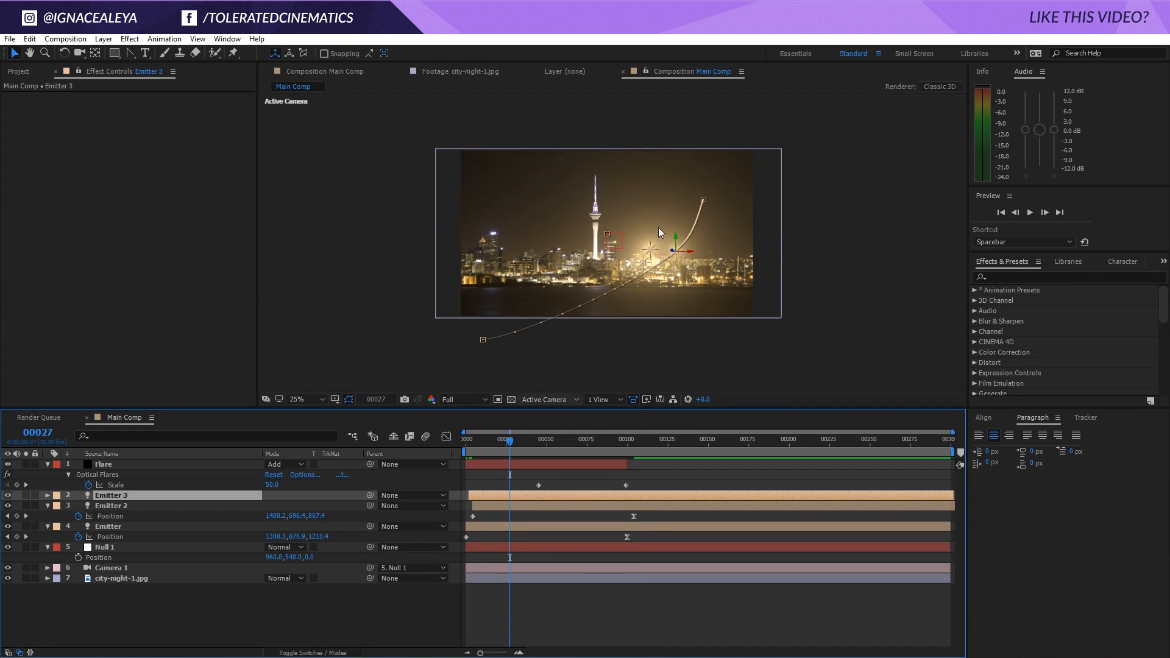
key(ctrl+shift+h)
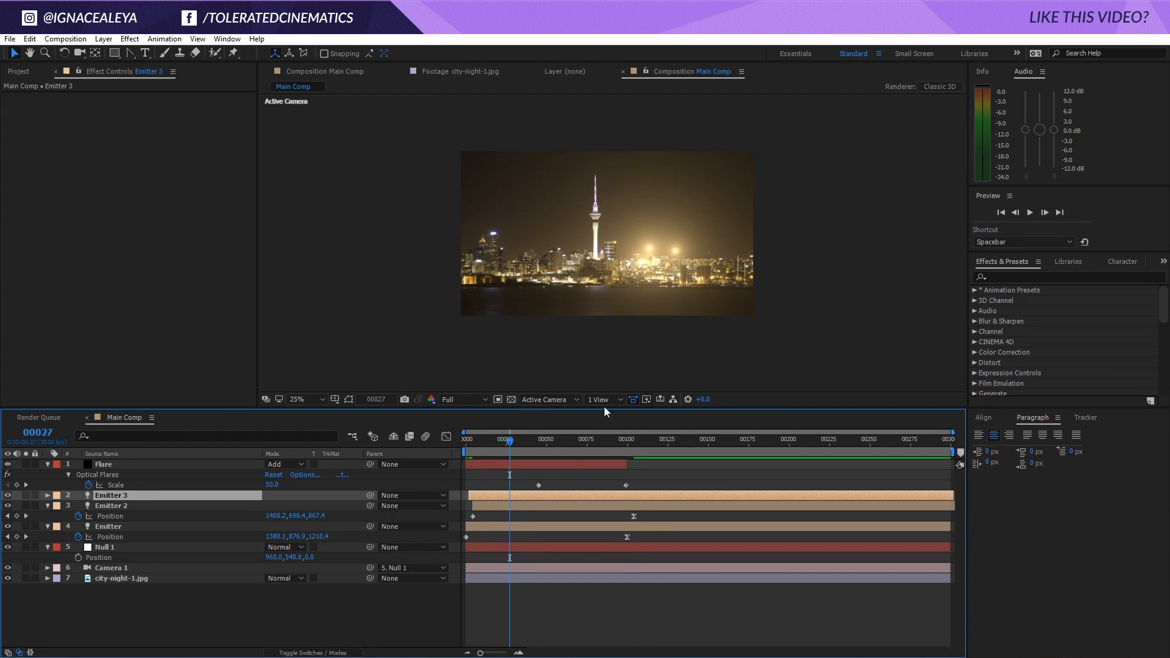
drag(562, 449, 627, 443)
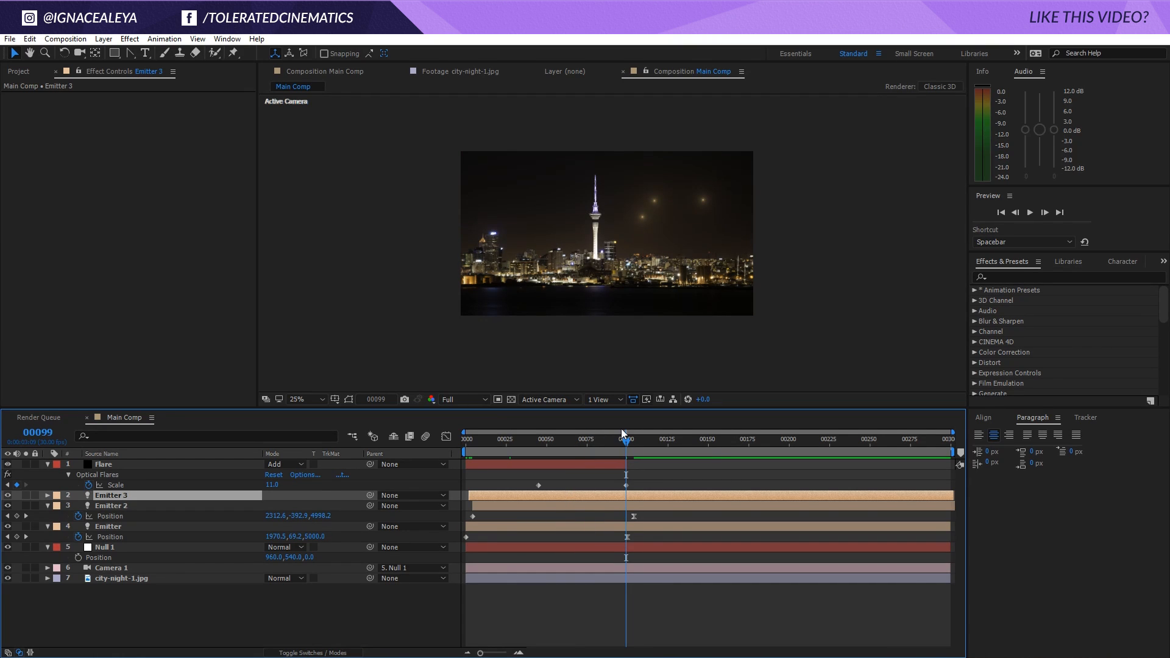
Step: Start a file import into the project and browse to the Fireworks folder inside Packs
click(18, 71)
right_click(83, 254)
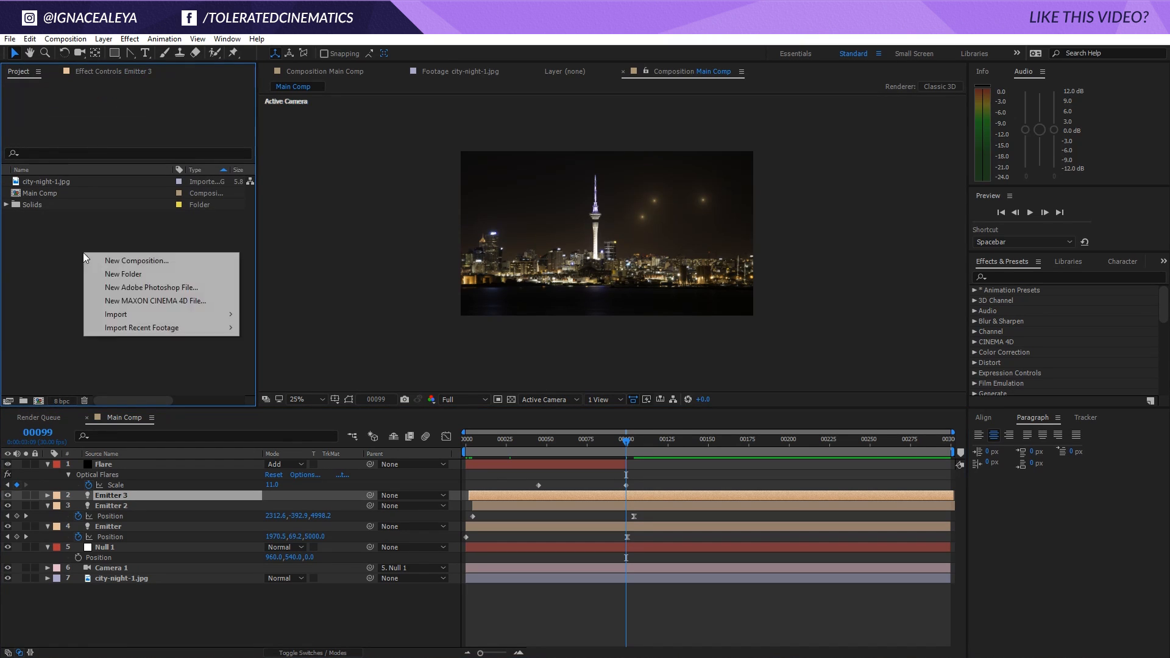
mouse_move(137, 313)
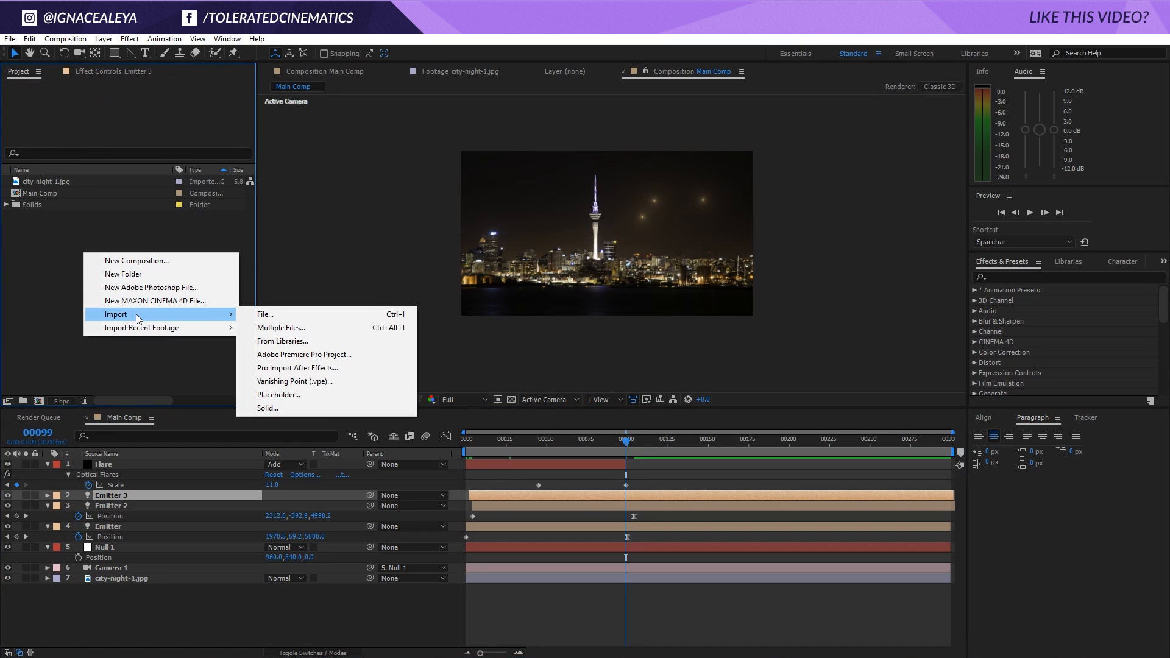
click(306, 318)
drag(279, 54, 316, 71)
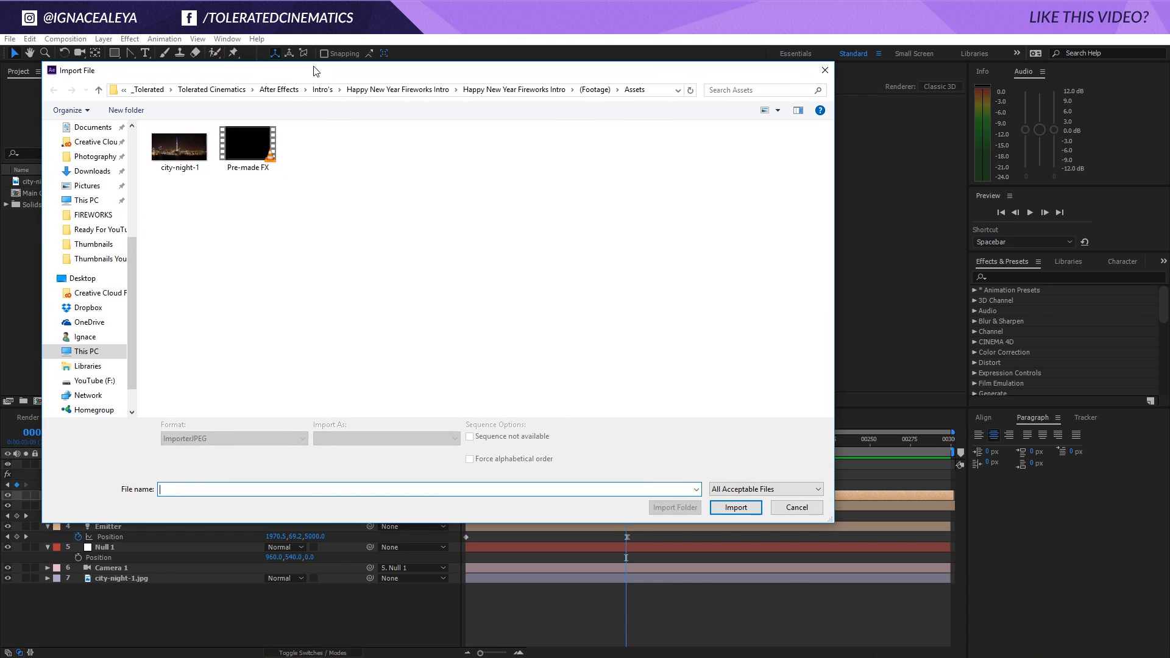
click(234, 91)
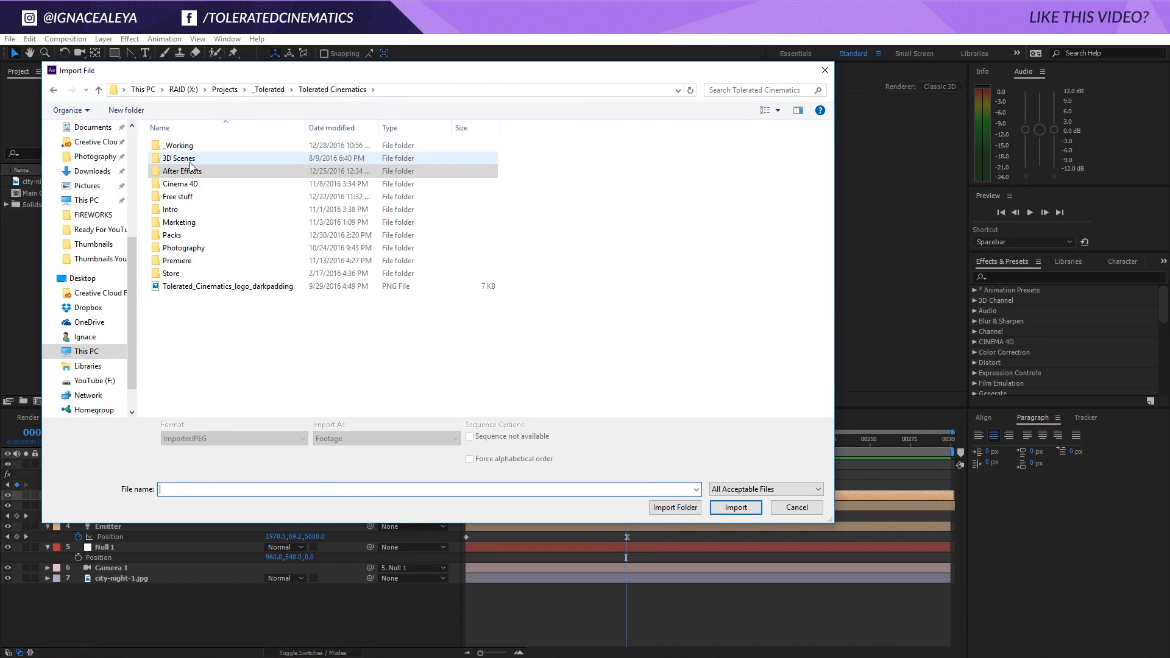
double_click(186, 238)
double_click(198, 159)
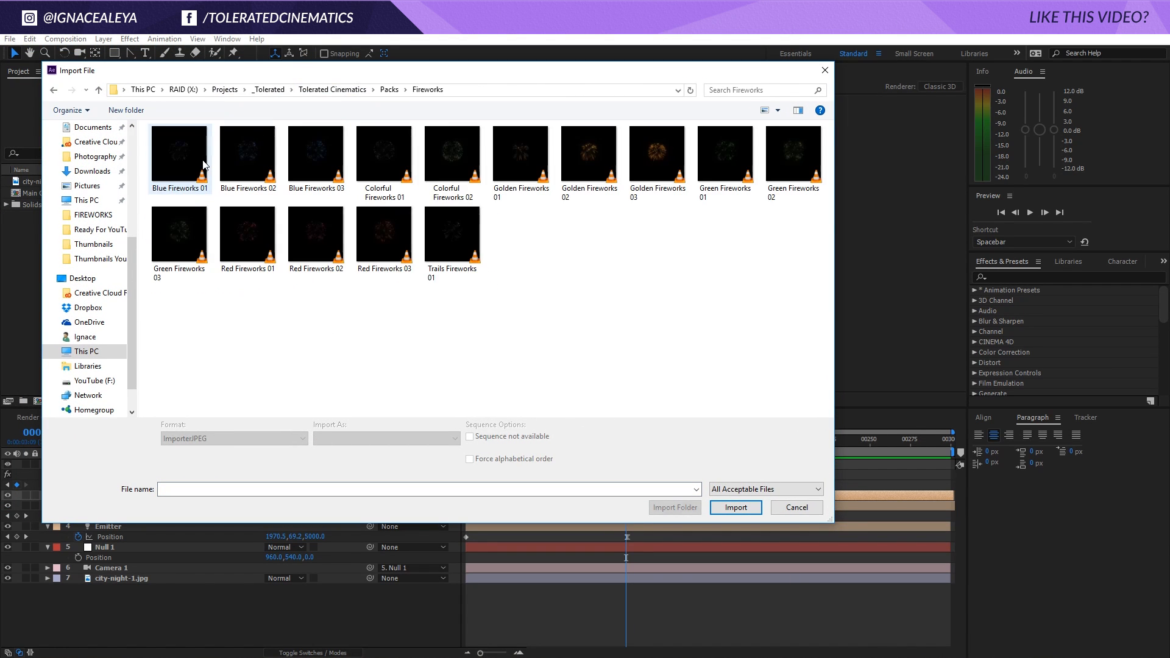
Step: Import the Golden Fireworks 02, Red Fireworks 02 and Blue Fireworks 02 clips into the project as footage
click(639, 166)
click(592, 183)
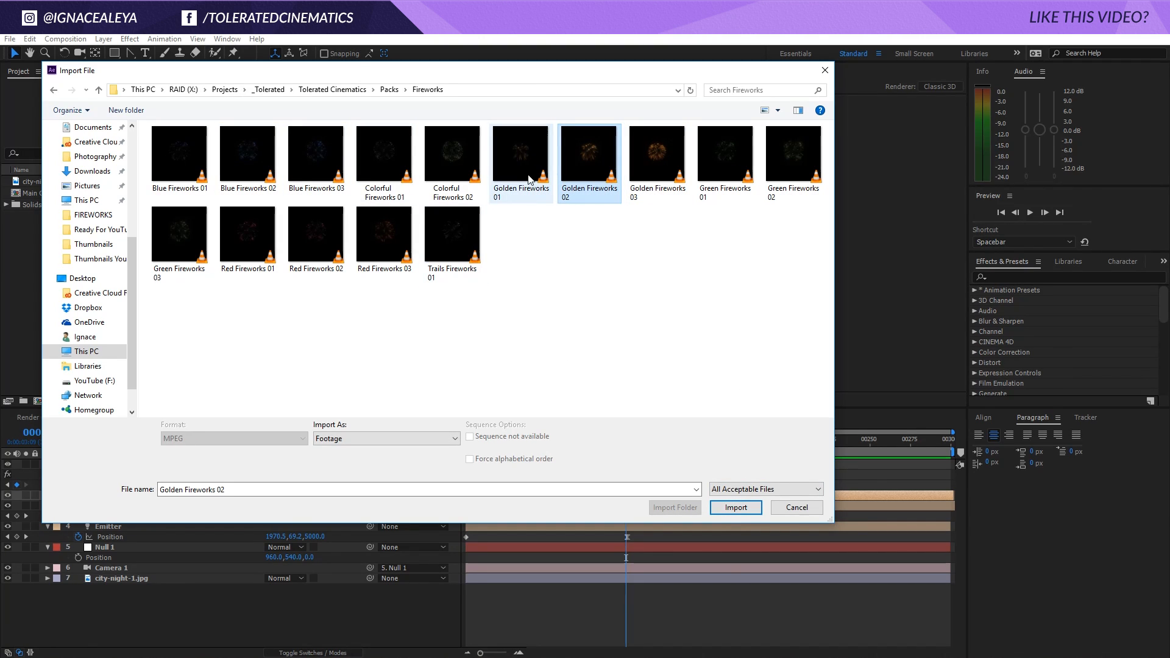
ctrl+click(323, 254)
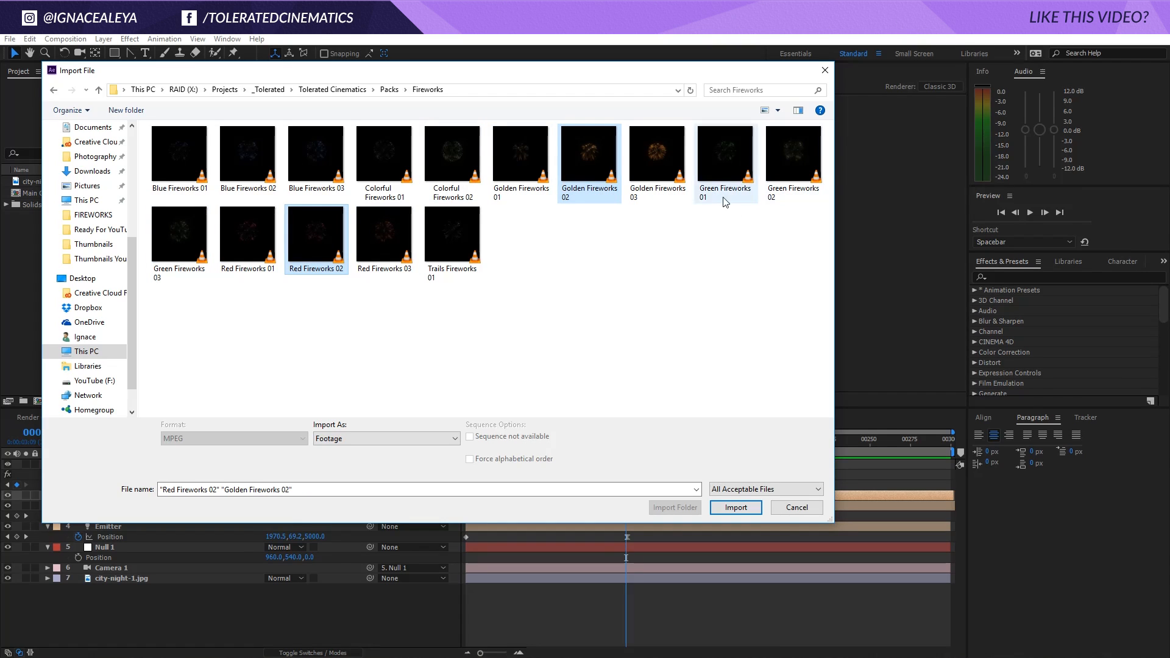
ctrl+click(247, 160)
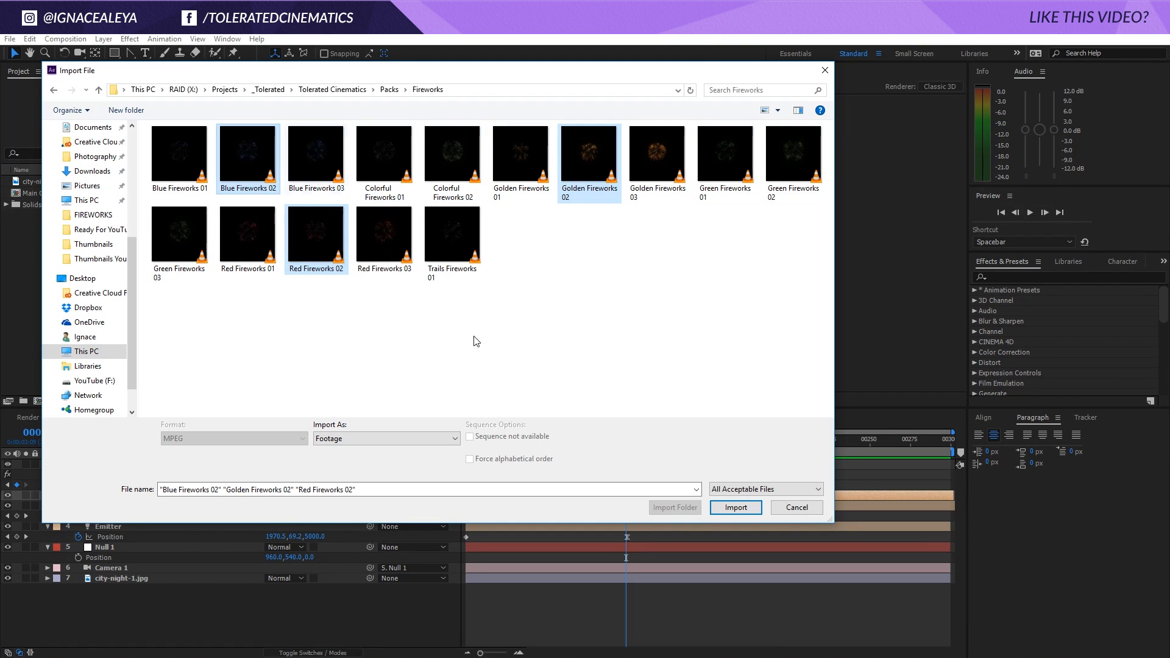
click(735, 507)
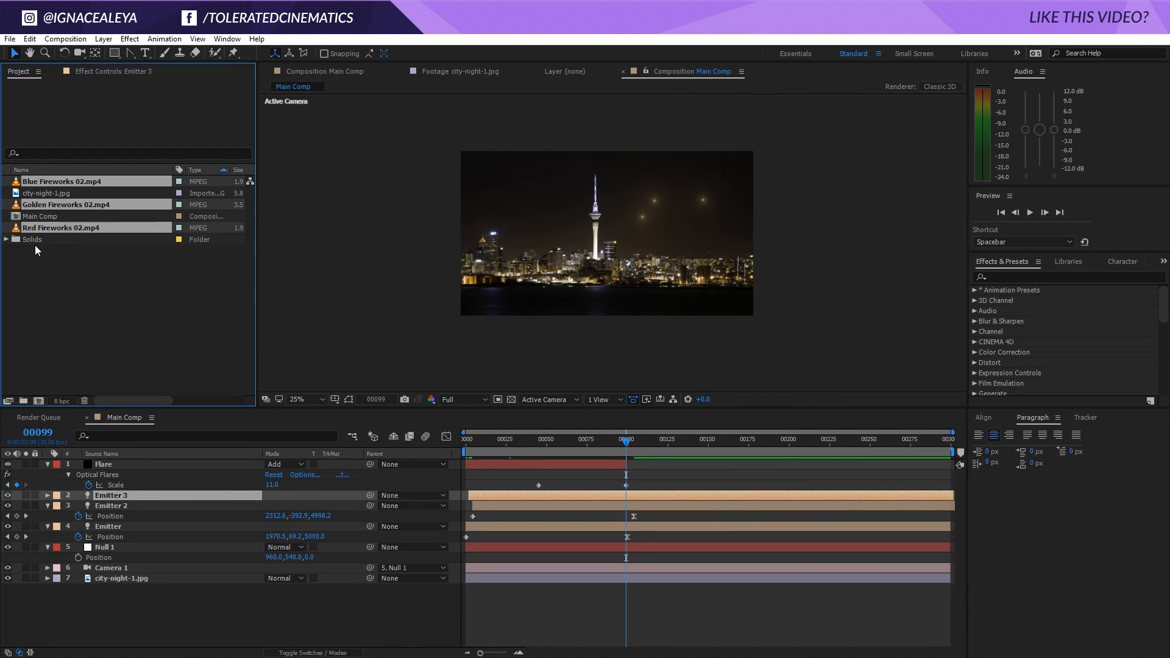
click(43, 262)
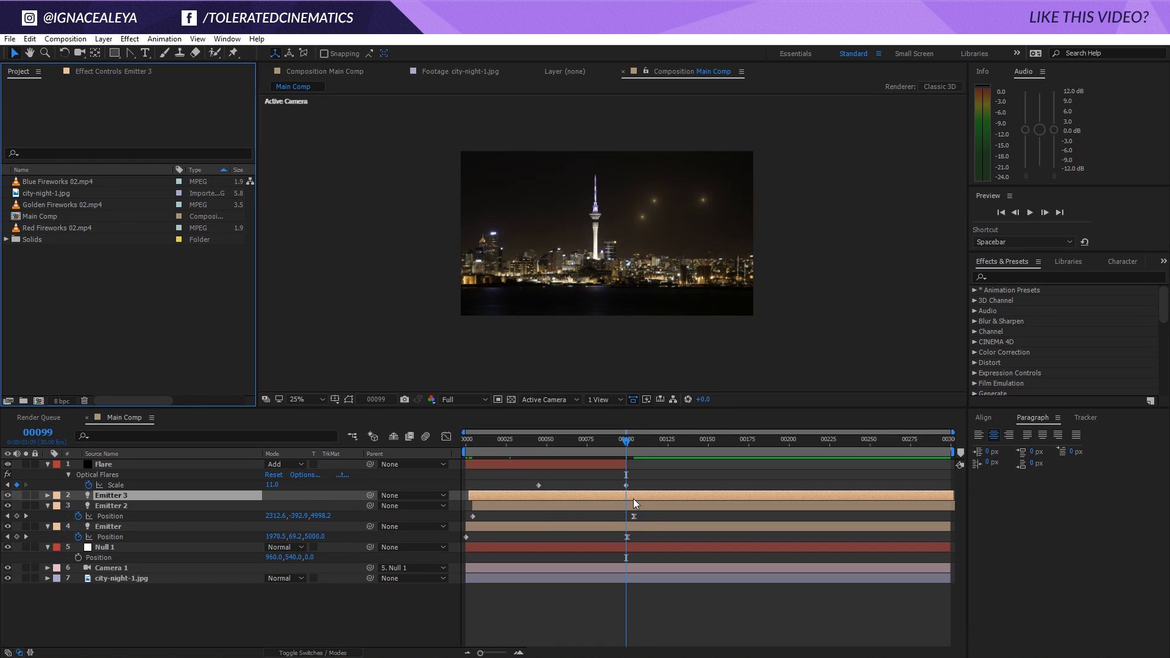
Step: Add Golden Fireworks 02 to Main Comp below the Flare layer, blend it with Screen, and start it at about frame 98
drag(41, 206, 192, 490)
click(281, 496)
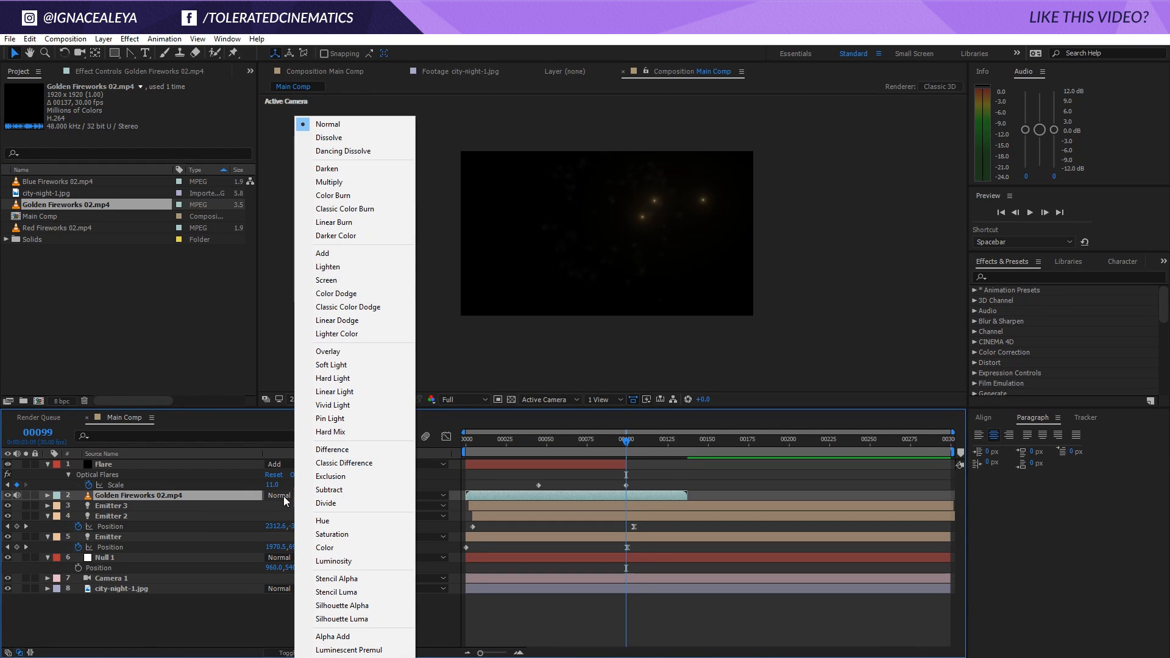
click(338, 281)
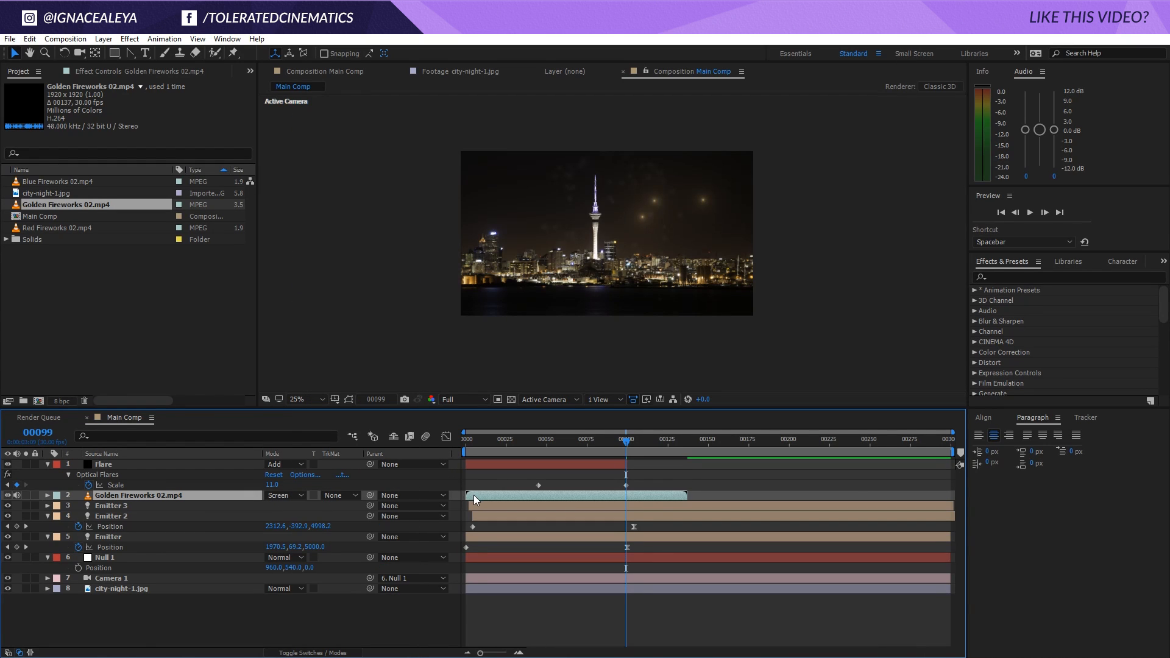
drag(473, 495, 633, 500)
Step: Scale the Golden Fireworks 02 layer to 50% and center its burst on the lowest emitter flare beside the tower
click(636, 507)
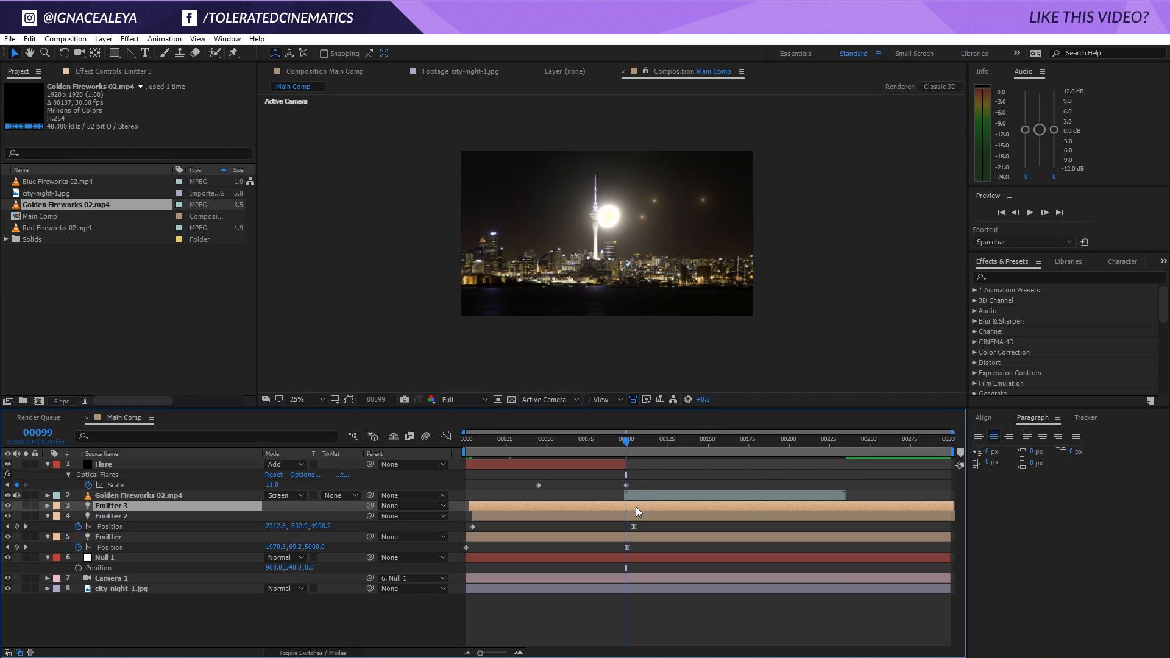
click(631, 222)
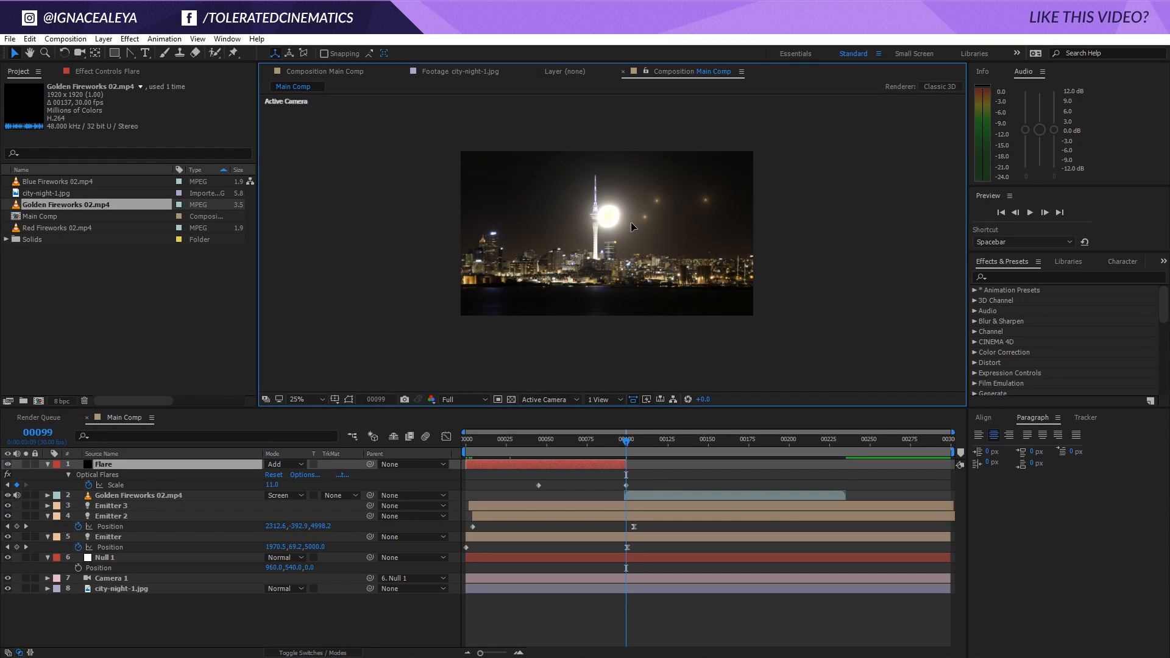
click(637, 494)
drag(604, 244, 644, 227)
key(s)
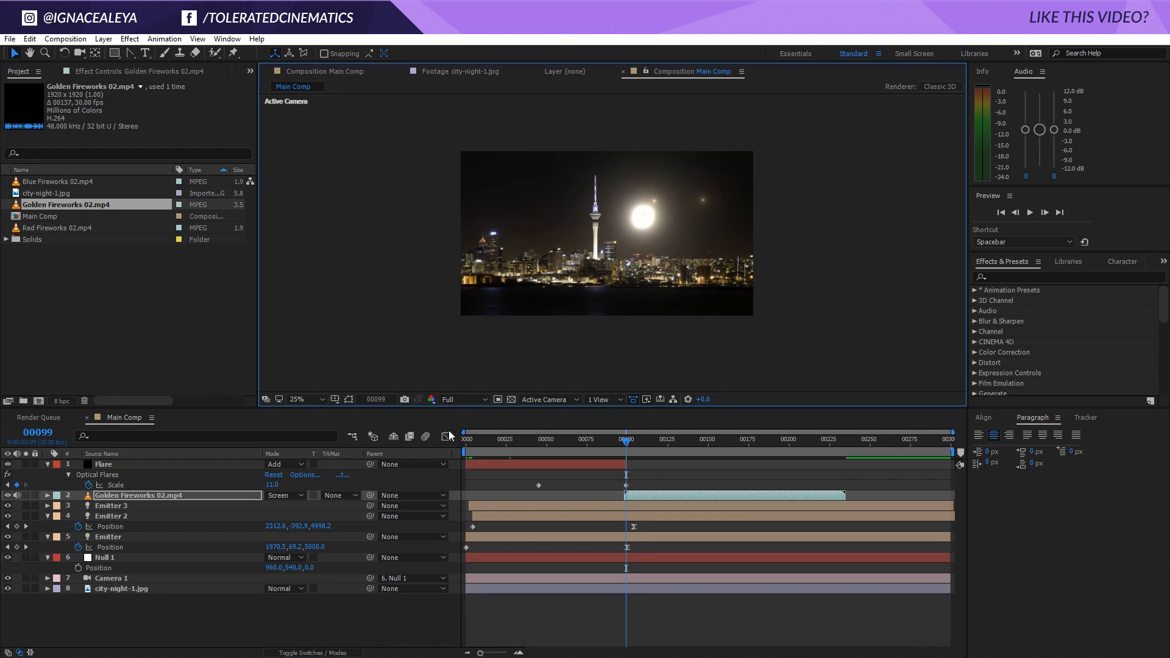
click(288, 506)
text(50)
key(Return)
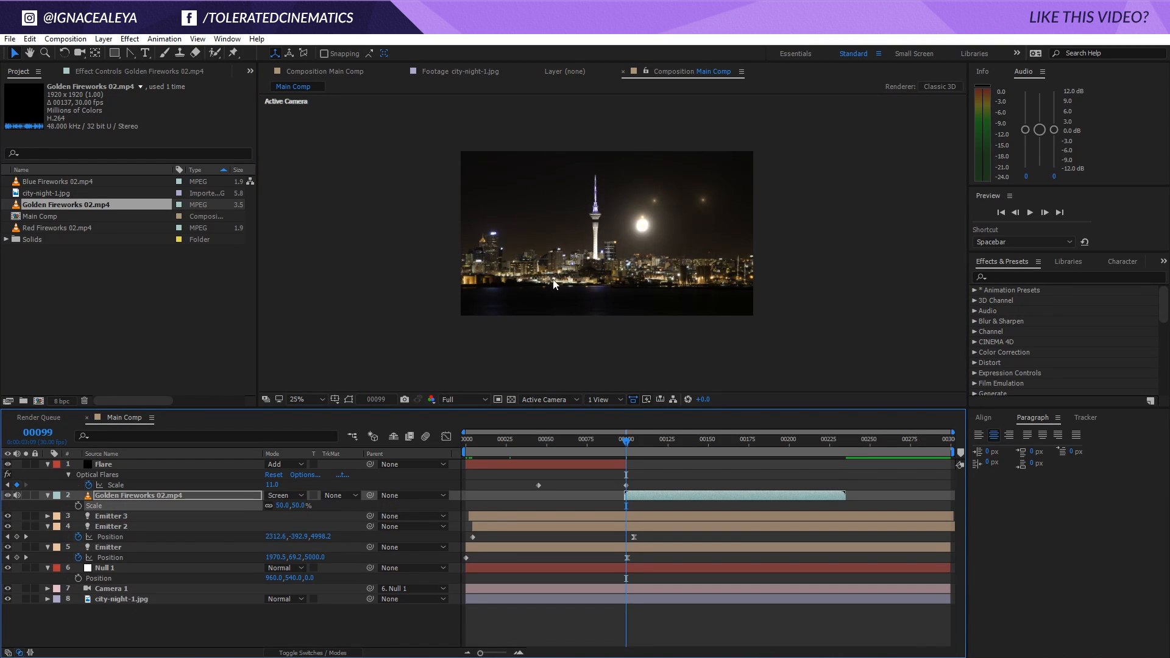
scroll(631, 222, up, 2)
drag(671, 205, 669, 190)
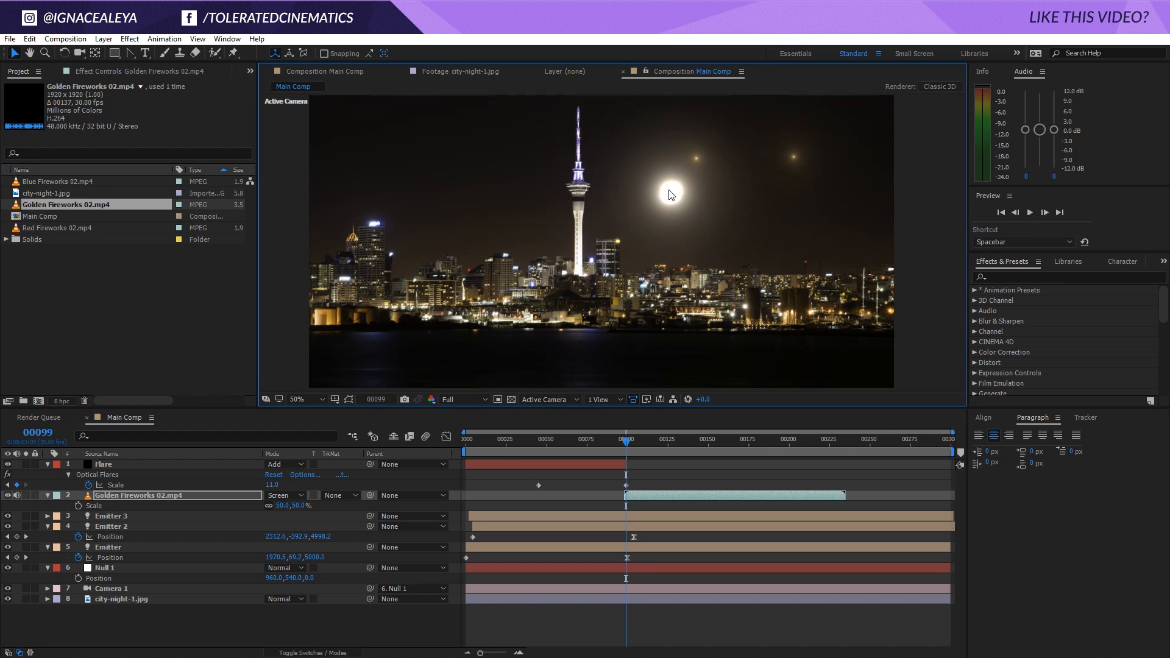
Step: Add Blue Fireworks 02 above the golden clip, blend it with Screen, and move its burst toward the middle emitter flare
drag(61, 181, 646, 497)
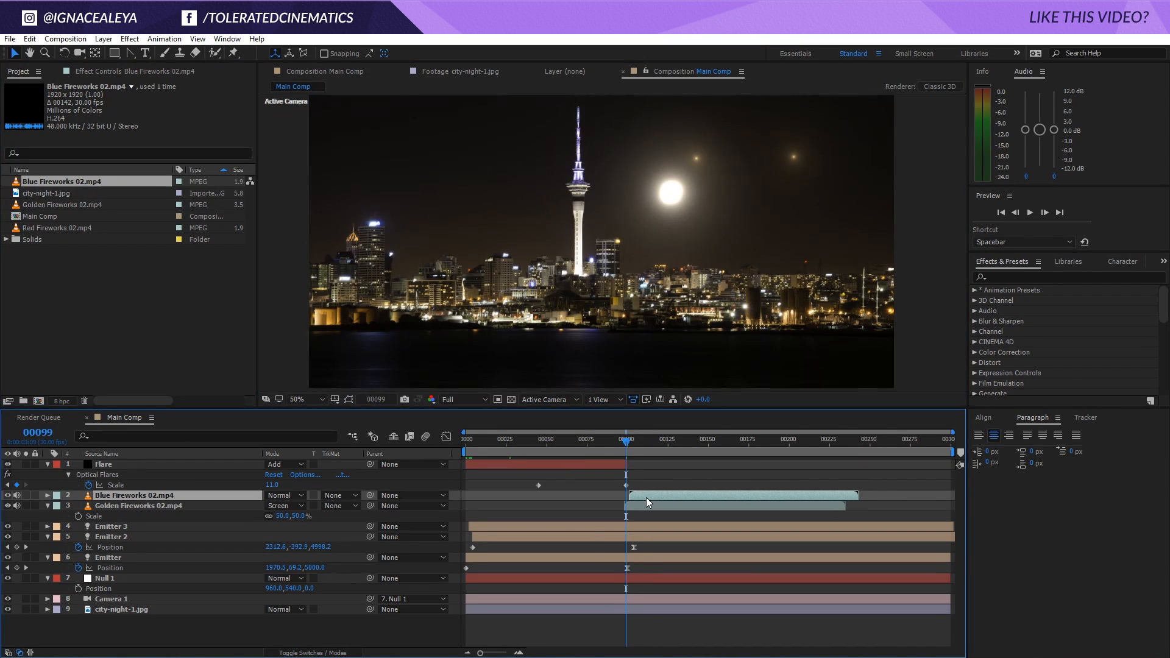
click(639, 439)
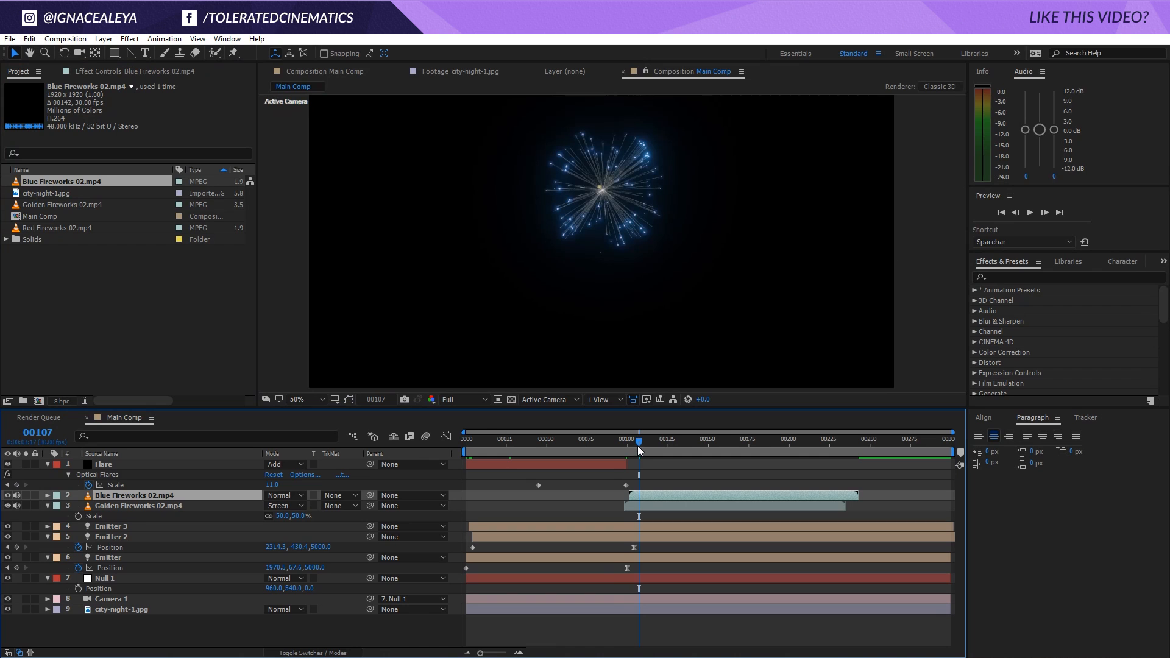
click(272, 499)
click(341, 279)
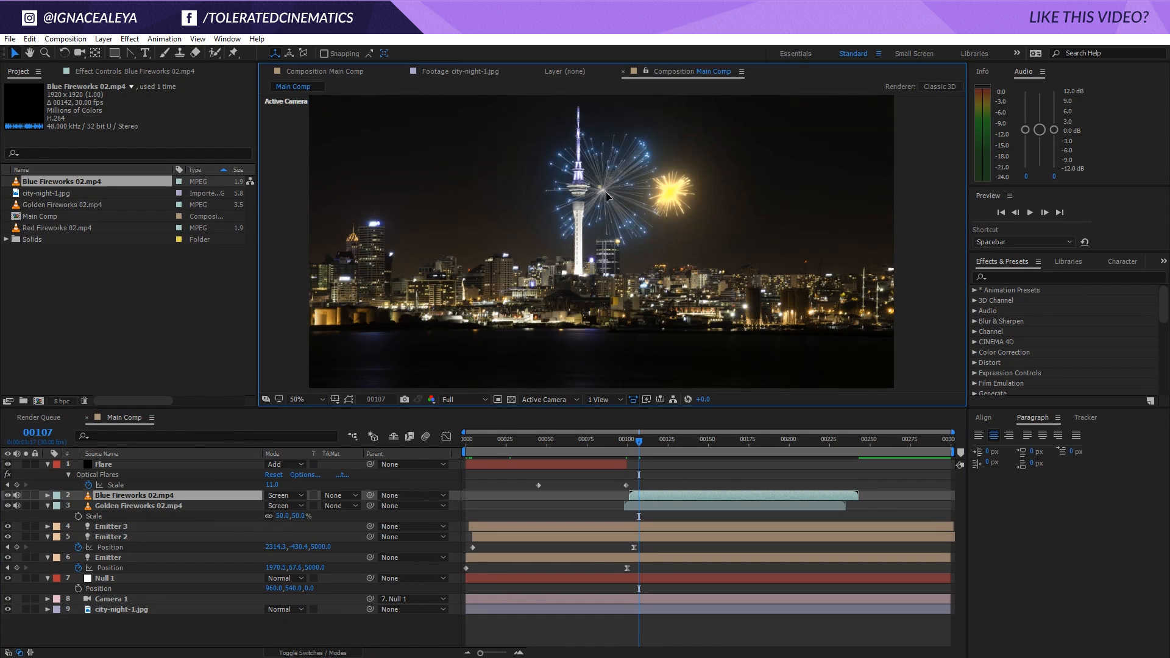
drag(606, 192, 708, 171)
Step: Fine-tune the blue burst's position on the middle emitter flare and start the Blue Fireworks 02 layer at about frame 99
click(645, 526)
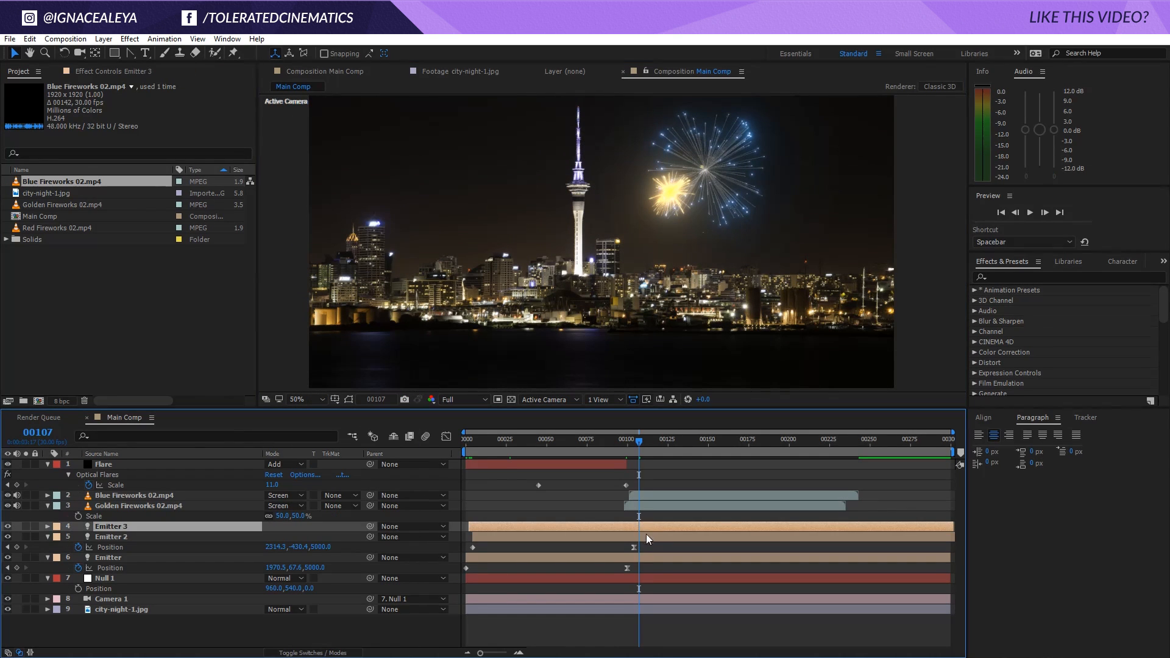
click(646, 535)
click(626, 441)
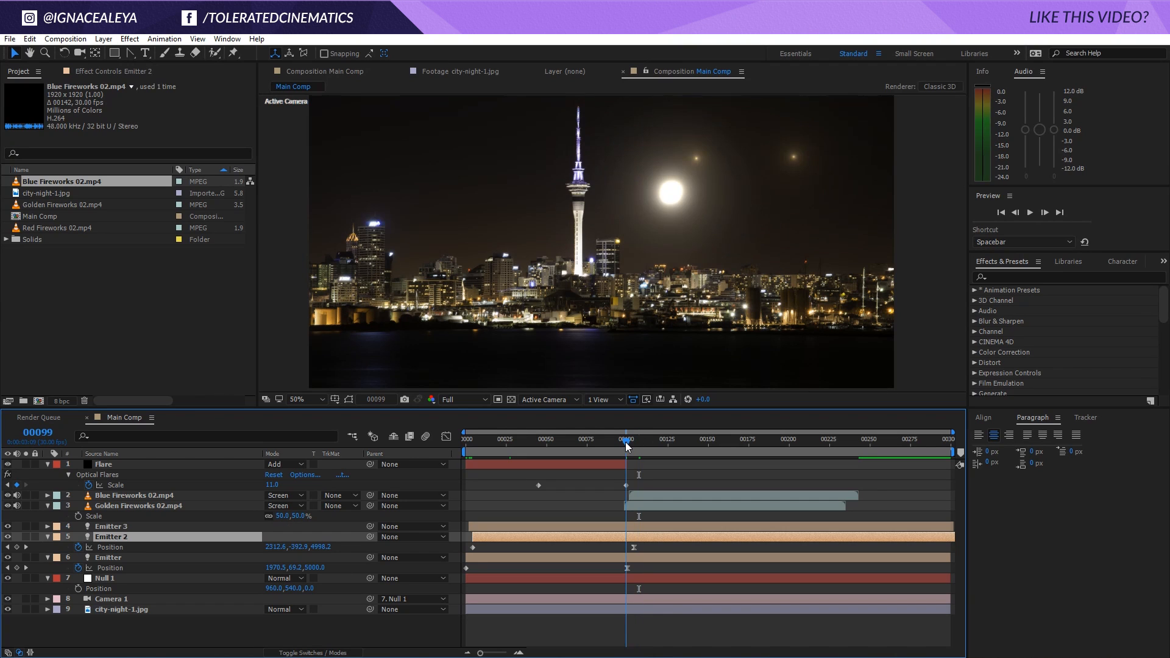
drag(640, 495, 619, 492)
drag(720, 186, 711, 174)
drag(634, 495, 651, 495)
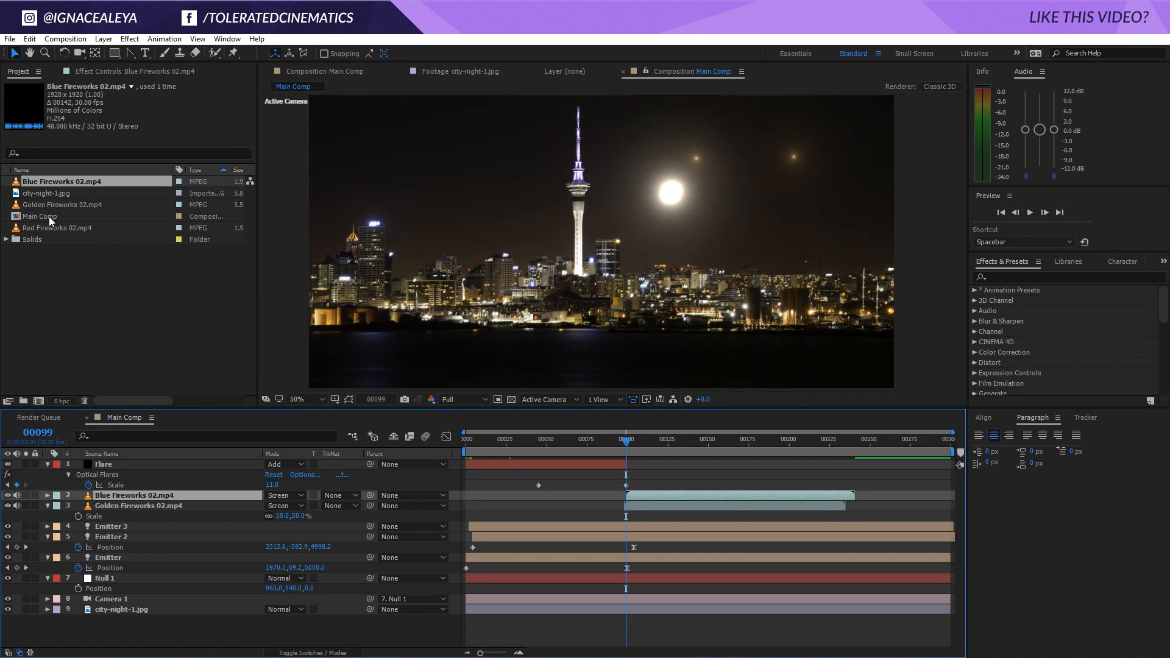
Step: Add Red Fireworks 02 above the blue clip, blend it with Screen, start it near frame 89, and move it onto the rightmost flare
drag(53, 228, 182, 493)
click(292, 497)
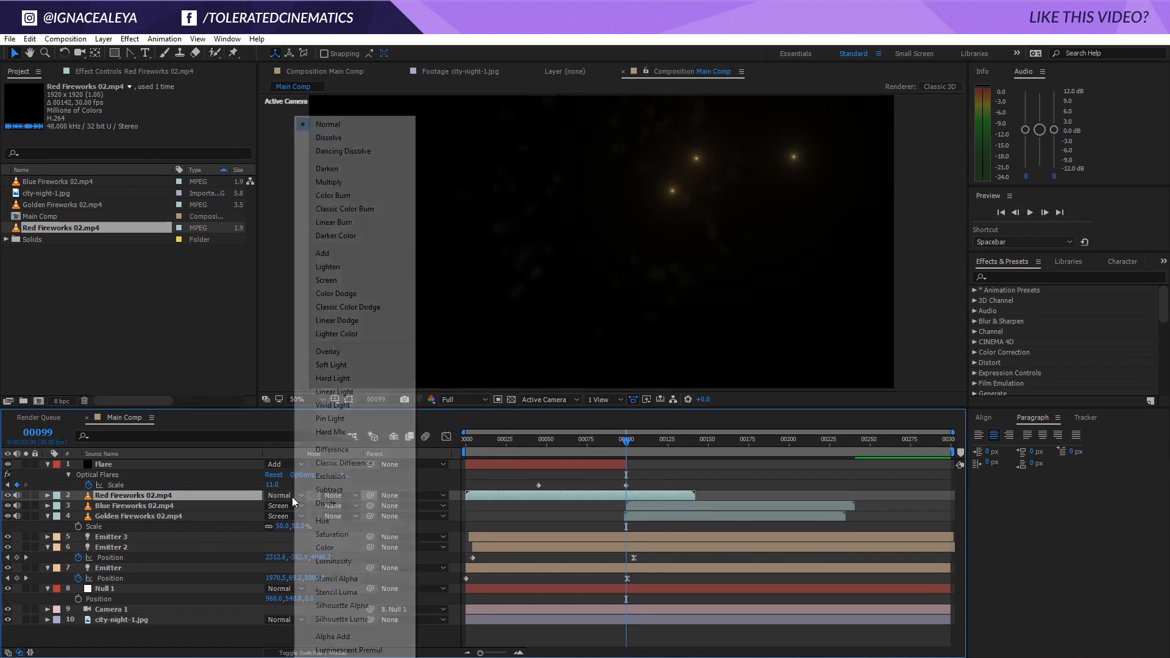
click(327, 280)
drag(493, 495, 634, 500)
drag(604, 188, 796, 151)
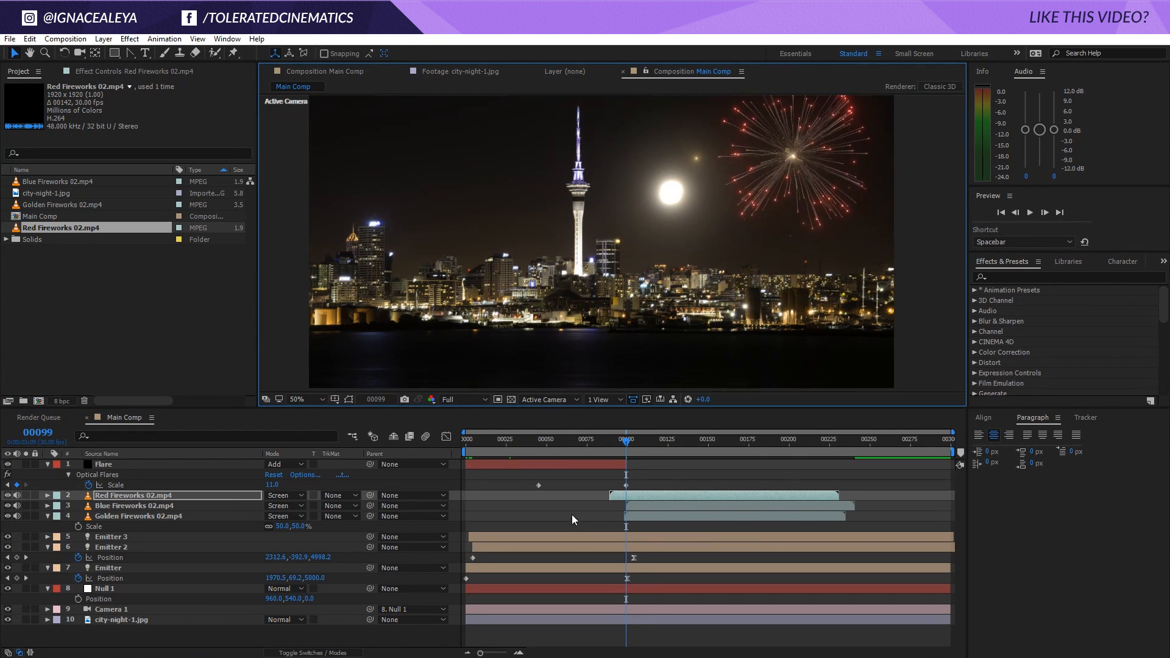
Step: Scale the Red Fireworks 02 layer to 69% and re-center its burst on the rightmost flare
key(s)
drag(283, 506, 260, 506)
drag(791, 169, 794, 159)
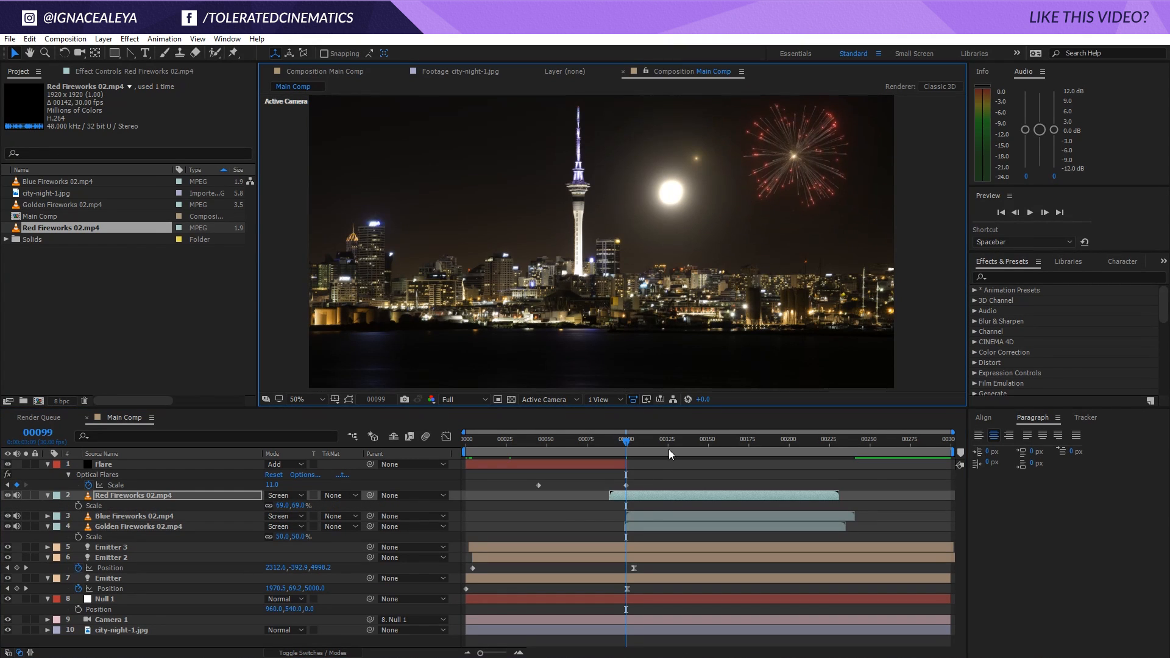
Step: Shift Blue Fireworks 02 earlier so its burst shows at frame 99, scale it to 56%, and center it on the middle flare
click(648, 517)
drag(649, 518, 620, 515)
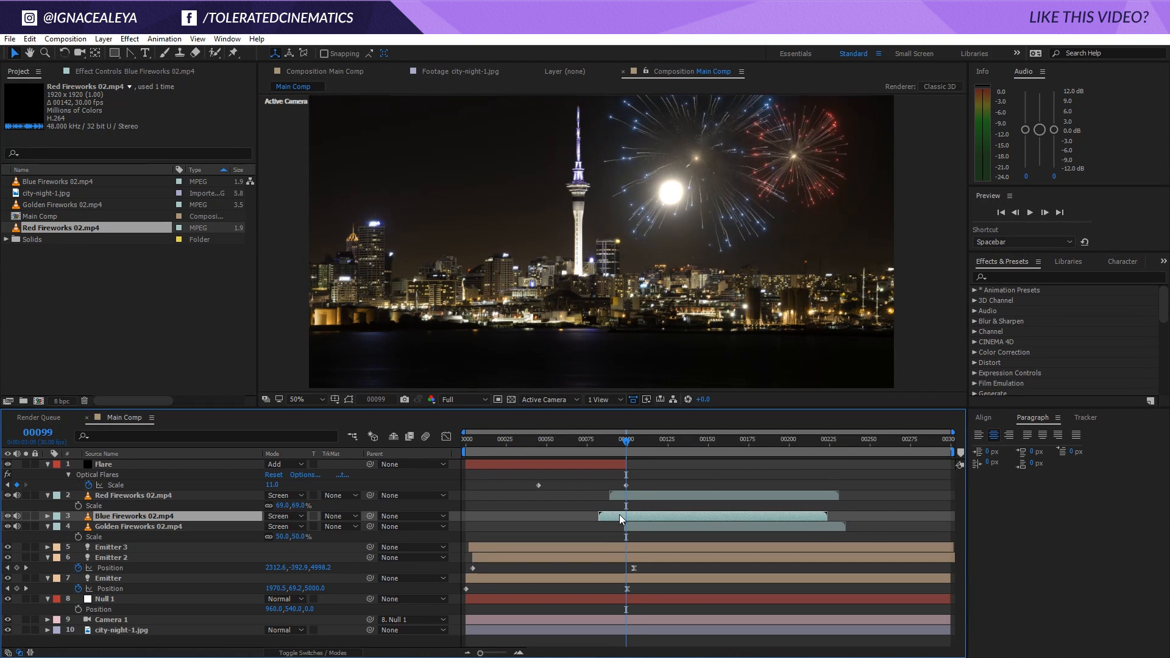
key(s)
drag(272, 524, 245, 524)
click(699, 156)
drag(699, 157, 696, 159)
Step: Preview the three explosions over the whole skyline and return to frame 99 to check their timing
drag(627, 437, 711, 448)
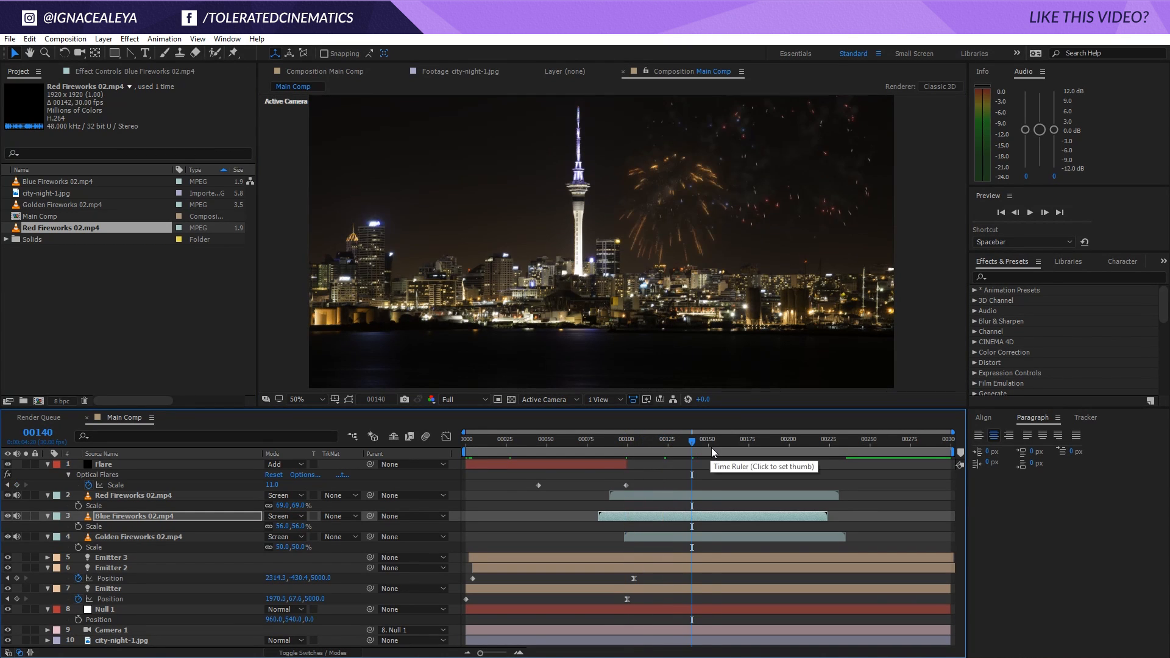
key(comma)
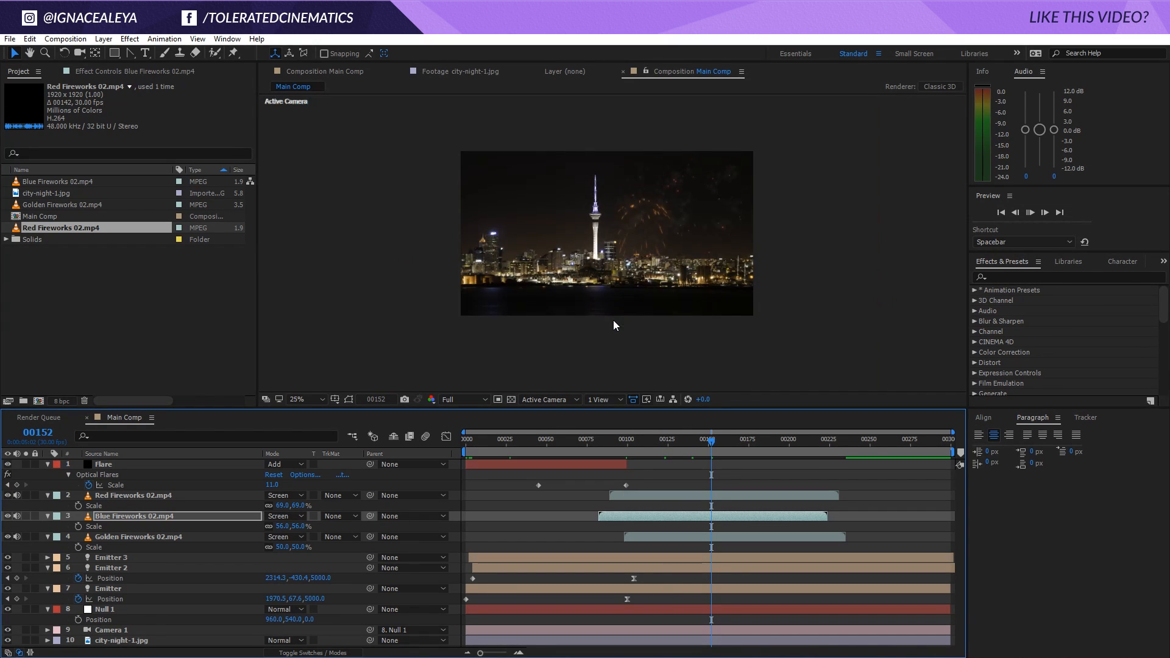
key(space)
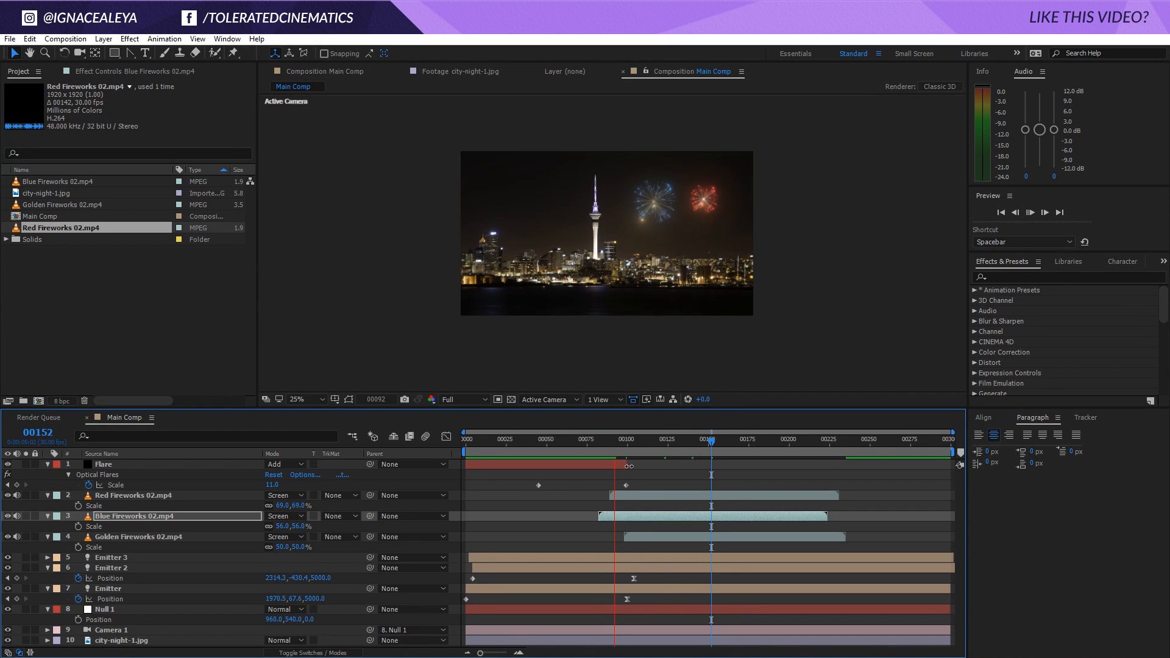
click(632, 445)
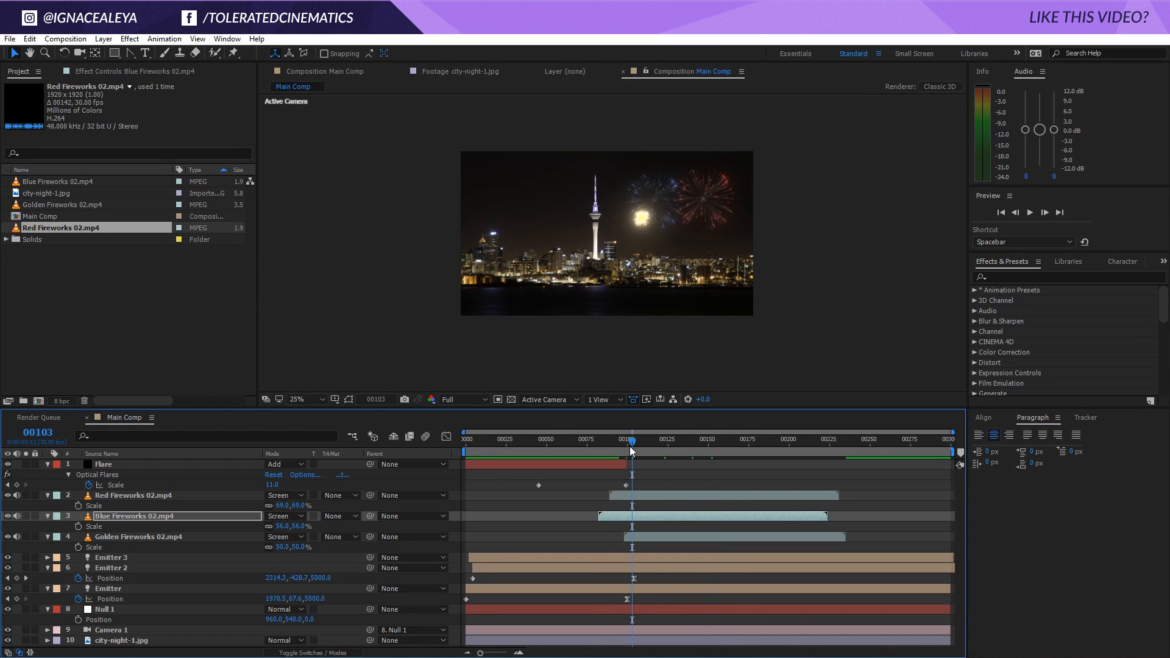
drag(631, 446, 627, 445)
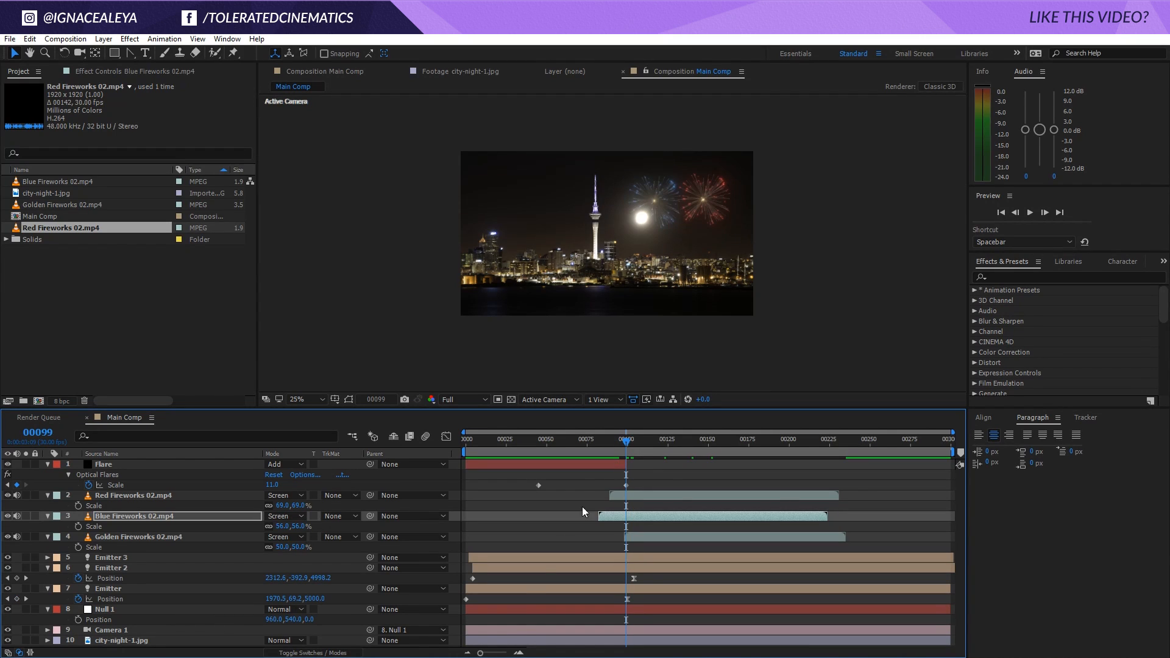
Step: Retime the explosions so Blue Fireworks 02 starts at about frame 99 and Red Fireworks 02 at about frame 100
click(519, 653)
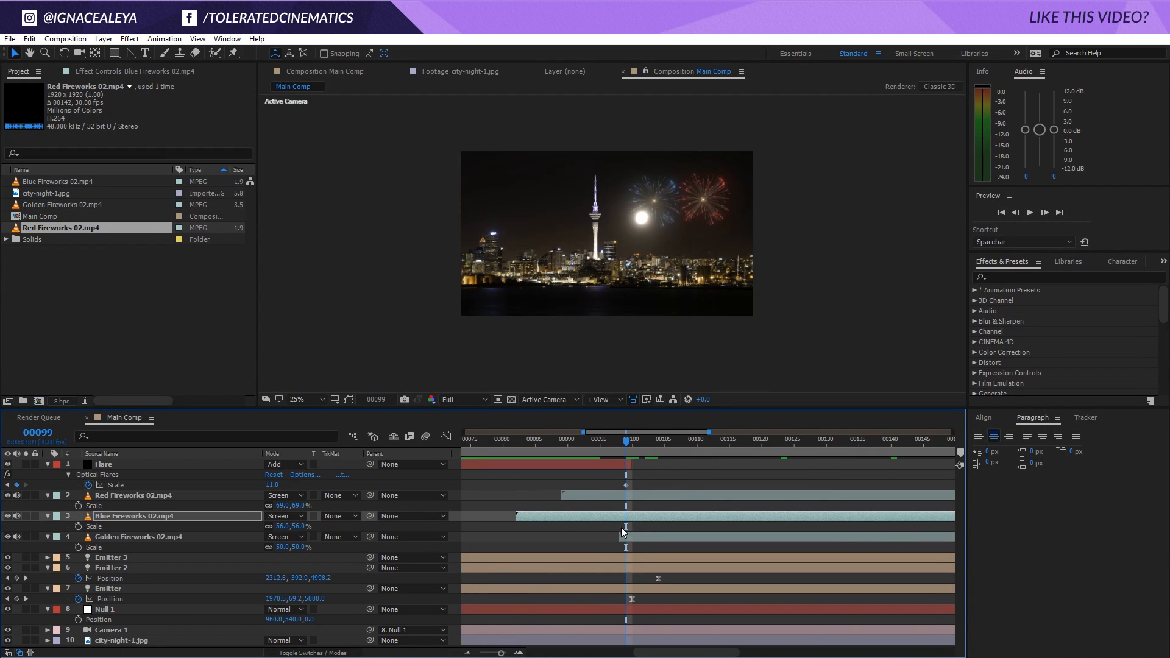
drag(528, 517, 639, 532)
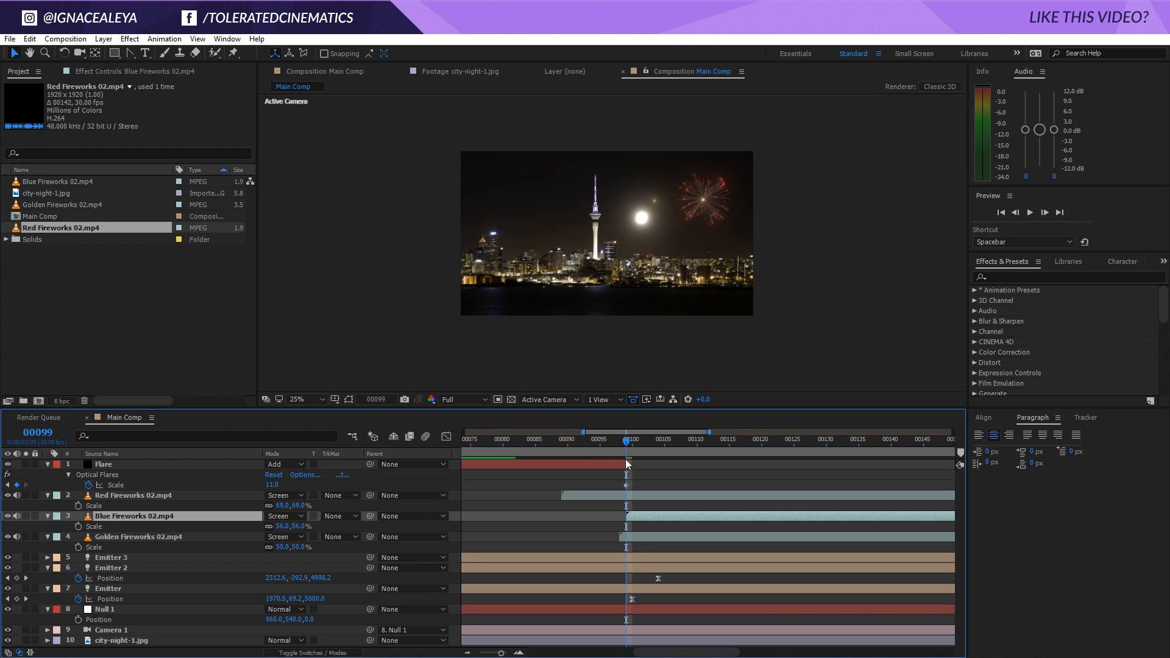
drag(628, 440, 683, 499)
click(613, 496)
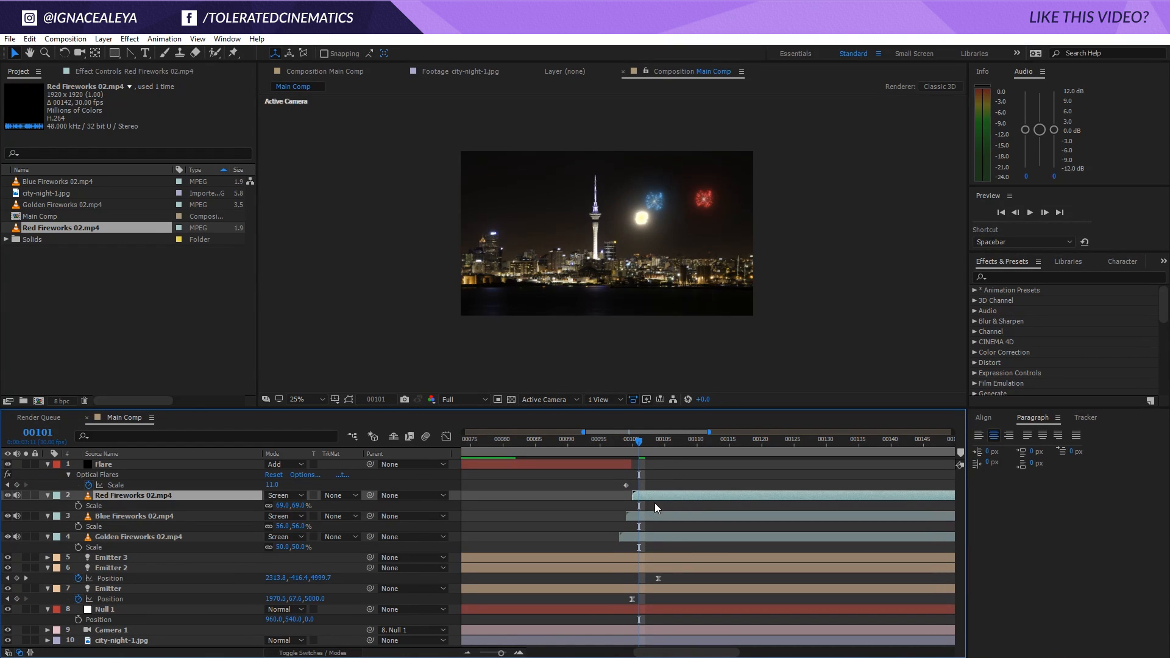
Step: Play back the retimed explosions with the composition fitted to the viewer, and go back to frame 82
drag(631, 444, 793, 479)
key(space)
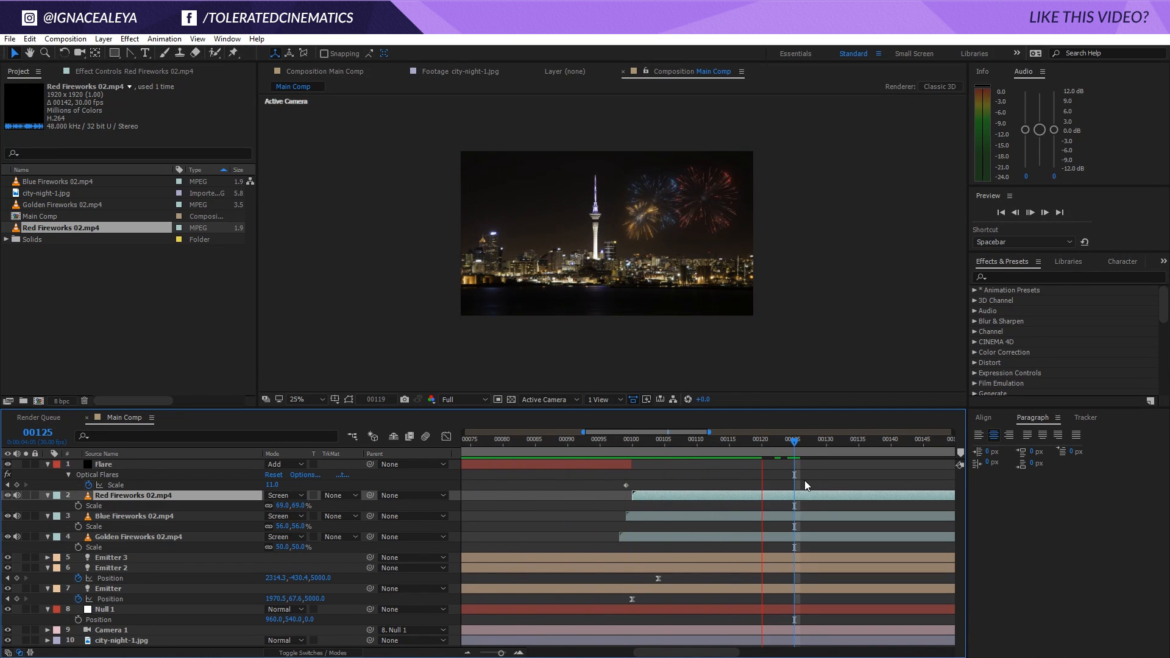
click(308, 398)
click(314, 428)
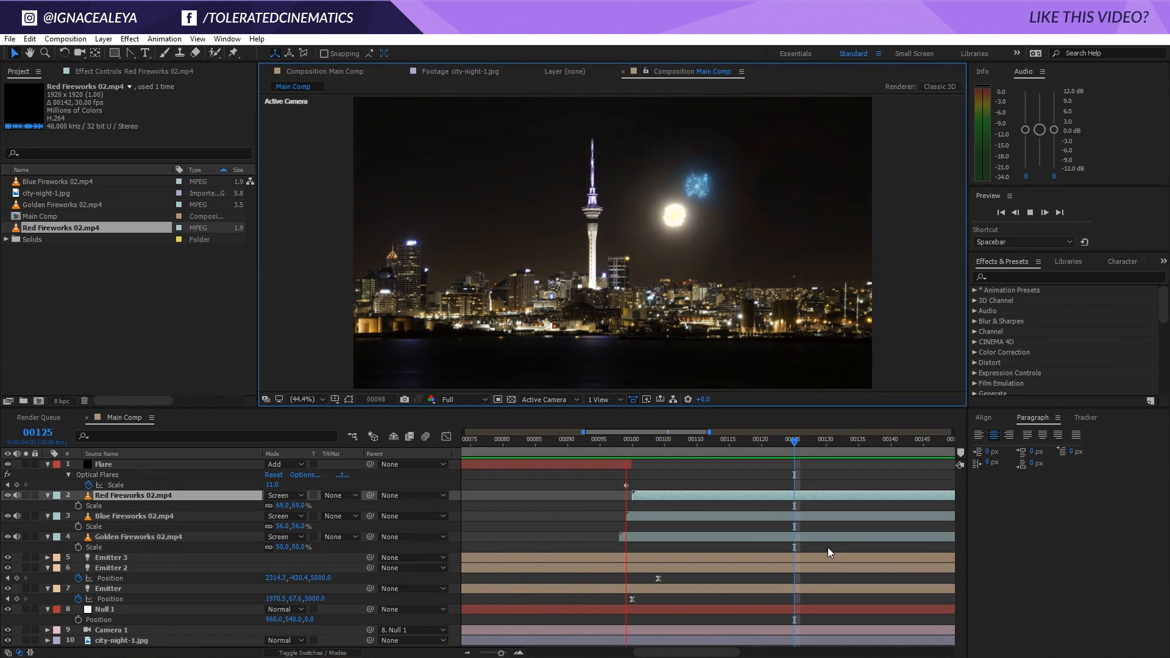
drag(676, 440, 517, 453)
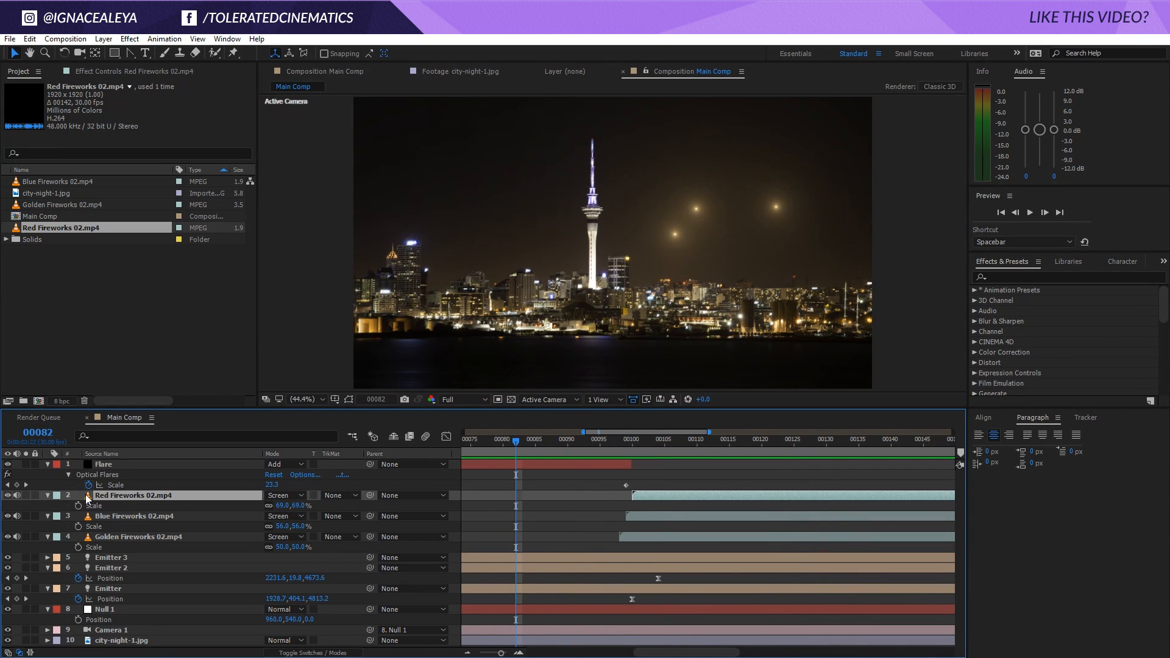
Step: Examine the Name Starts With options in the Flare layer's Optical Flares light-tracking settings
click(111, 466)
click(93, 71)
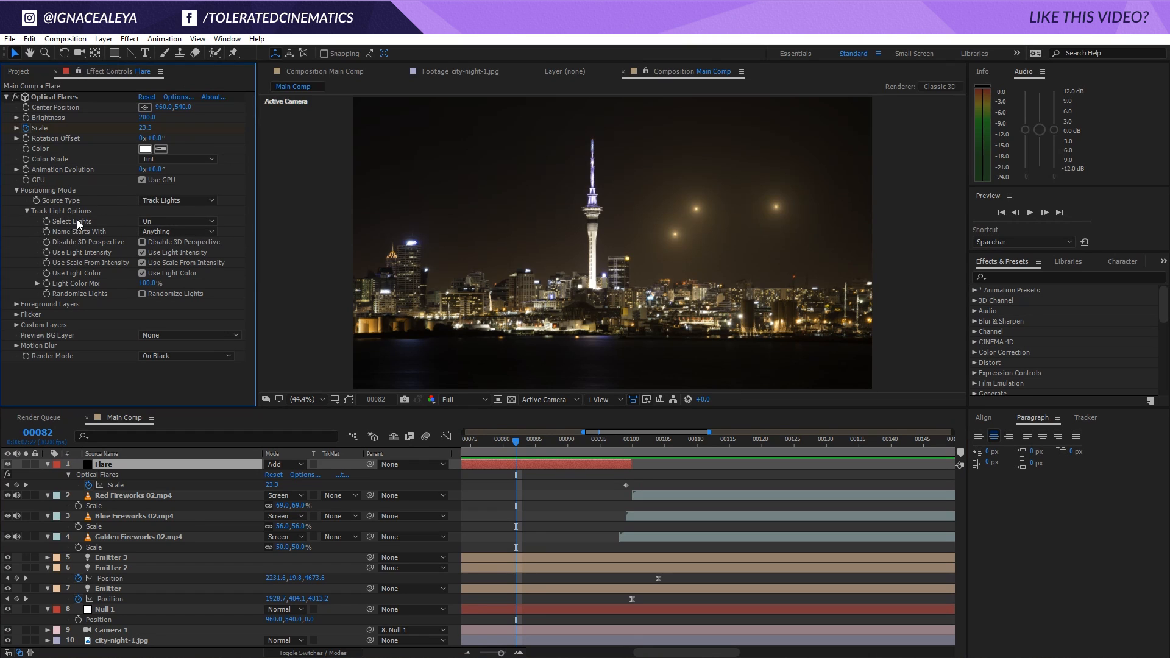
click(156, 232)
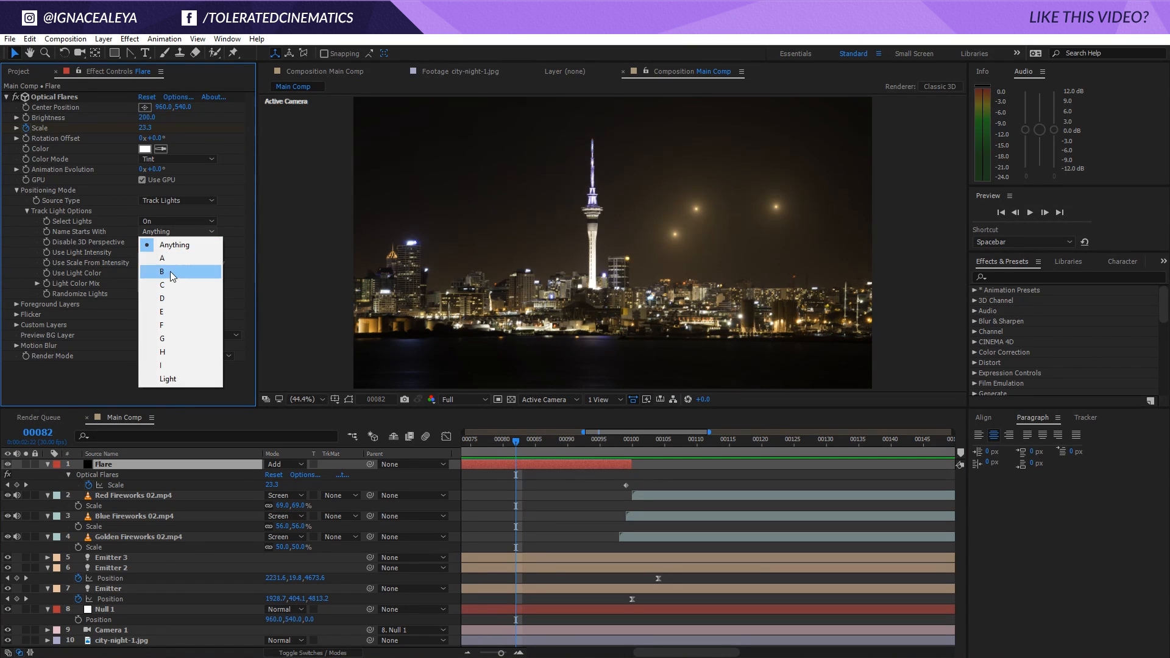
click(88, 235)
click(145, 494)
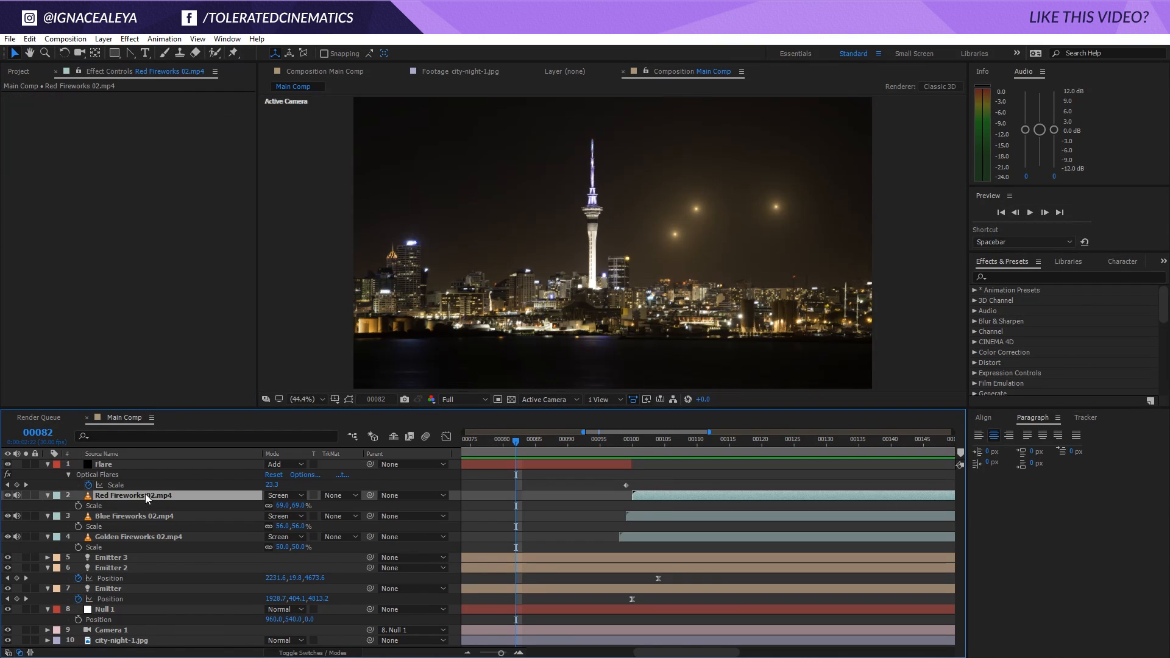
Step: Rename the emitter lights: Emitter 3 to A, Emitter 2 to B, and Emitter to C
click(126, 560)
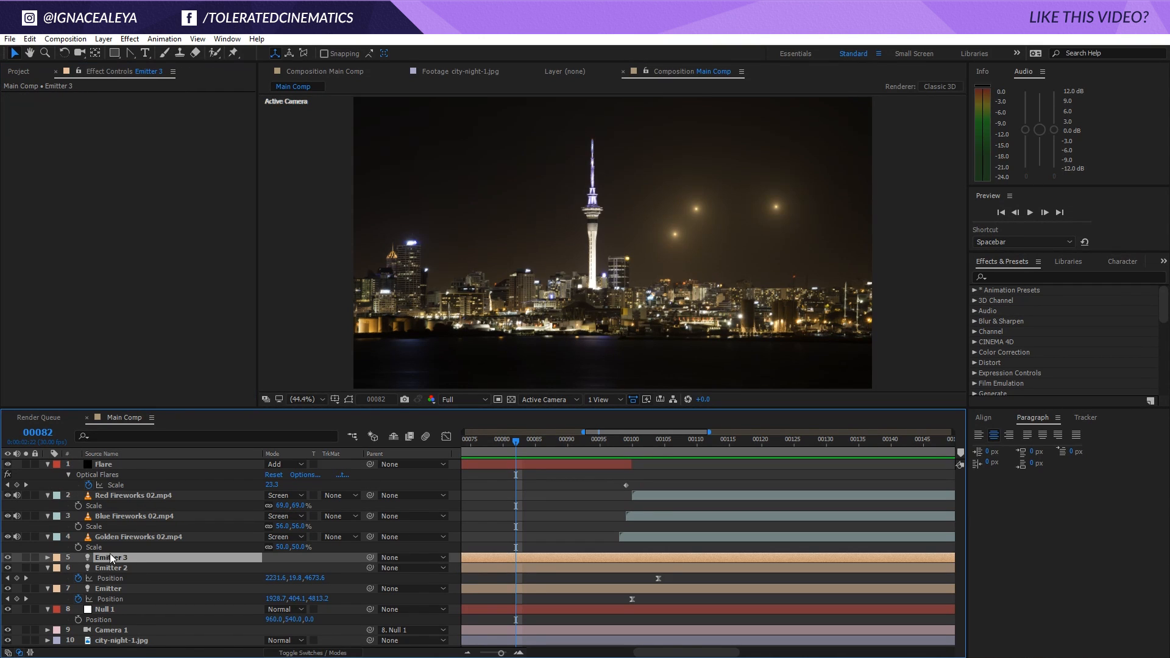
key(Return)
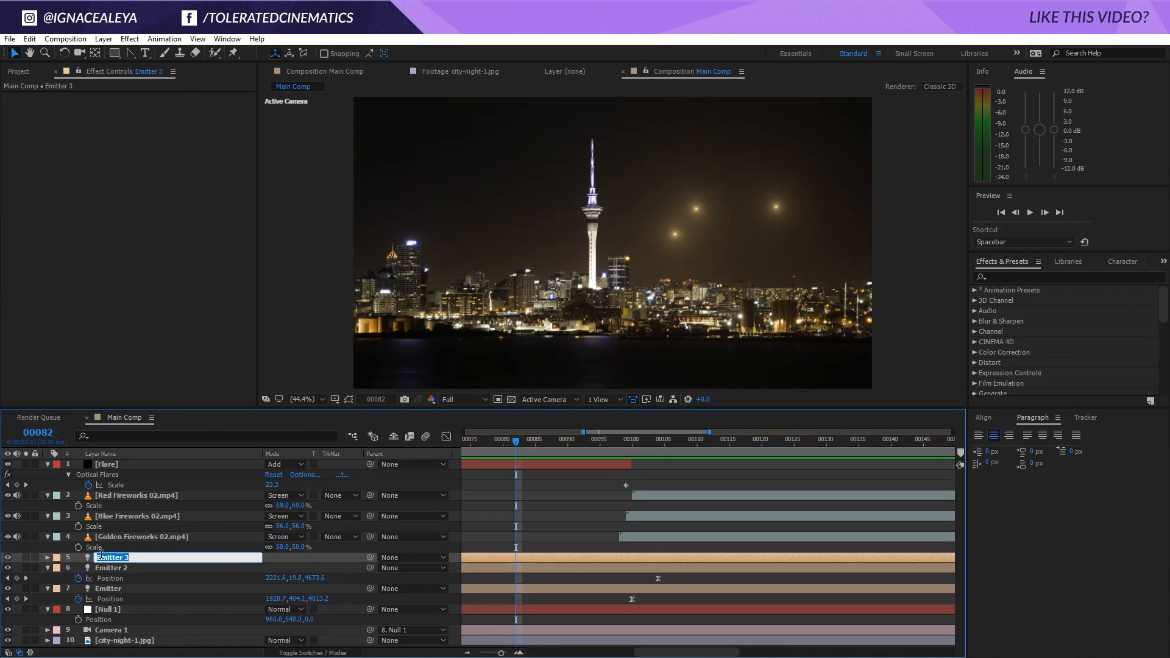
text(A)
click(112, 571)
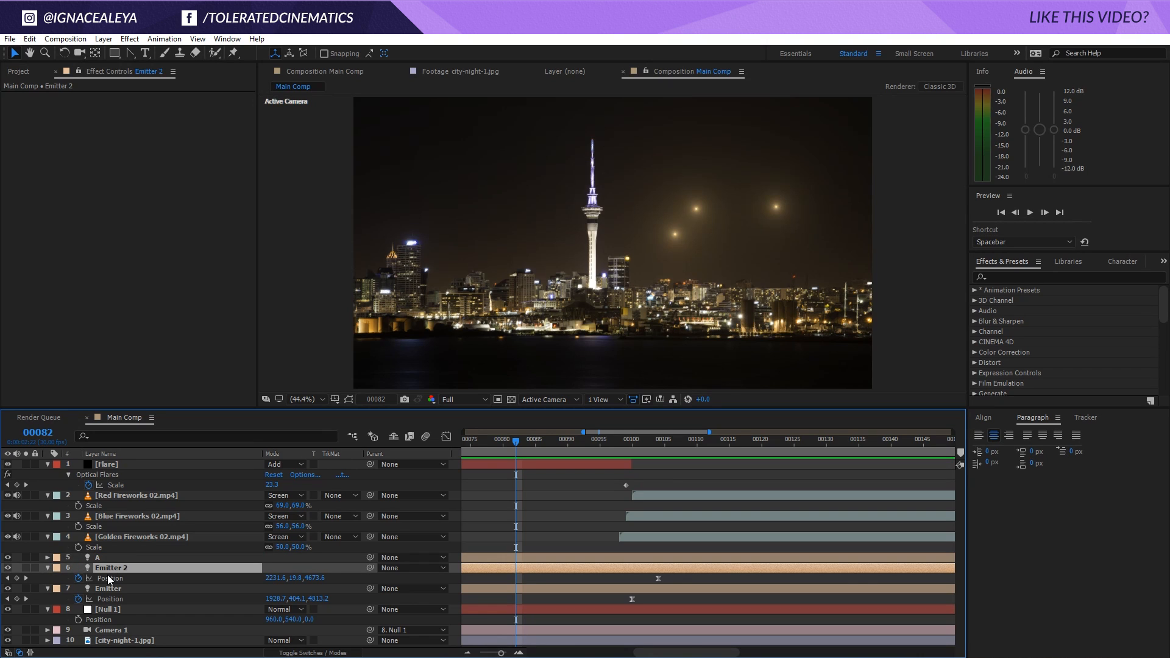
text(B)
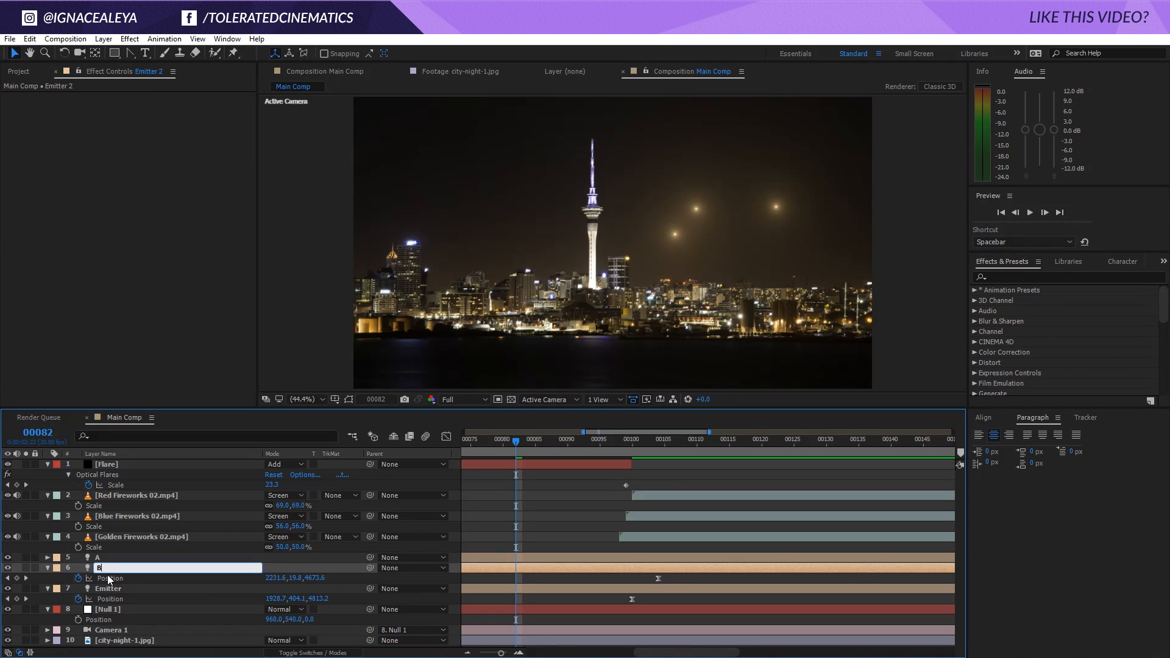
click(120, 590)
key(Return)
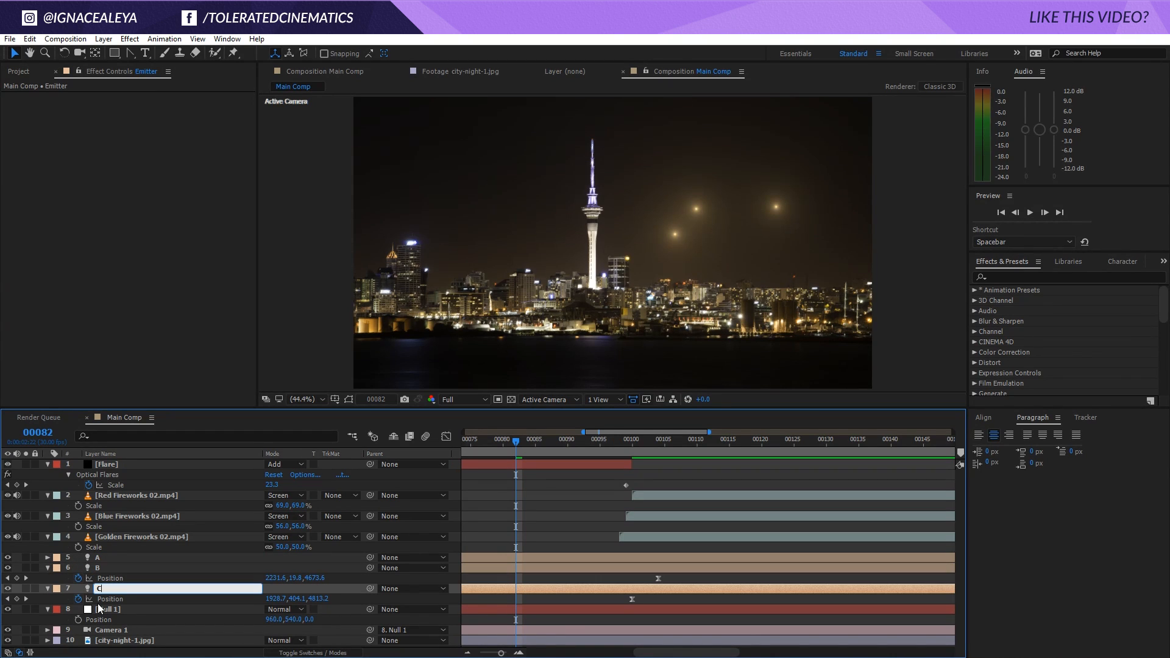
text(C)
key(Return)
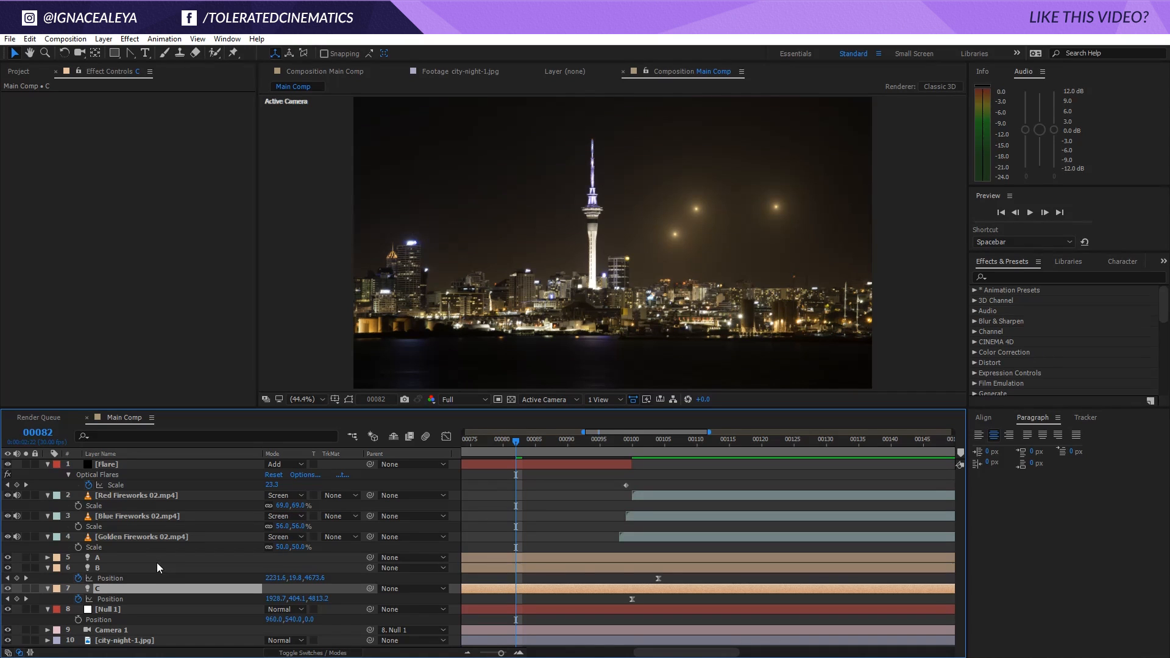
Step: At frame 97, limit the Flare layer's light tracking by name to A, B, and finally lights starting with C
click(116, 465)
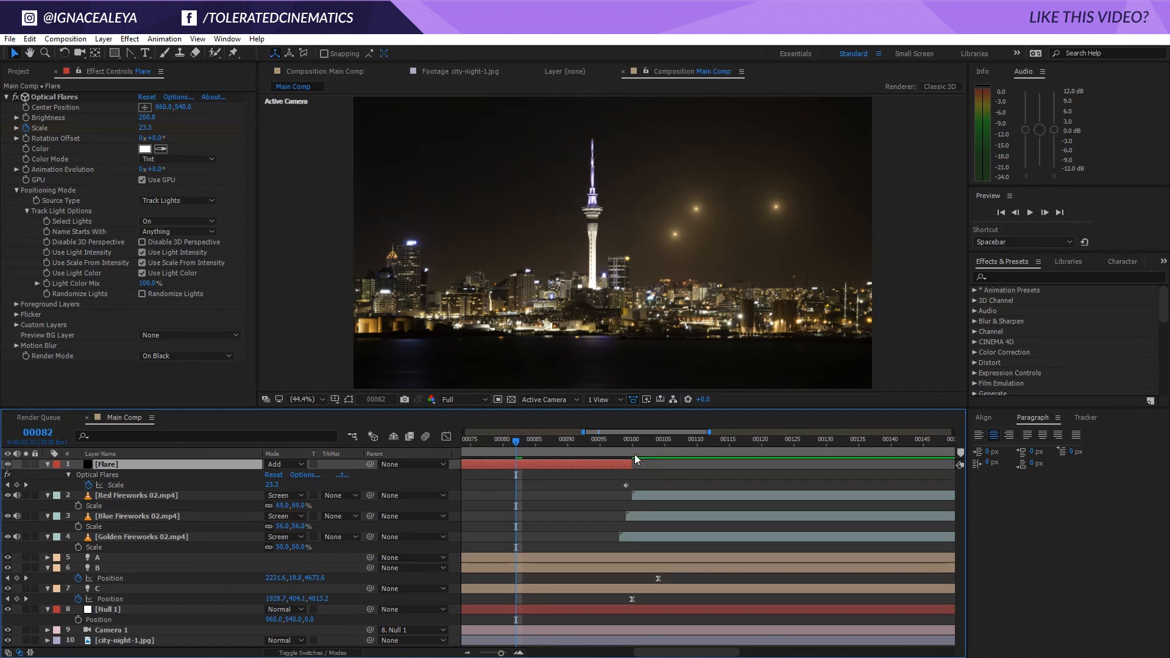
drag(600, 440, 652, 442)
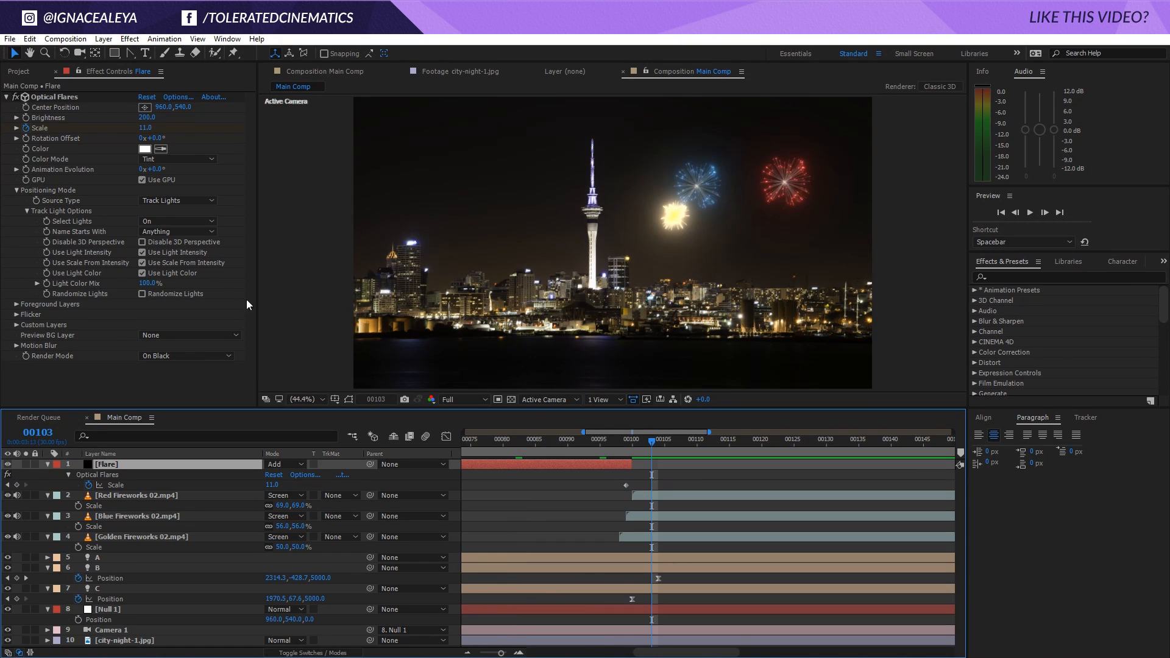
click(616, 446)
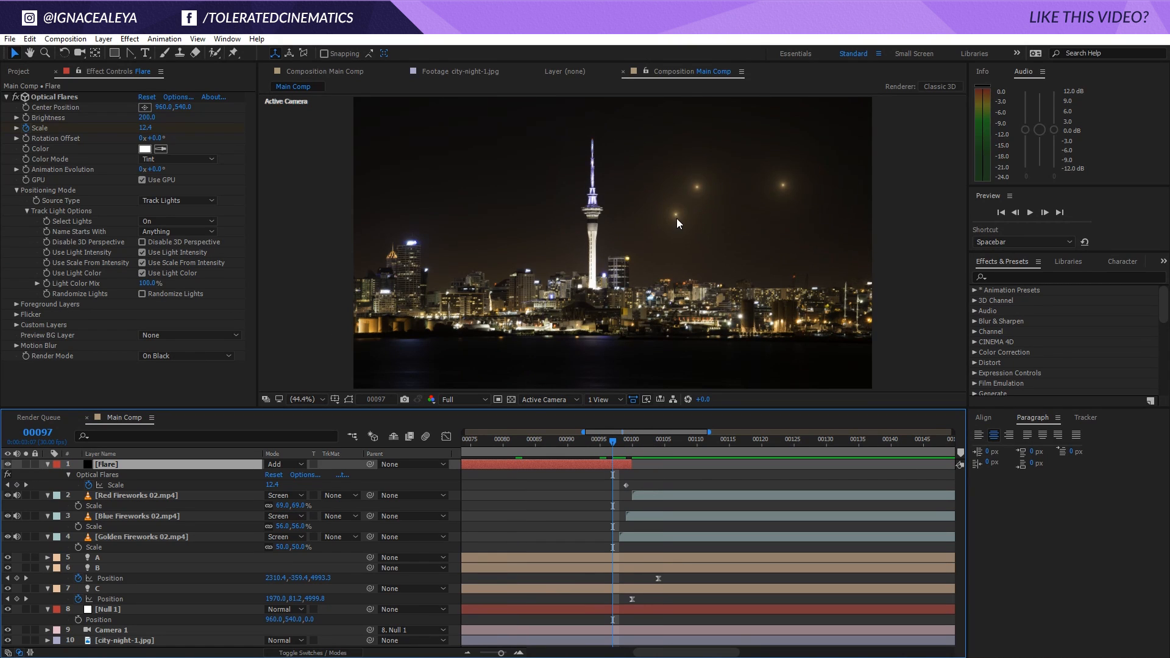
click(191, 222)
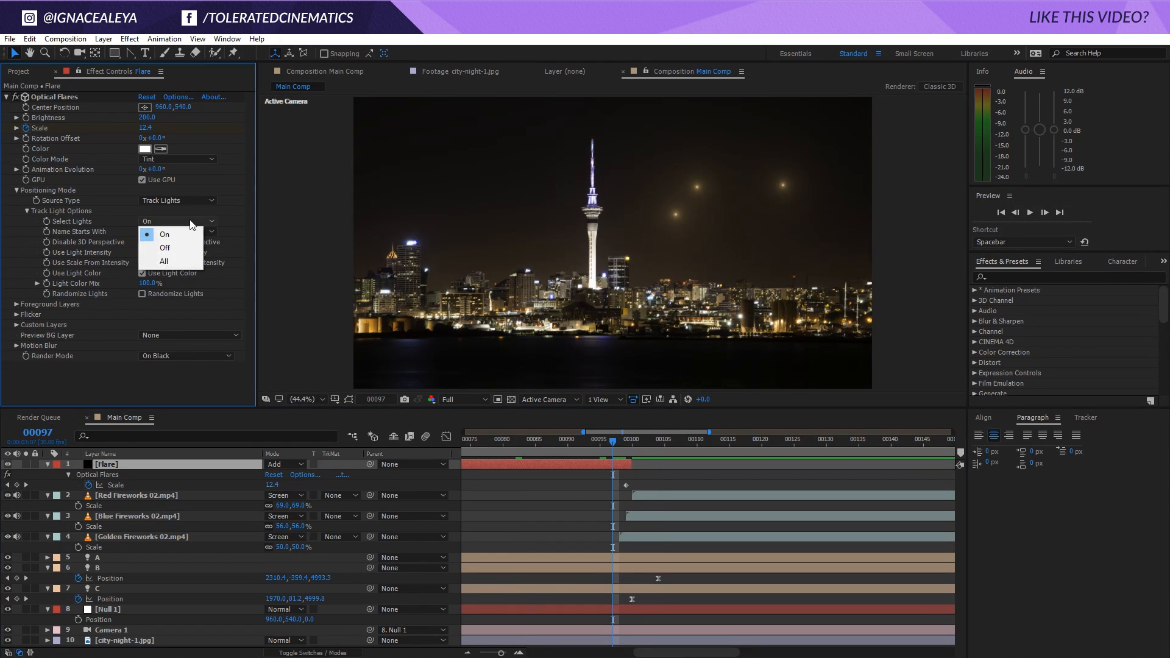
click(190, 225)
click(184, 232)
click(180, 262)
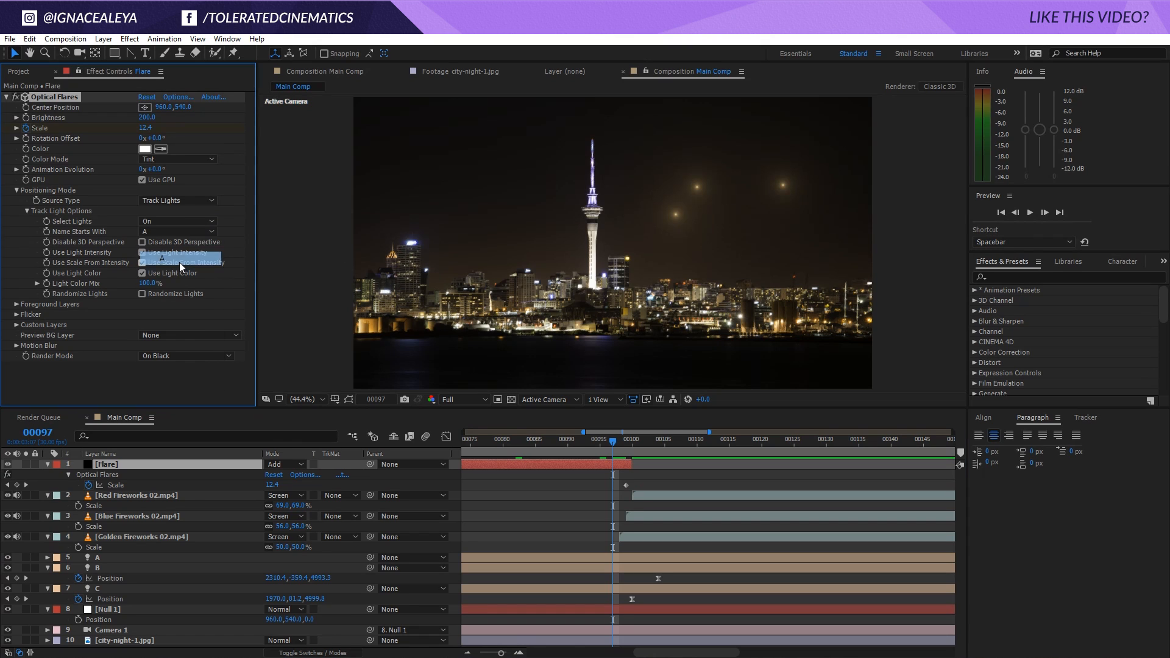
click(183, 231)
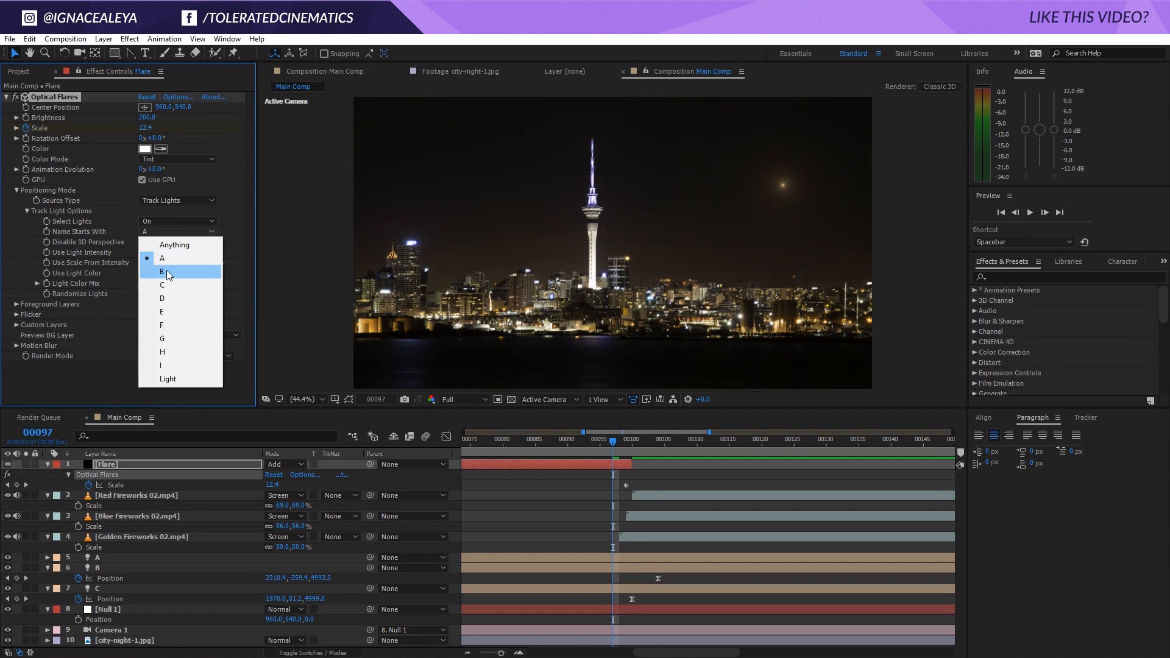
click(167, 269)
click(188, 229)
click(165, 284)
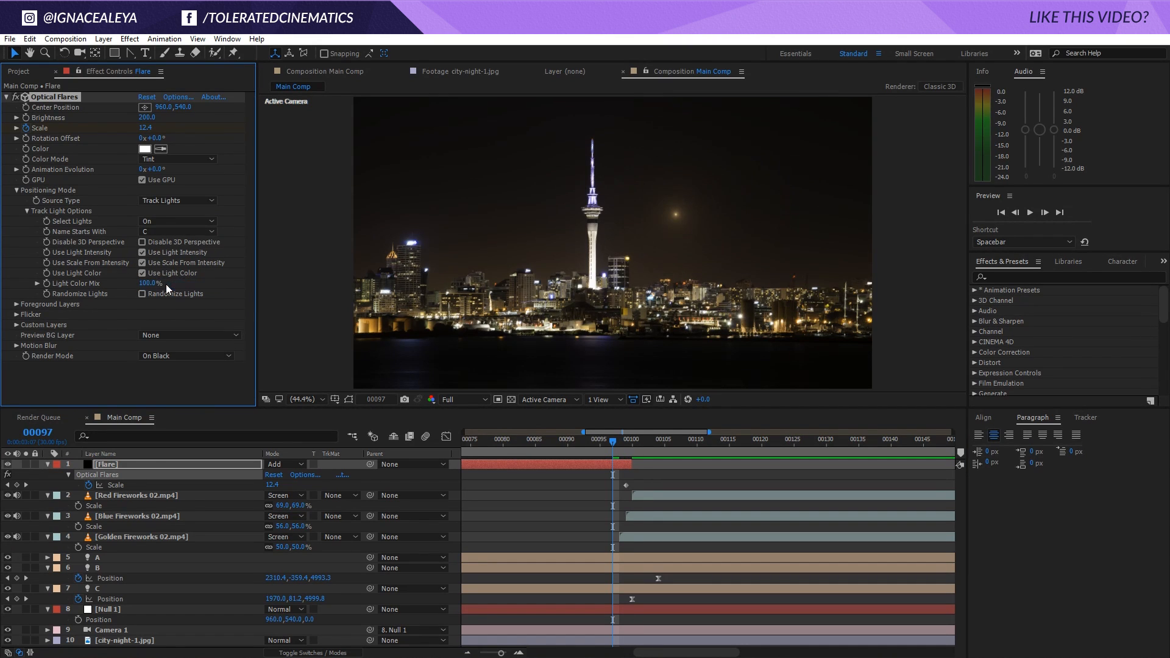
Step: Duplicate the Flare layer and make the copy track only lights whose name starts with B
click(136, 463)
key(ctrl+d)
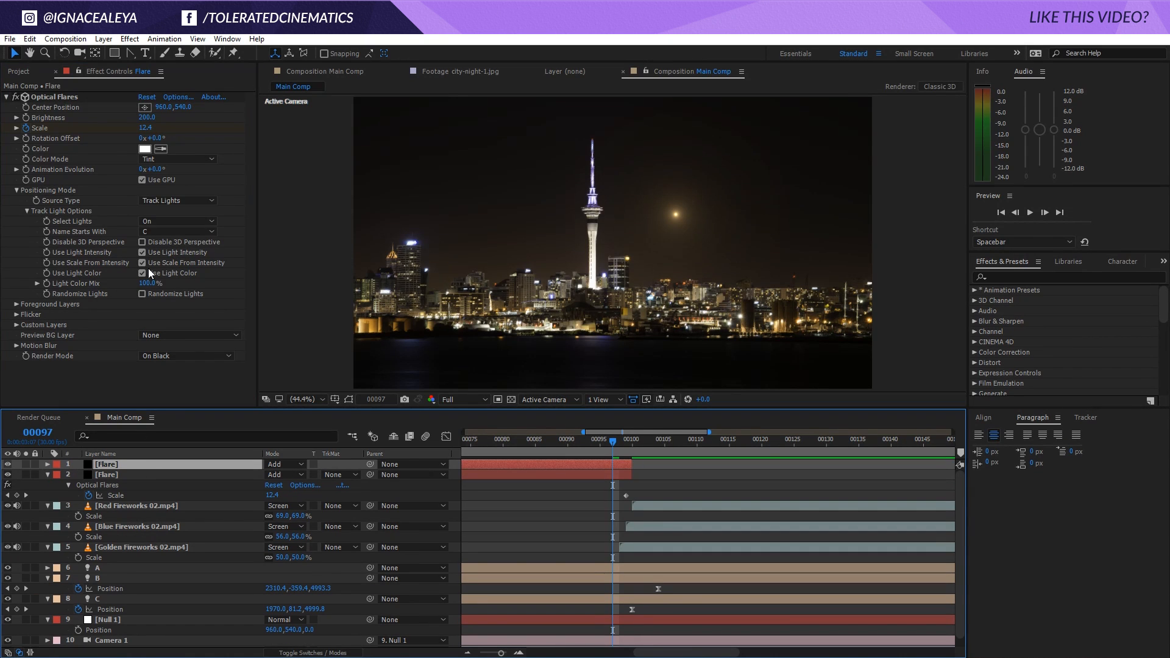
click(155, 230)
click(158, 262)
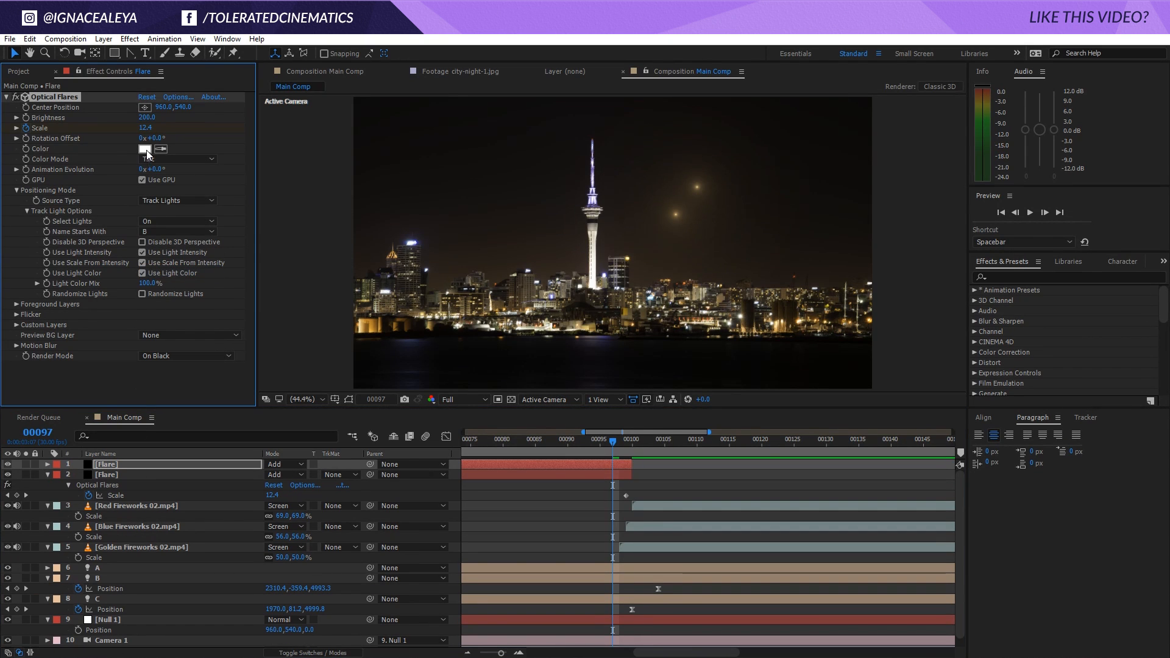
Step: Change the Optical Flares global color of the flare tracking light B to light red, RGB 255, 91, 91
click(177, 96)
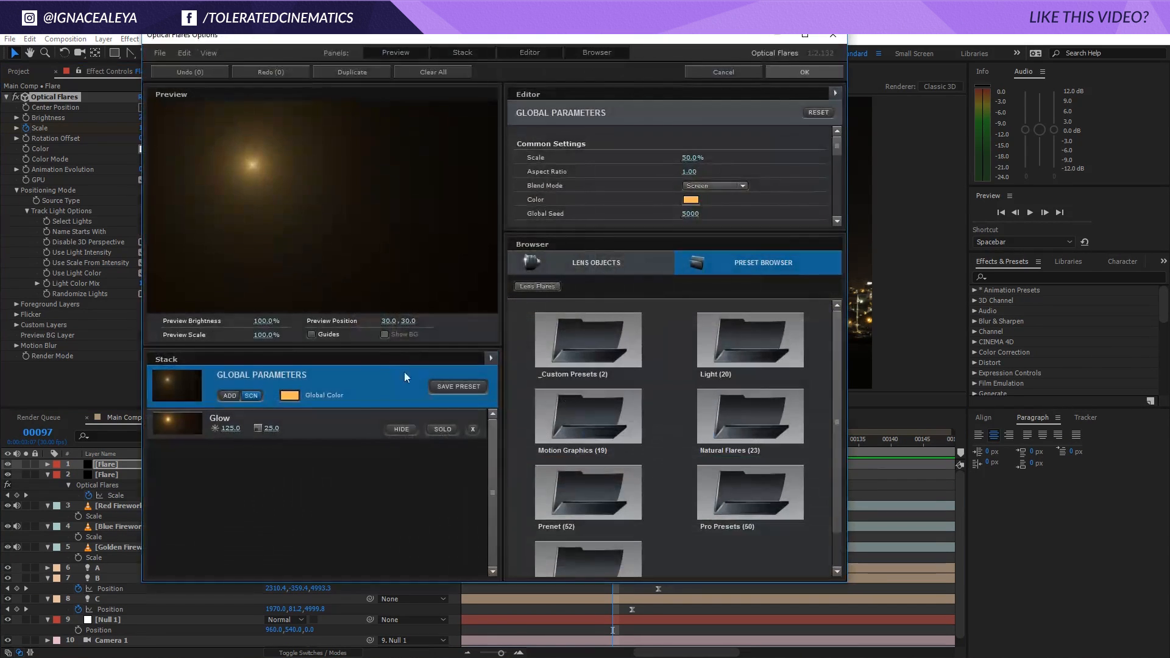
click(297, 398)
drag(346, 413, 345, 478)
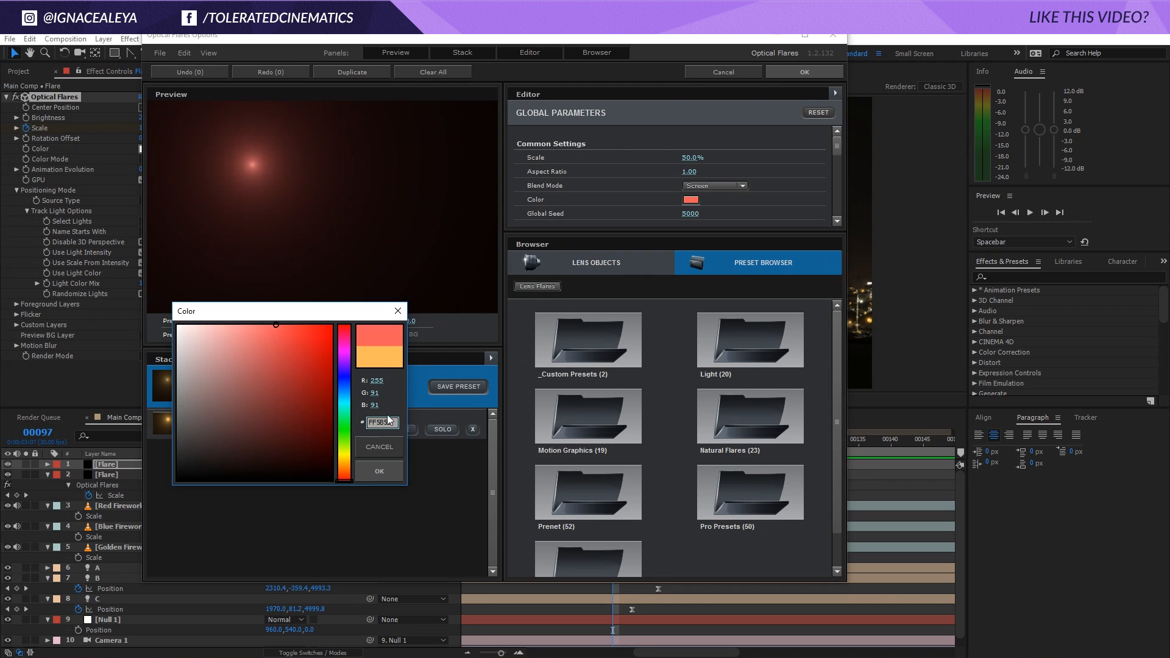
click(379, 471)
click(805, 72)
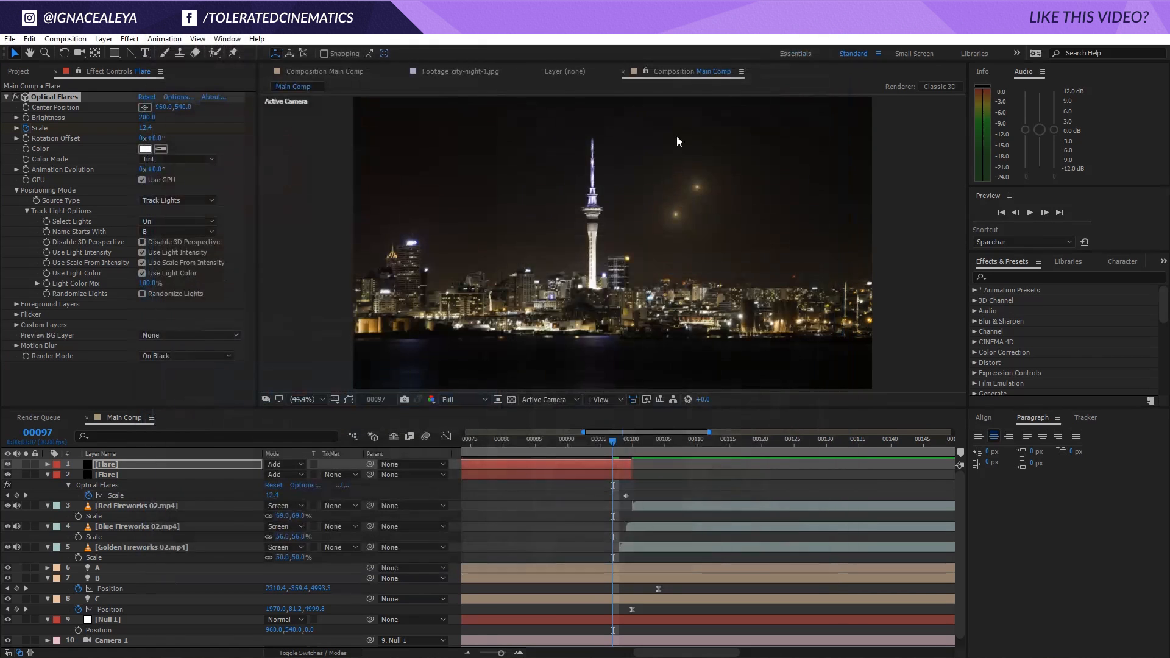
Step: Duplicate the red flare layer and make the new copy track only lights whose name starts with A
click(121, 463)
key(ctrl+d)
click(156, 232)
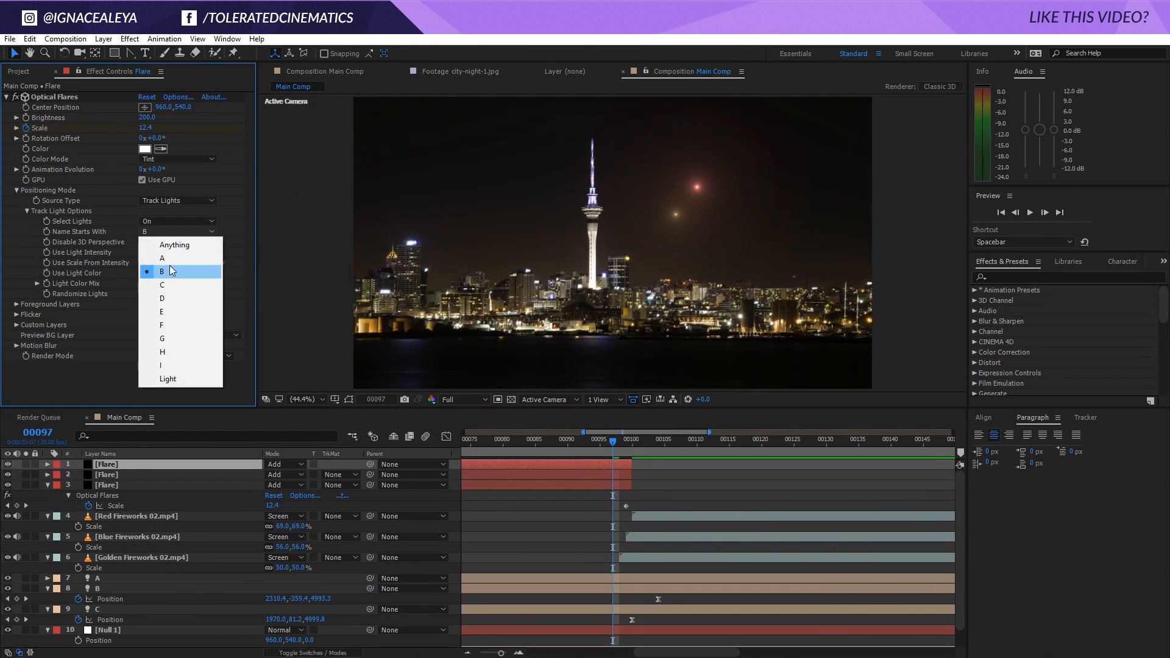
click(167, 255)
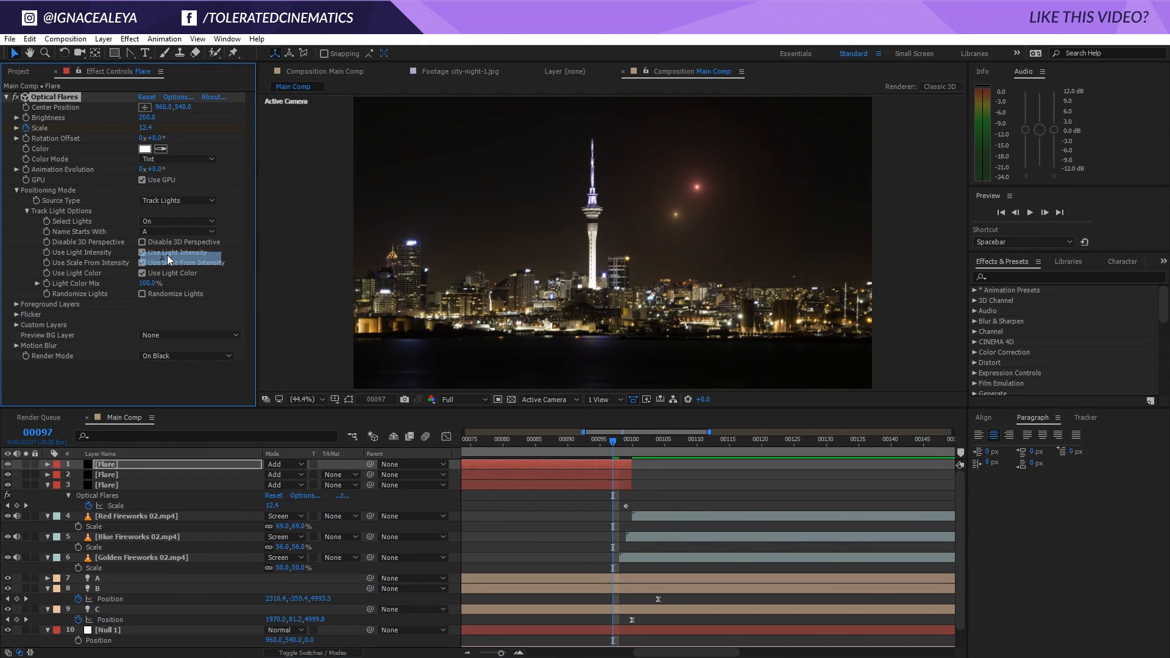
Step: Change the global color of the flare tracking light A to blue (5B89FF) and check the flares at frame 80
click(178, 97)
click(290, 396)
click(345, 387)
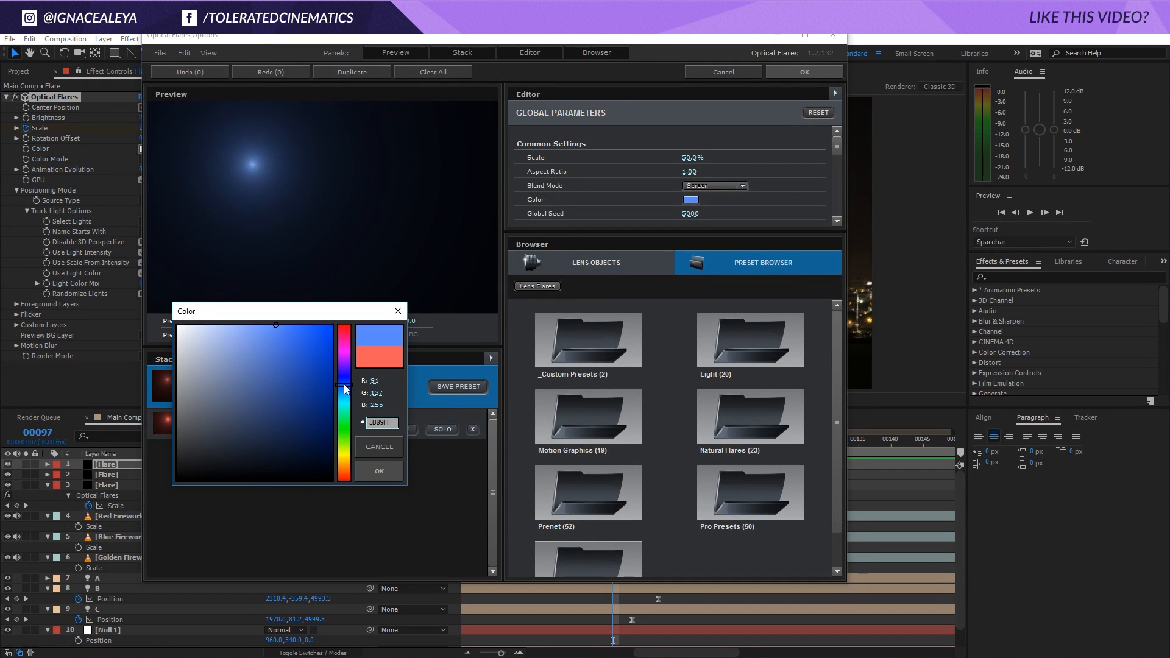
click(375, 471)
click(806, 72)
drag(615, 439, 507, 459)
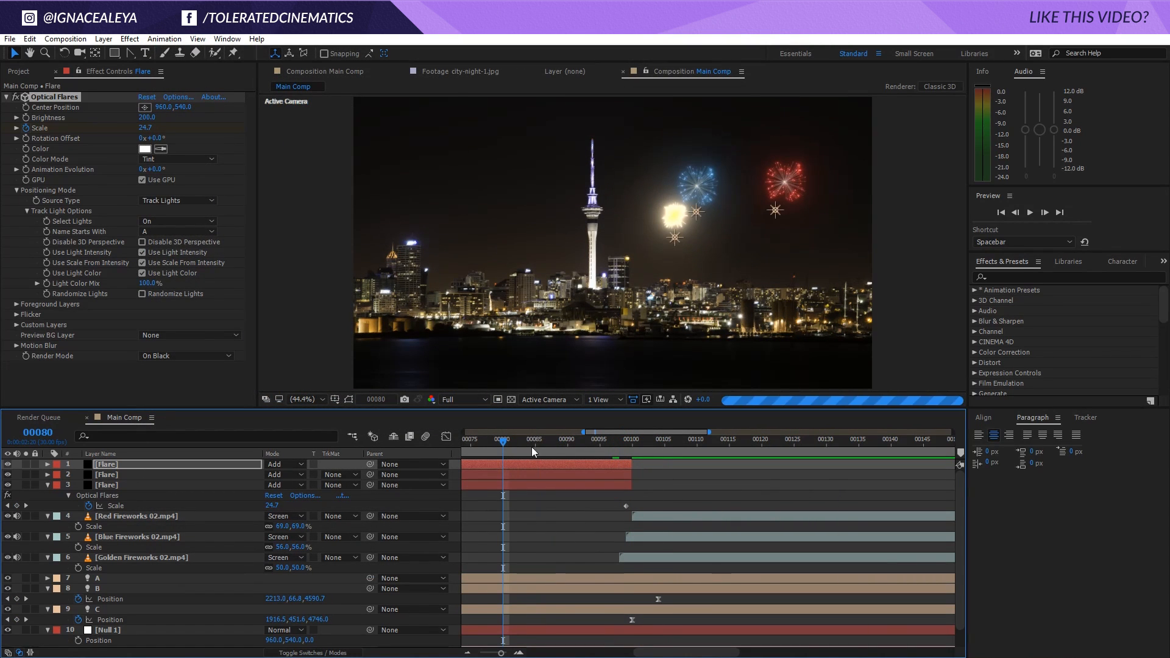
Step: At frame 104, apply the Perfect Glow preset to Golden Fireworks 02 and view the burst at frame 117
click(657, 449)
click(173, 558)
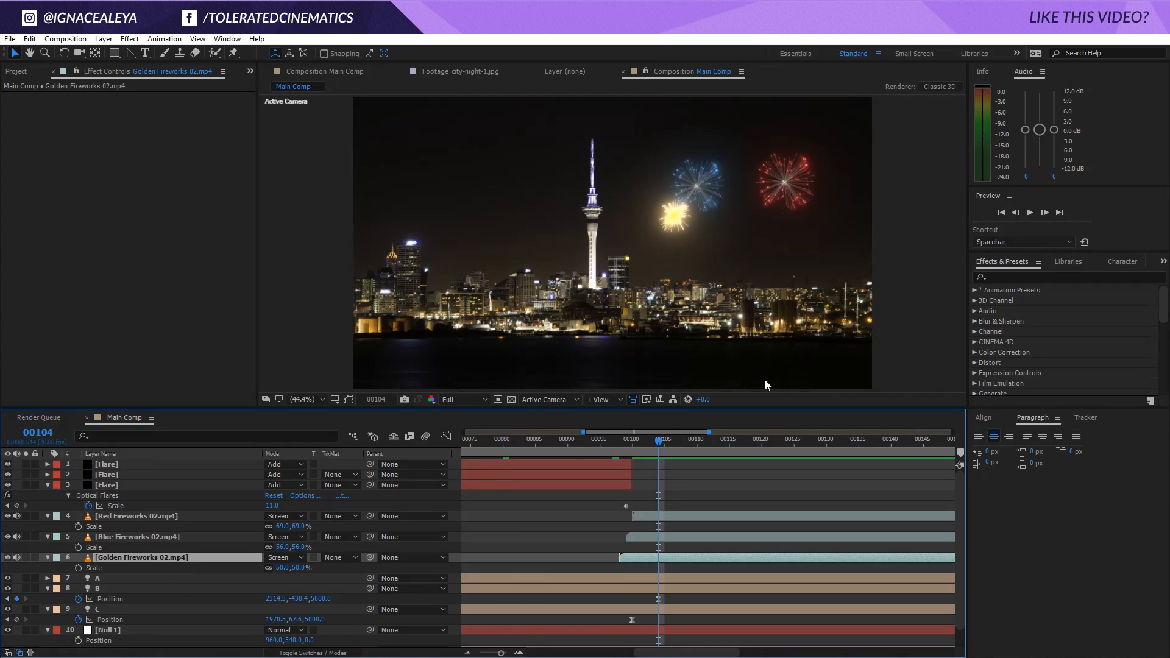
click(1001, 278)
text(effperfe)
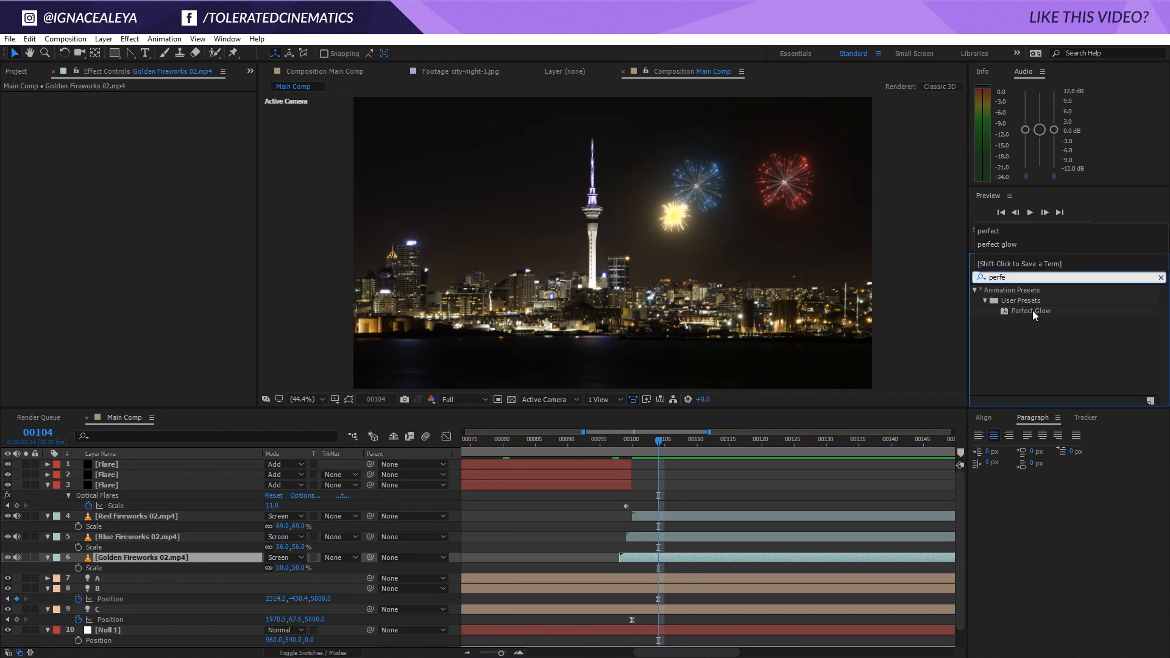
drag(1032, 312, 664, 559)
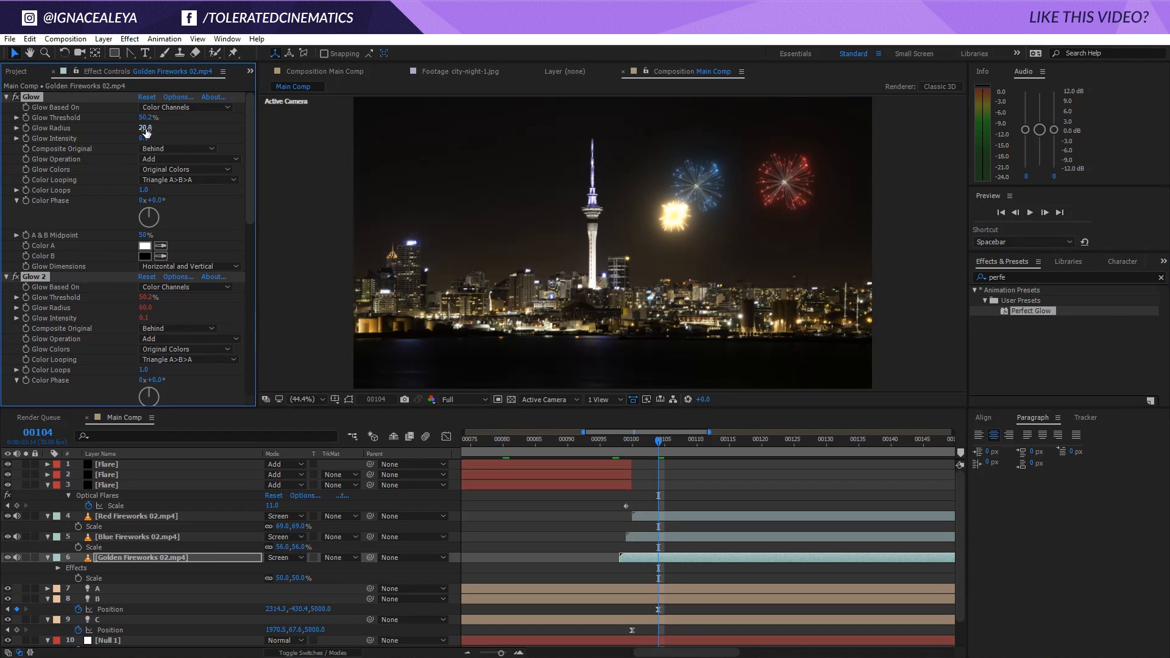
click(741, 445)
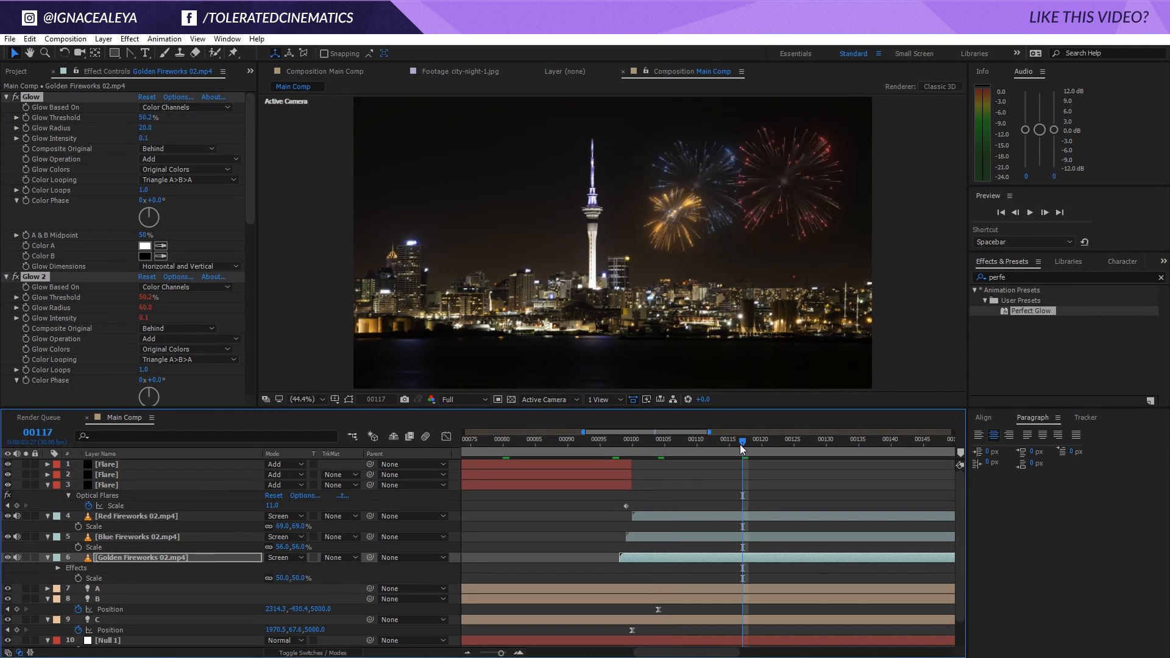
Step: Set the project's color depth to 32 bits per channel (float)
click(4, 101)
click(16, 72)
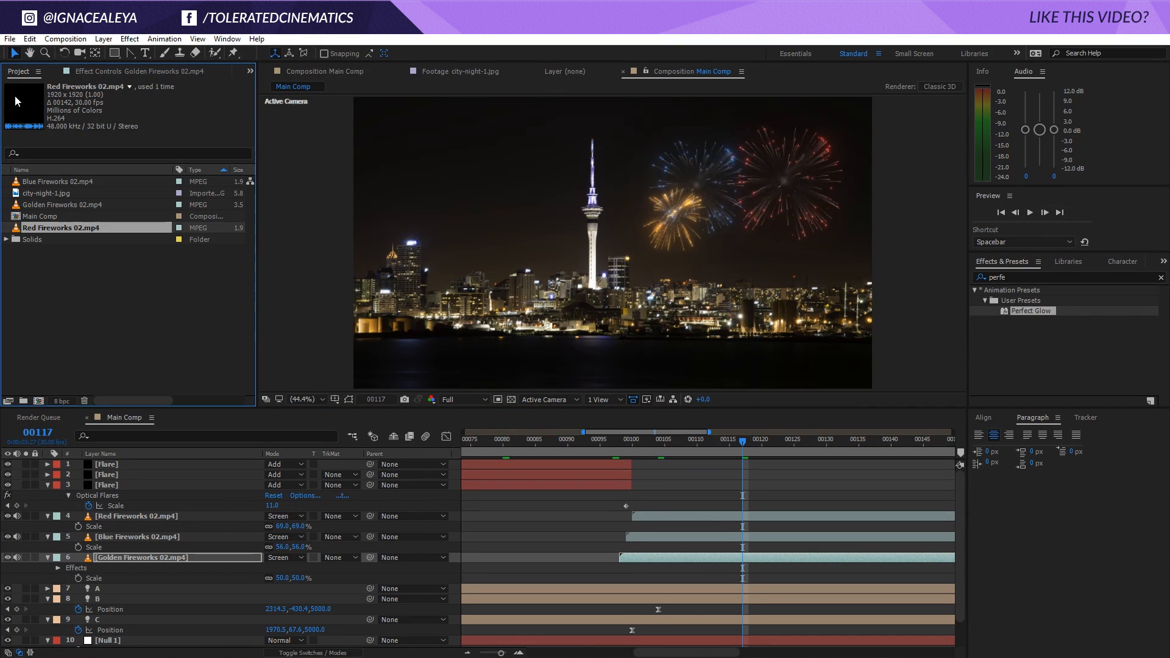
click(61, 401)
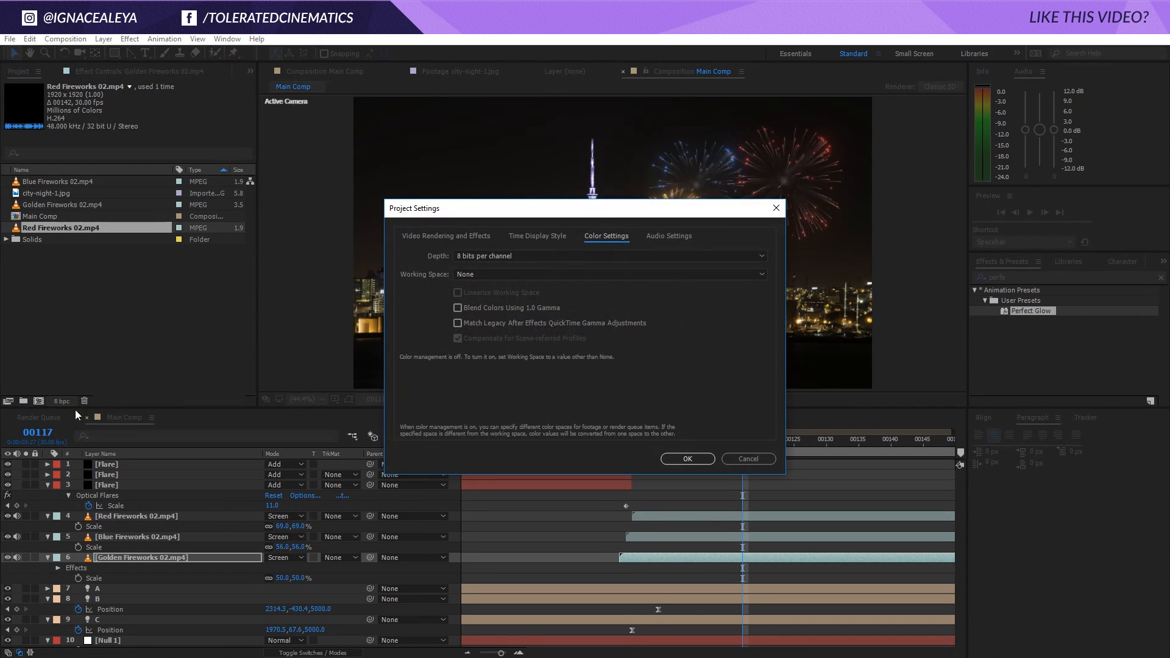
click(502, 256)
click(488, 299)
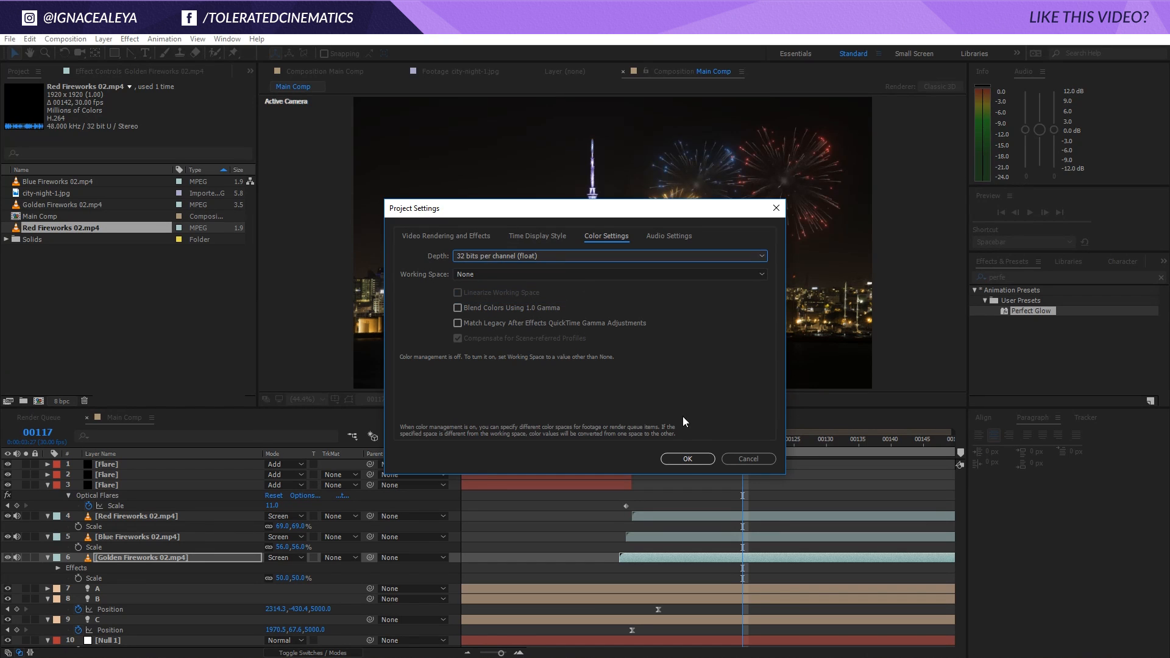
click(688, 459)
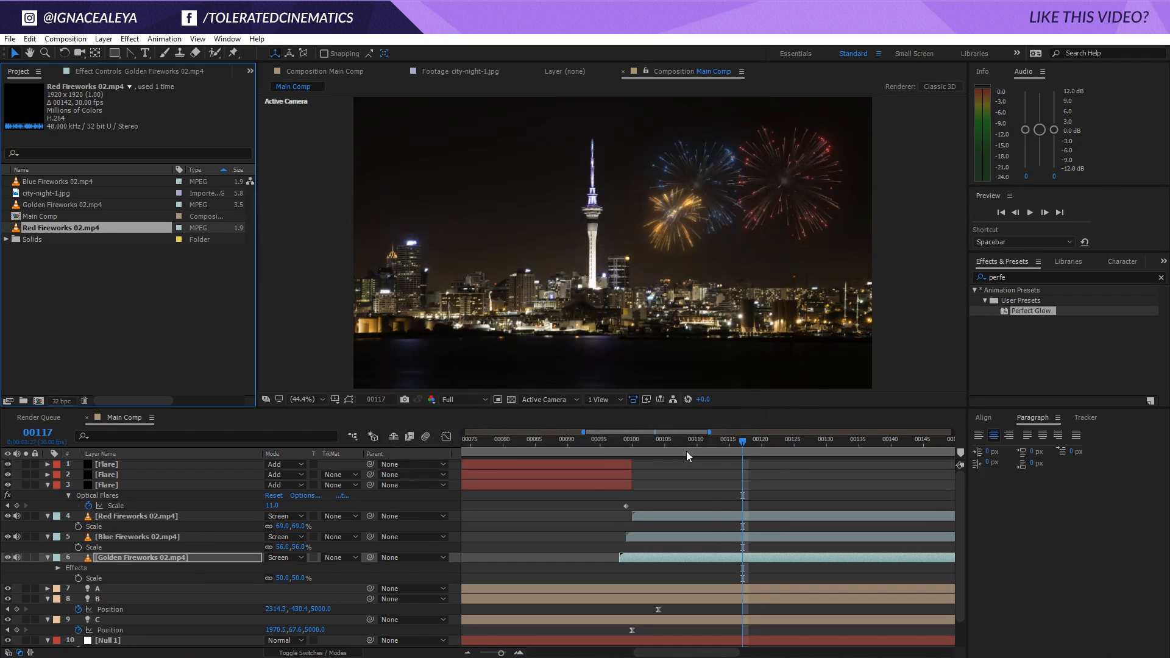
Step: Bring back Golden Fireworks 02's glow settings and inspect the explosions at 100% magnification
click(142, 72)
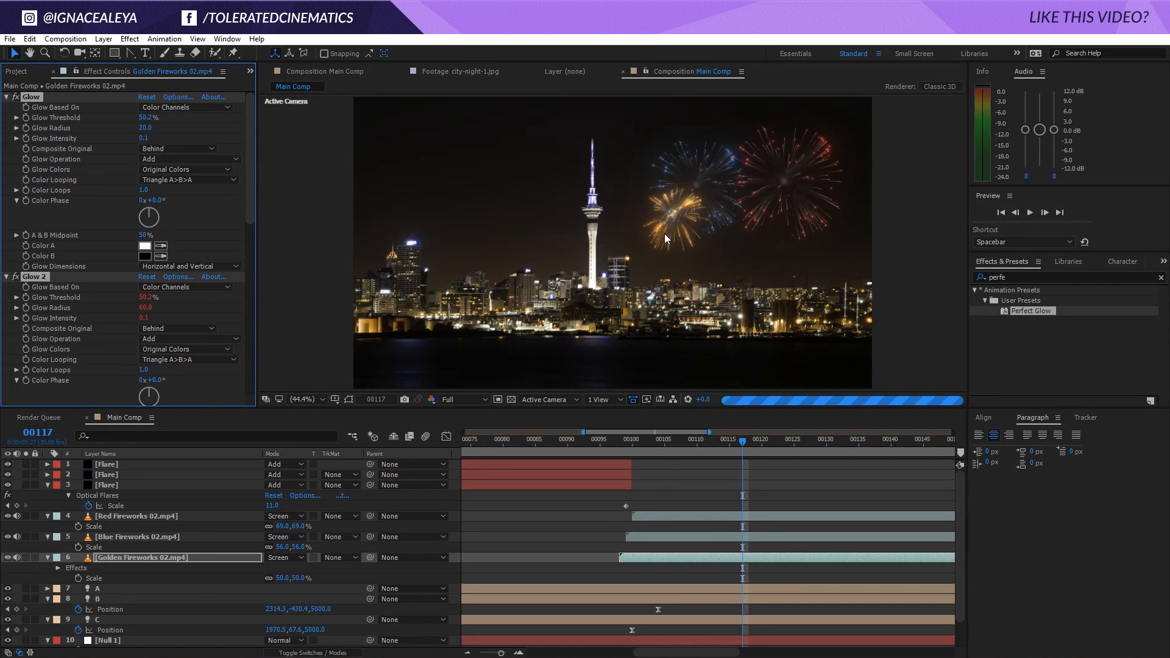
scroll(665, 233, up, 1)
scroll(674, 233, up, 2)
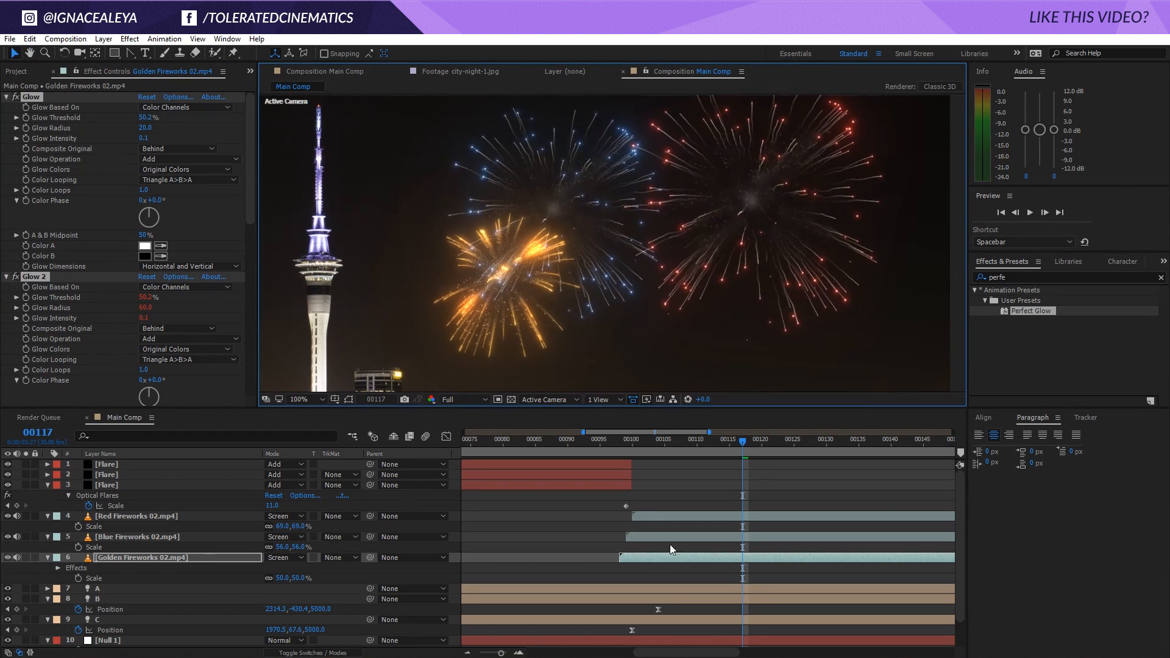
Step: Paste the glow effects of Golden Fireworks 02 onto the Blue Fireworks 02 and Red Fireworks 02 layers
click(671, 537)
key(ctrl+v)
click(681, 513)
key(ctrl+v)
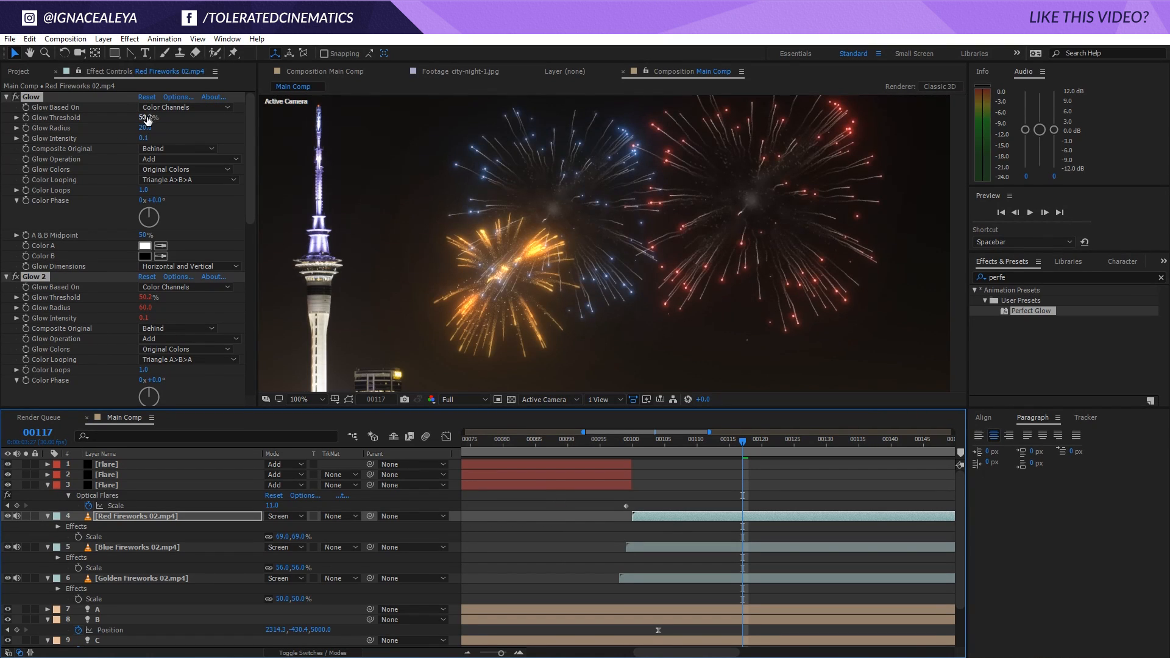
Step: Set the Glow Threshold to 15.3% on both Red Fireworks 02 and Blue Fireworks 02
drag(145, 117, 134, 117)
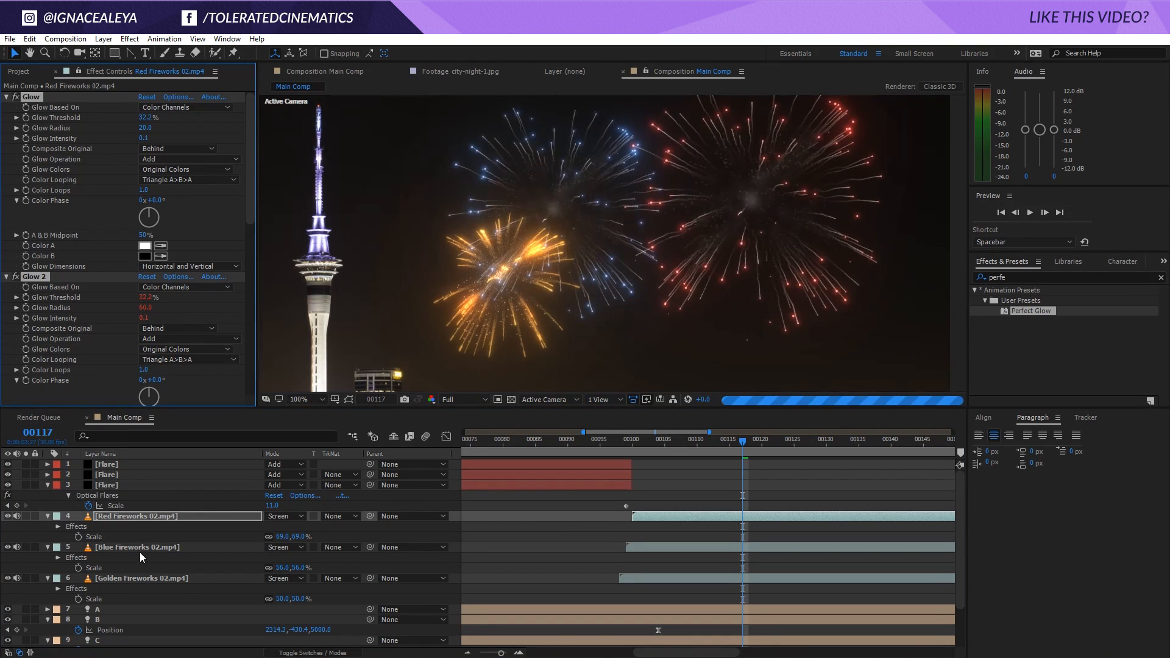
drag(145, 119, 123, 123)
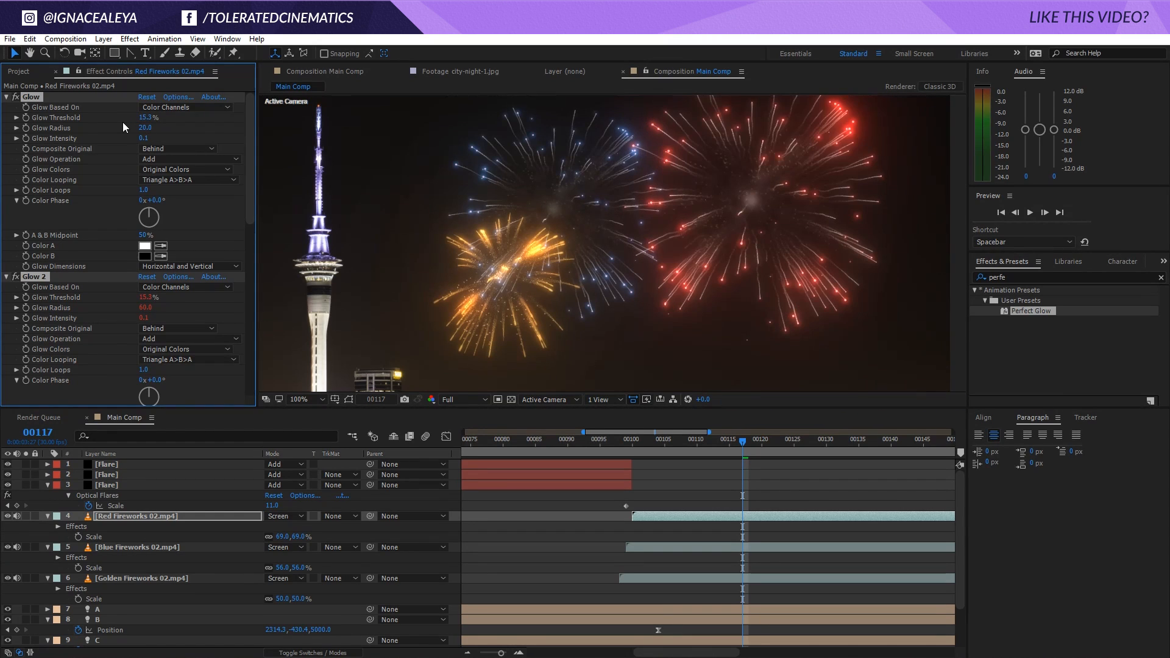
click(138, 548)
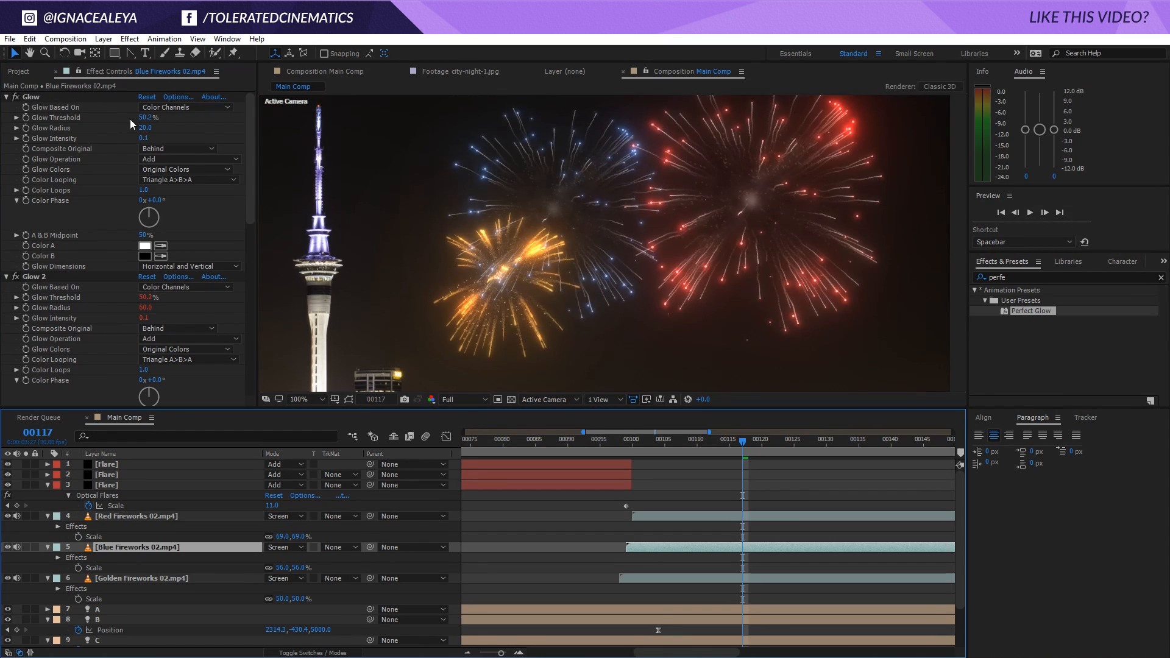
drag(145, 118, 119, 121)
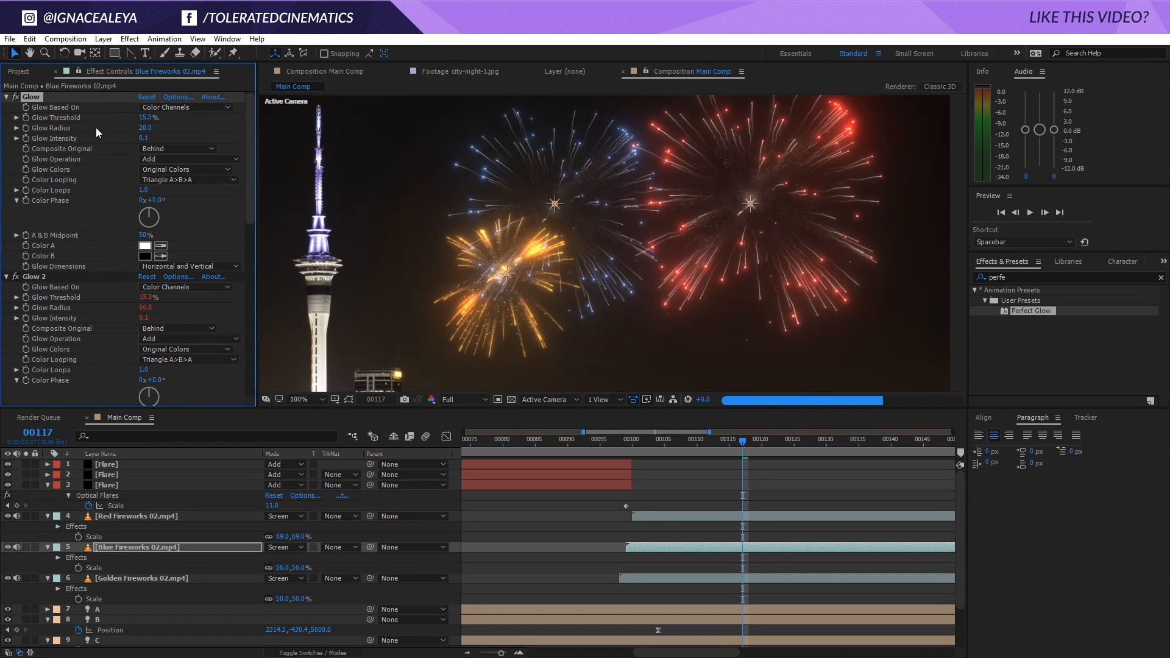
Step: Fit the whole composition in the viewer and briefly preview the fireworks scene
scroll(711, 239, down, 2)
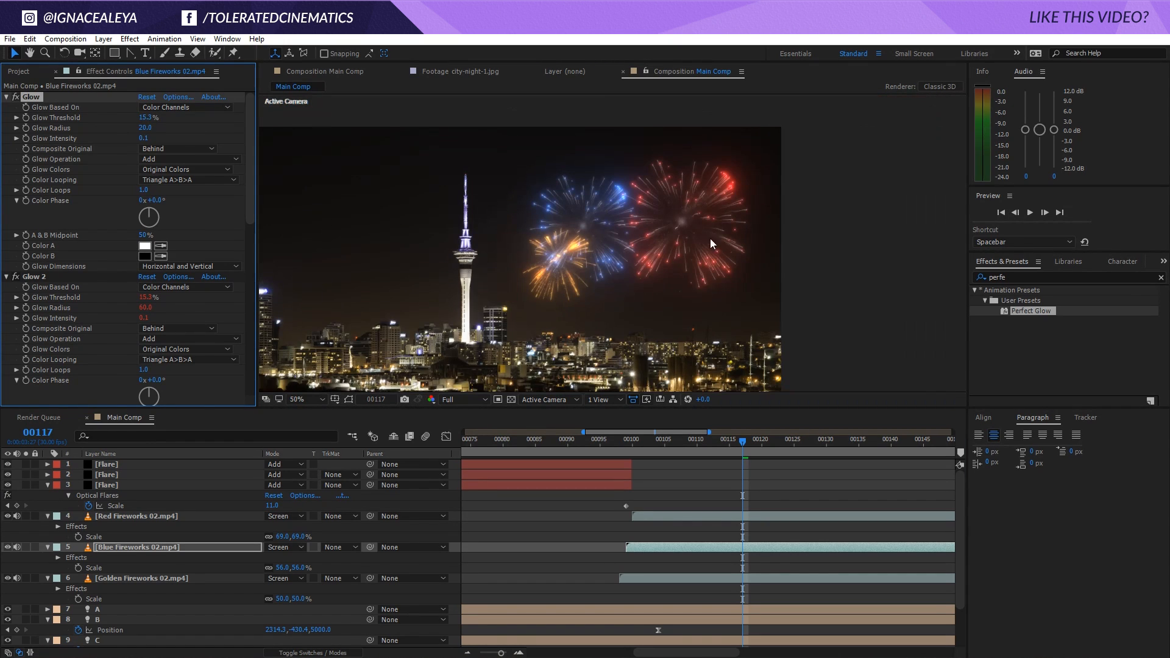
click(307, 399)
click(306, 430)
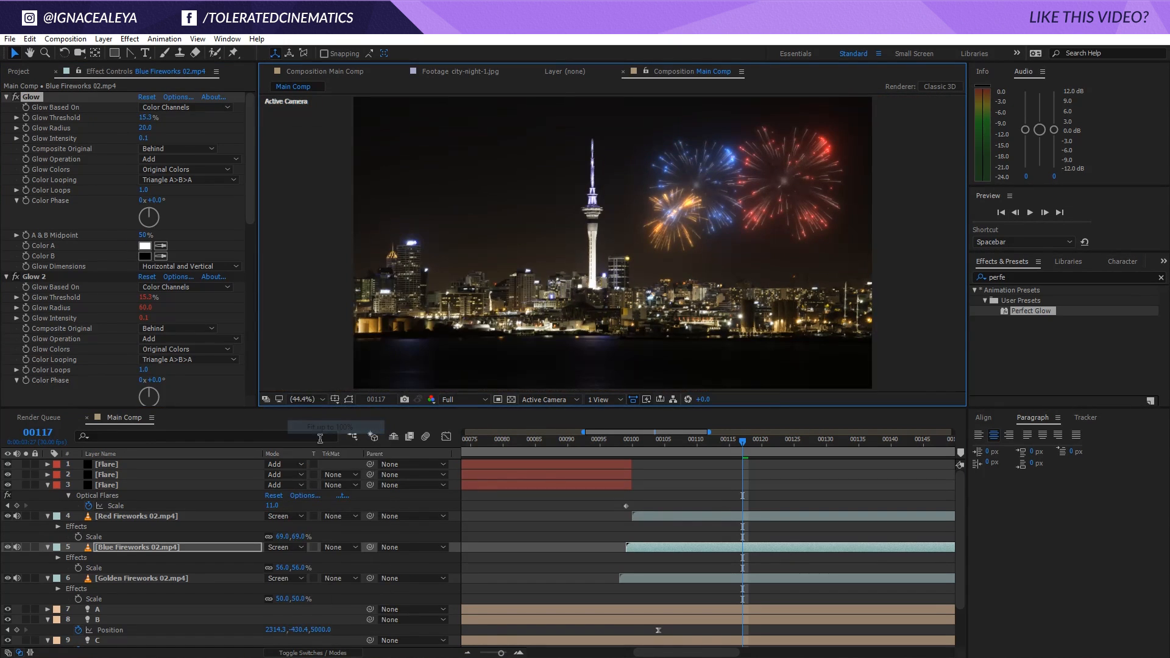
click(720, 485)
key(space)
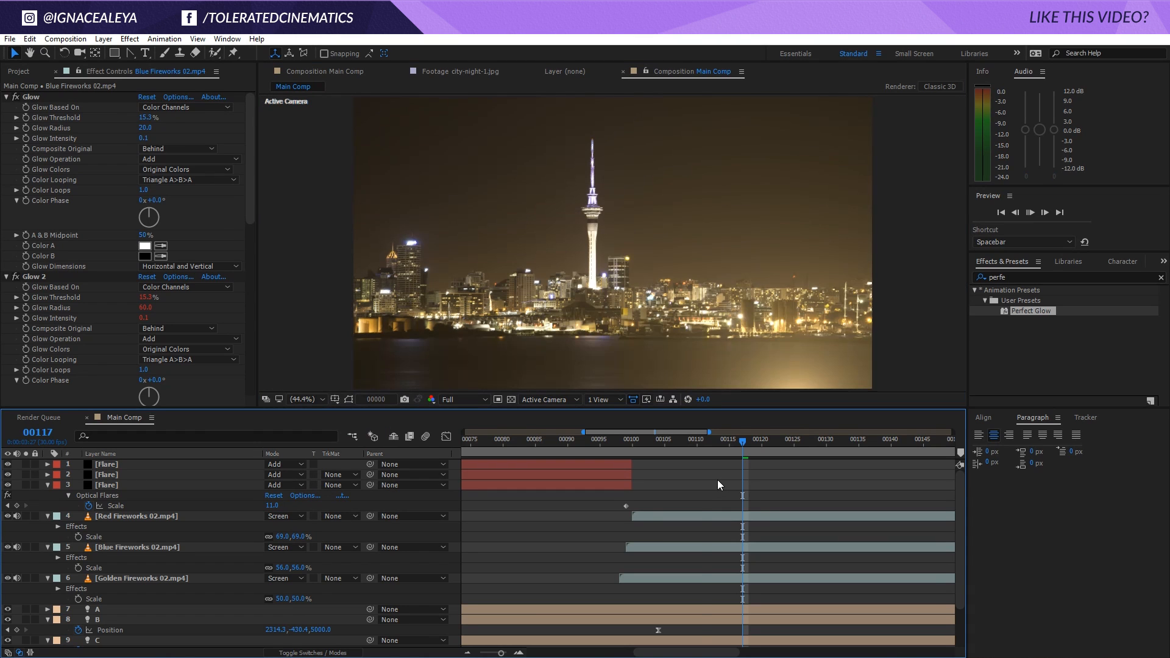
key(space)
Step: Collapse the properties of all layers and hide the three Flare layers and the three fireworks layers
click(144, 477)
key(ctrl+a)
click(48, 486)
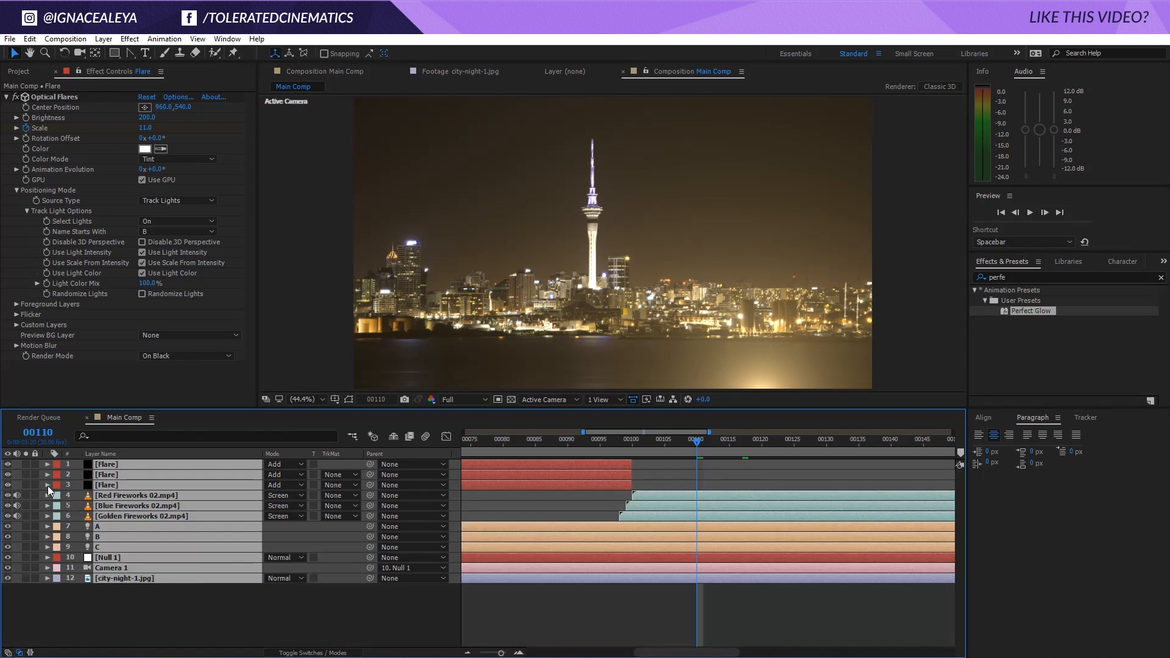
click(155, 609)
drag(8, 519, 8, 464)
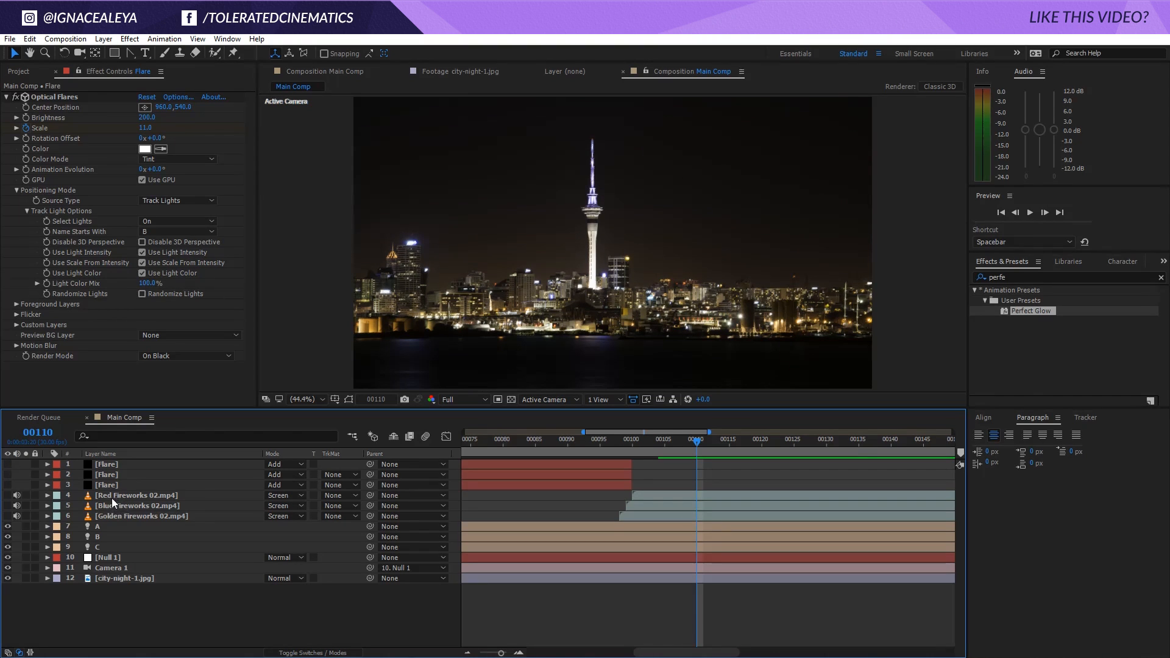
Step: Create a new black 1920 x 1080 solid named Particular
right_click(152, 602)
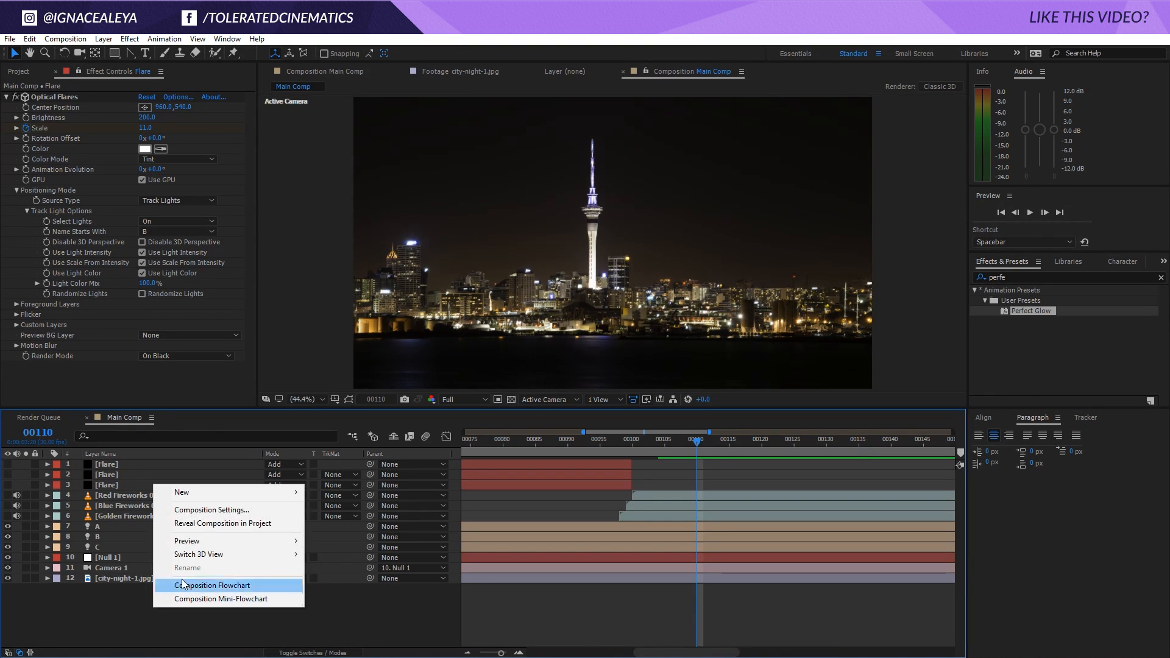
mouse_move(200, 495)
click(86, 521)
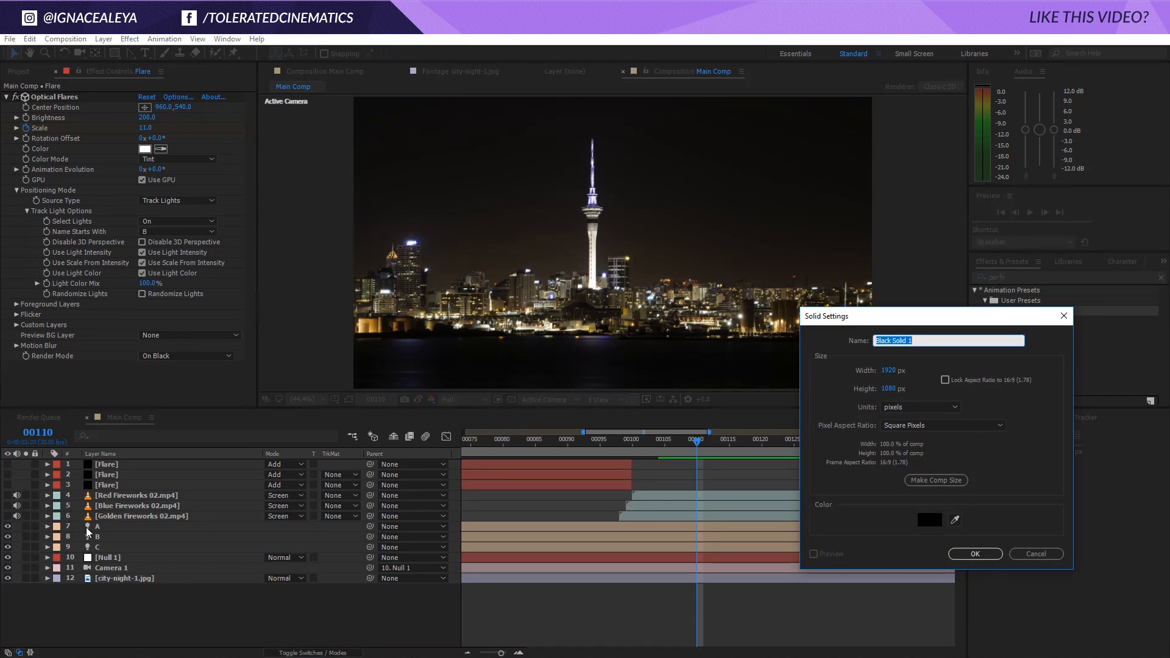
text(Particular)
key(Return)
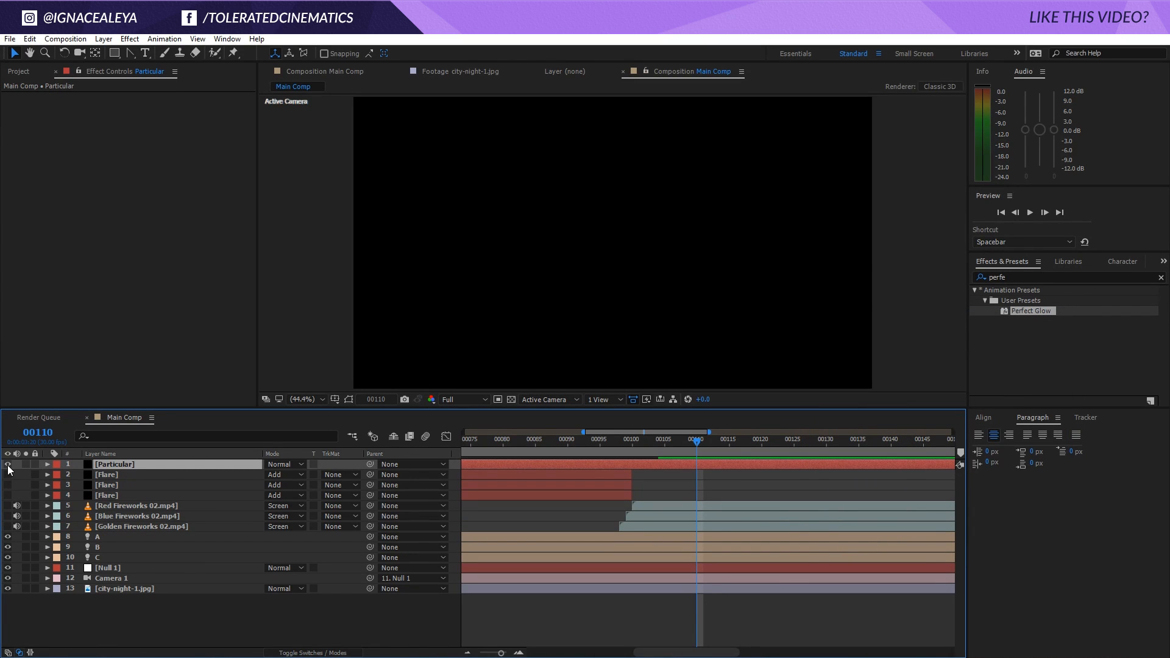
Step: Apply Trapcode Particular to the new solid and set its Emitter Type to Light(s)
click(123, 38)
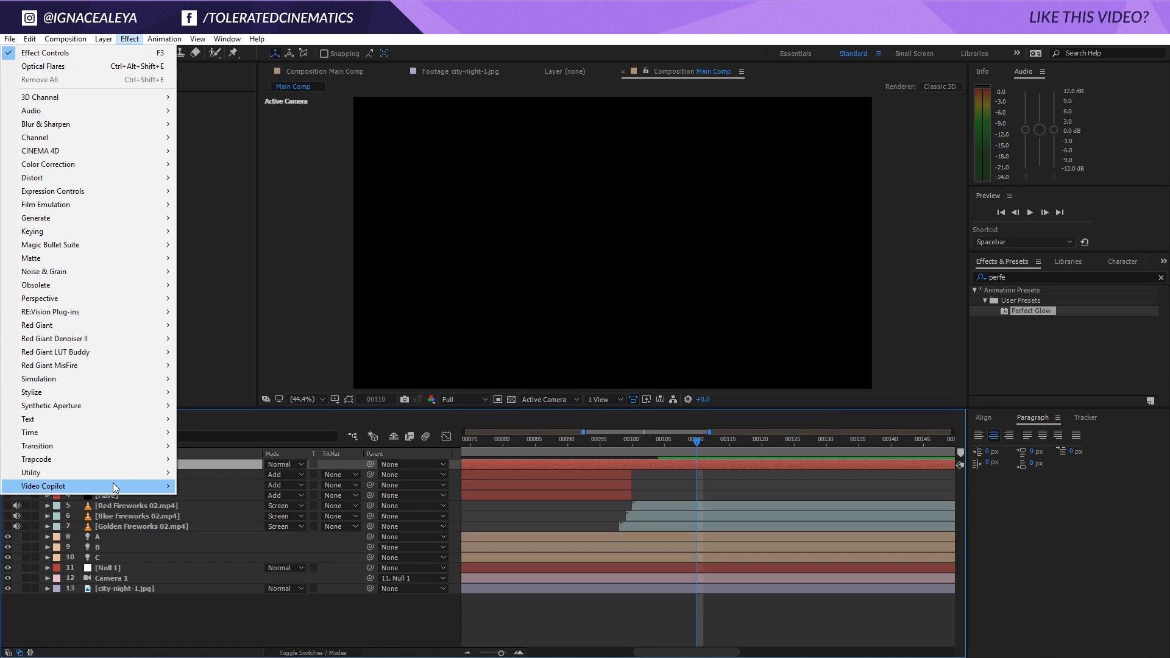
mouse_move(60, 459)
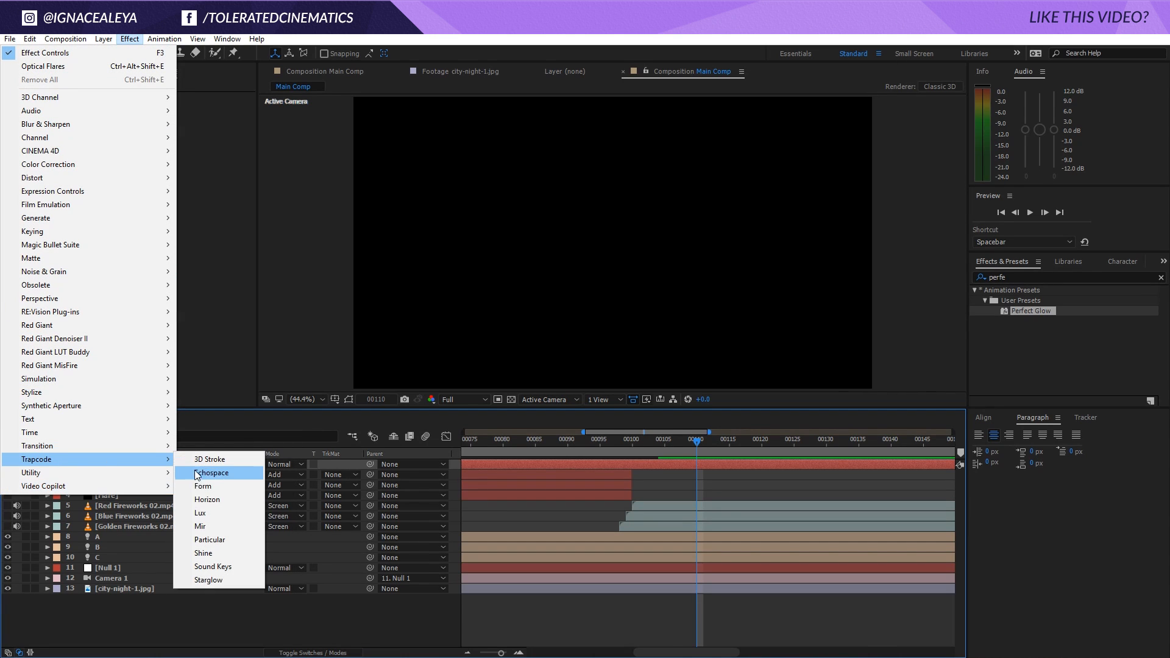
click(219, 539)
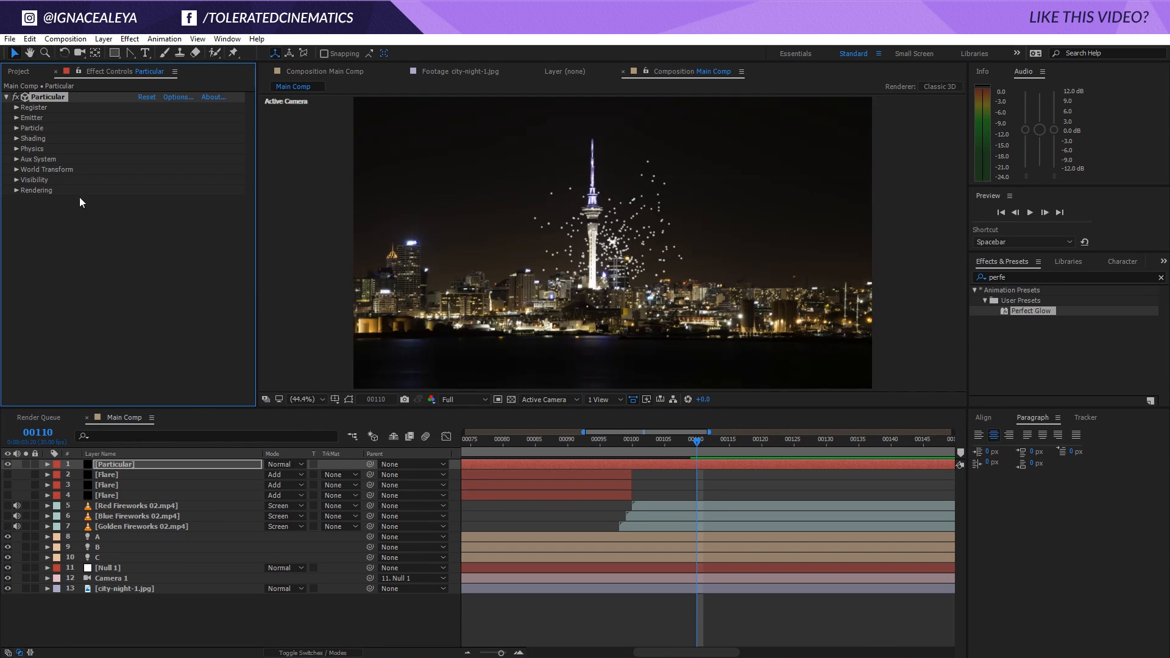
click(16, 117)
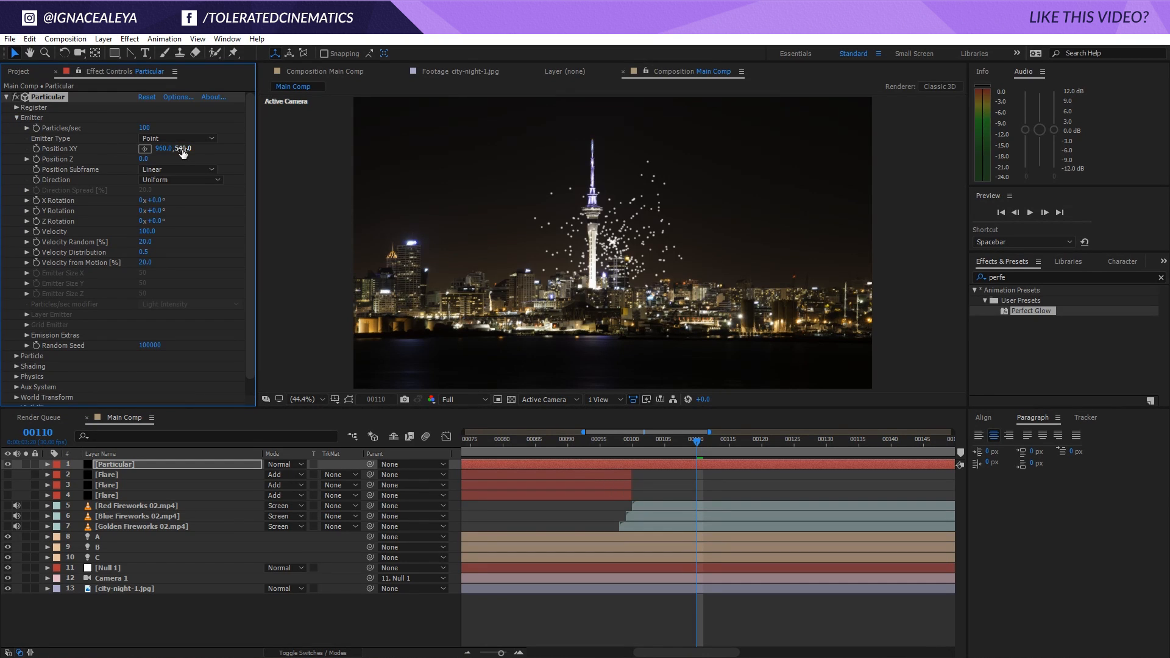
click(152, 138)
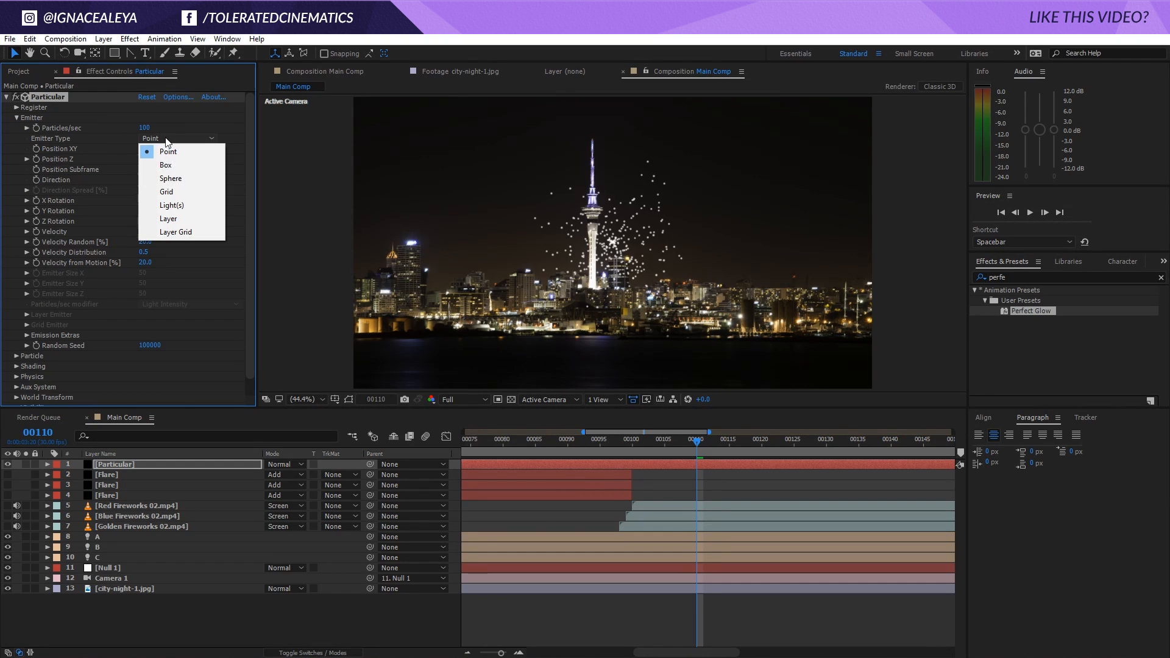
click(187, 206)
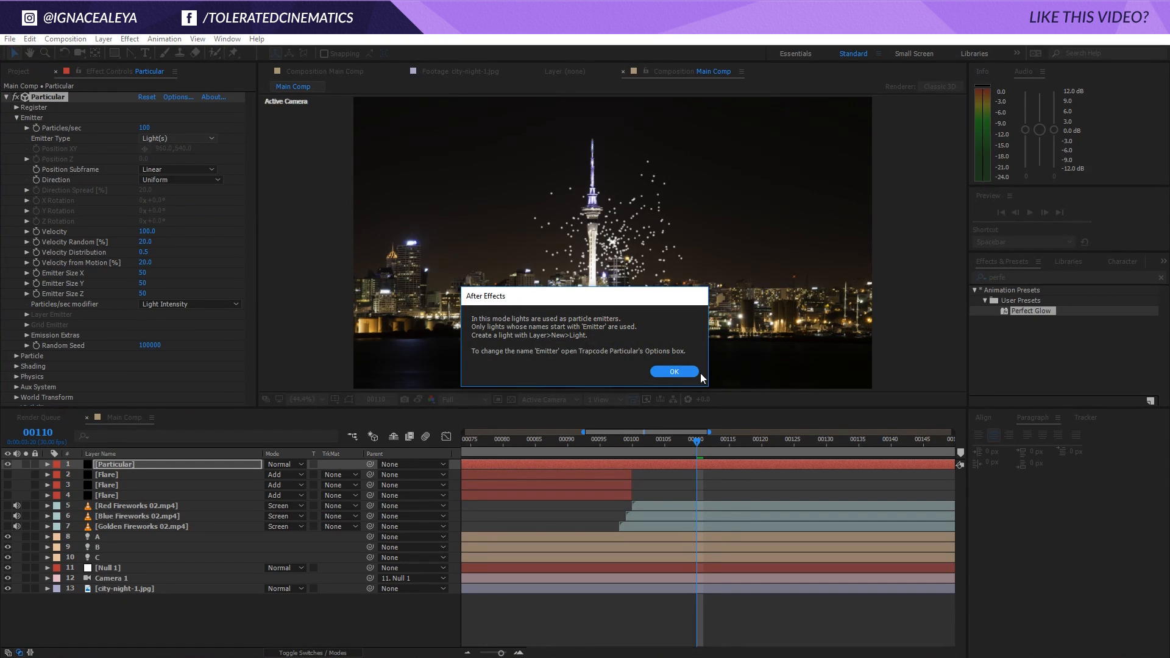
click(672, 371)
Step: At frame 89, leave Particular's light emitter name prefix blank so lights A, B and C act as emitters
drag(668, 440, 542, 458)
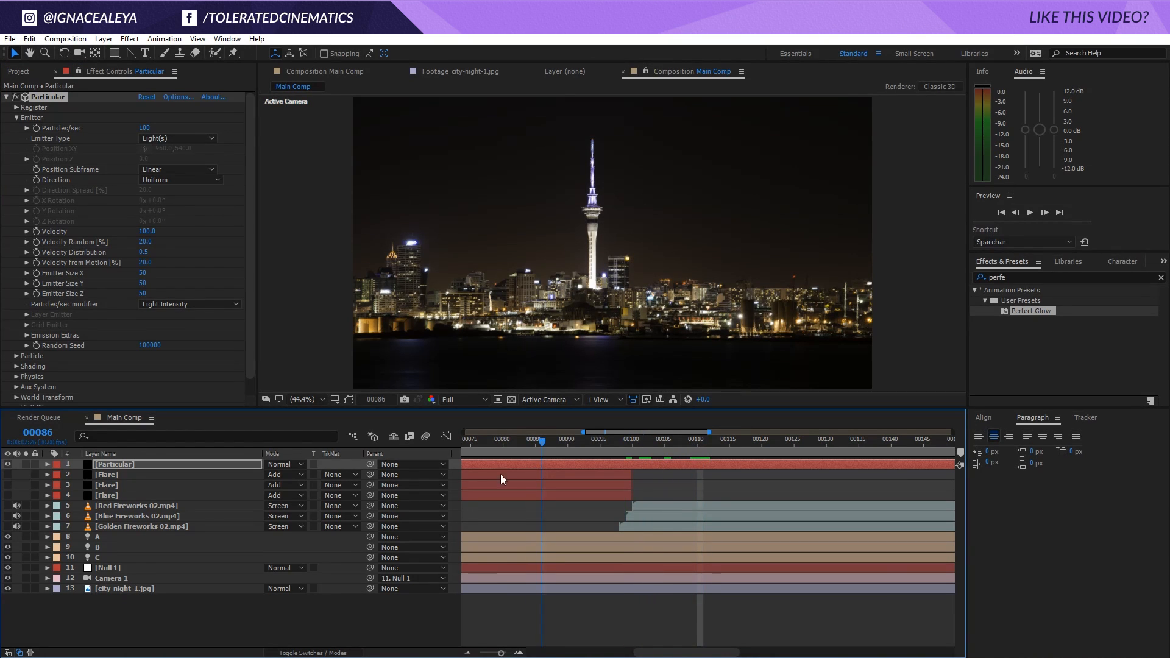
click(94, 544)
click(97, 540)
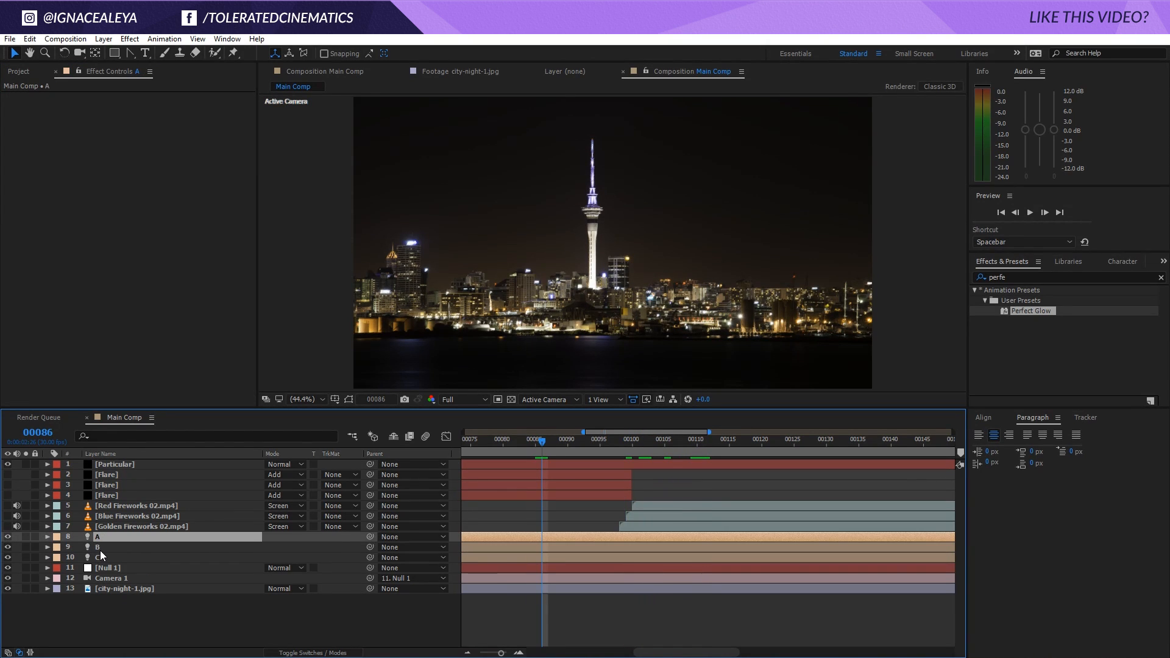
drag(542, 442, 563, 446)
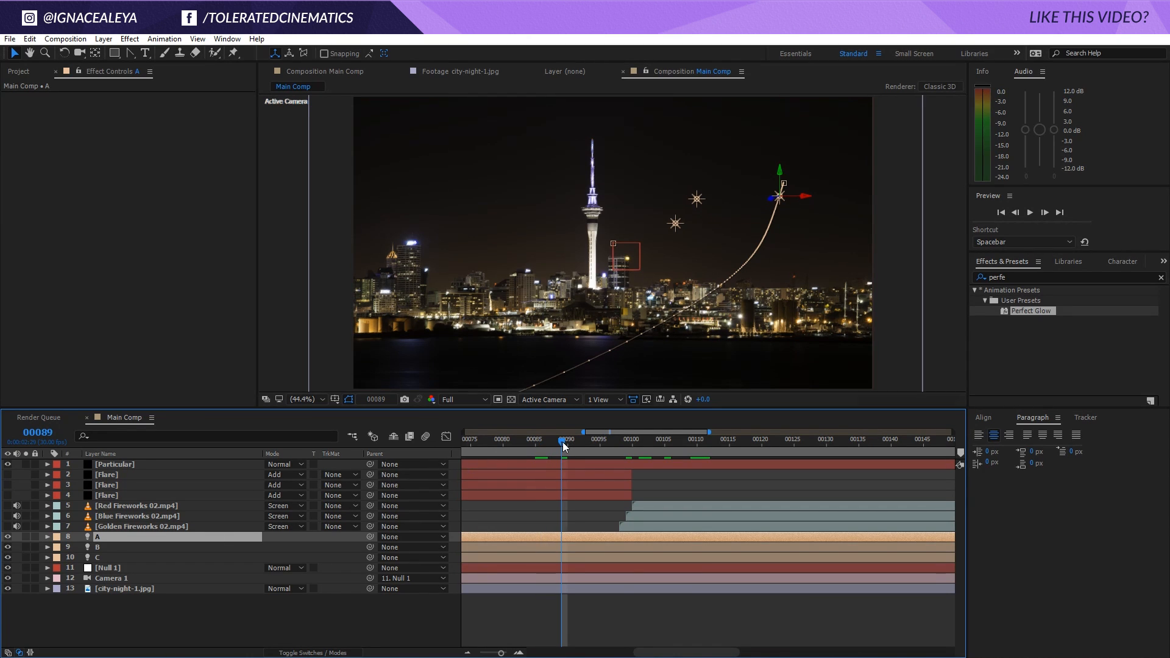
click(117, 465)
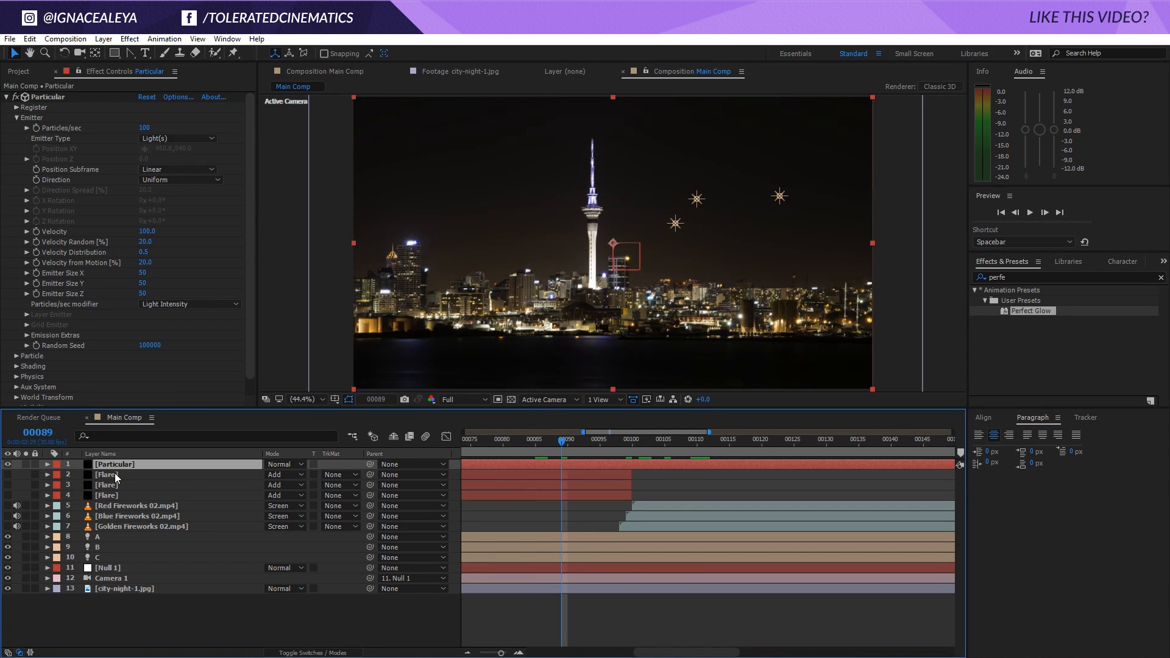
click(176, 97)
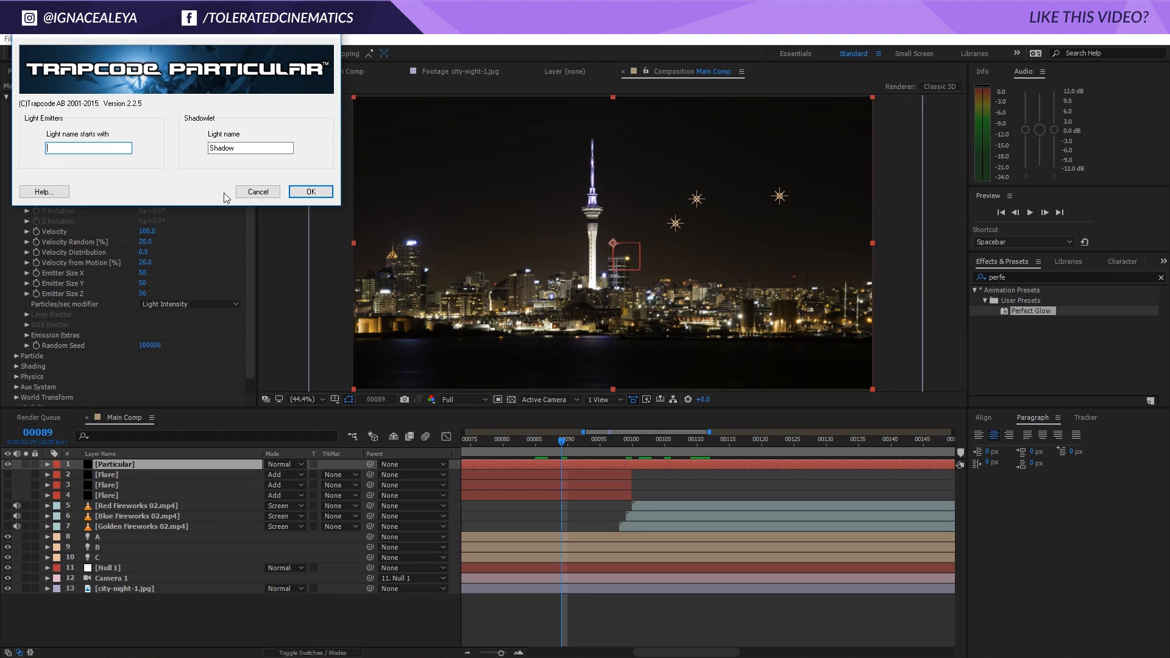
click(306, 192)
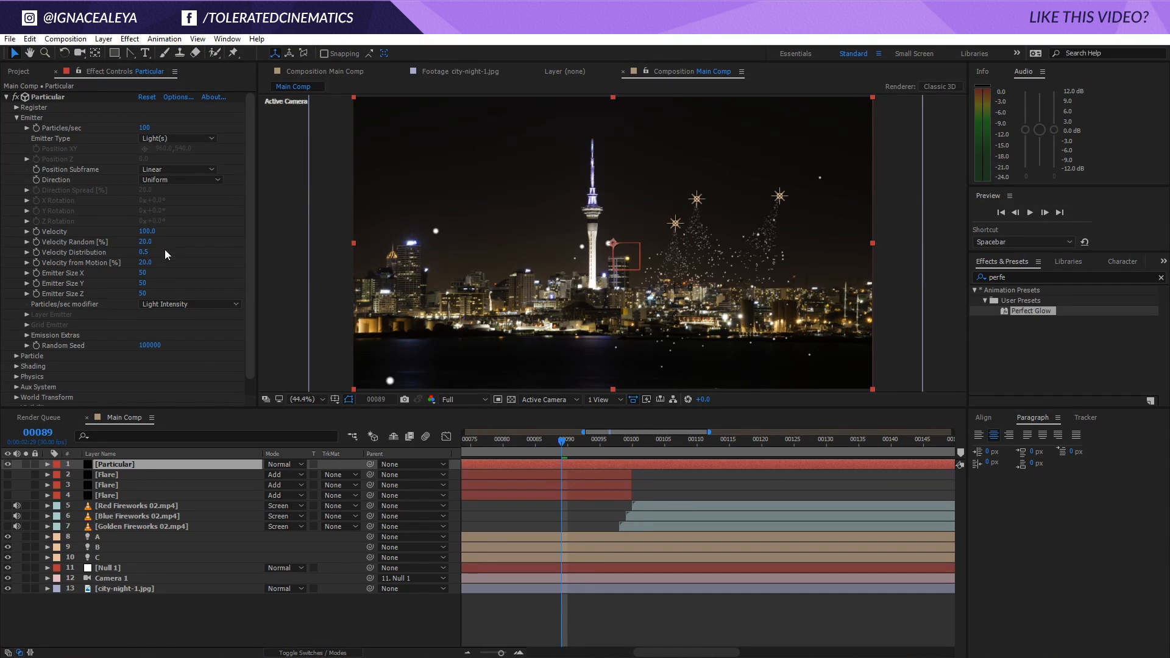
Step: Set the emitter's Velocity, Velocity Random, Velocity Distribution and Velocity from Motion to 0
click(148, 232)
text(0)
click(146, 242)
text(0)
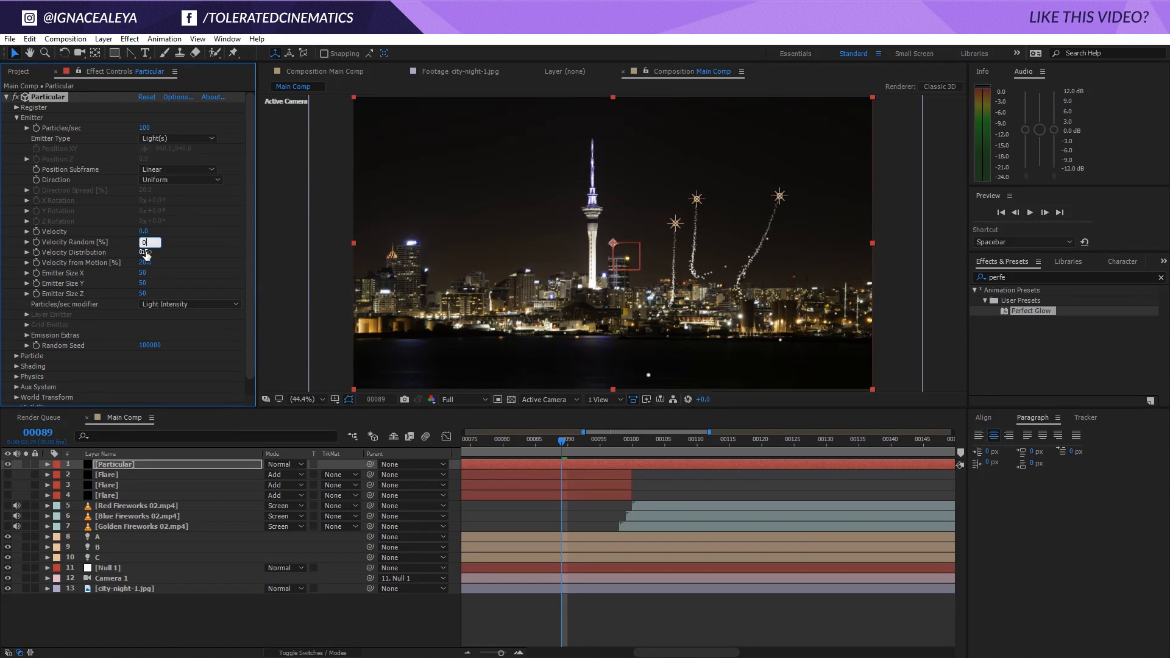
click(145, 252)
text(0)
click(145, 263)
text(0)
Step: Set the emitter size to 0 in X, Y and Z
click(143, 273)
text(0)
click(142, 283)
text(0)
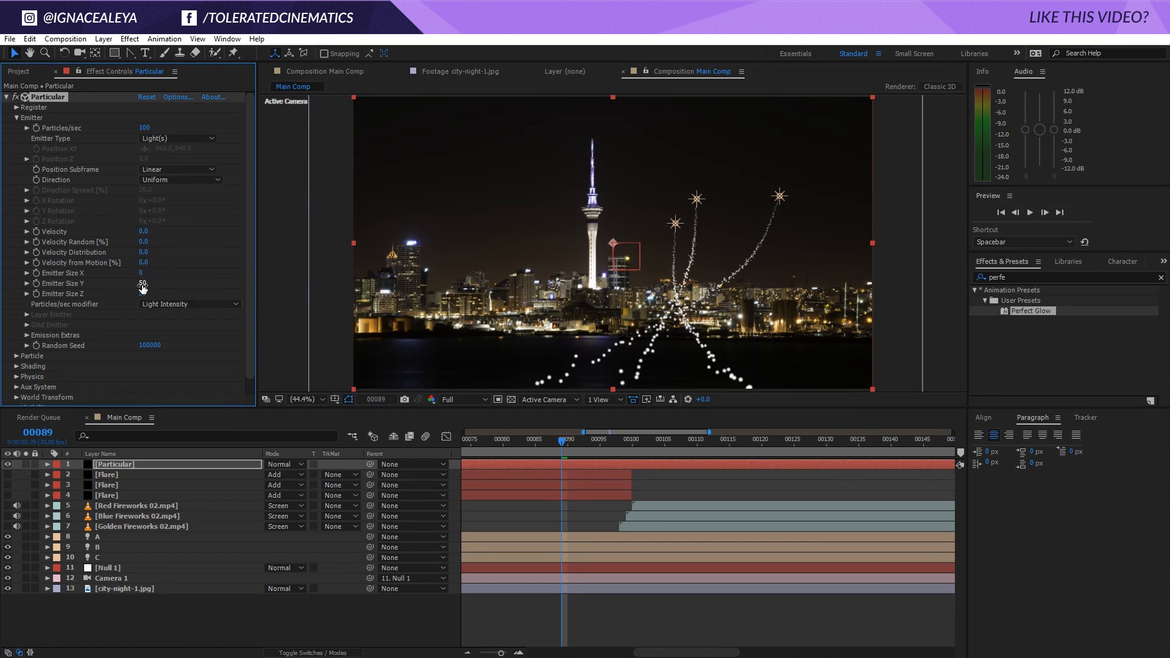
click(142, 294)
text(0)
click(217, 348)
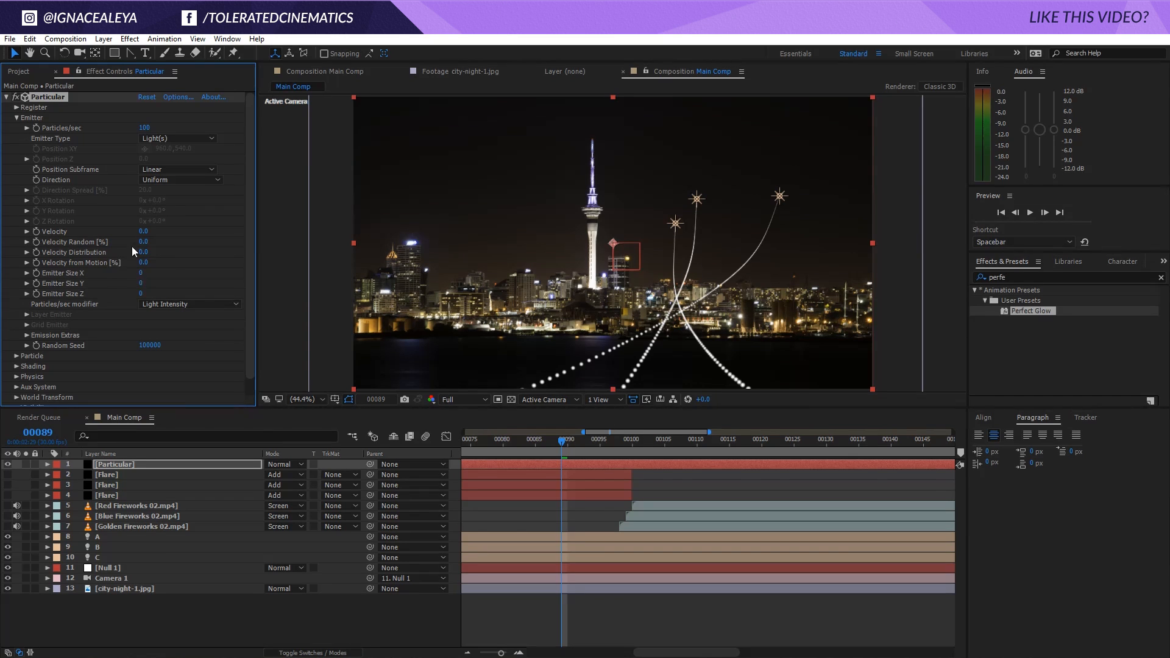
Step: Set the emitter's Velocity to 10, Velocity Random to 100% and Particles/sec to 20000
drag(143, 232, 565, 239)
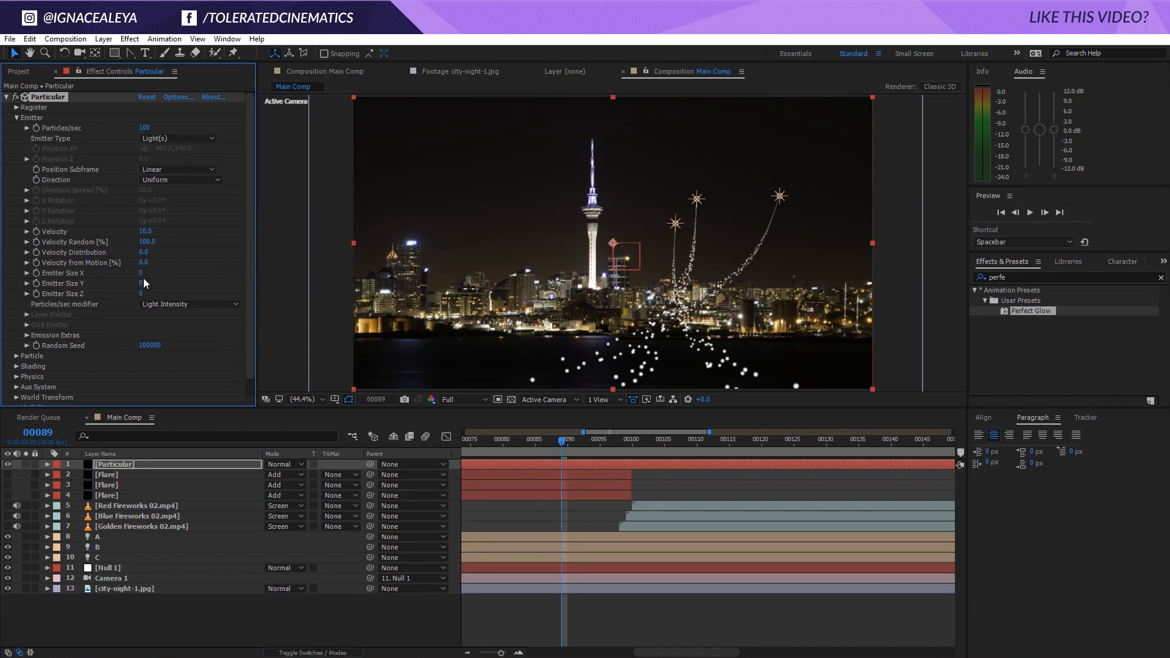
click(145, 128)
text(20000)
key(Return)
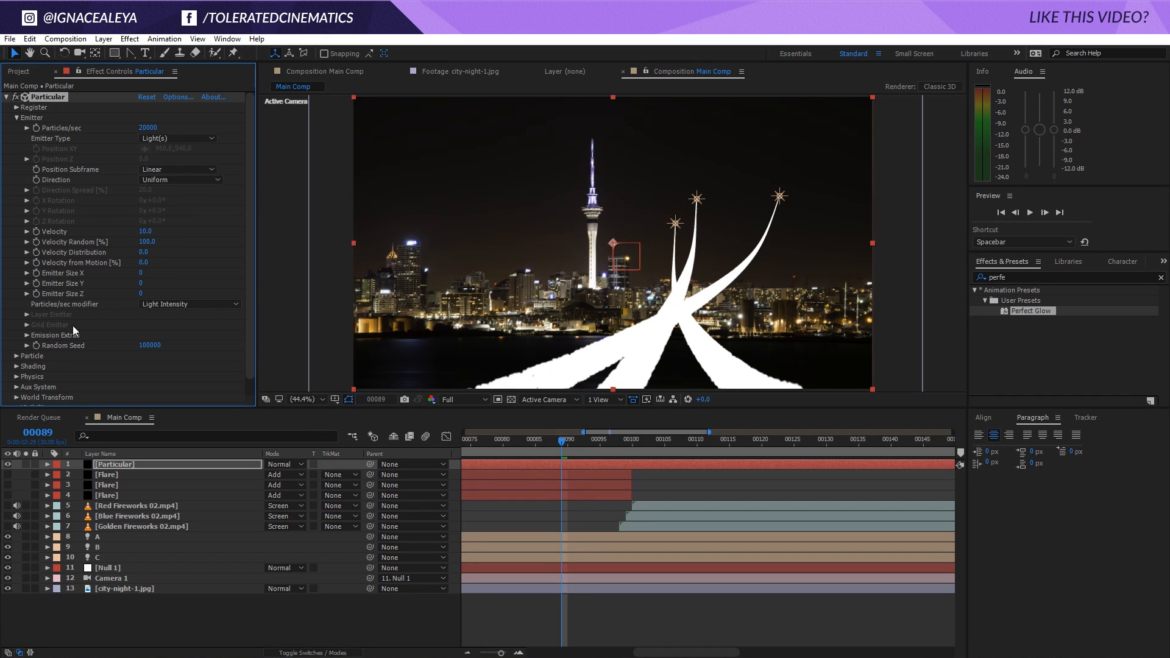
Step: Set the particle Size to 1.0 and Size Random to 100%
click(16, 356)
scroll(93, 293, down, 4)
drag(143, 266, 106, 267)
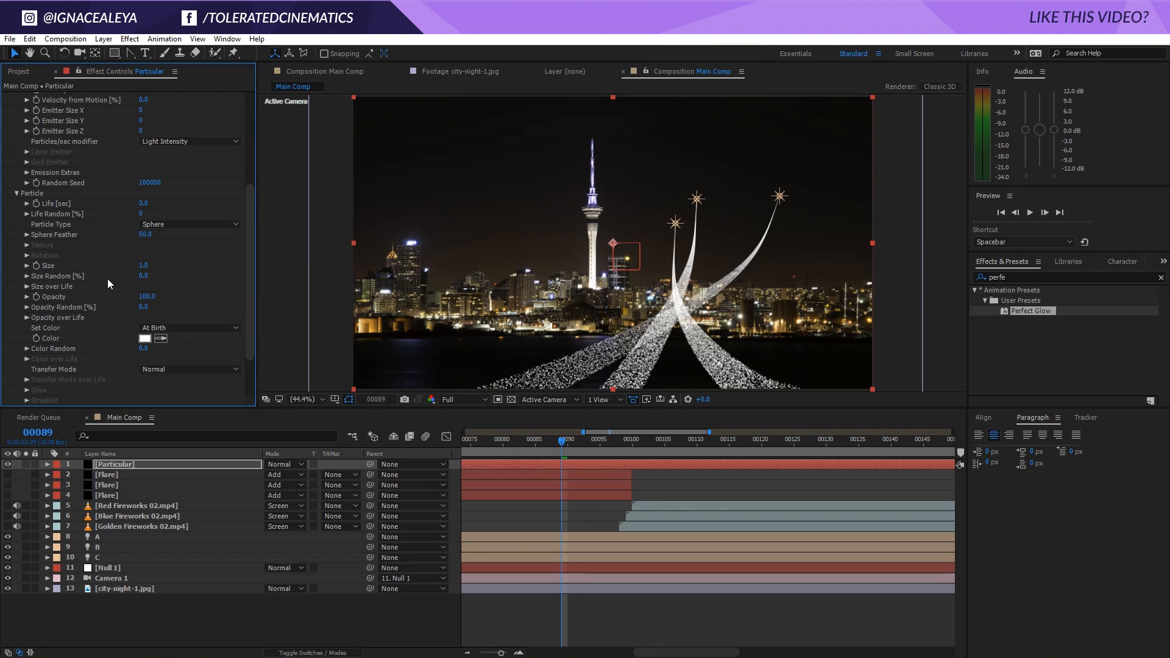
drag(148, 275, 240, 278)
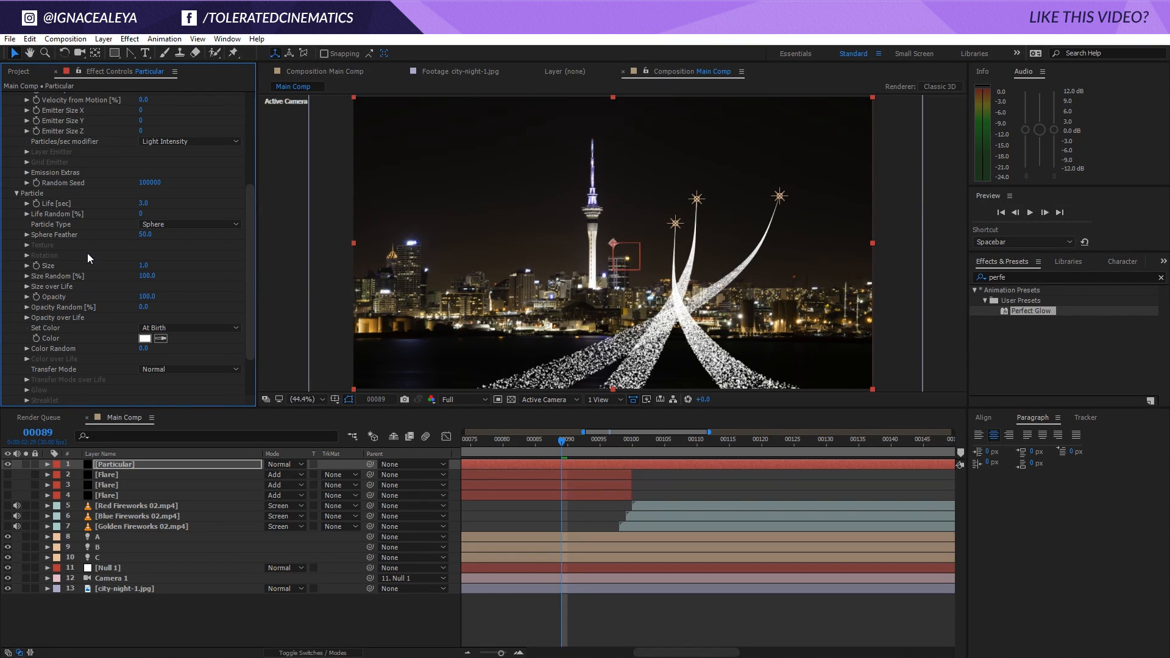
Step: Set the particle life to 2 seconds
scroll(87, 248, down, 1)
click(145, 176)
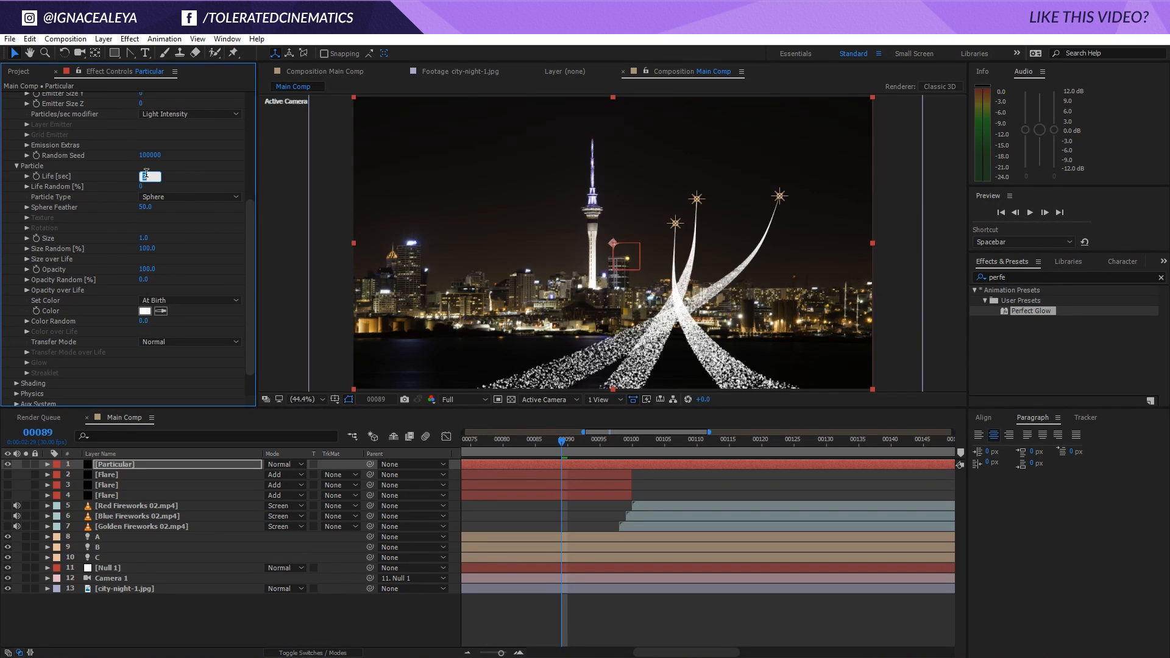
text(2)
key(Return)
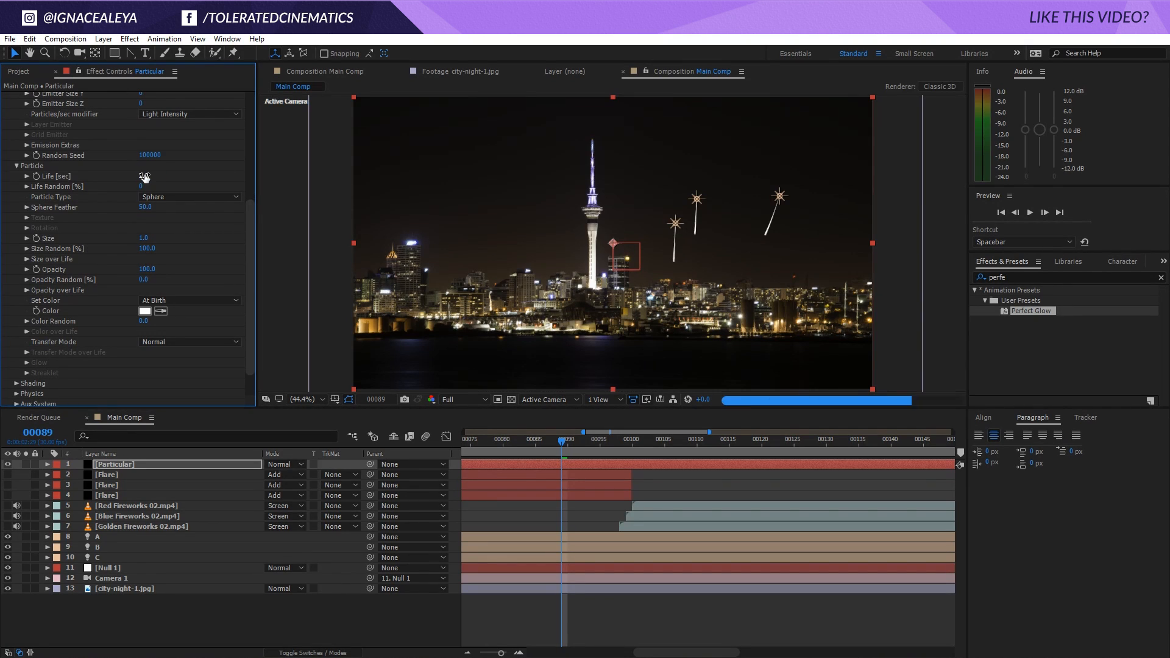
Step: Set Particular's Size over Life to a linear falloff and Opacity over Life to the flickering fade-out preset
click(27, 260)
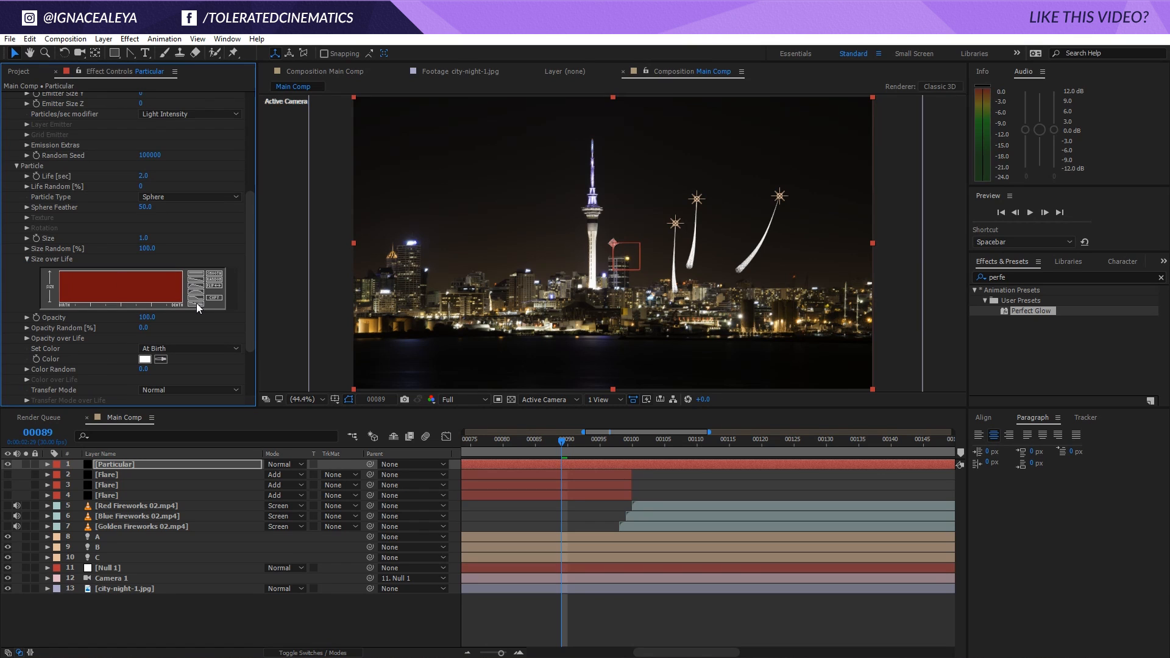
click(196, 282)
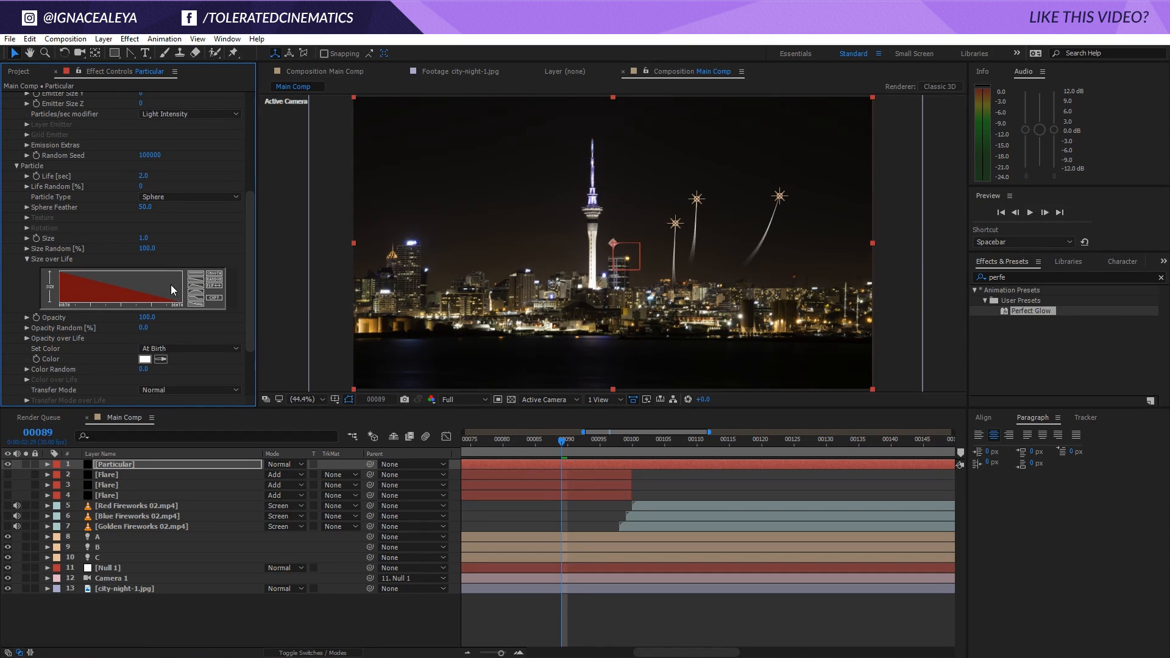
click(27, 339)
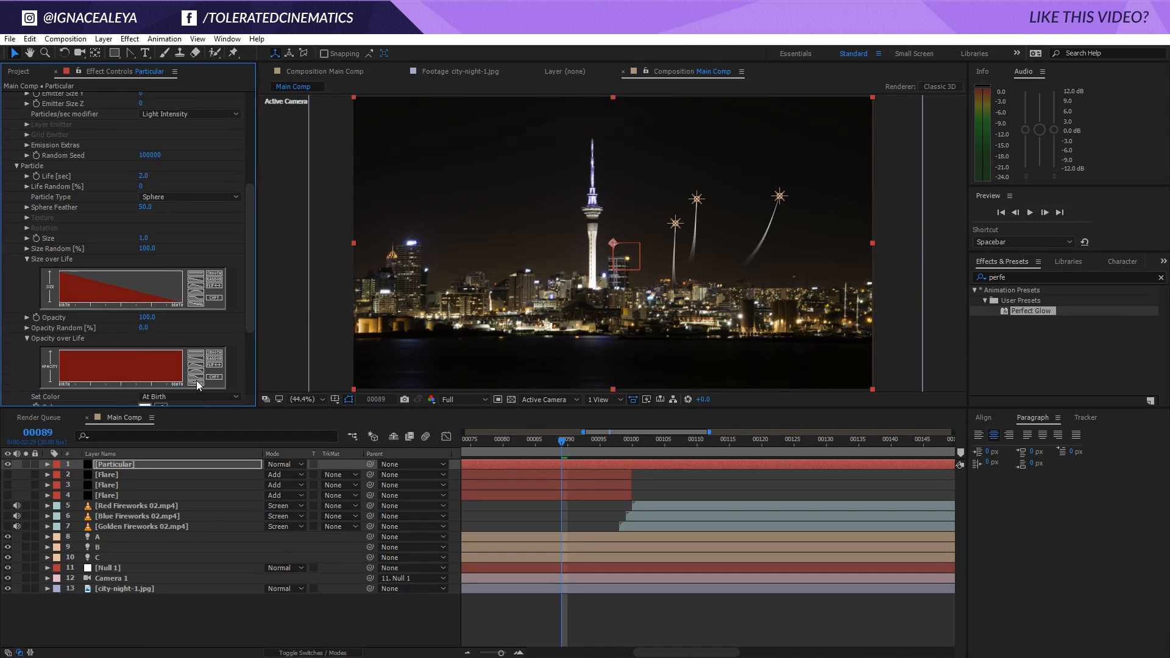
click(197, 383)
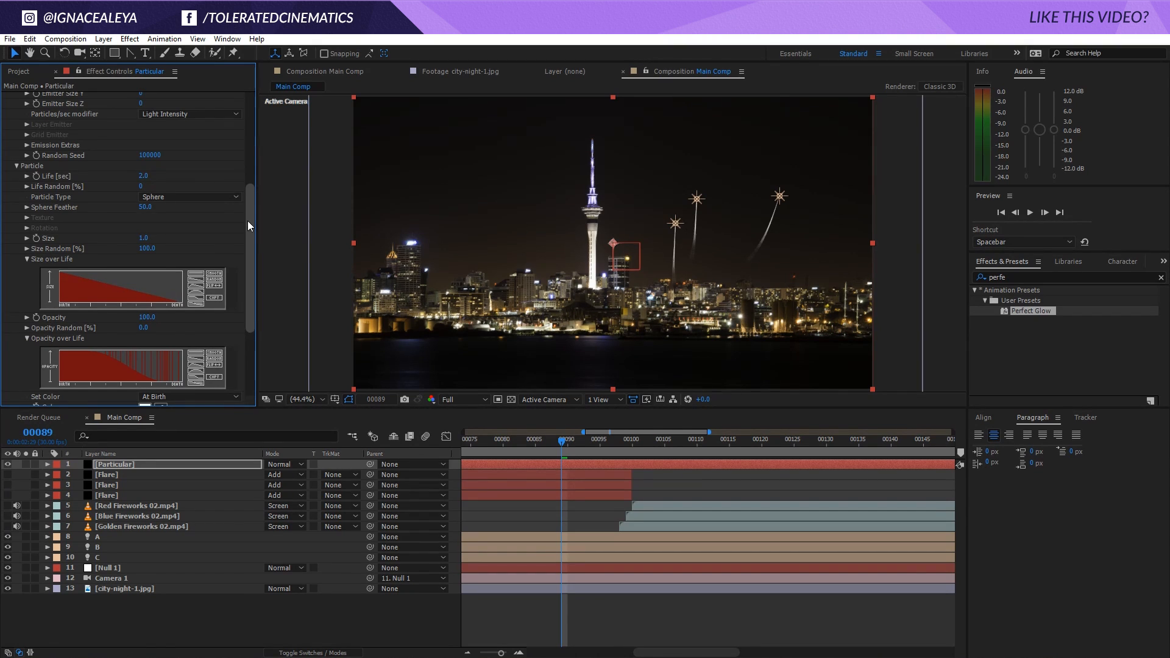
drag(248, 226, 254, 291)
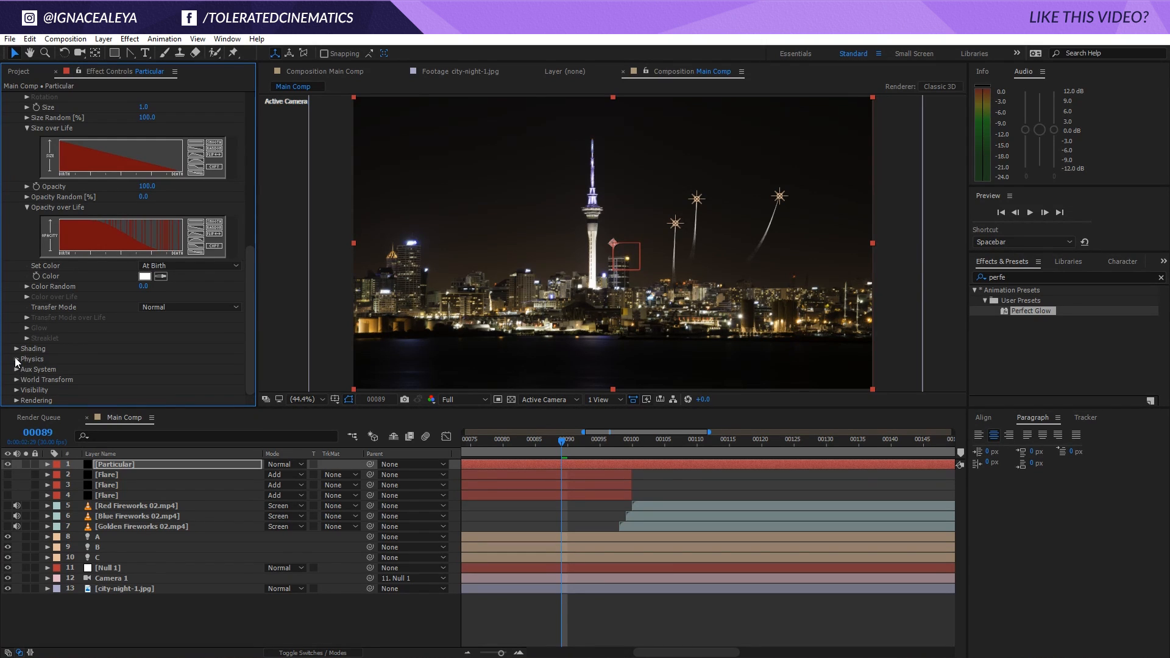
click(145, 276)
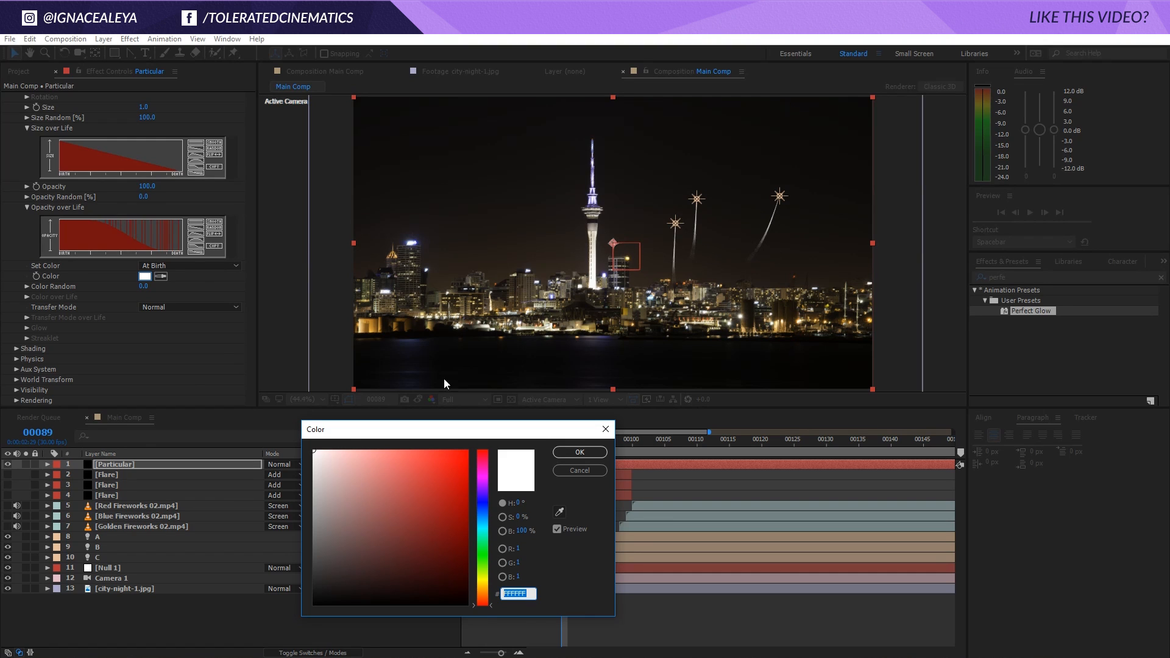
click(583, 471)
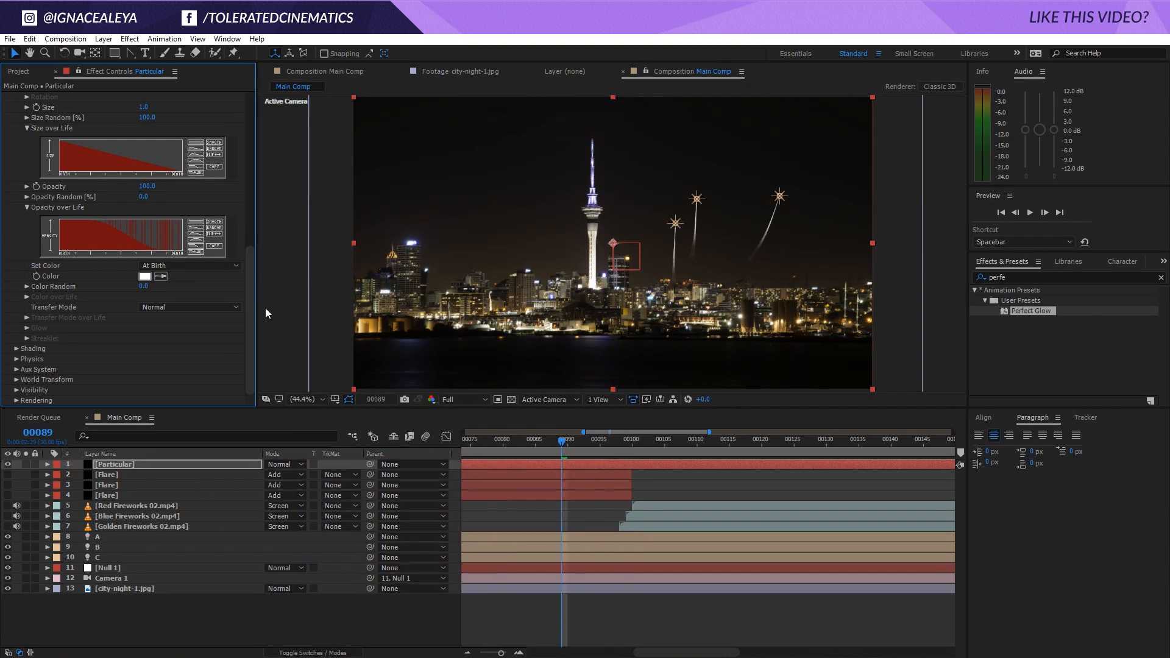
Step: Limit Particular's light emitters to lights whose name starts with C
scroll(246, 271, up, 5)
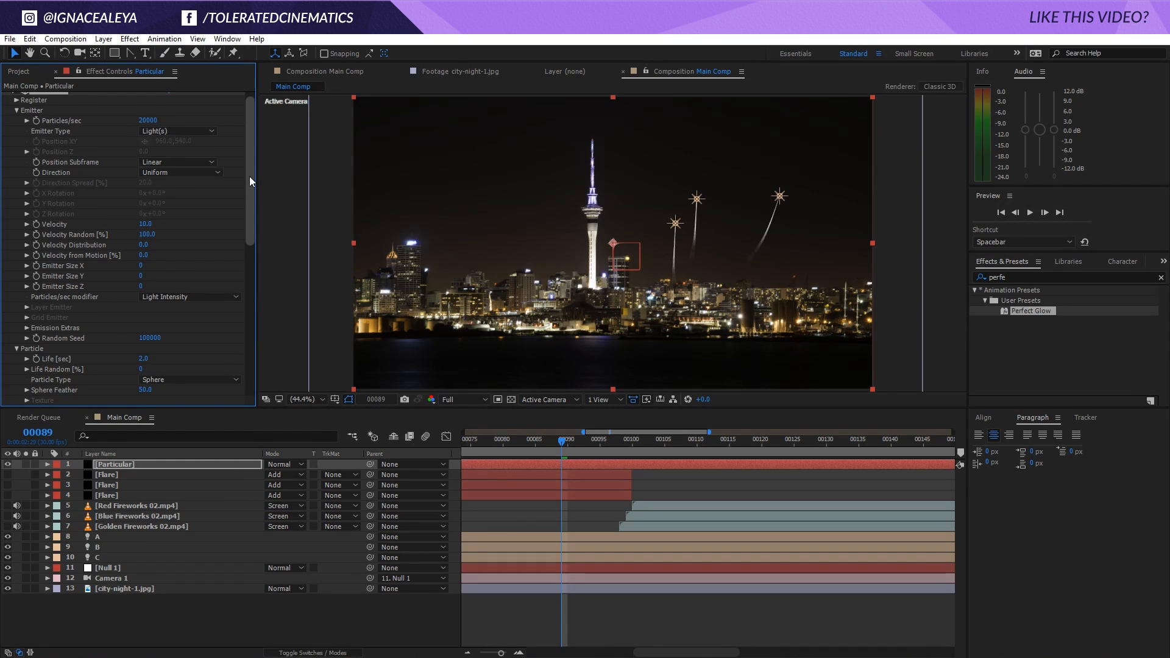
scroll(250, 177, up, 1)
click(174, 96)
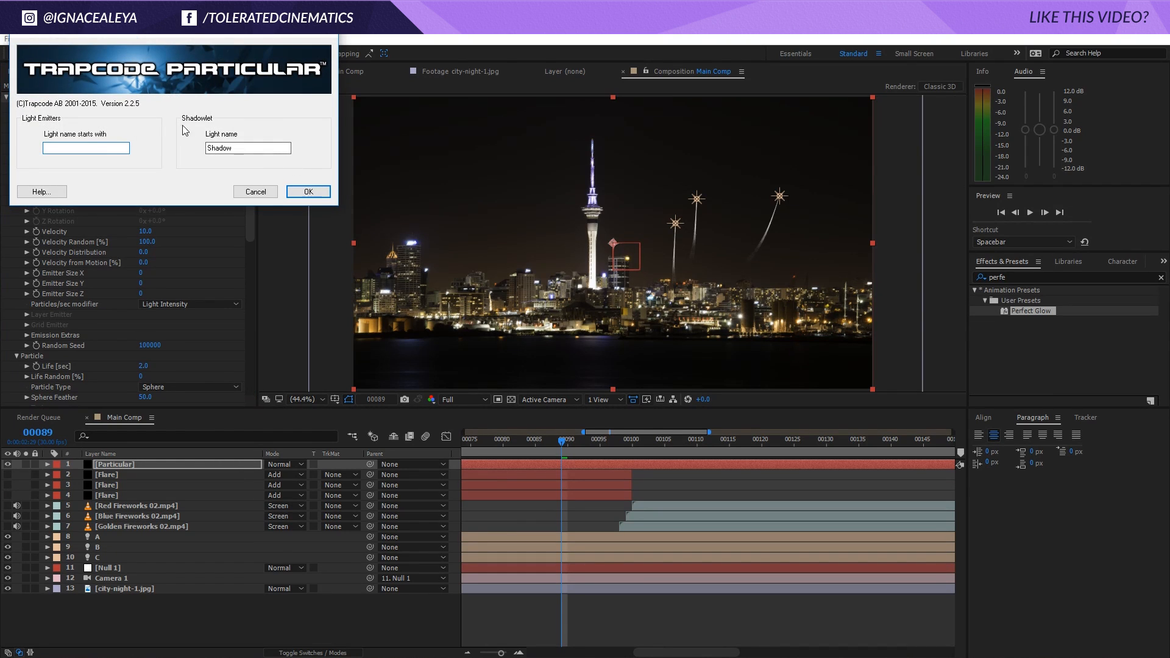
click(307, 191)
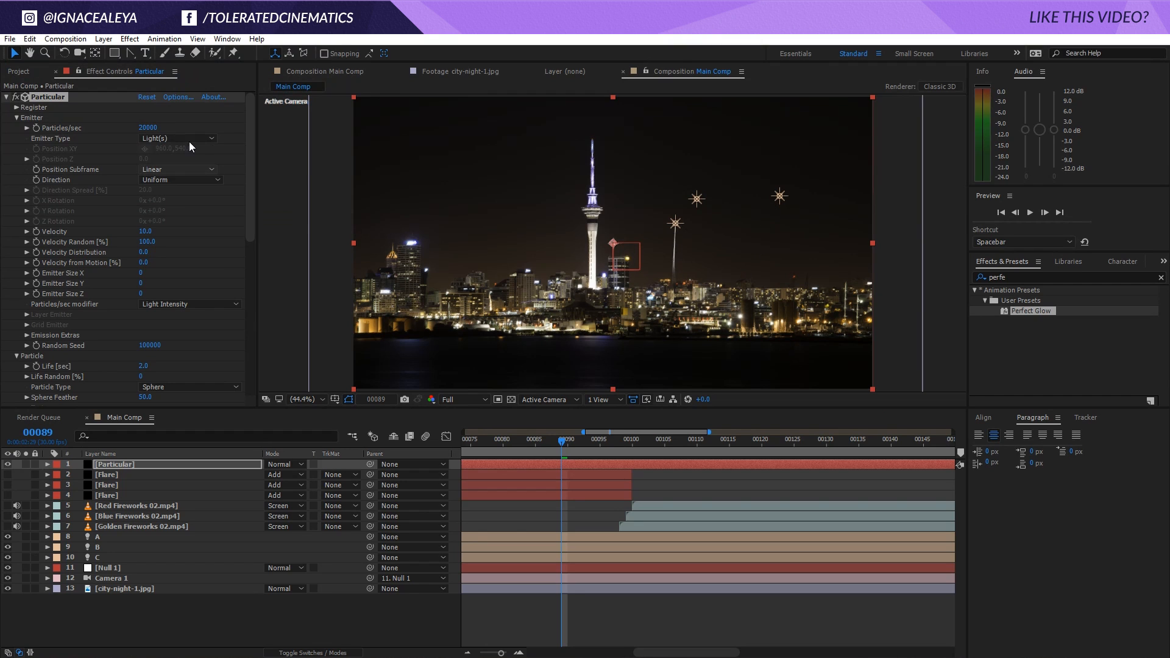
click(178, 96)
click(96, 148)
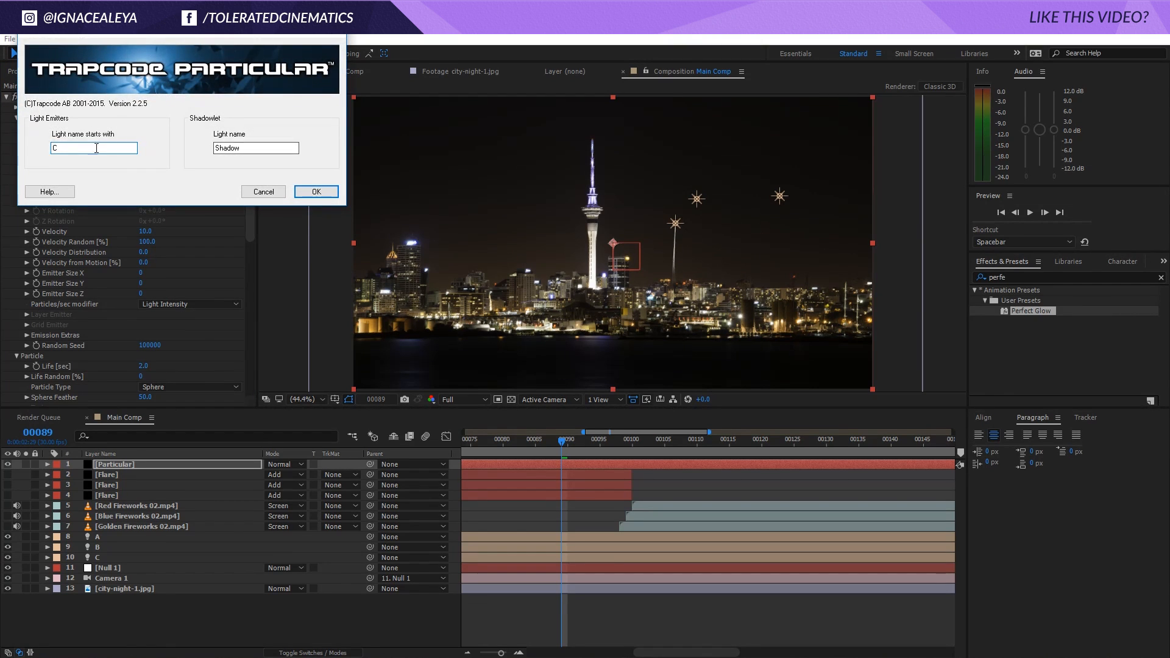
click(313, 191)
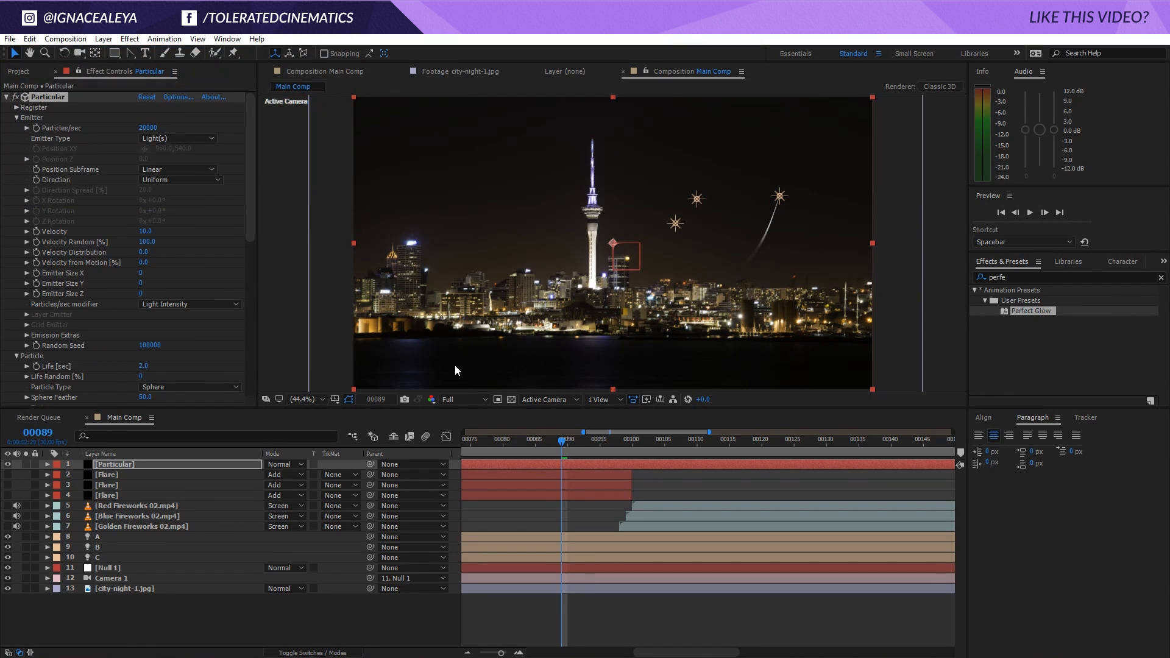
Step: Set Affect Position to 113 in the Turbulence Field of Particular's Air physics, checking the trail around frame 94
click(594, 444)
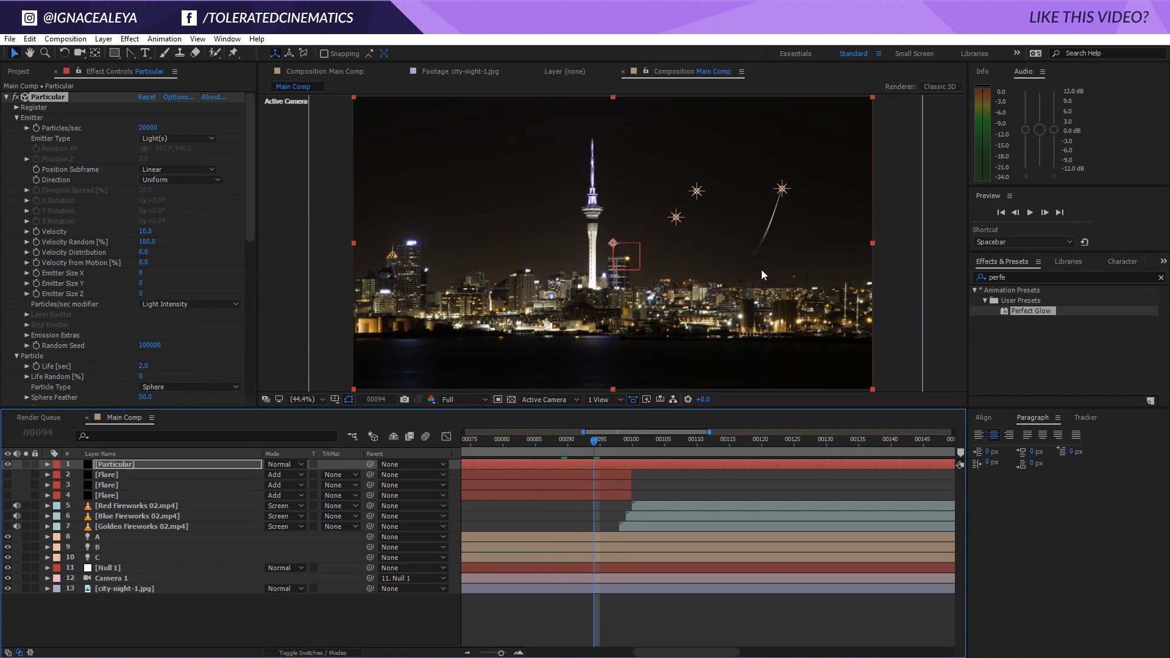
scroll(767, 263, up, 1)
scroll(767, 263, up, 2)
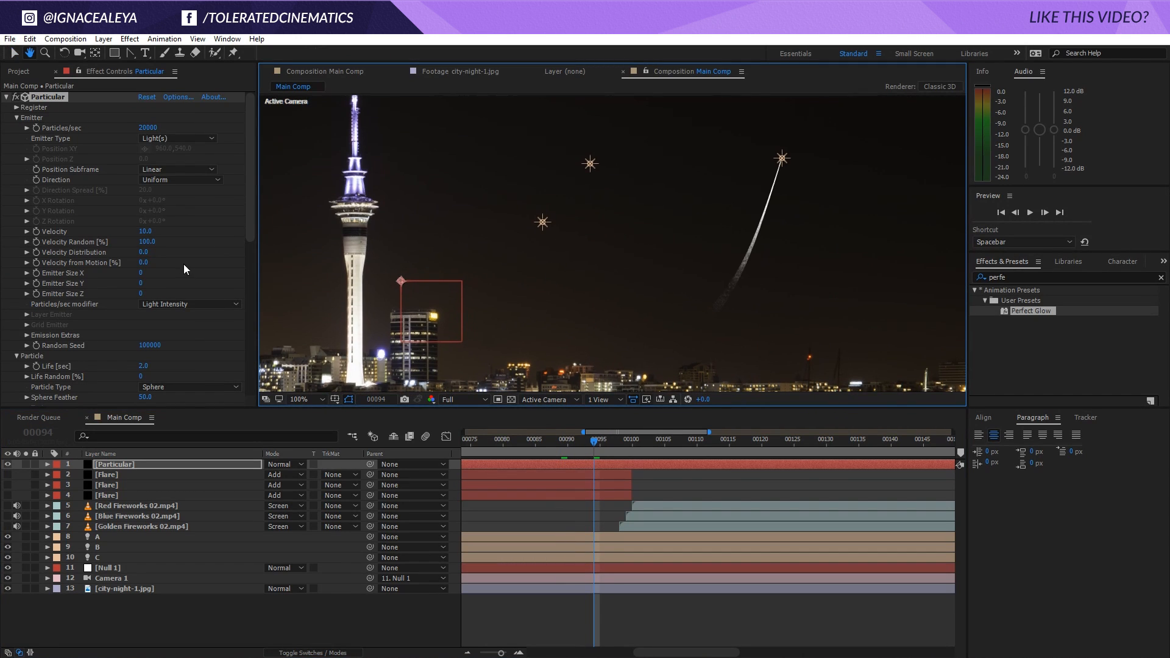
drag(249, 222, 250, 378)
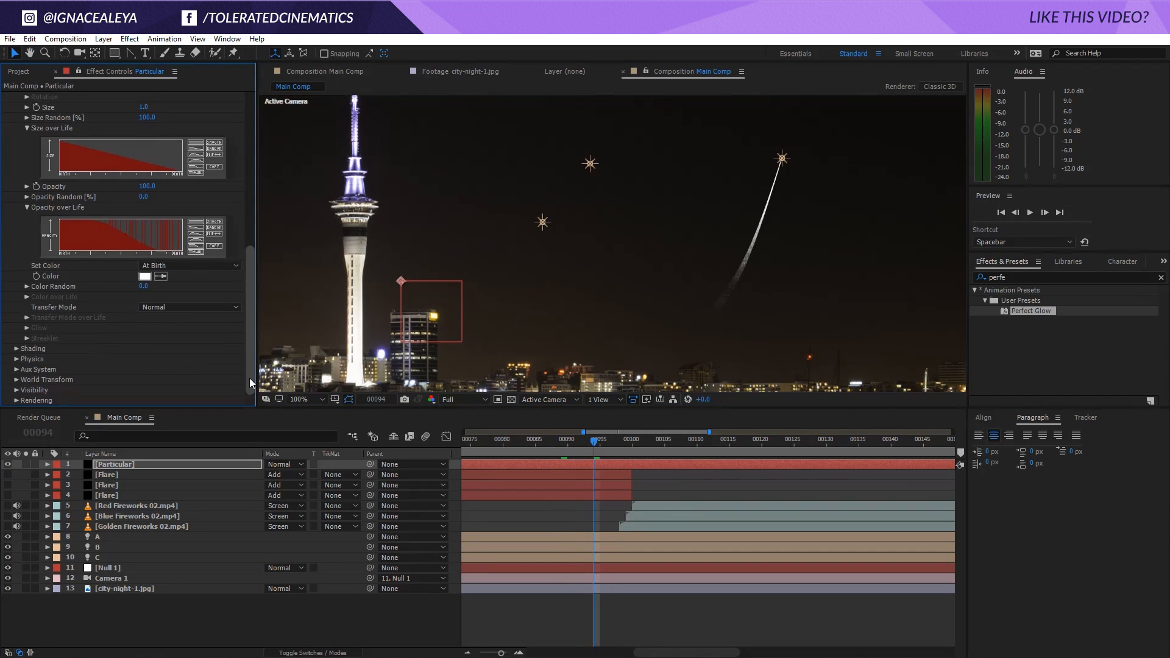
click(17, 360)
click(26, 390)
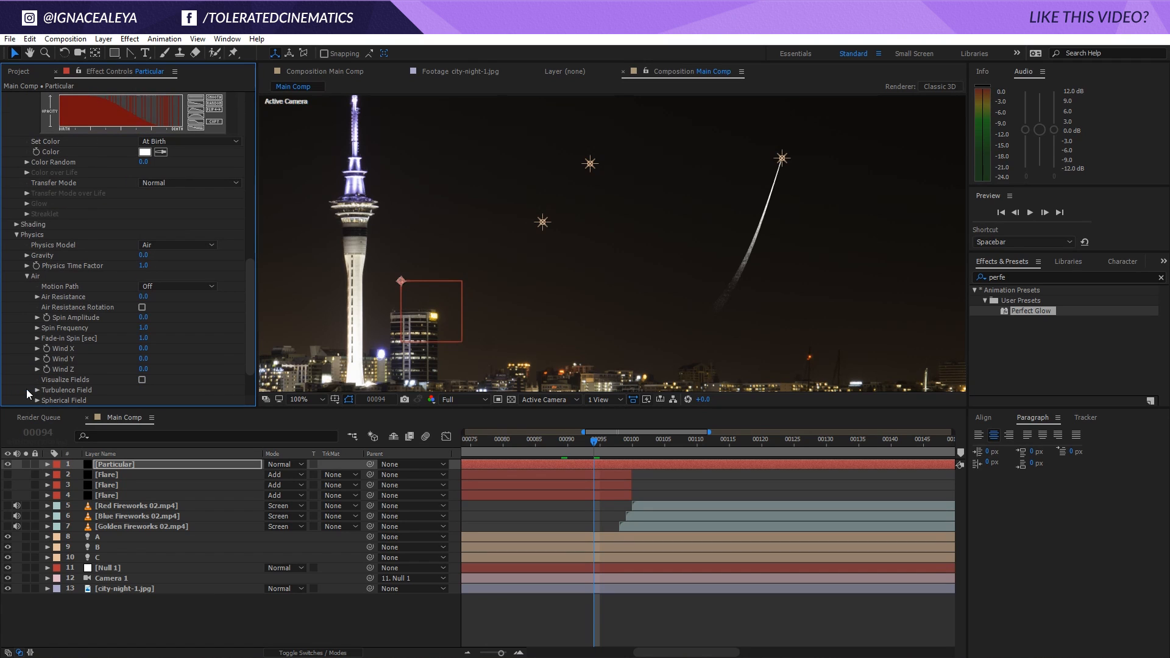
click(36, 391)
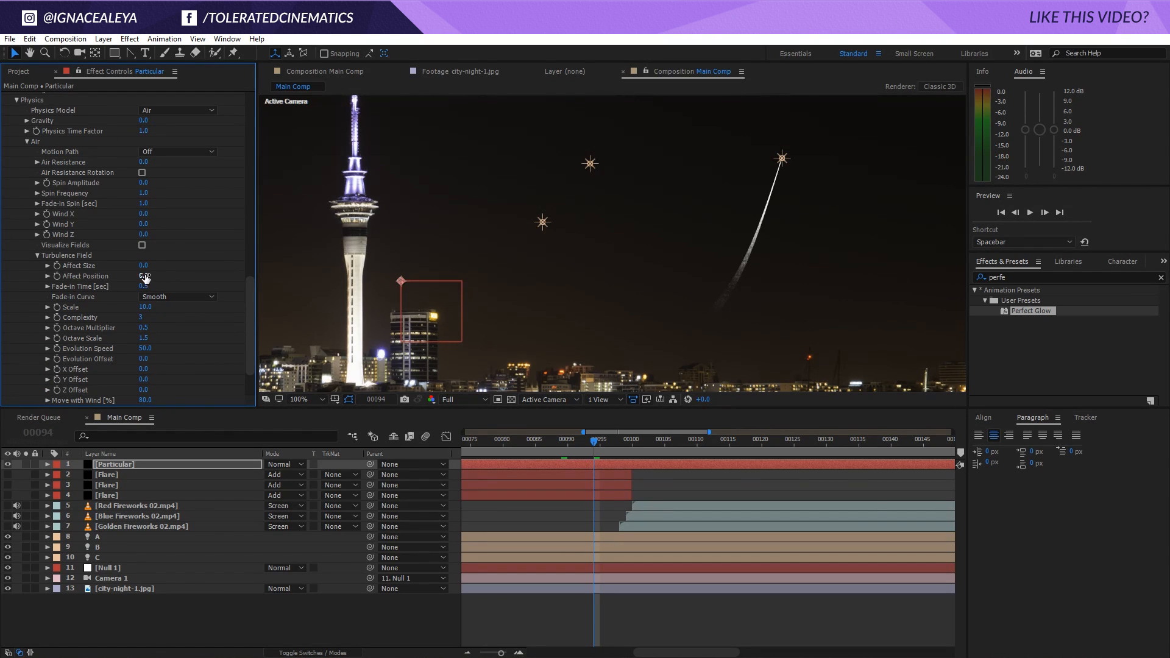
drag(145, 278, 215, 278)
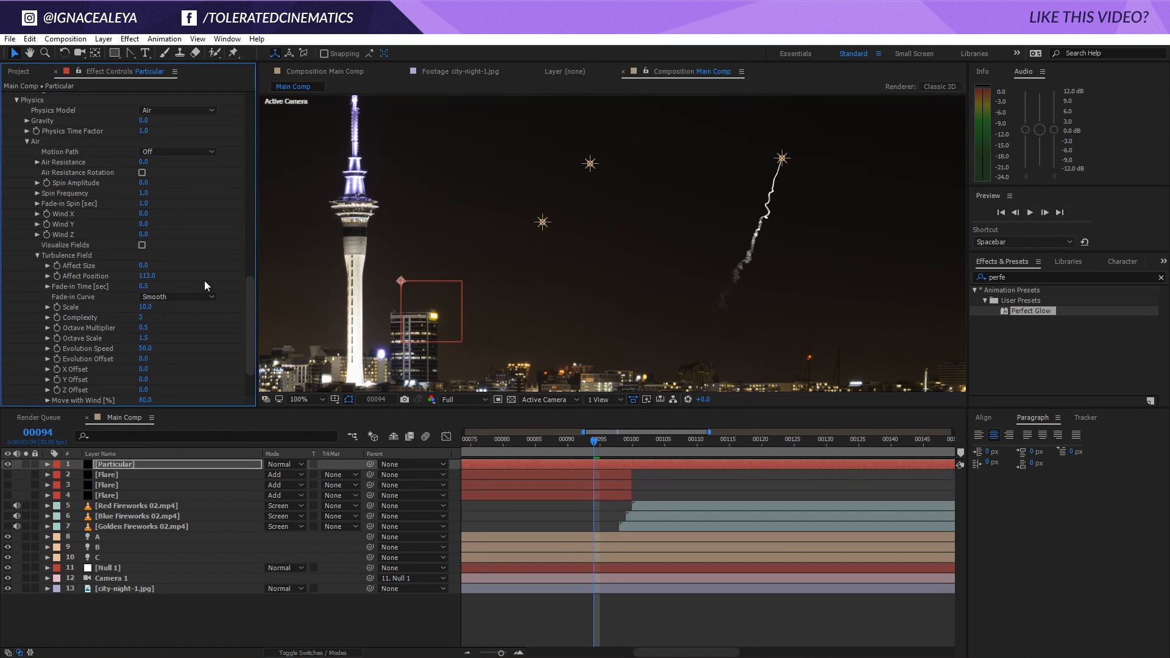
Step: Set the Turbulence Field's Complexity to 6 and its Scale to 5
click(140, 318)
text(6)
key(Return)
click(146, 307)
text(5)
key(Return)
scroll(251, 349, down, 3)
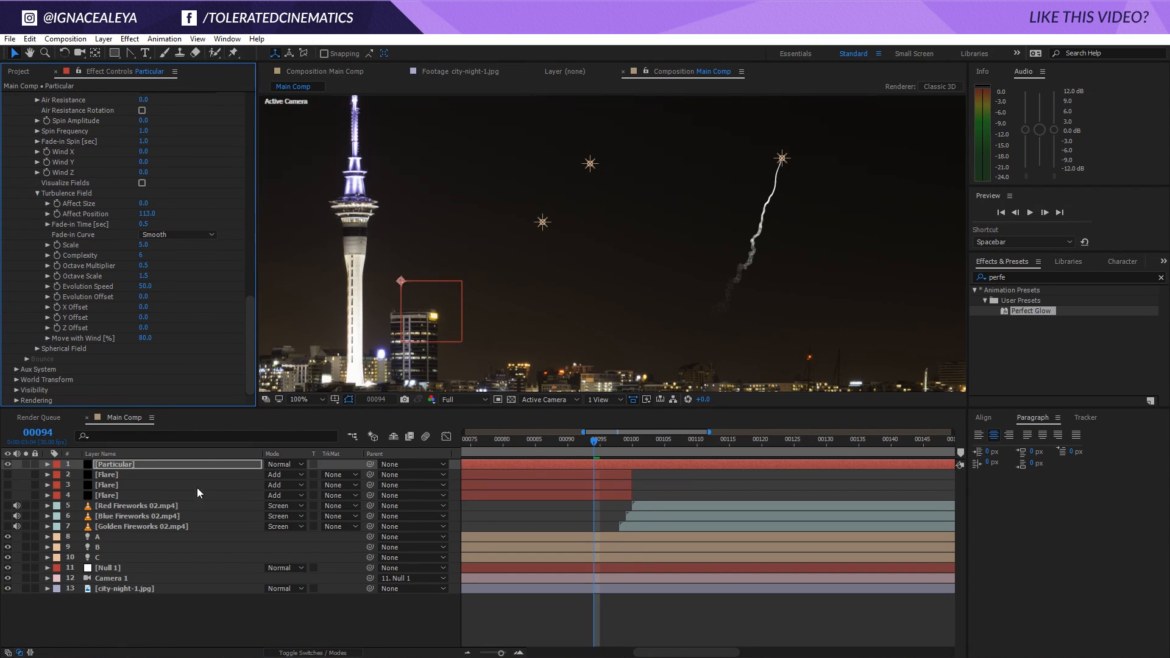
Step: Set the particle Opacity to 38 and Opacity Random to 100%
click(146, 464)
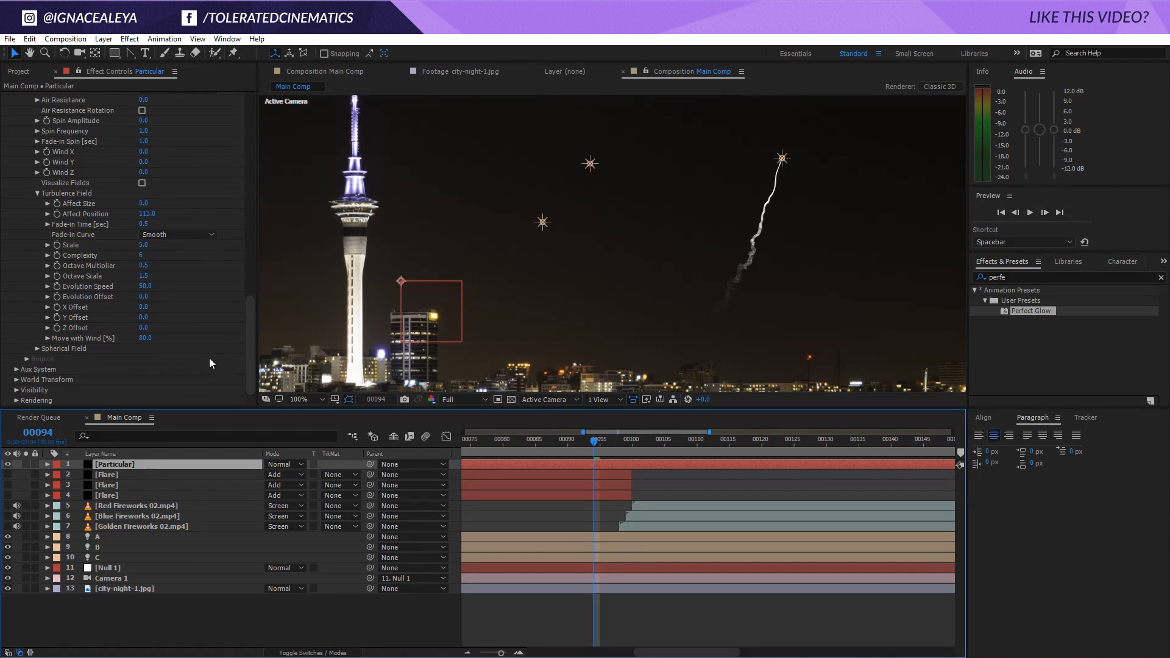
drag(251, 342, 251, 139)
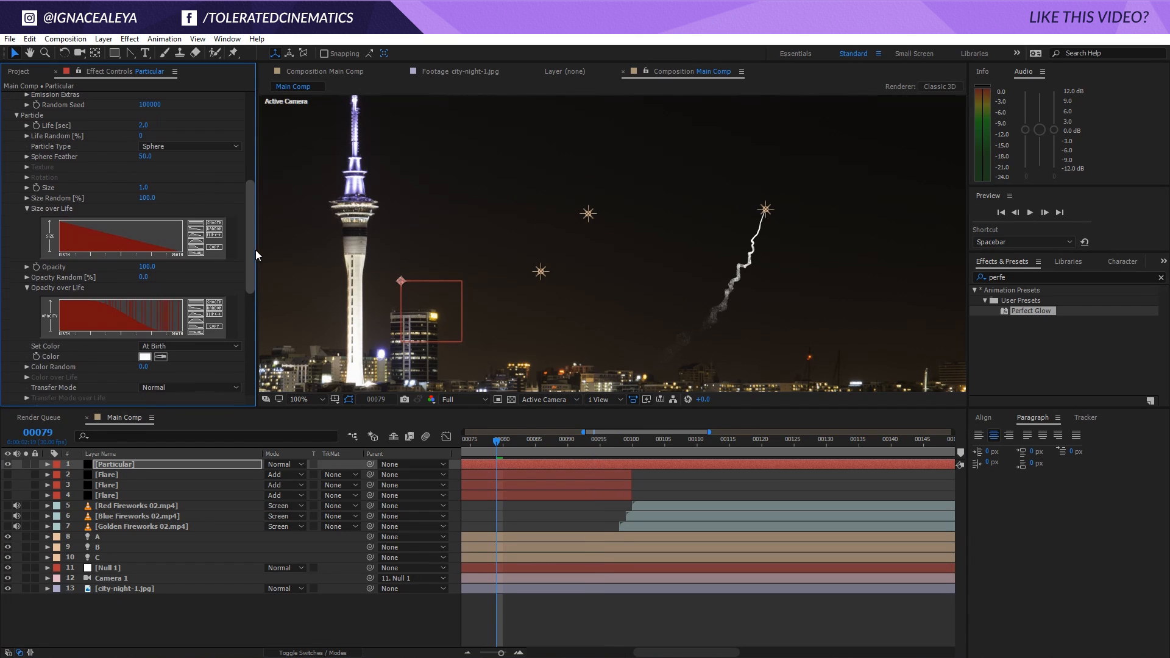
drag(255, 250, 261, 229)
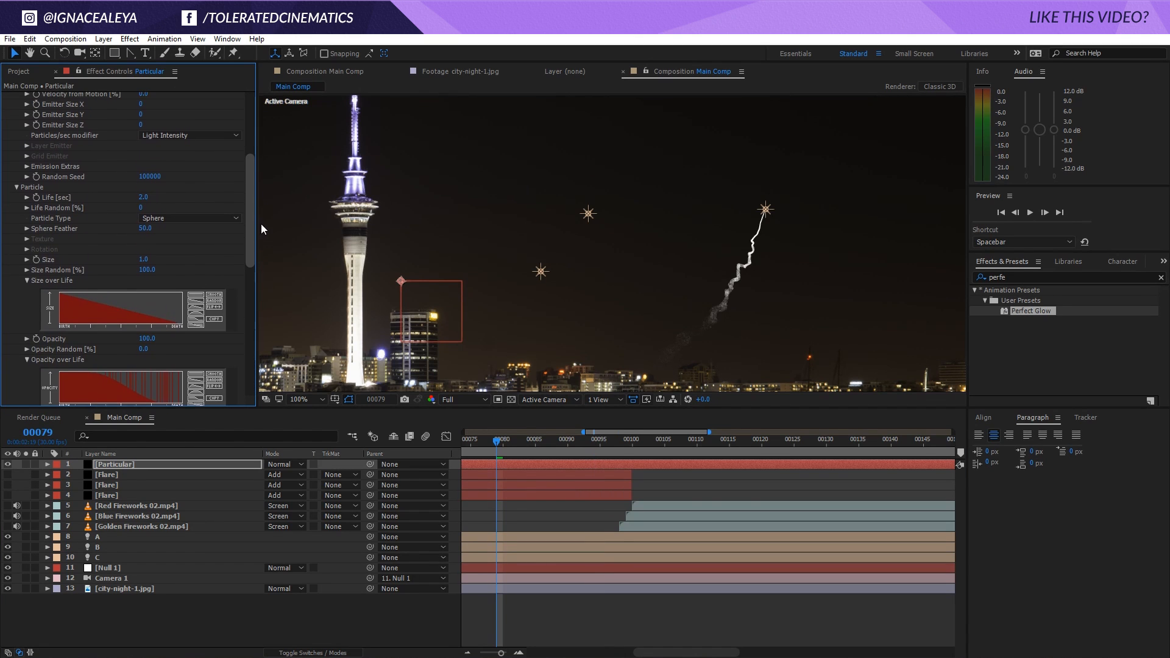
scroll(84, 231, up, 1)
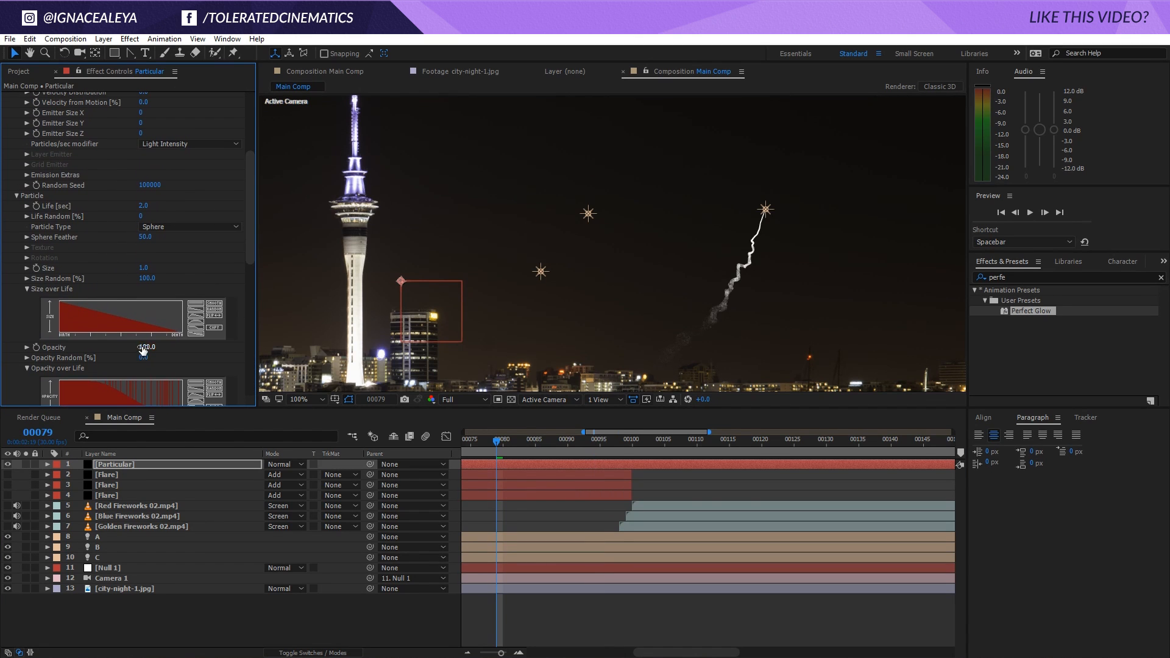
drag(143, 349, 212, 353)
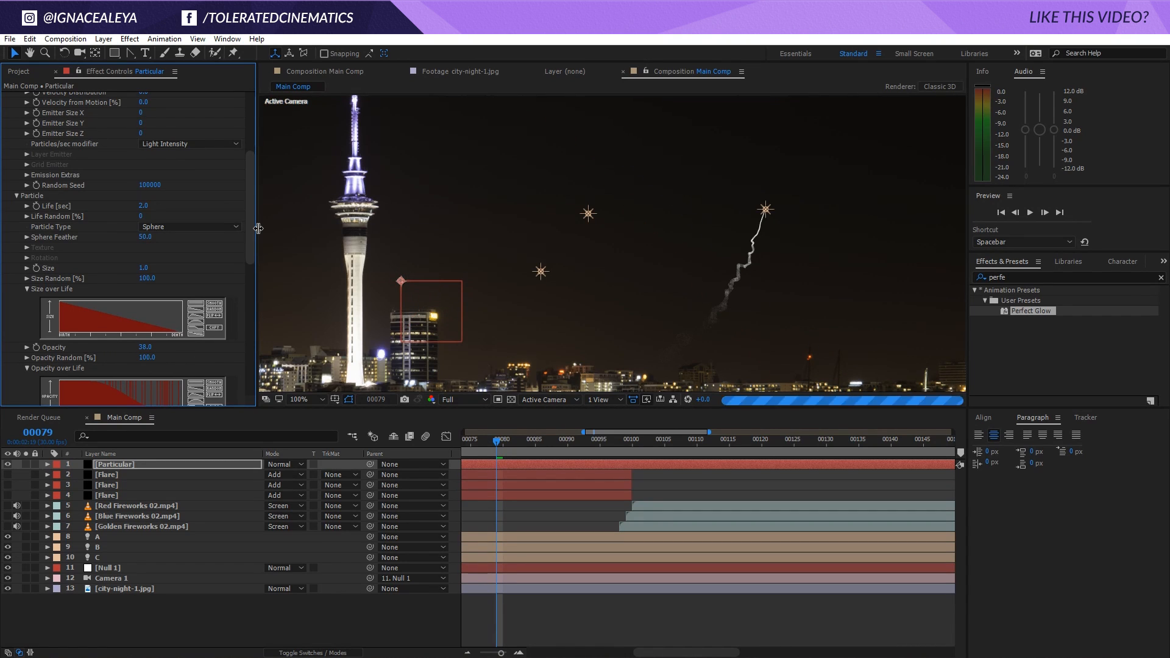
drag(251, 236, 247, 296)
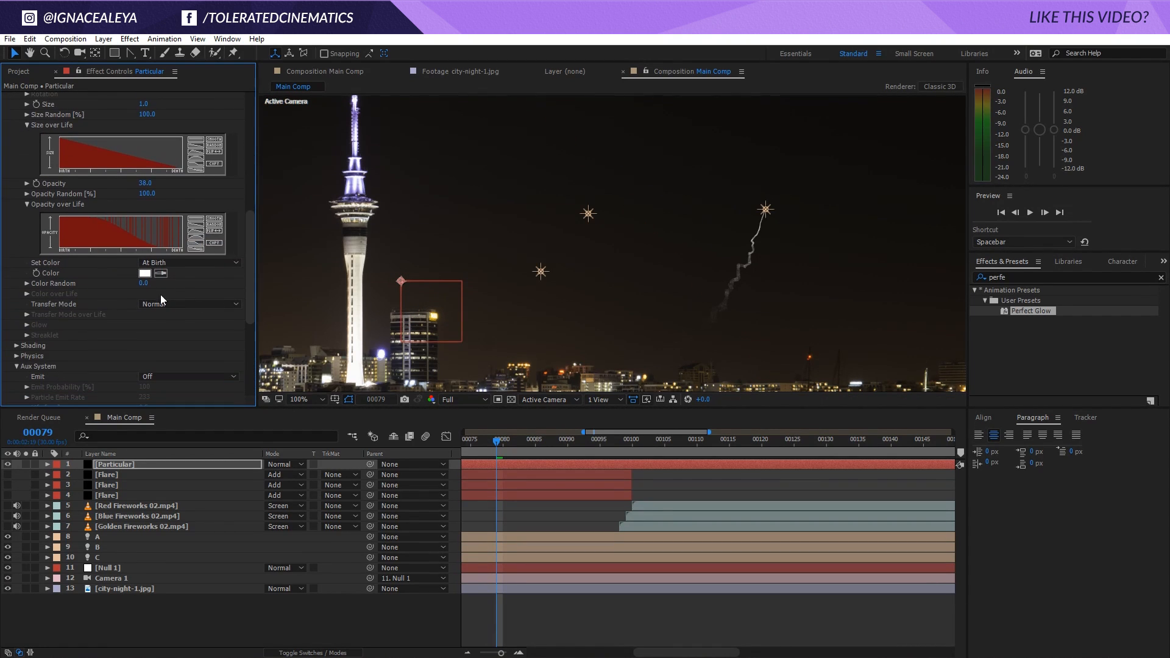
click(142, 275)
click(569, 469)
Step: Set the particle color to Over Life and apply the white-to-cyan-to-blue gradient preset
click(171, 261)
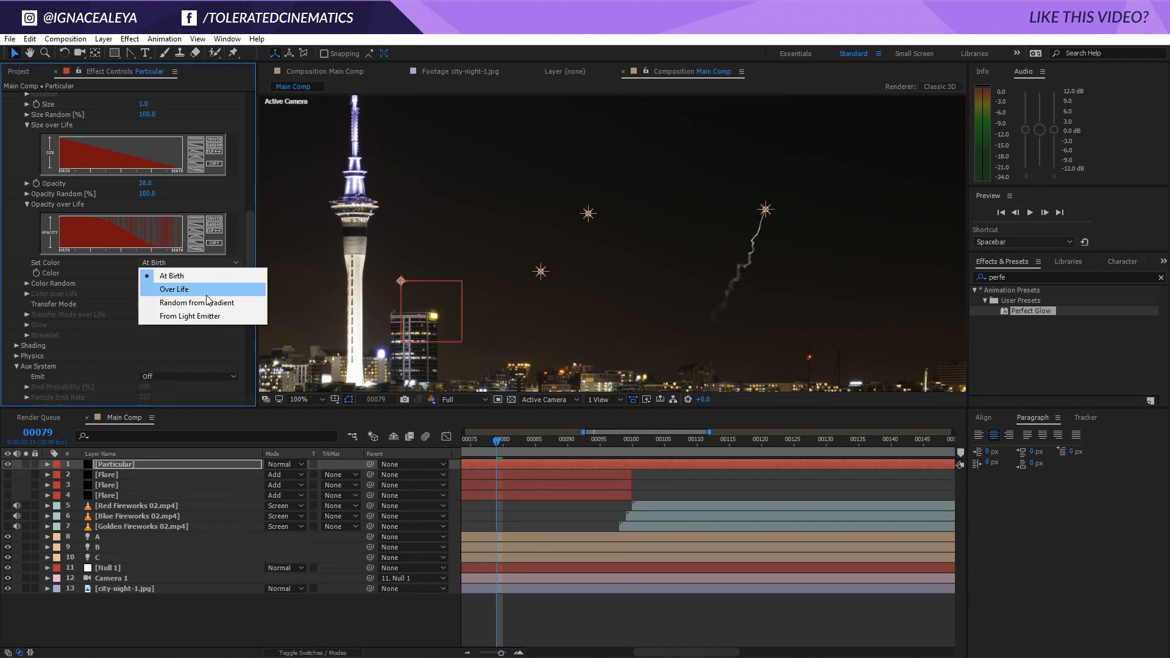
click(200, 294)
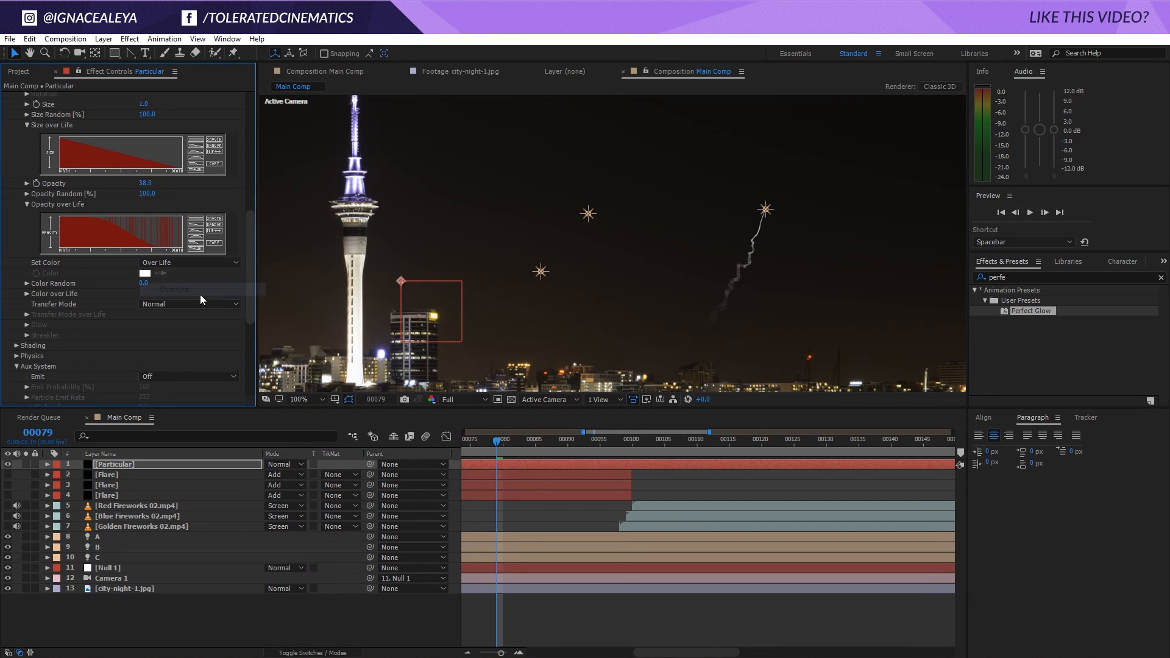
click(28, 293)
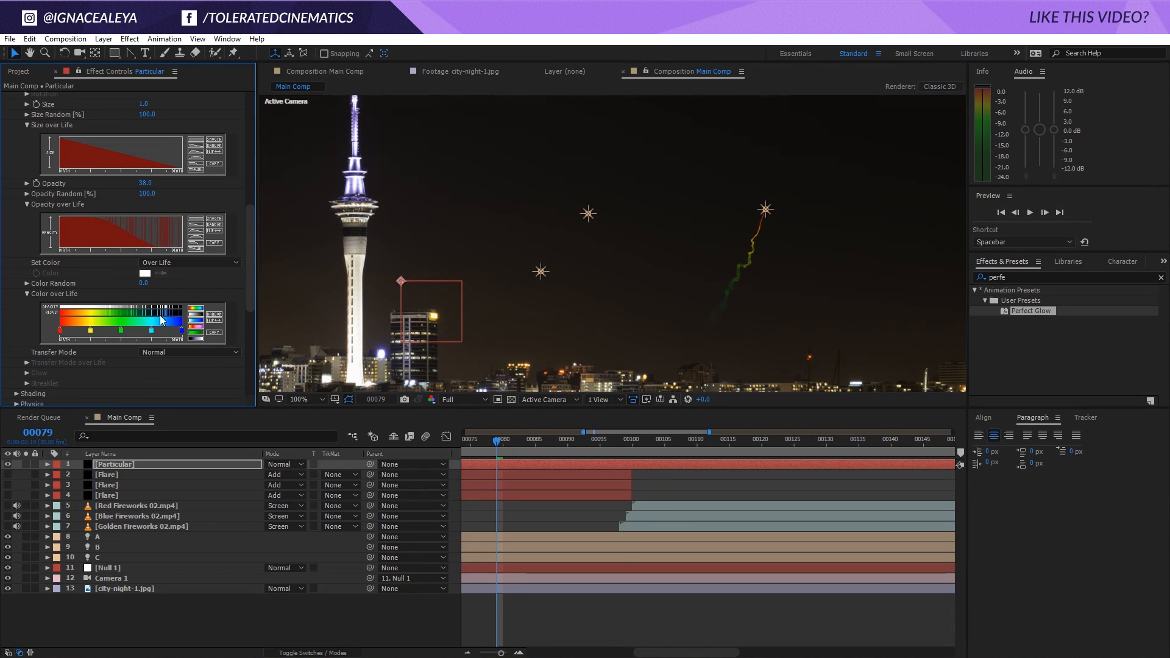
click(196, 321)
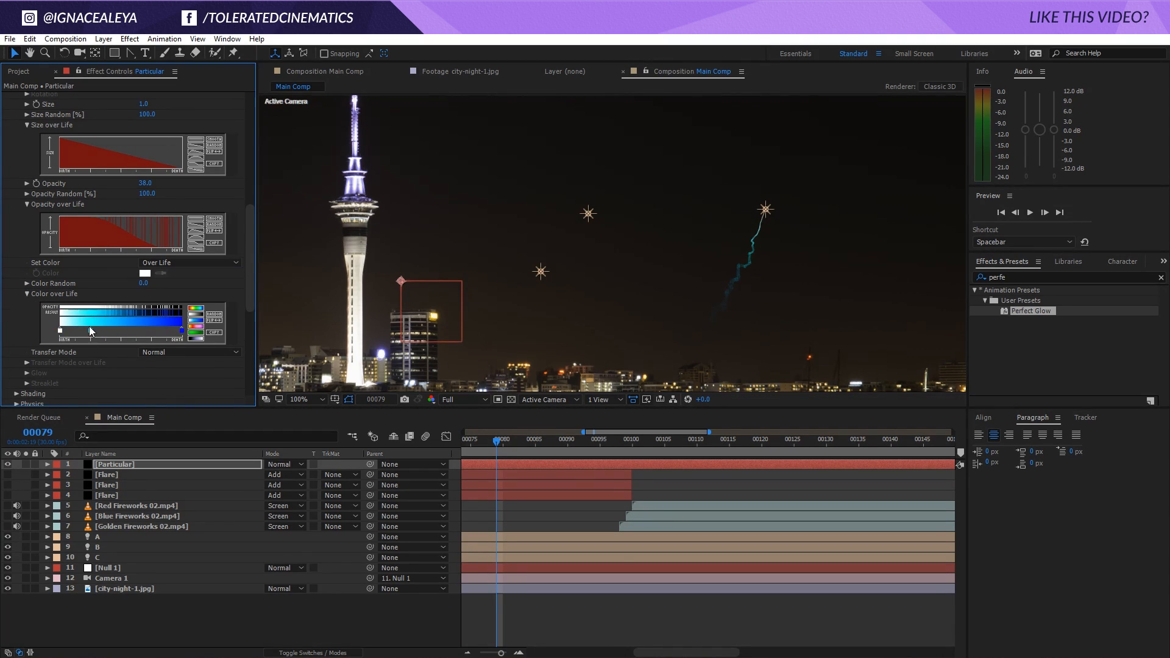
Step: Recolor the Color over Life gradient's cyan stop to light blue 62CDFF and its end stop to darker blue 1B38CD
double_click(90, 330)
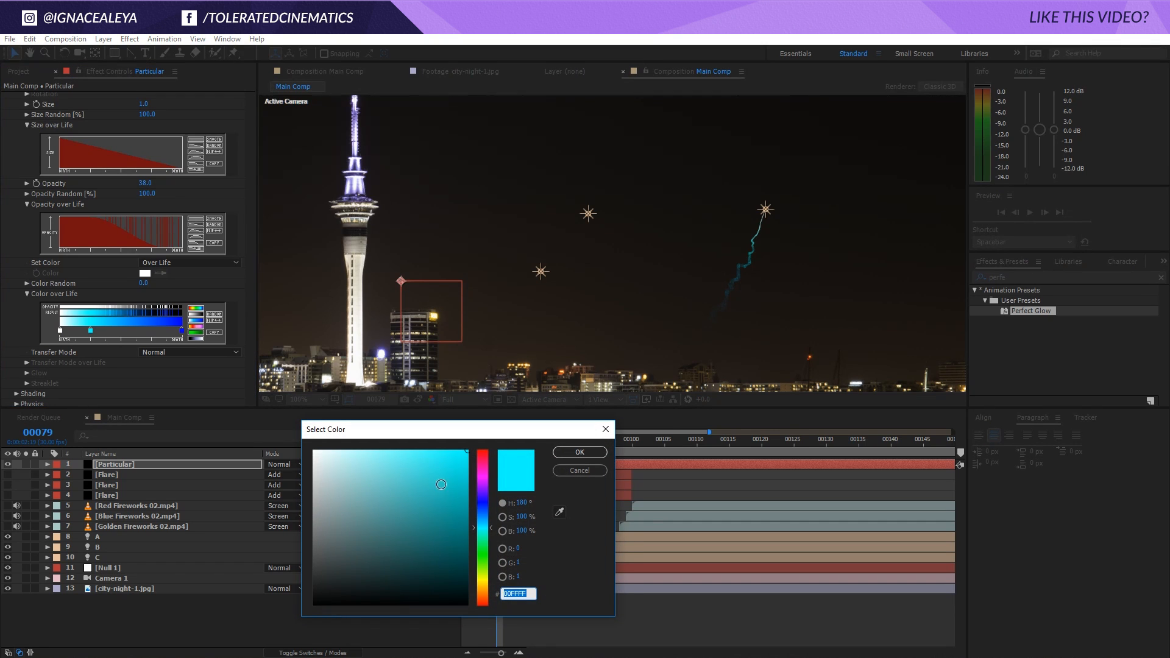
click(480, 519)
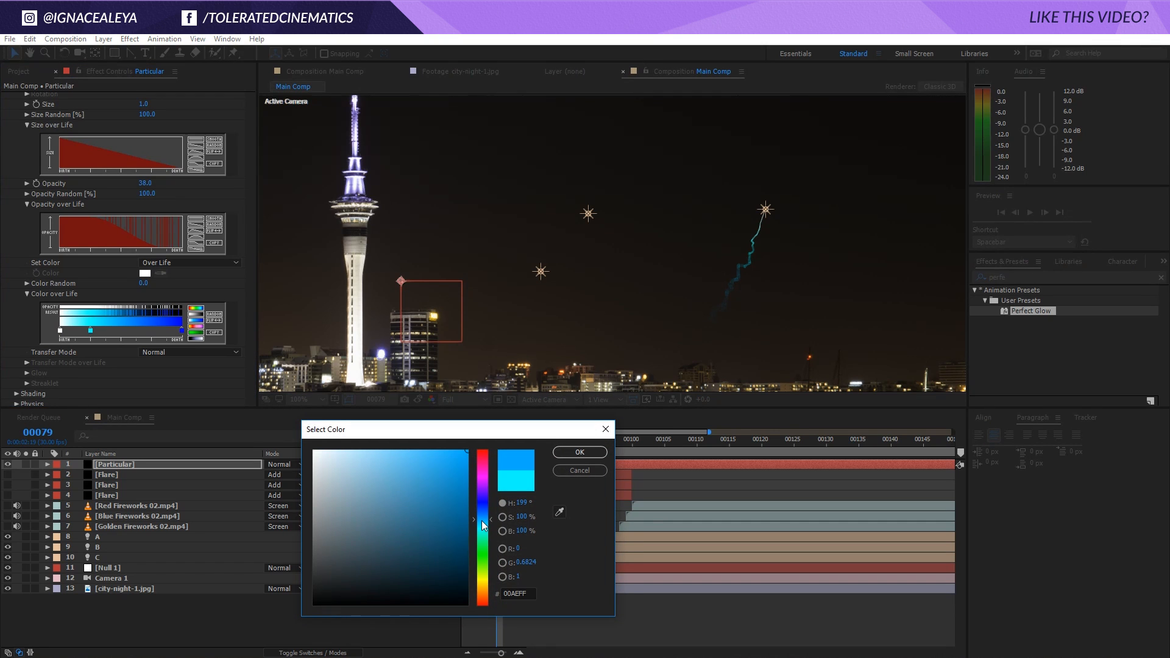
click(409, 450)
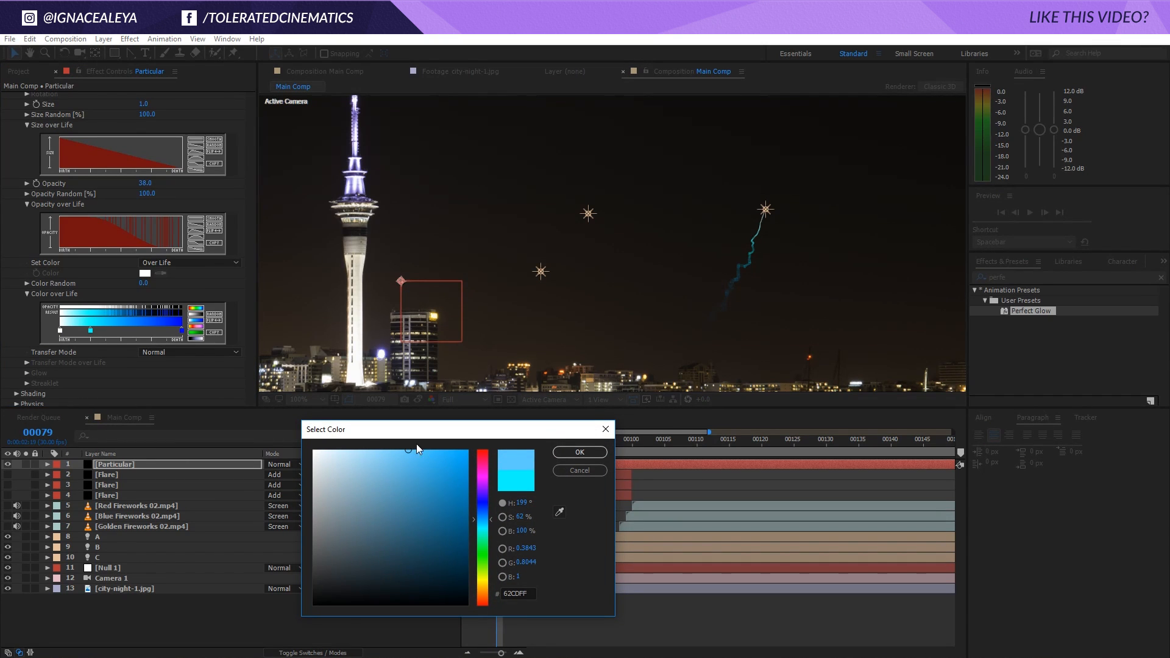
double_click(181, 330)
drag(482, 521, 482, 506)
click(448, 480)
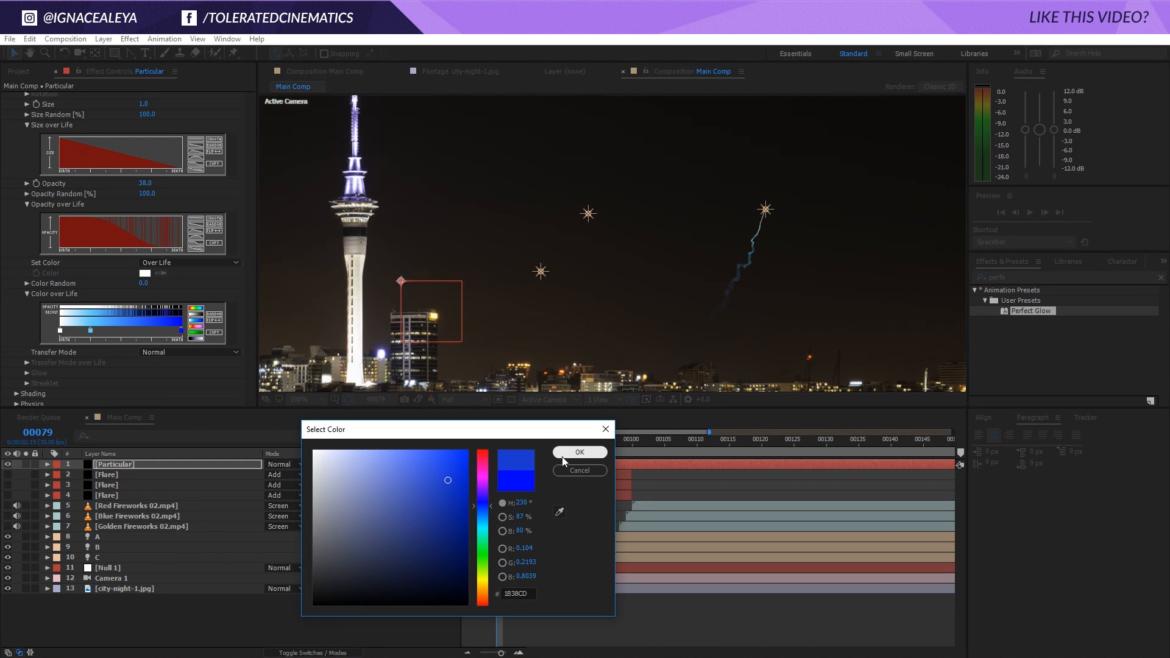
click(579, 452)
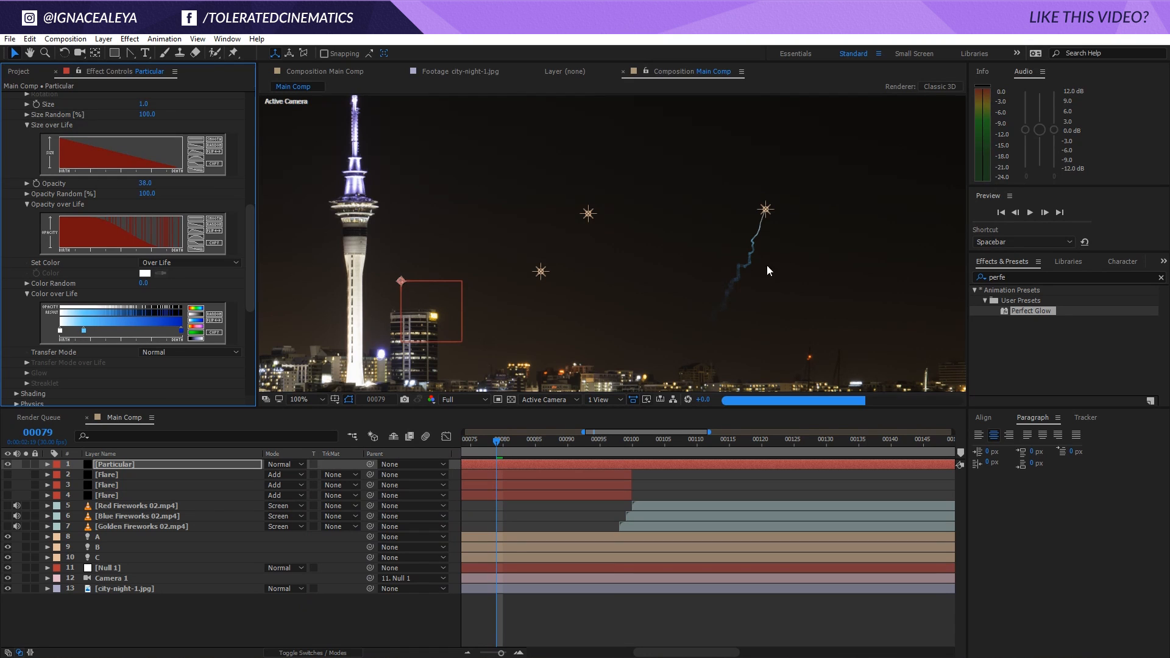
Step: Set the particle Transfer Mode to Add
click(159, 352)
click(182, 382)
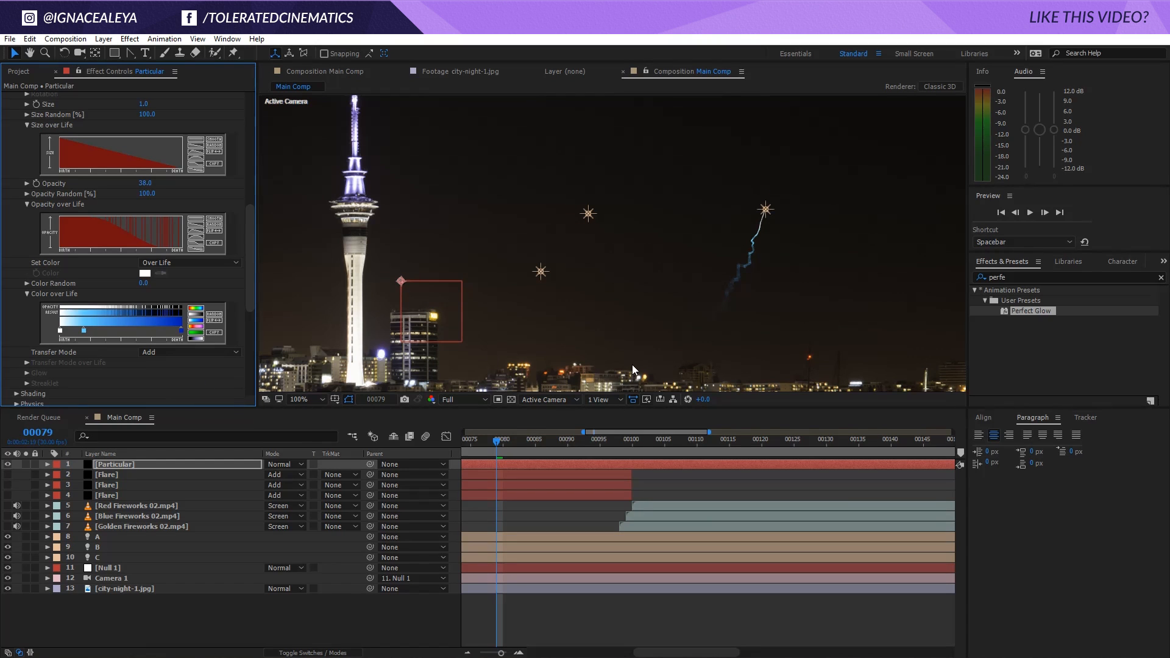
Step: Scrub between frames 75 and 83 to check how the blue particle trail follows its light
click(116, 463)
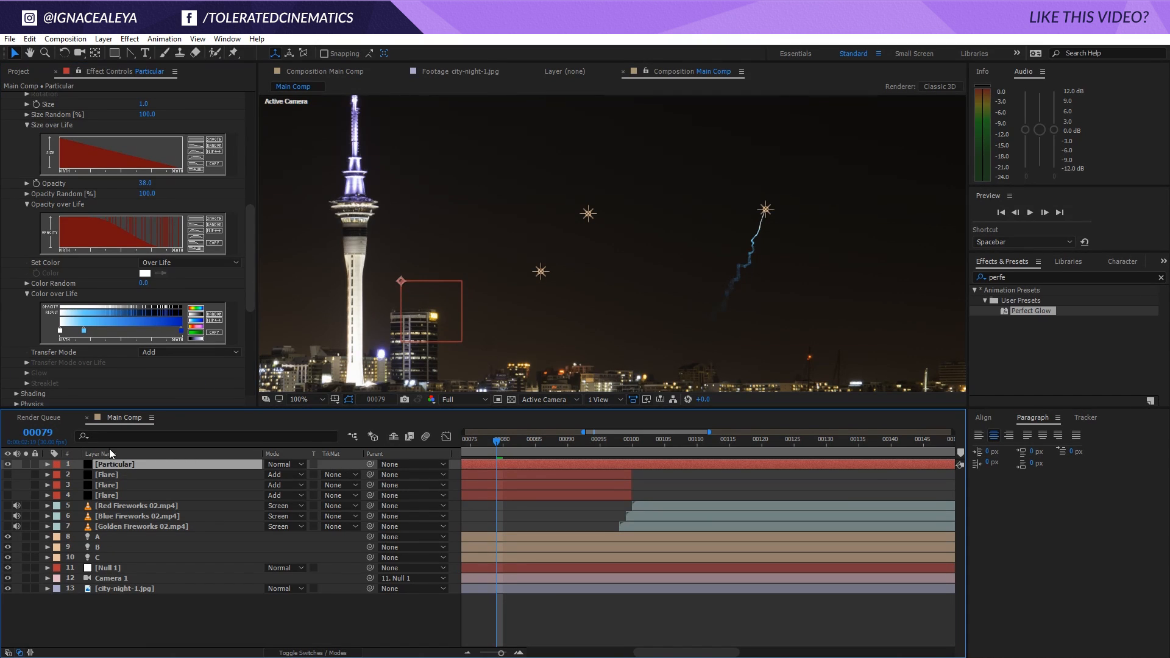
click(469, 441)
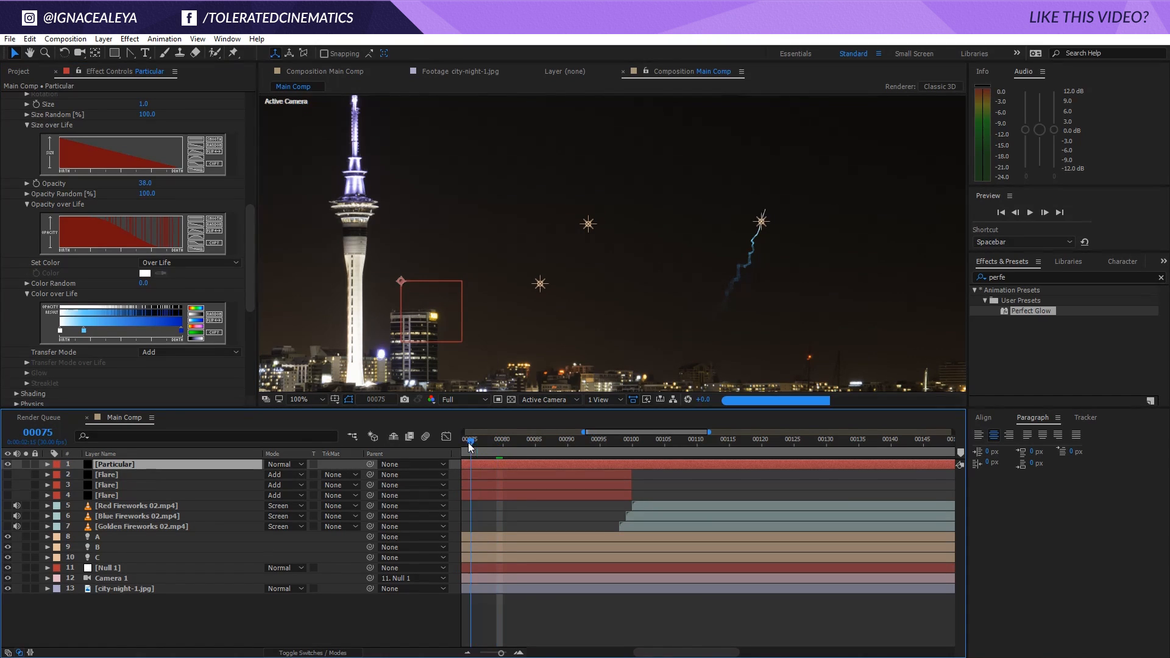
drag(468, 442, 524, 444)
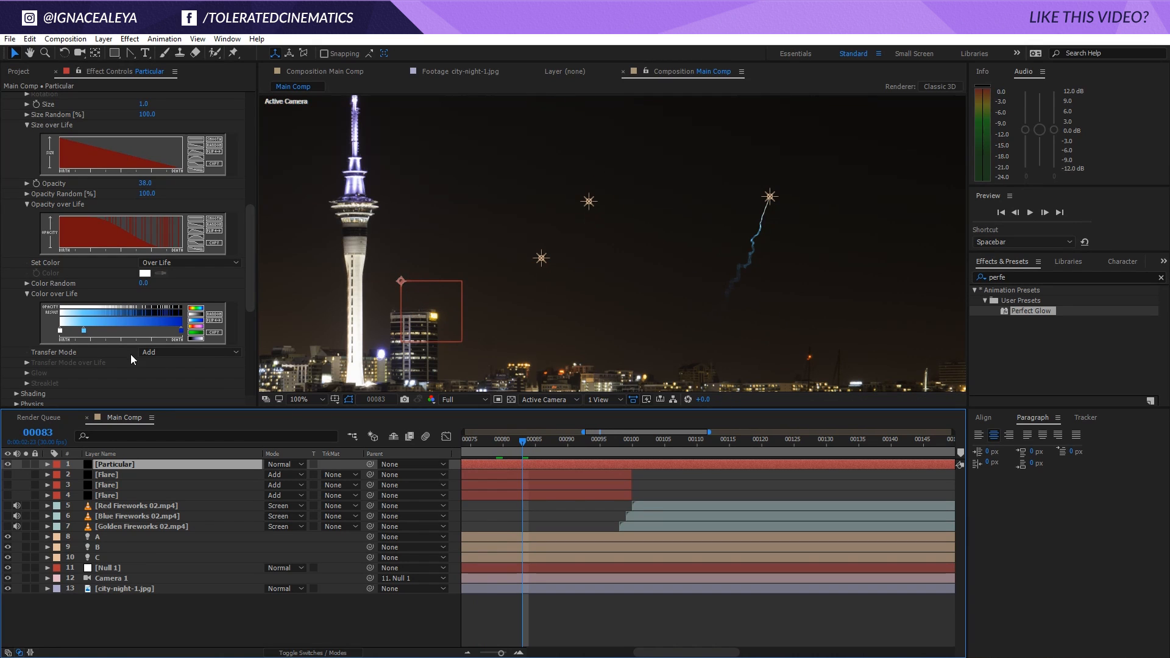
scroll(630, 284, down, 1)
scroll(630, 283, up, 1)
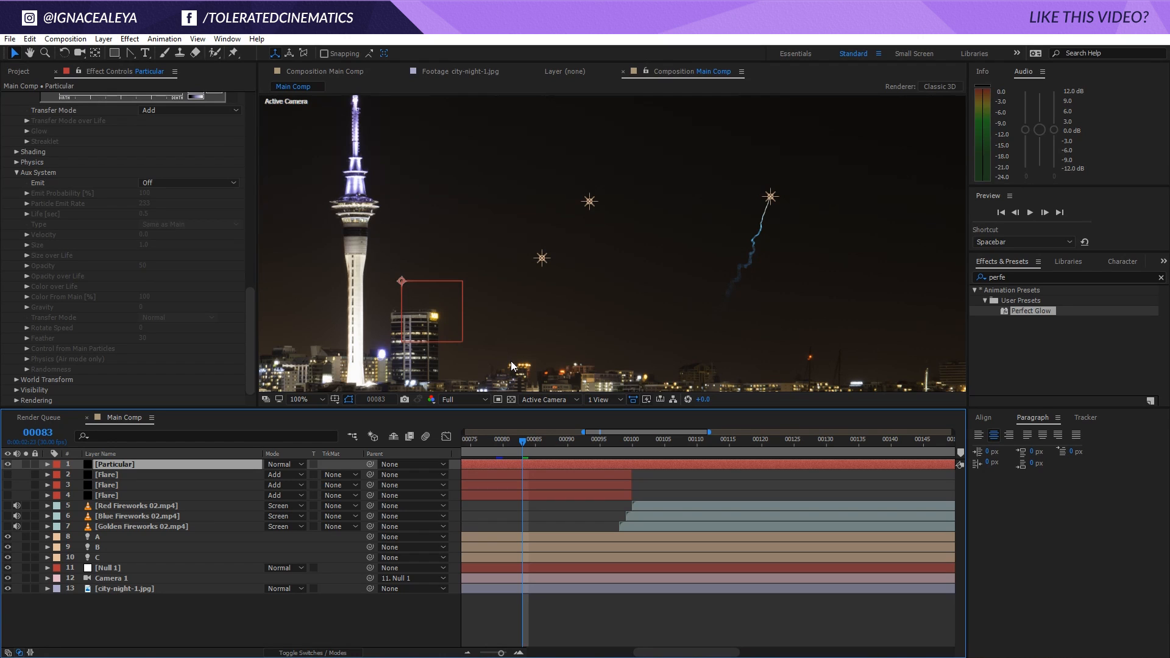
Step: Show the Blue Fireworks 02.mp4 layer and its matching blue Flare, keeping the other two flares hidden
click(7, 516)
click(10, 490)
click(7, 486)
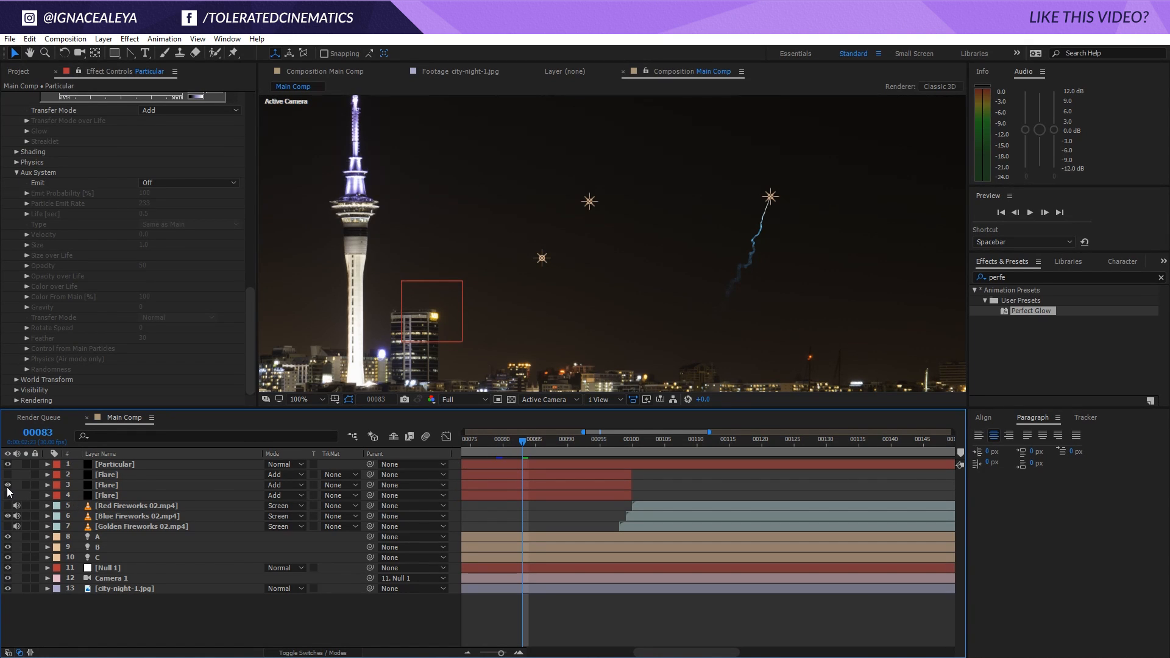
click(7, 487)
click(7, 475)
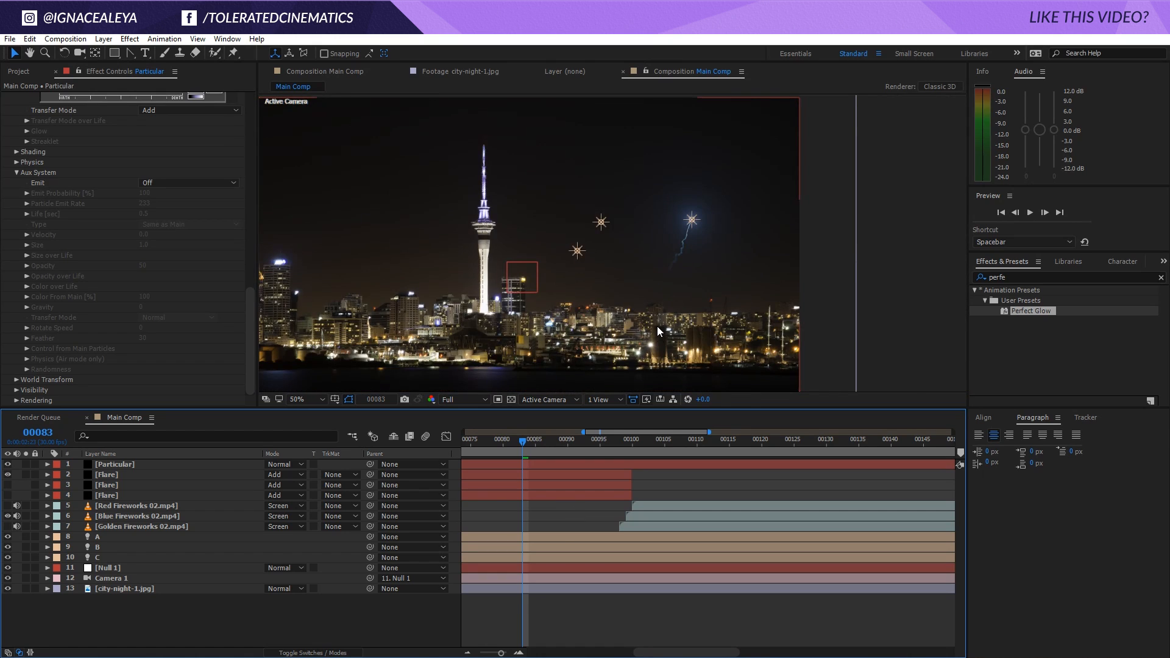
Step: Hide the layer controls, preview the blue firework's launch and explosion, and stop at frame 110
key(ctrl+shift+h)
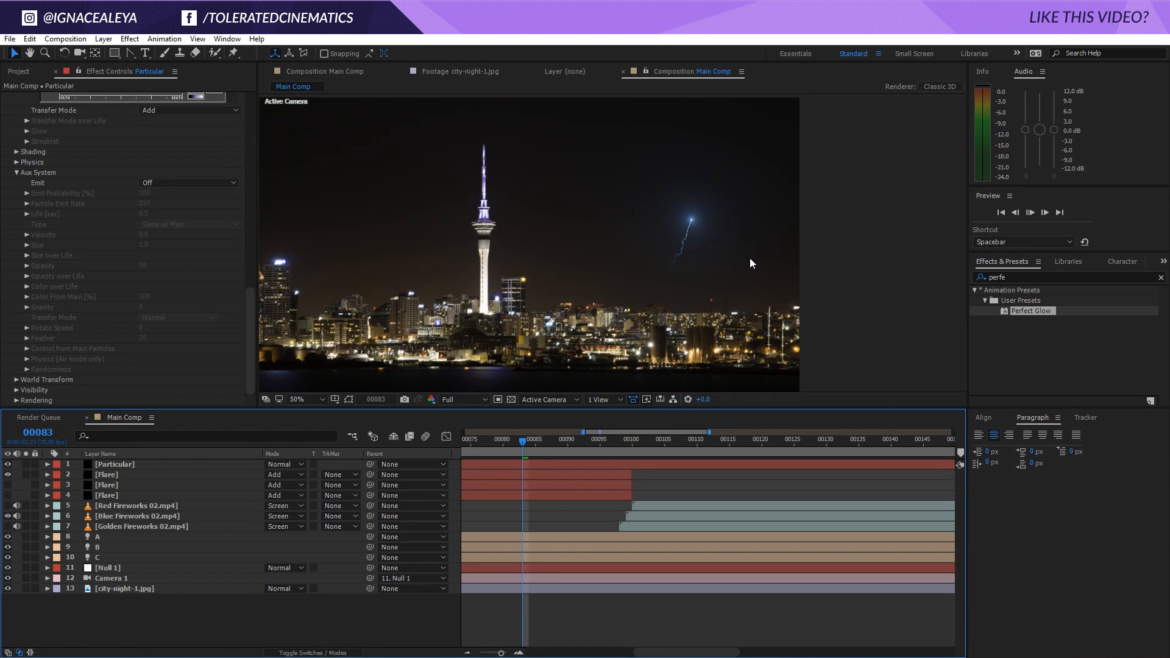
key(space)
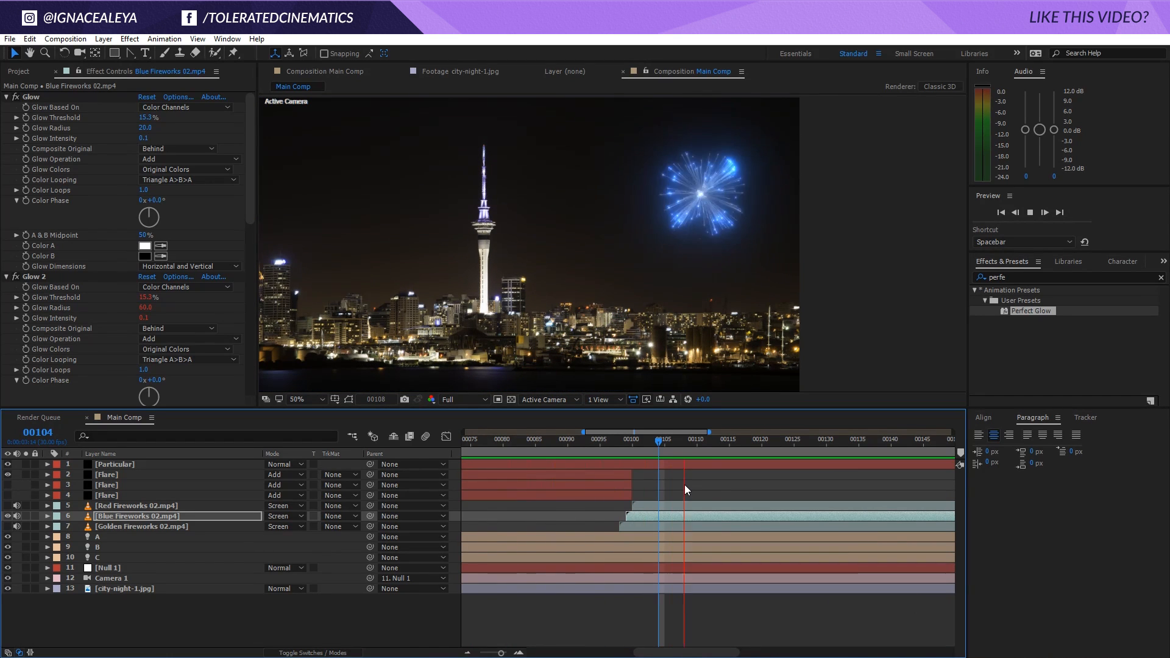
drag(737, 445, 692, 445)
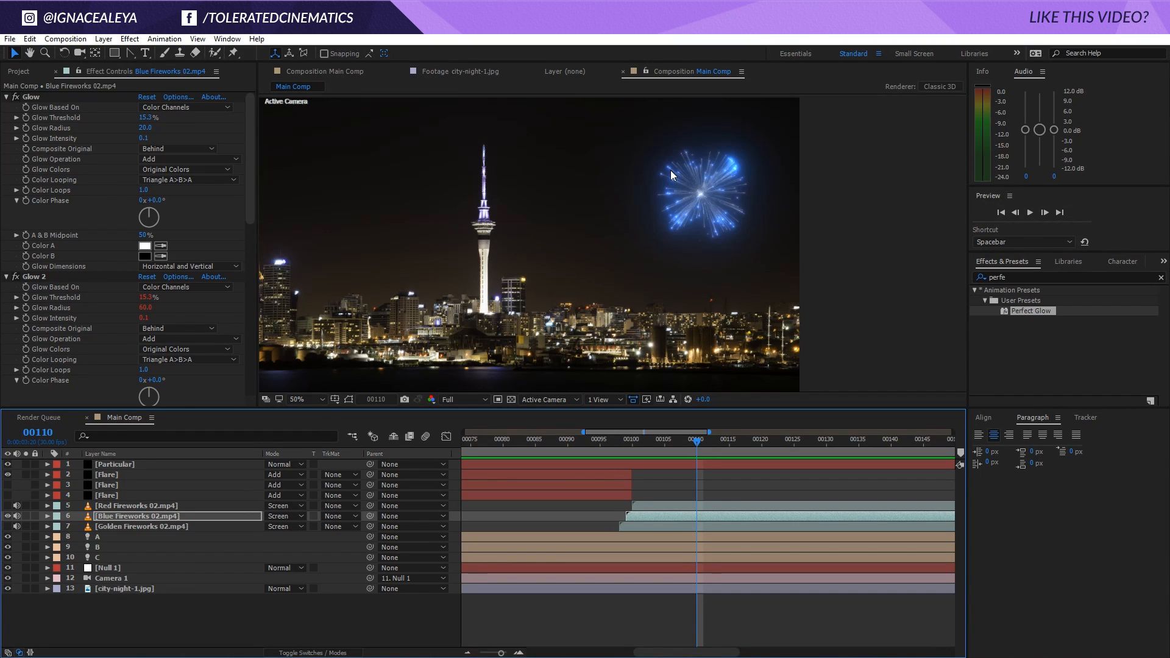
Step: Apply a Curves color correction effect to the city-night-1.jpg layer
click(131, 591)
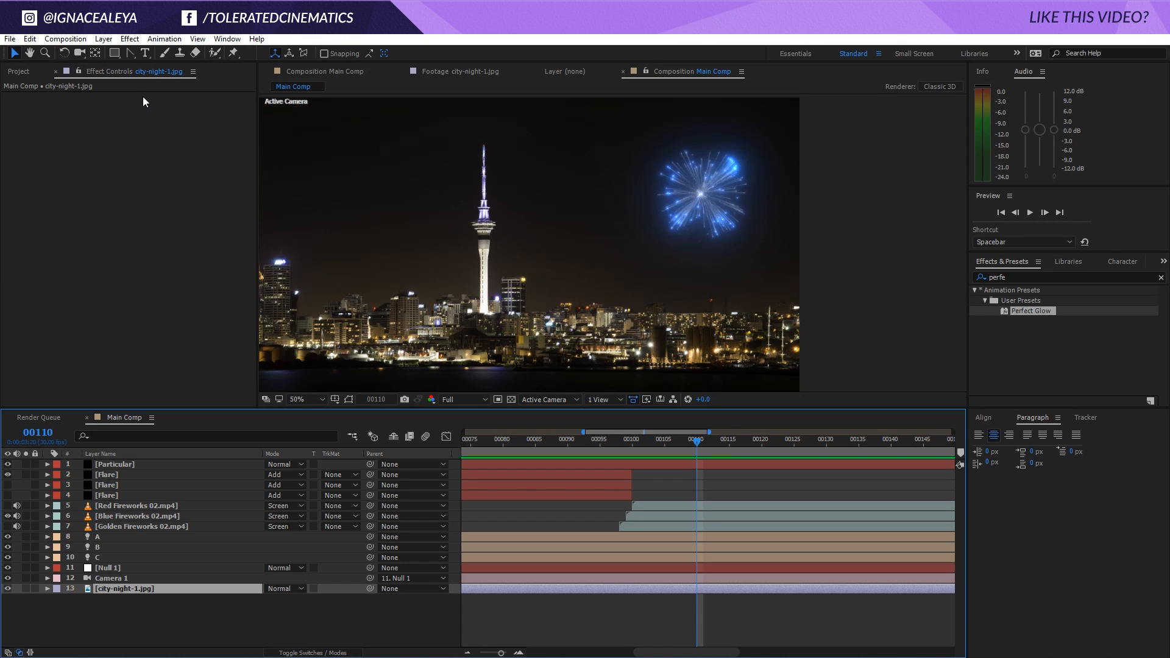
click(129, 38)
mouse_move(106, 162)
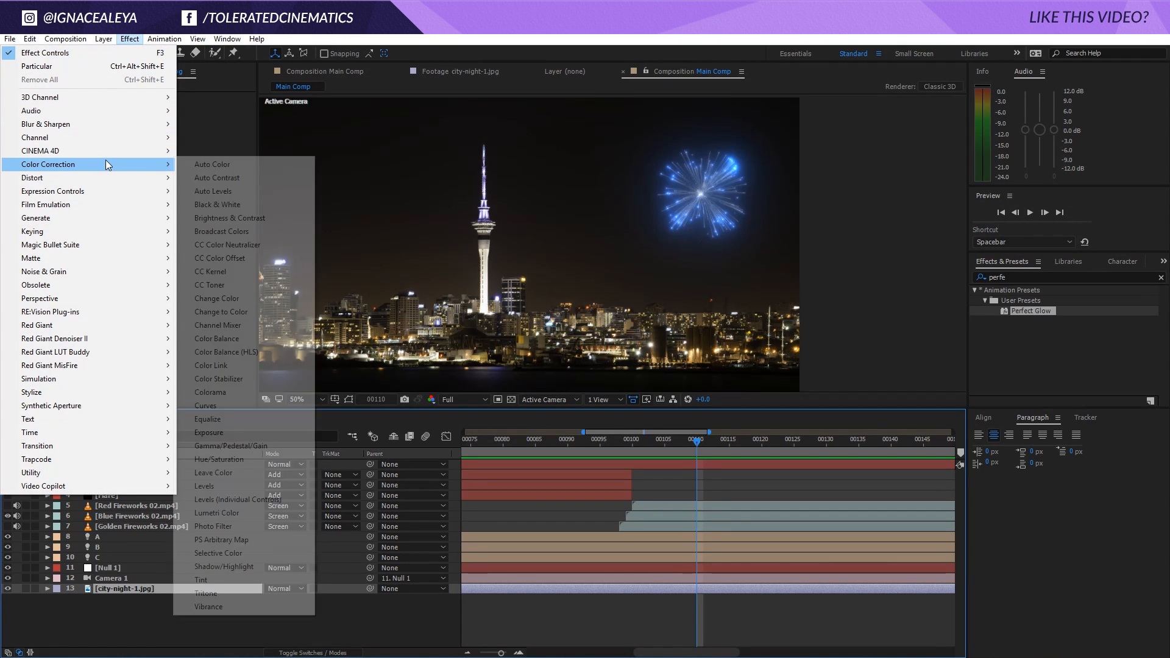
click(234, 403)
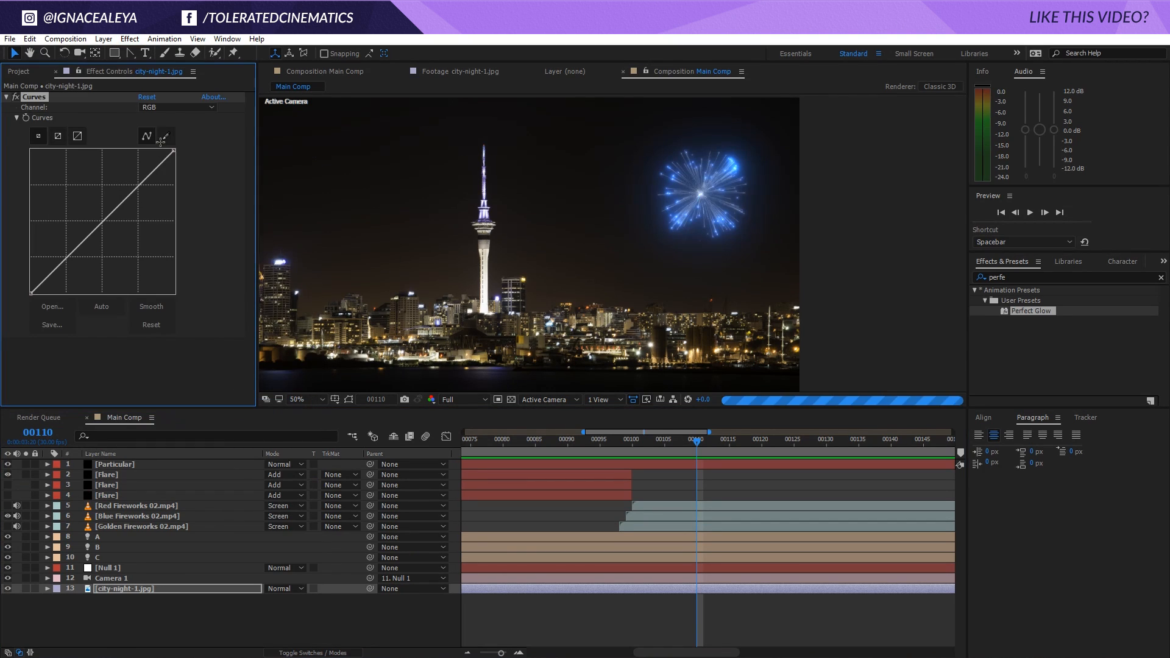
Step: Raise the midtones of the Red curve and lower those of the Blue curve to warm the city
click(172, 106)
click(165, 133)
drag(103, 221, 104, 188)
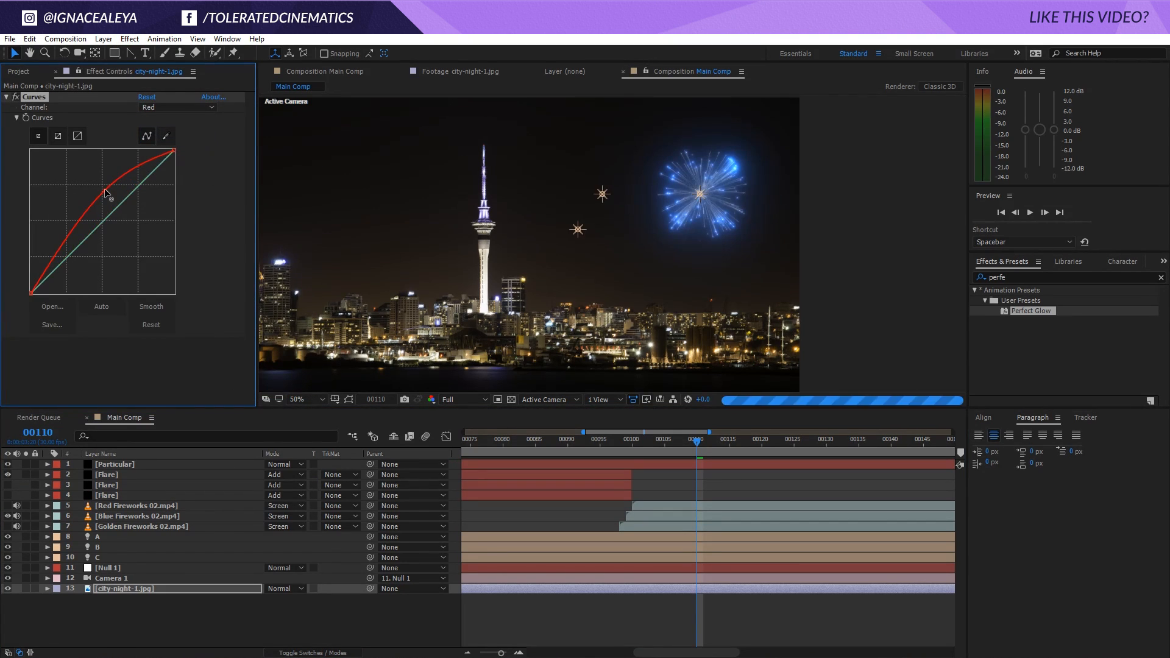
click(170, 104)
click(158, 162)
drag(105, 219, 118, 230)
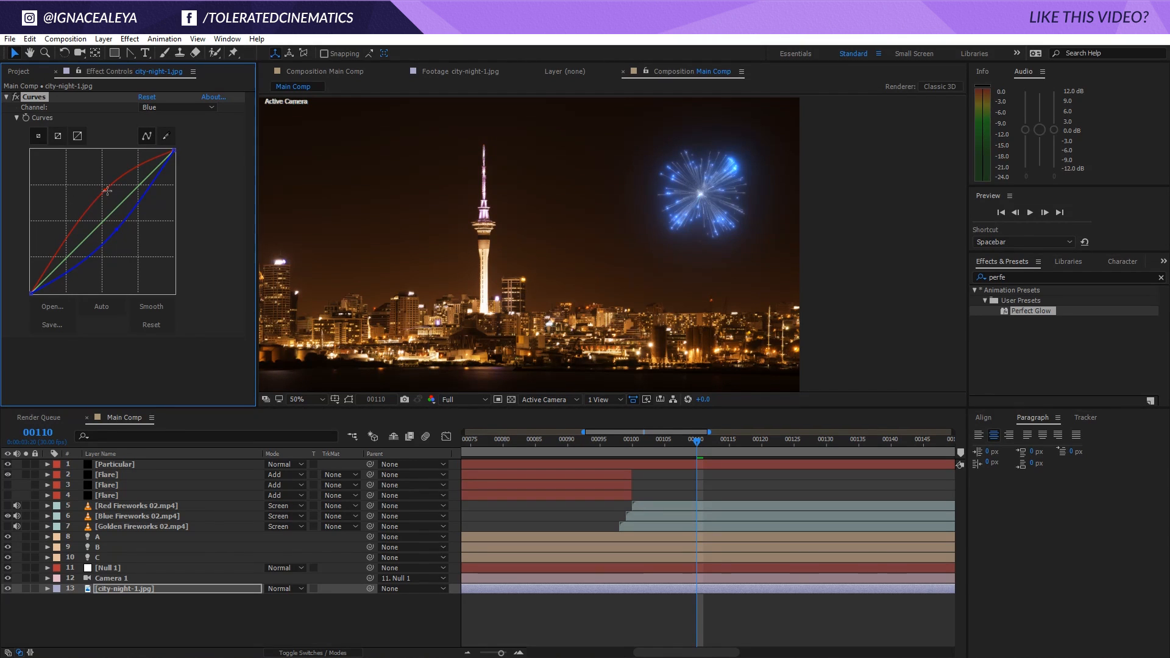
Step: Soften the Red and Blue curve bends and pull the Red curve's shadows back to the diagonal
drag(105, 191, 114, 230)
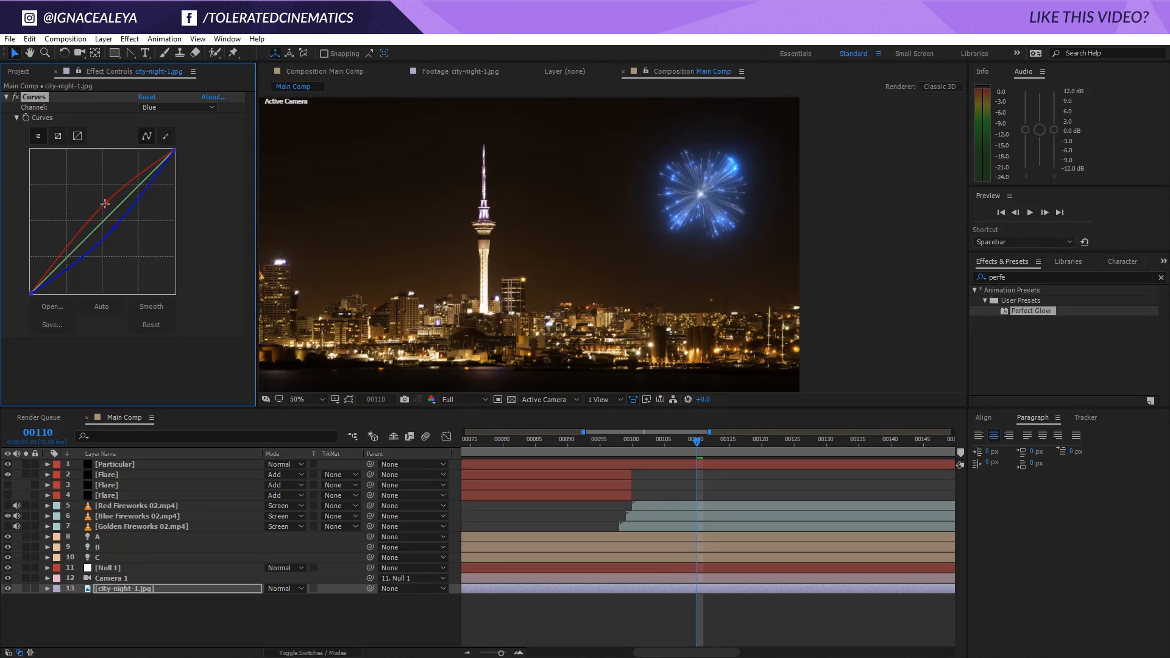
click(111, 227)
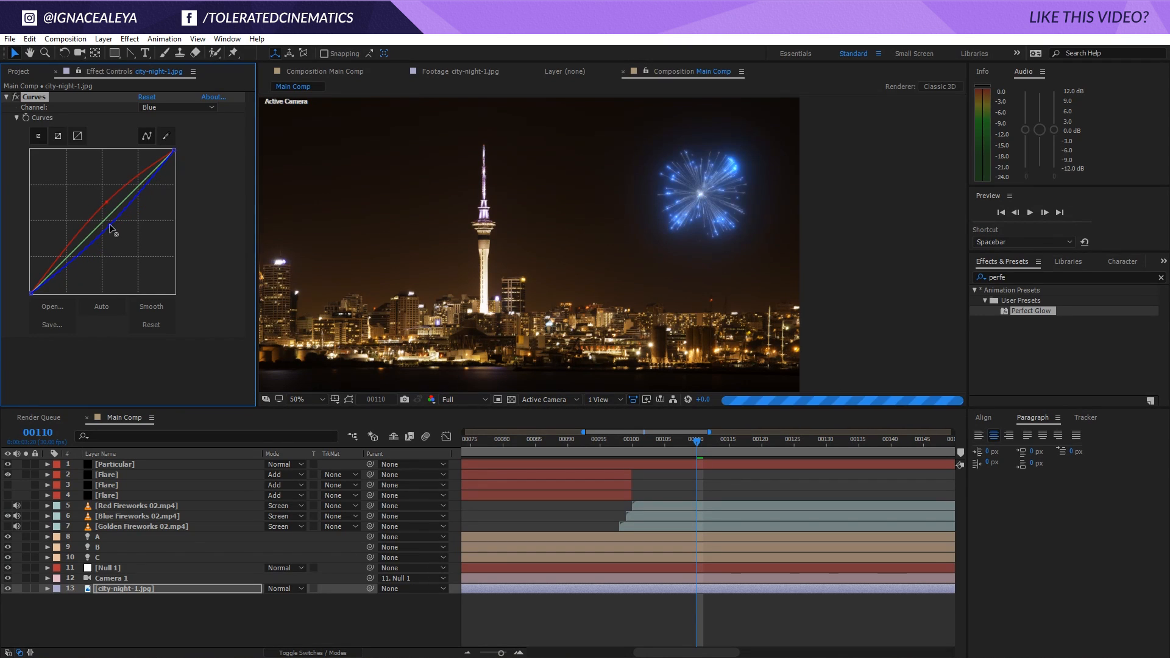
click(104, 203)
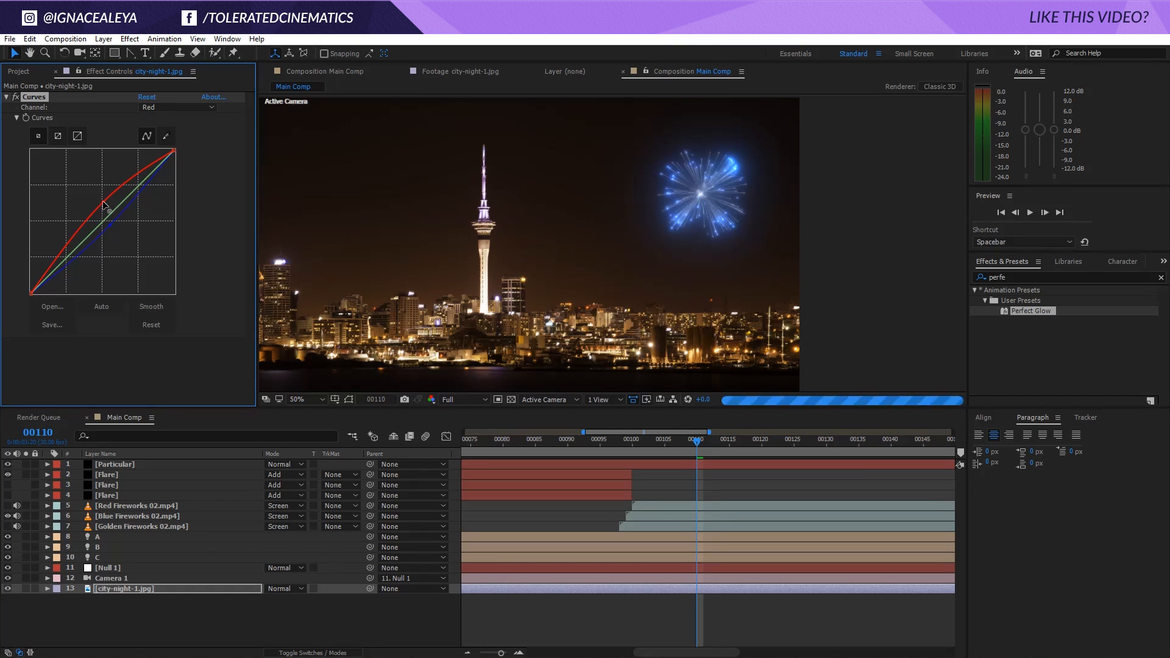
drag(103, 205, 103, 201)
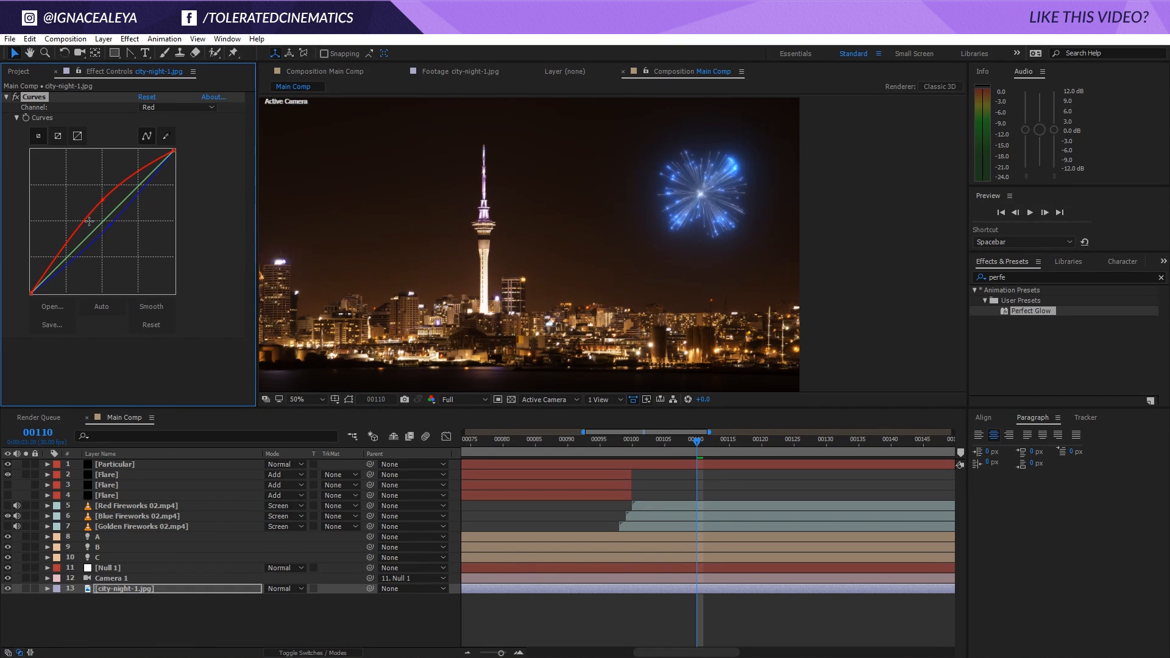
drag(65, 250, 63, 256)
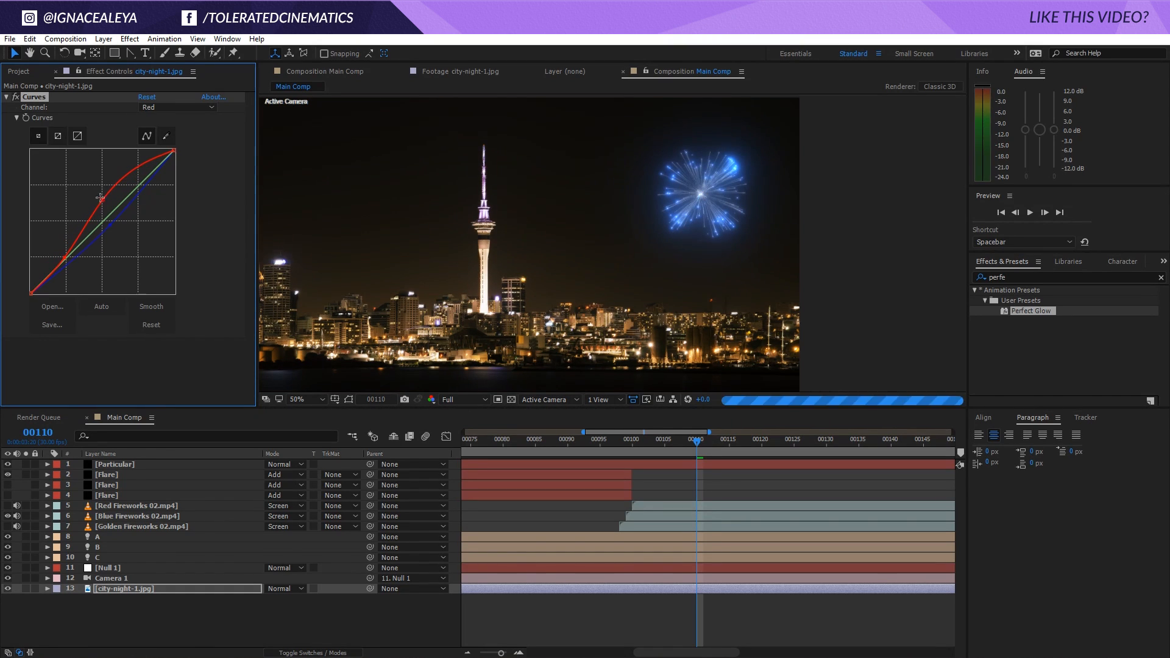
drag(102, 200, 105, 208)
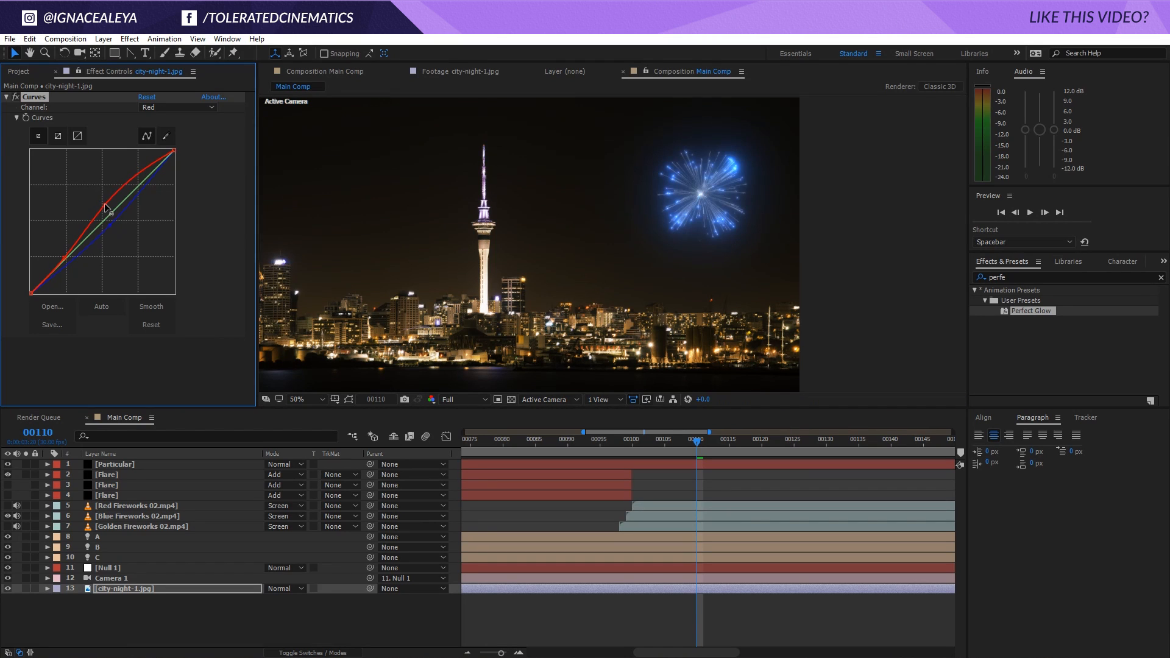
Step: Lower the Green curve's midtones slightly and pull the Blue curve's midtones down a little
click(164, 108)
click(163, 148)
drag(119, 212, 114, 219)
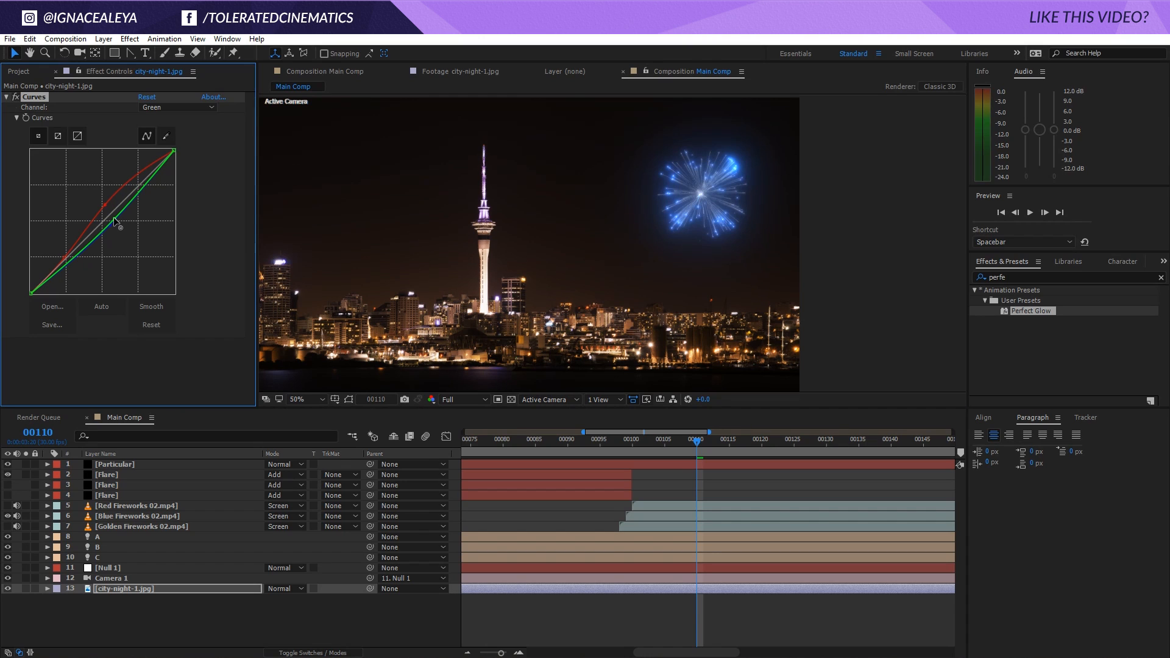
click(177, 107)
click(160, 160)
click(110, 226)
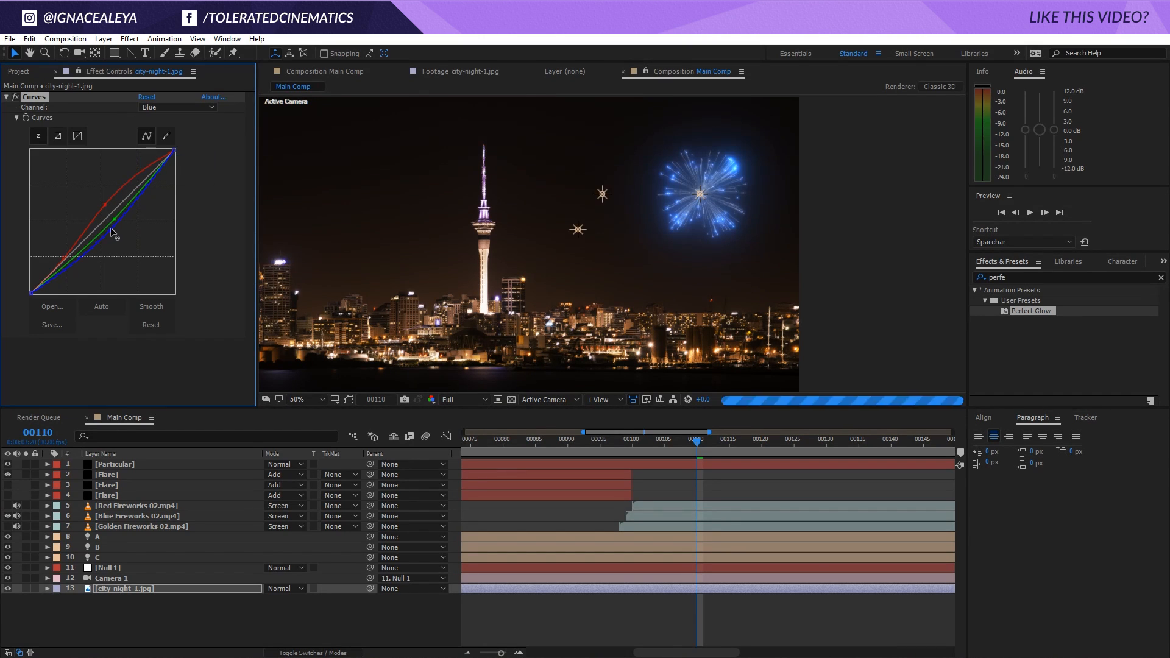
click(113, 228)
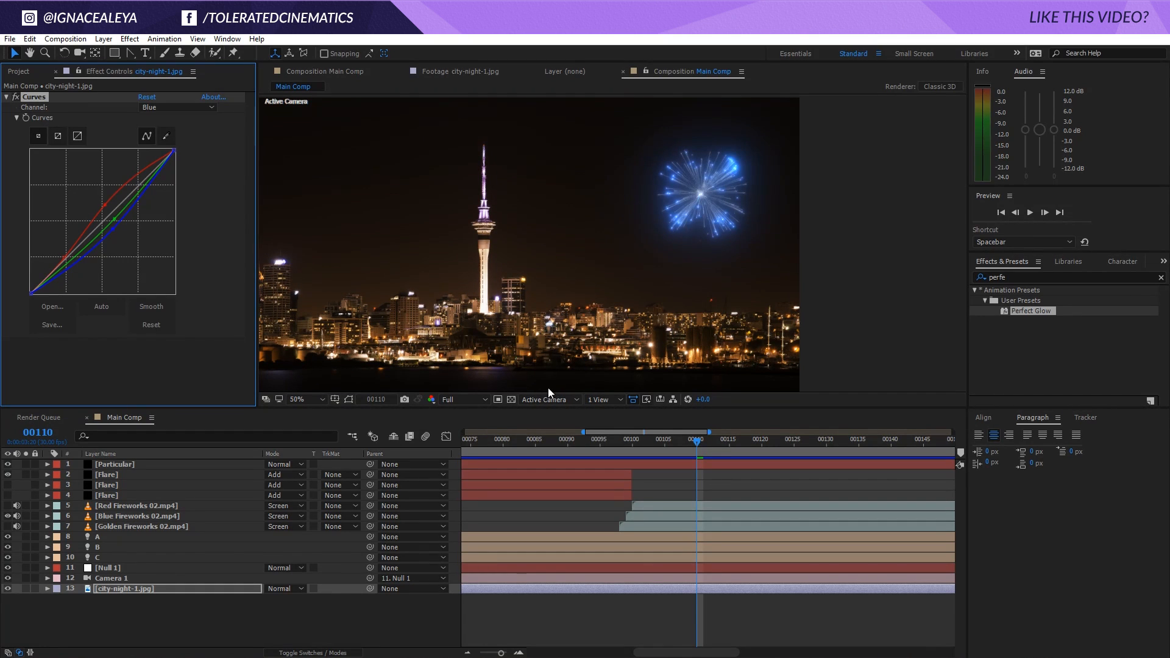
Step: At frame 107, apply the Perfect Glow preset to the city layer and set its Glow Threshold to 83.5%
click(676, 440)
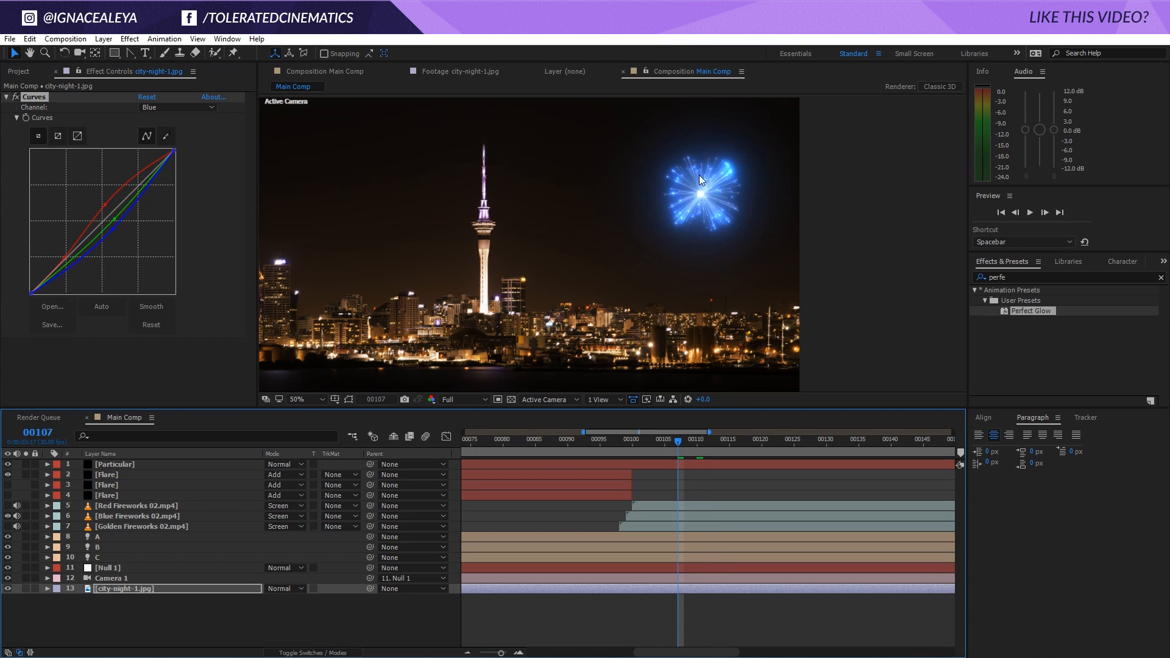
drag(1037, 308, 681, 586)
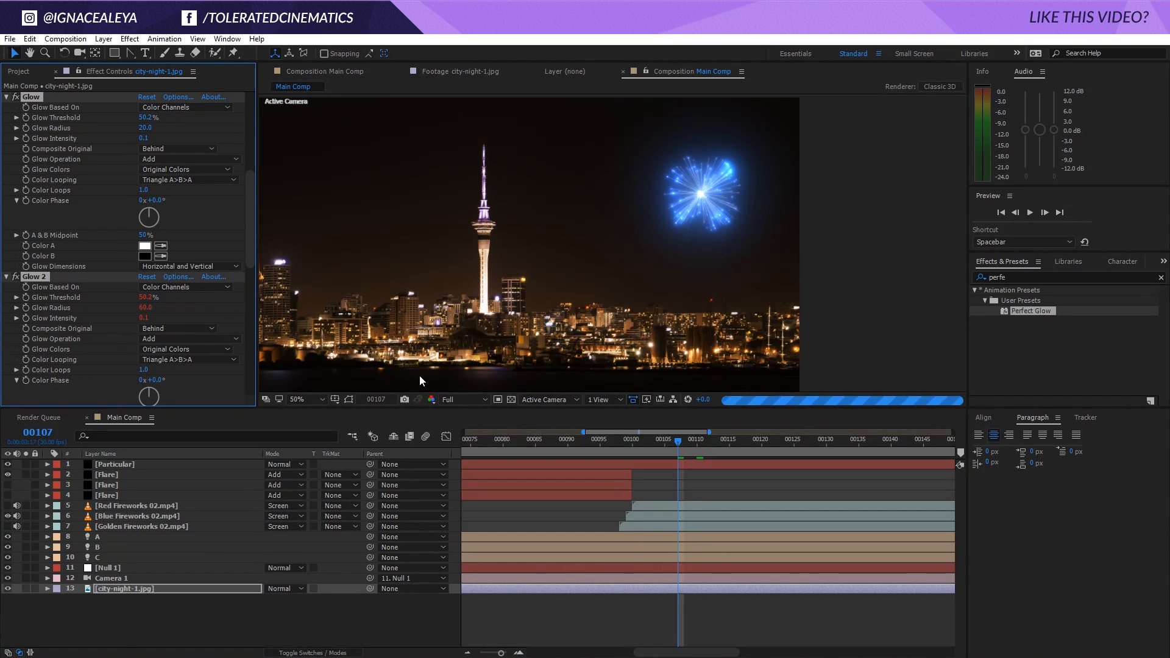
drag(146, 117, 203, 122)
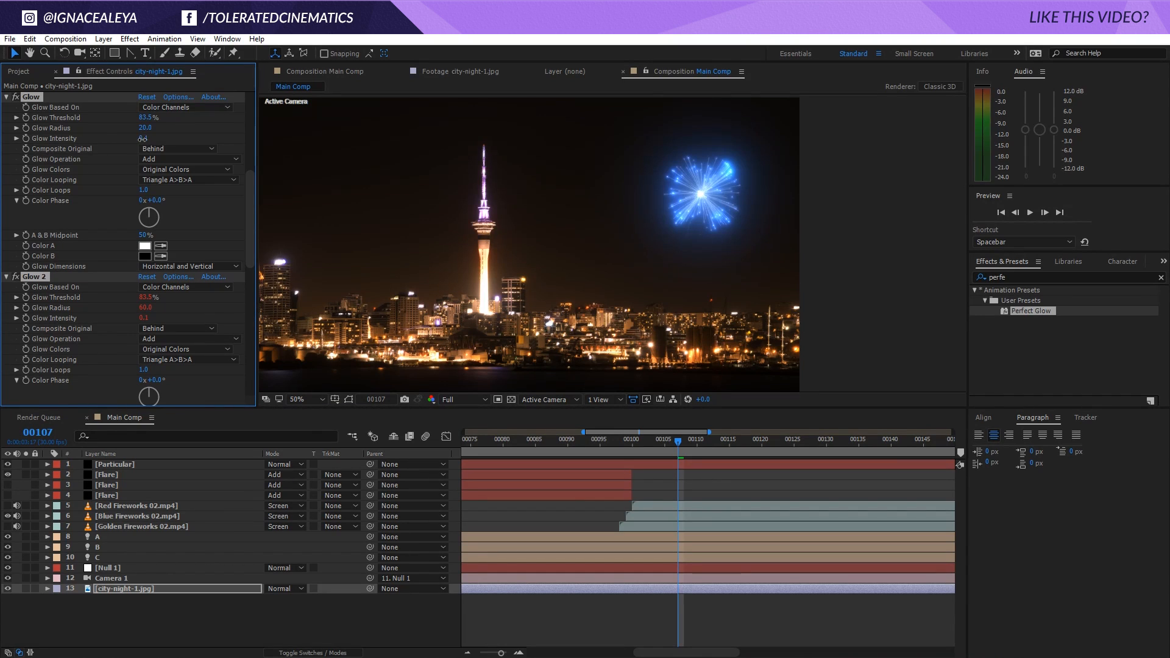
Step: Set the city layer's Glow Intensity to 0.08 and toggle the glow off and on to compare
click(143, 138)
drag(152, 139, 180, 138)
key(BackSpace)
key(BackSpace)
text(08)
key(Return)
click(15, 97)
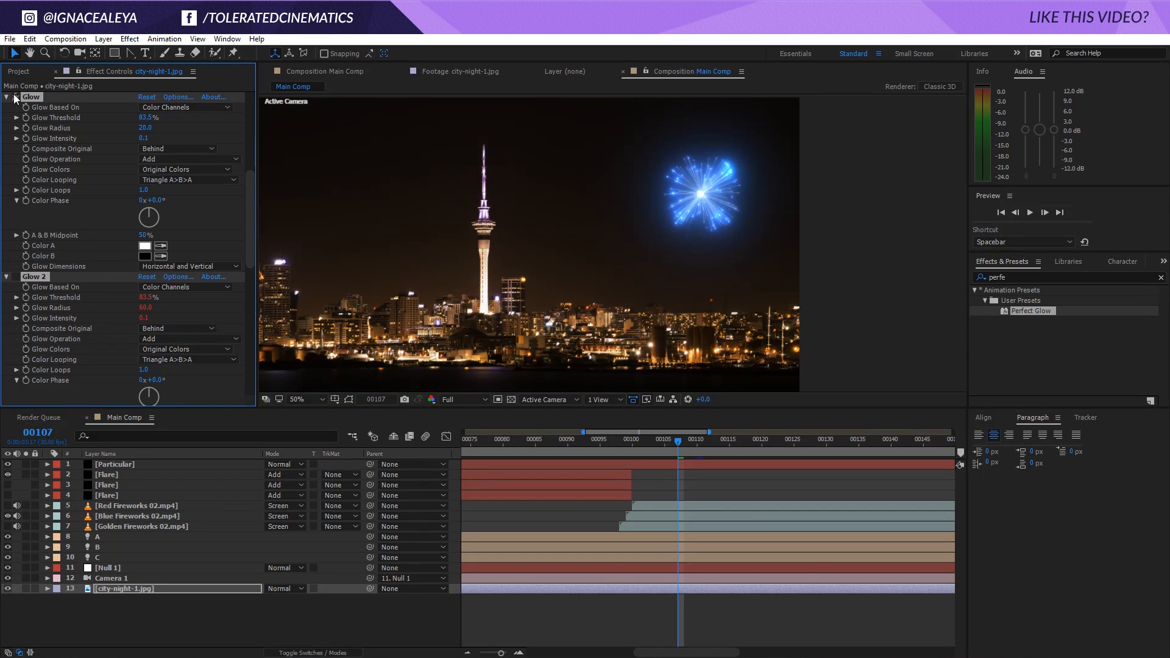
click(16, 97)
Step: Add a new adjustment layer and place it first in the layer stack, above Particular
right_click(337, 610)
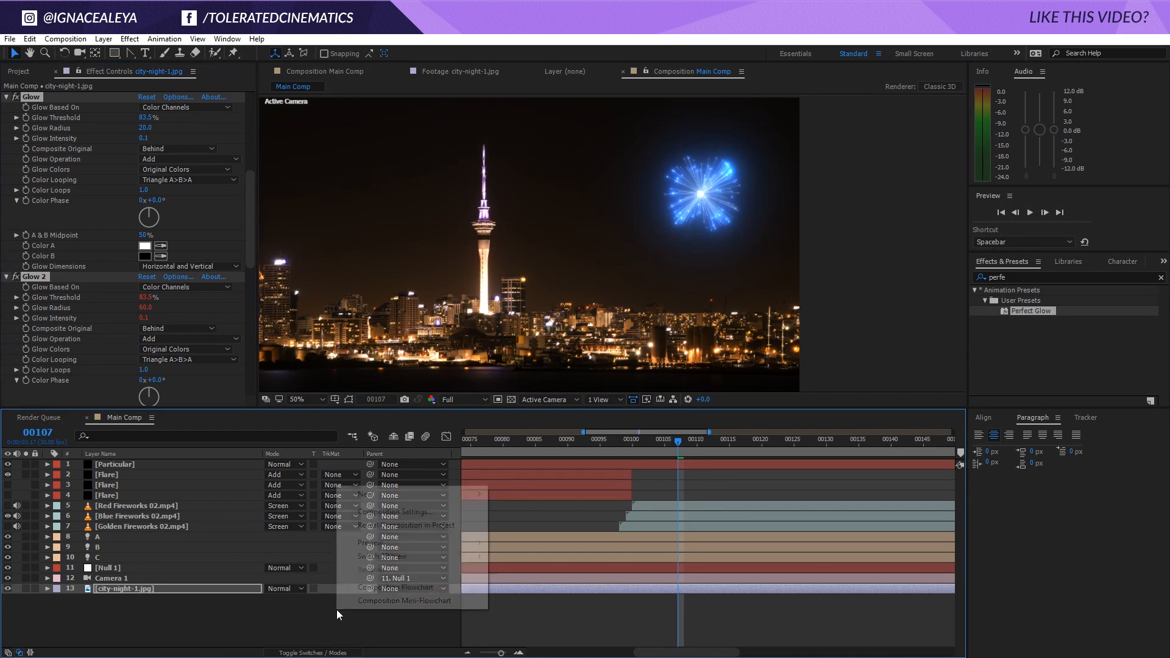
mouse_move(366, 494)
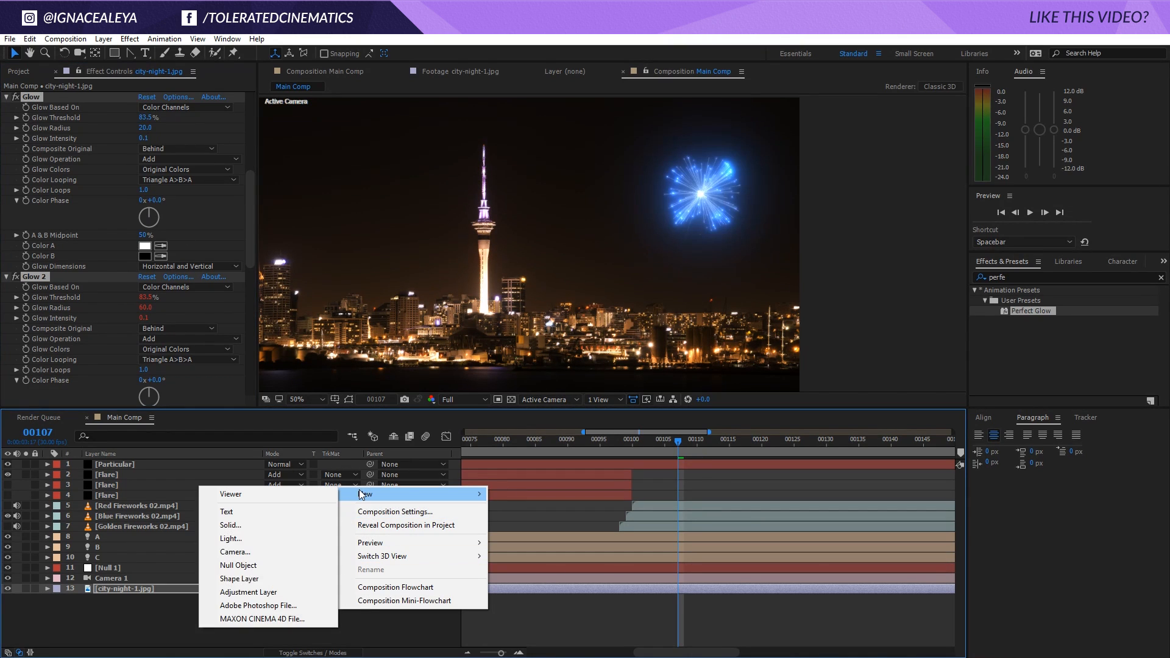
click(273, 592)
drag(104, 589, 118, 462)
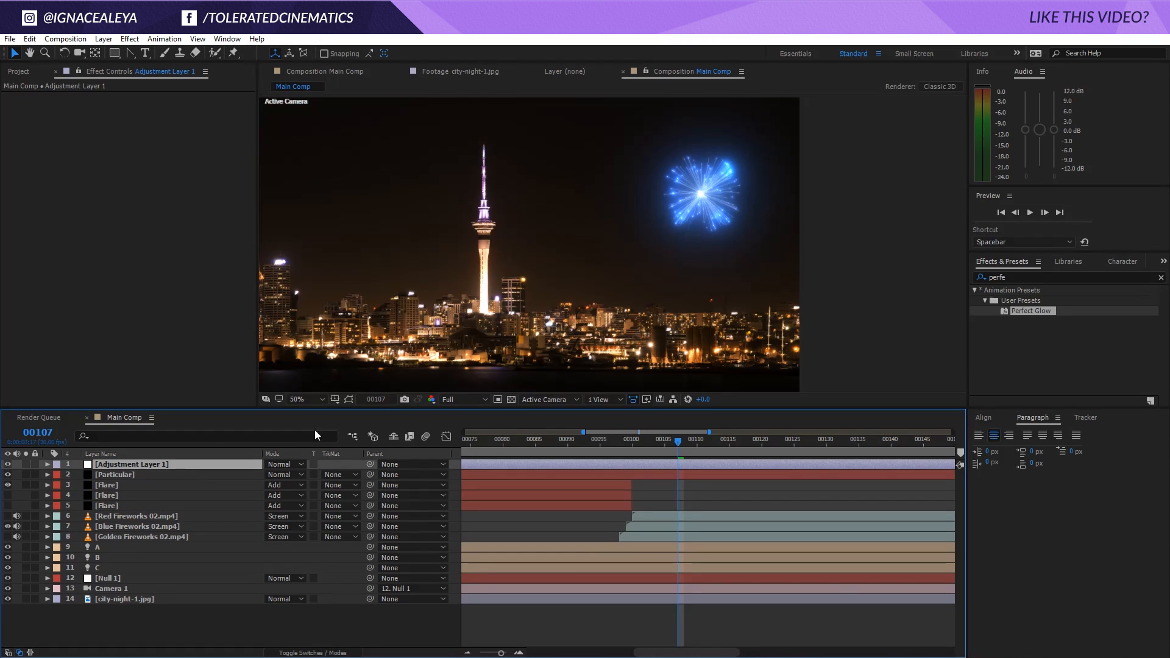
Step: Search the effects for "lut" and add Apply Color LUT to the adjustment layer with the Wonderful.3dl file
click(1020, 275)
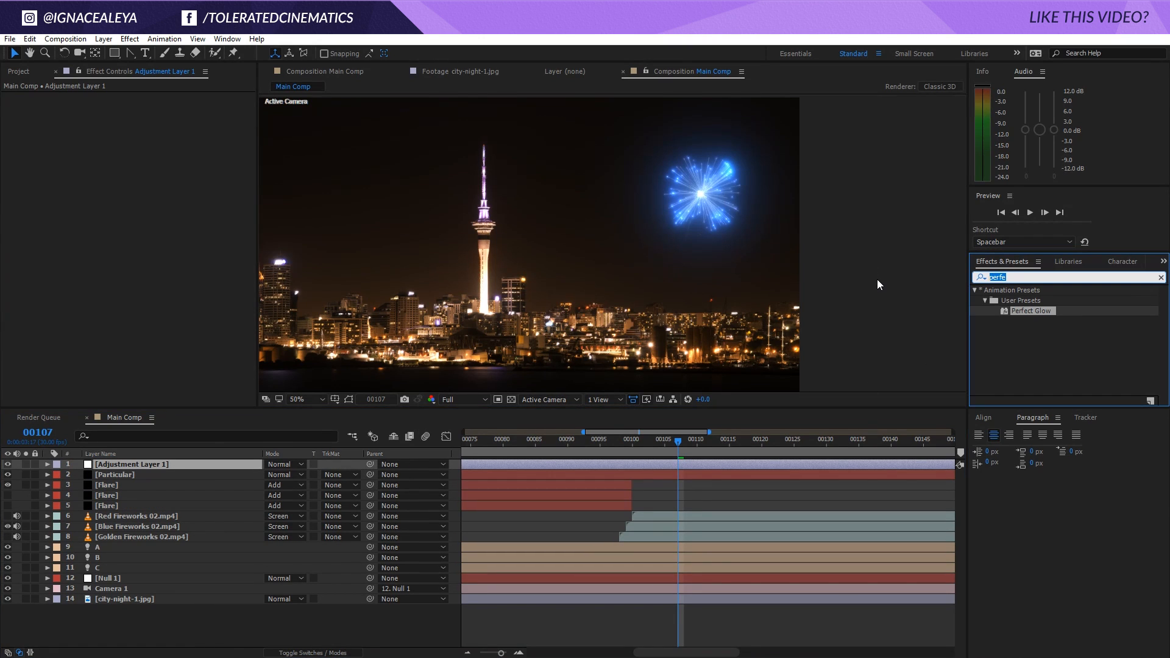
text(lut)
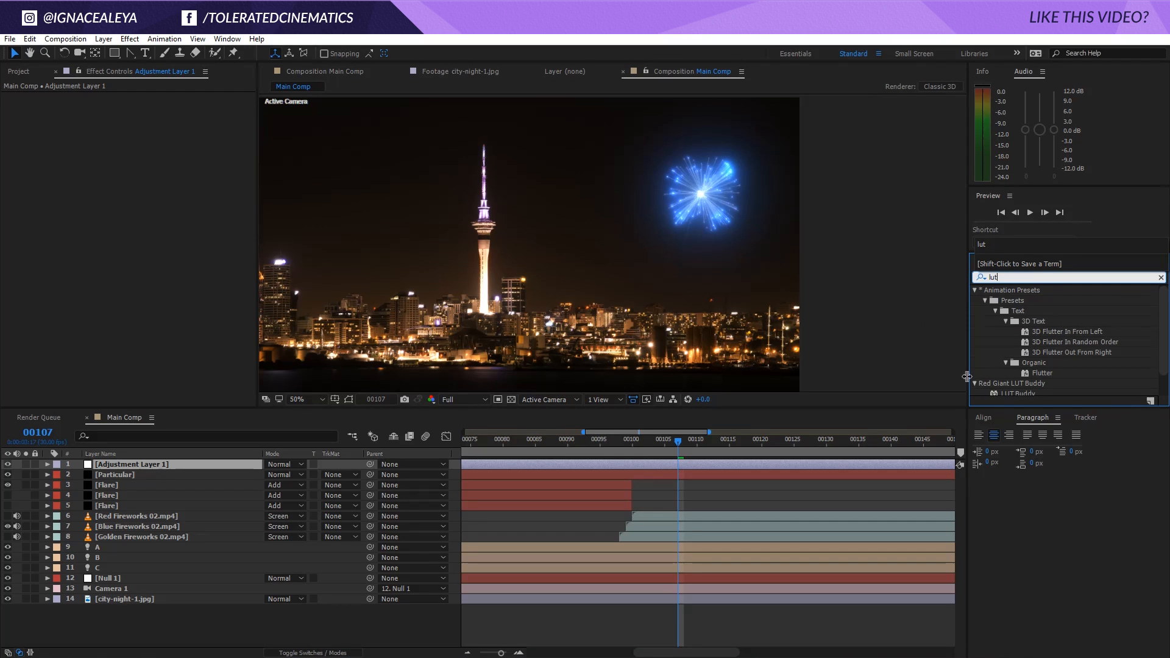
scroll(1027, 361, down, 1)
drag(1019, 389, 734, 465)
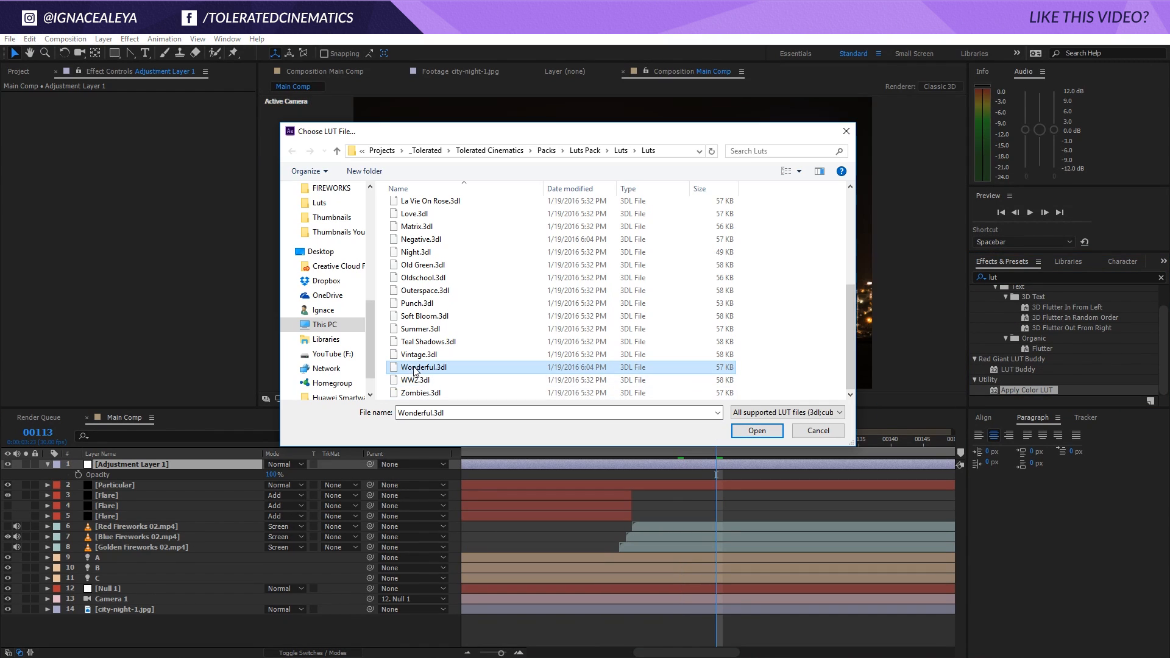
click(766, 436)
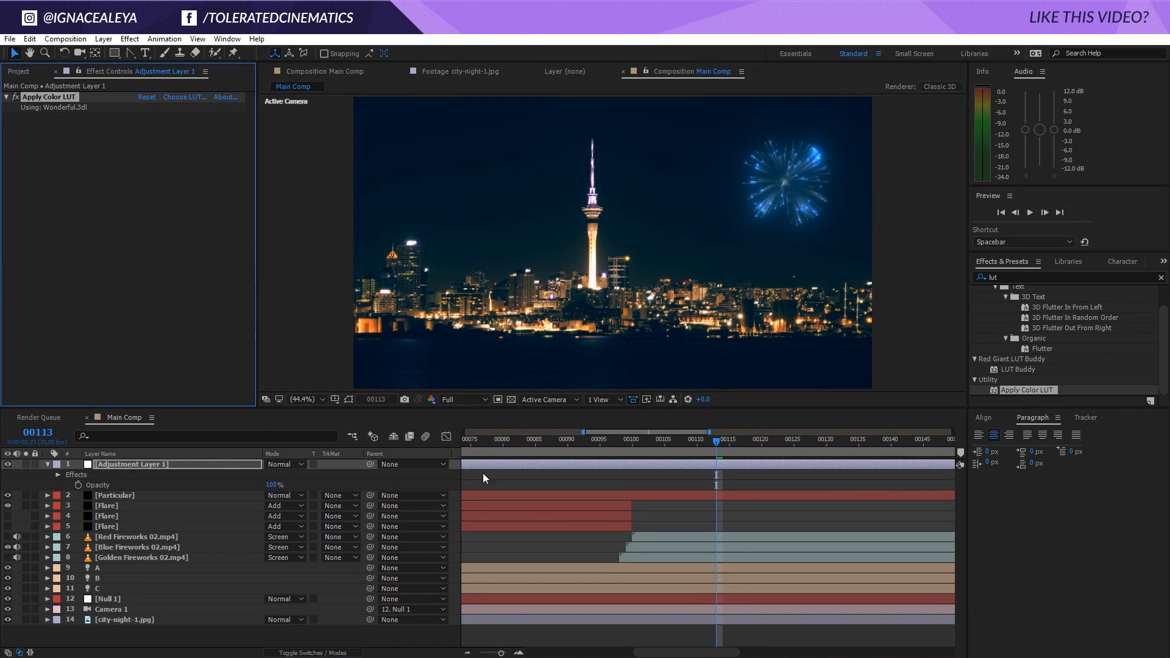
Step: Set the LUT adjustment layer's opacity to 50%, then compare the grade on and off and at frames up to 129
key(t)
click(275, 474)
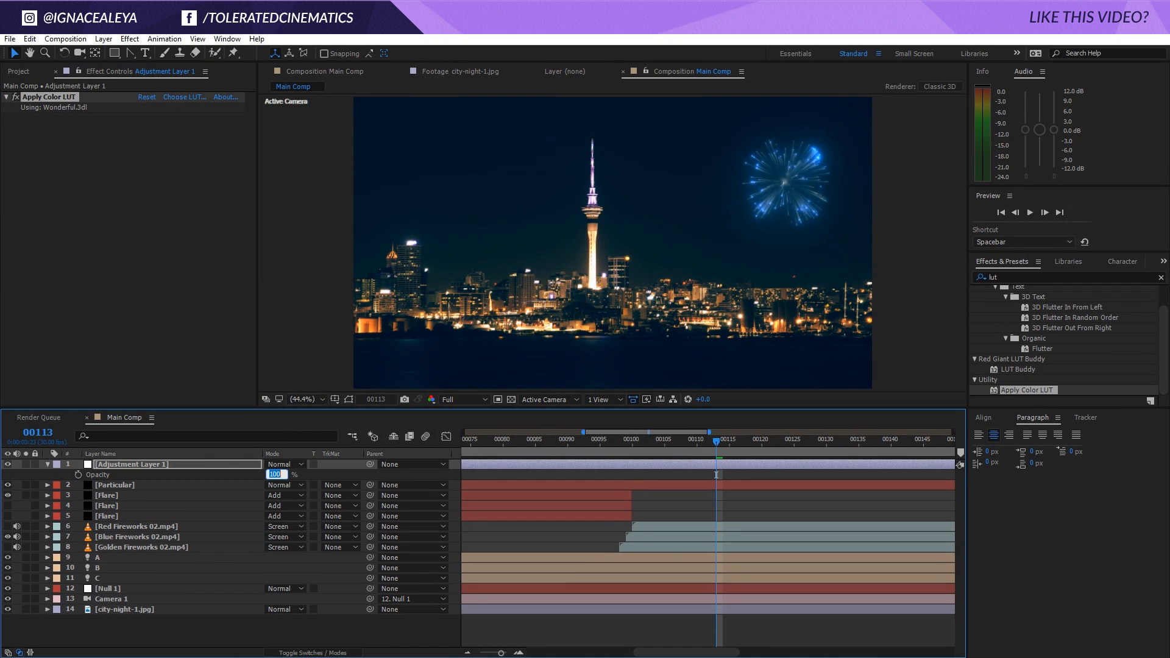
text(50)
key(Return)
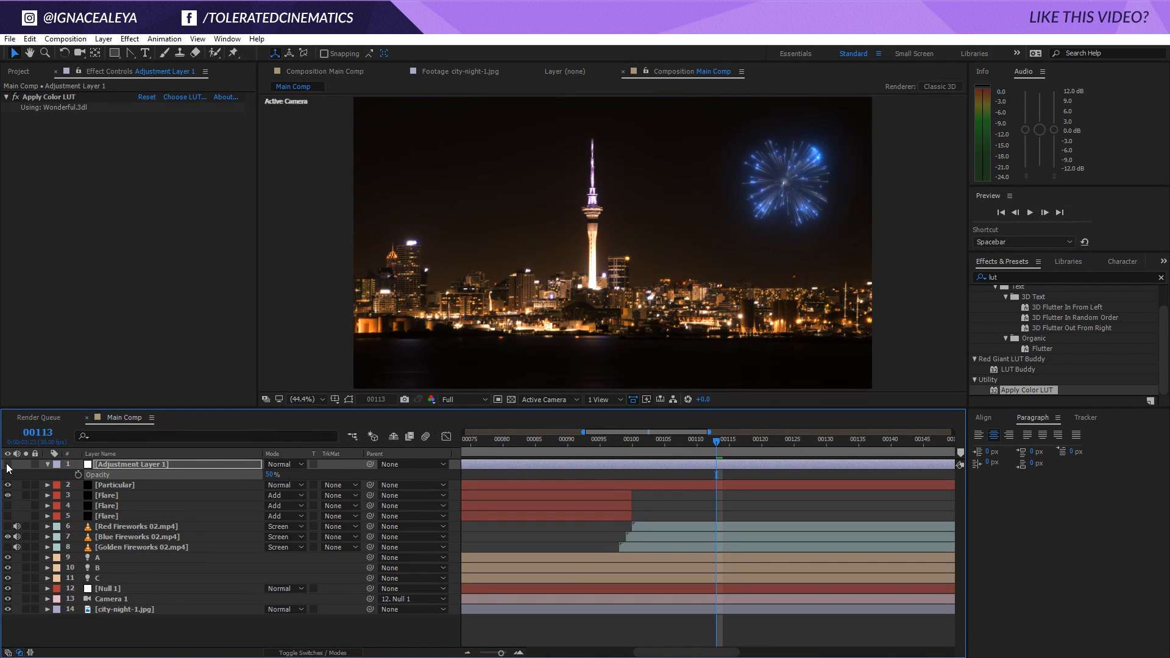
click(7, 465)
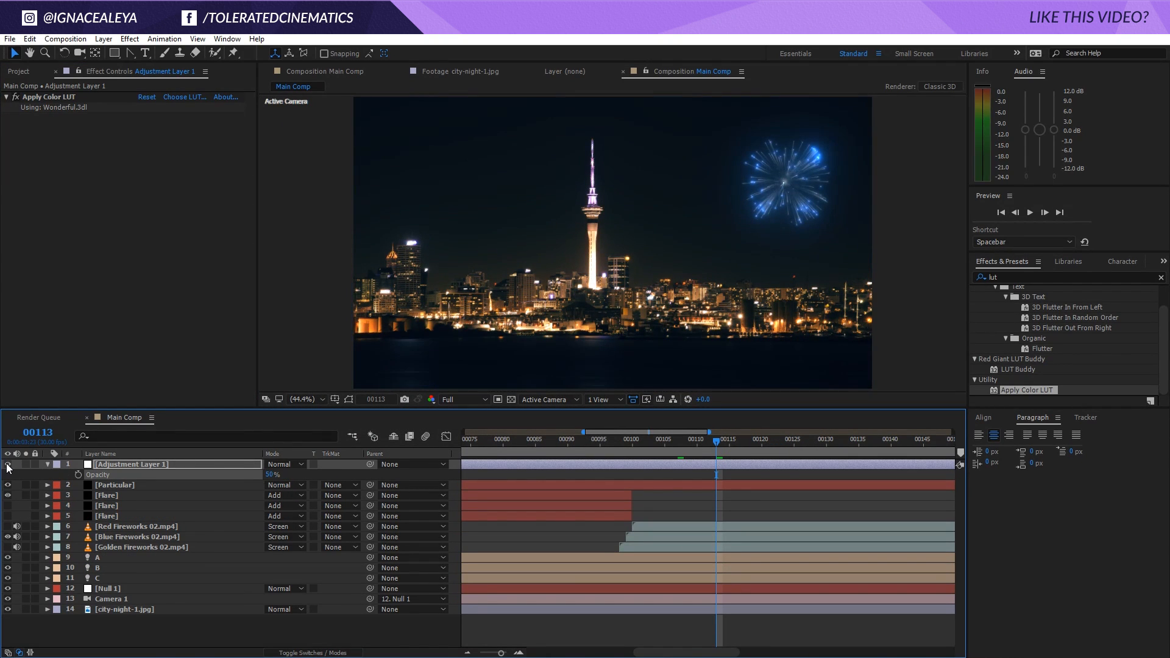
click(540, 449)
click(669, 448)
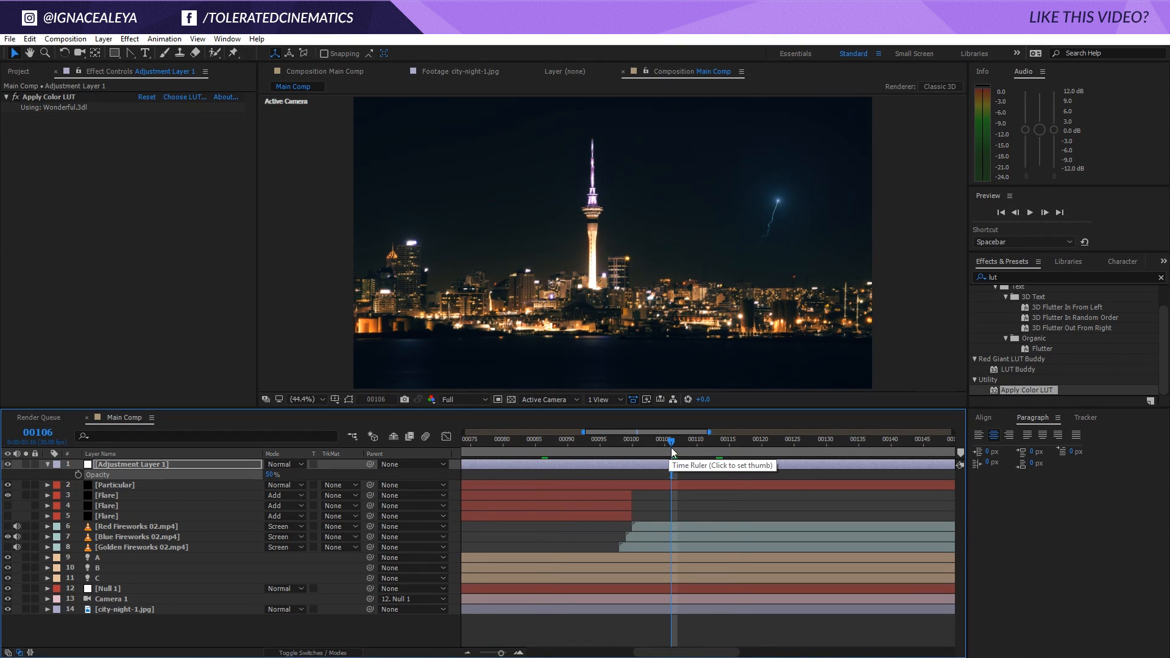
drag(672, 447, 820, 448)
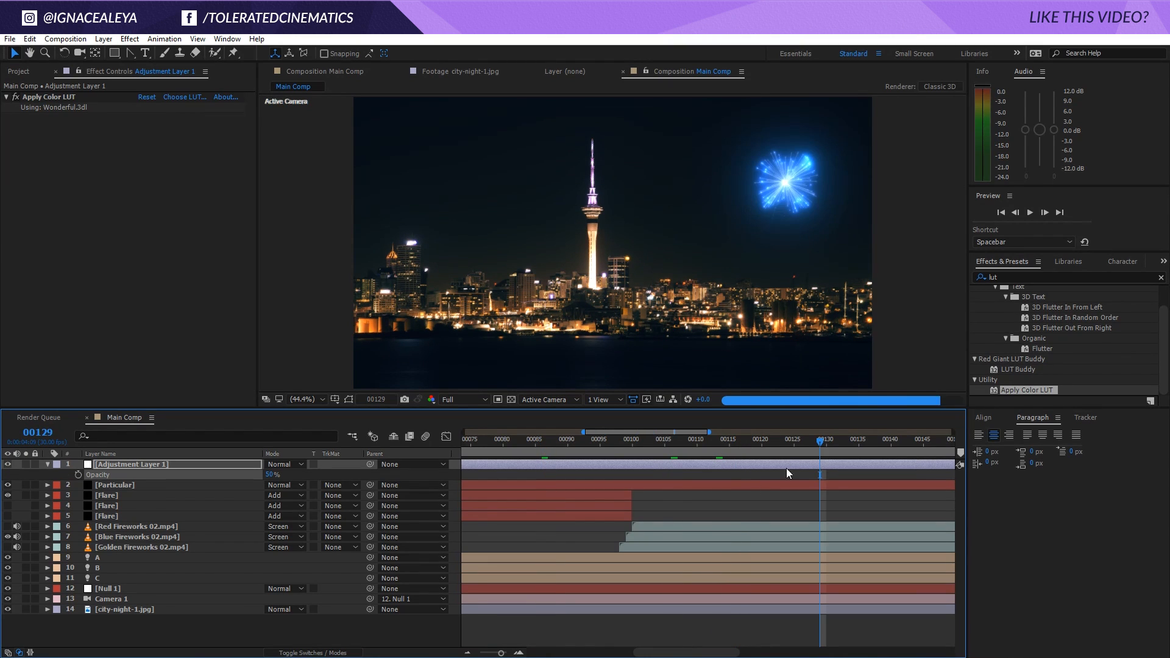
Step: Create a new adjustment layer named Vignette and place it first in the layer stack
right_click(741, 495)
right_click(556, 539)
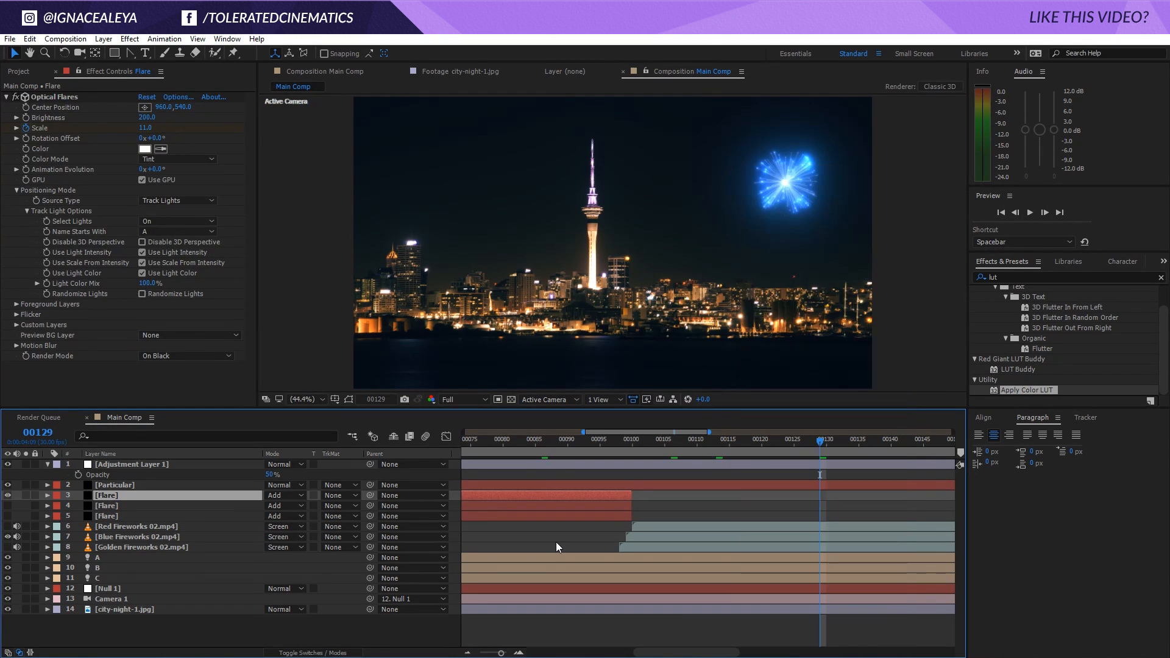
click(103, 38)
mouse_move(103, 48)
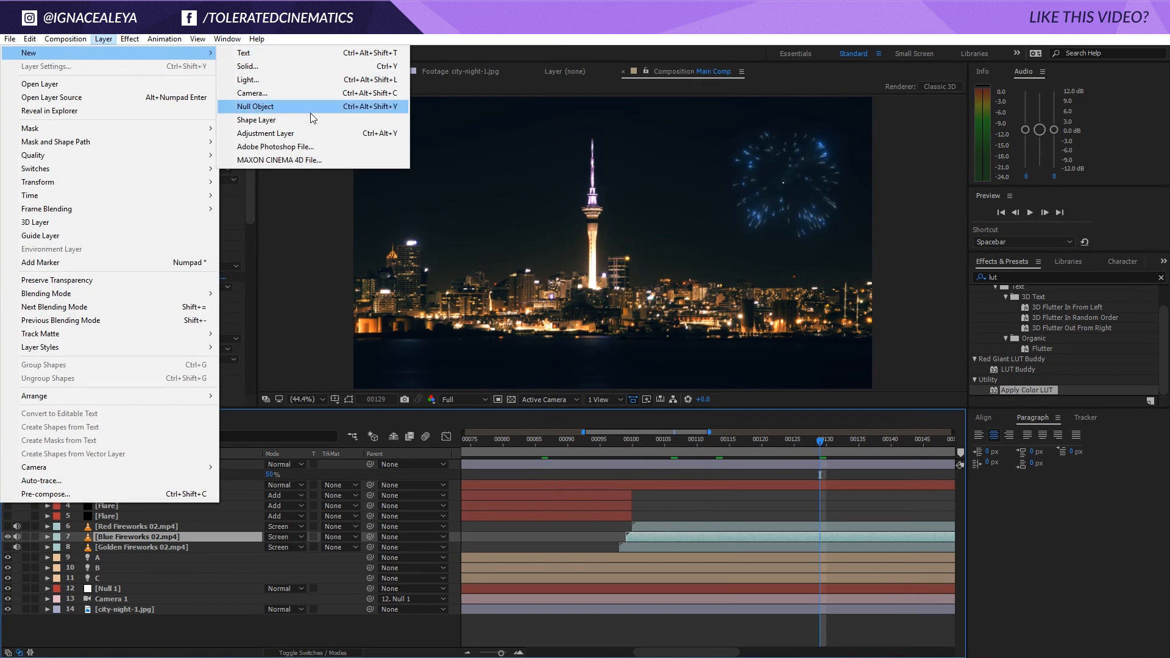
click(302, 134)
key(Return)
text(Vignette)
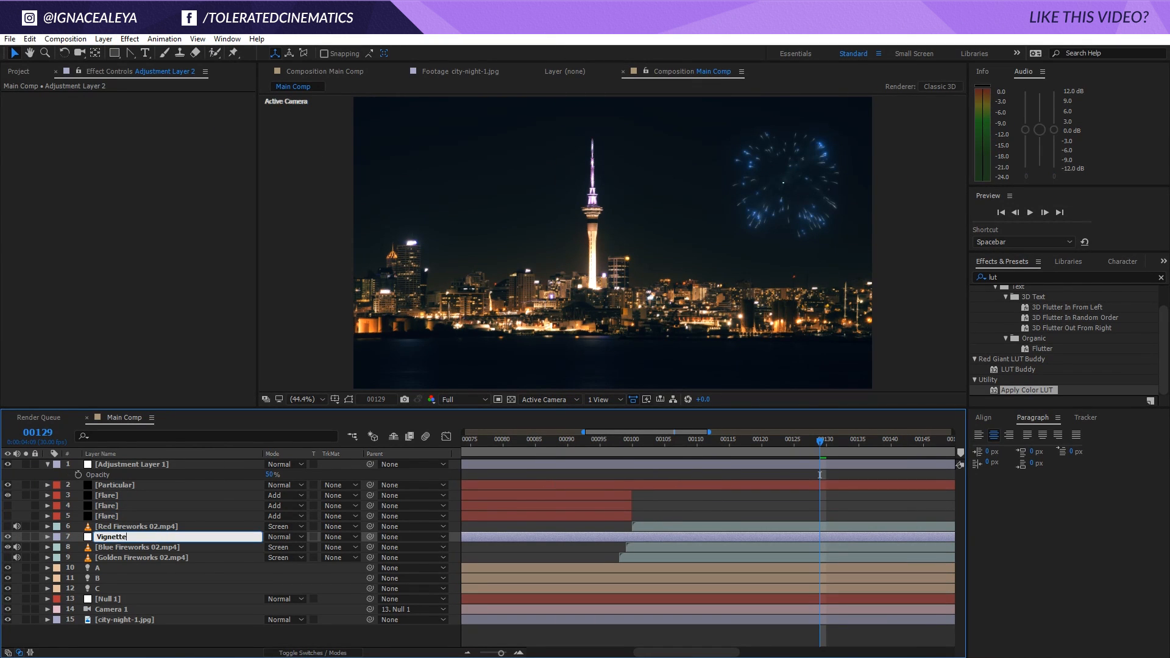
key(Return)
drag(148, 536, 156, 461)
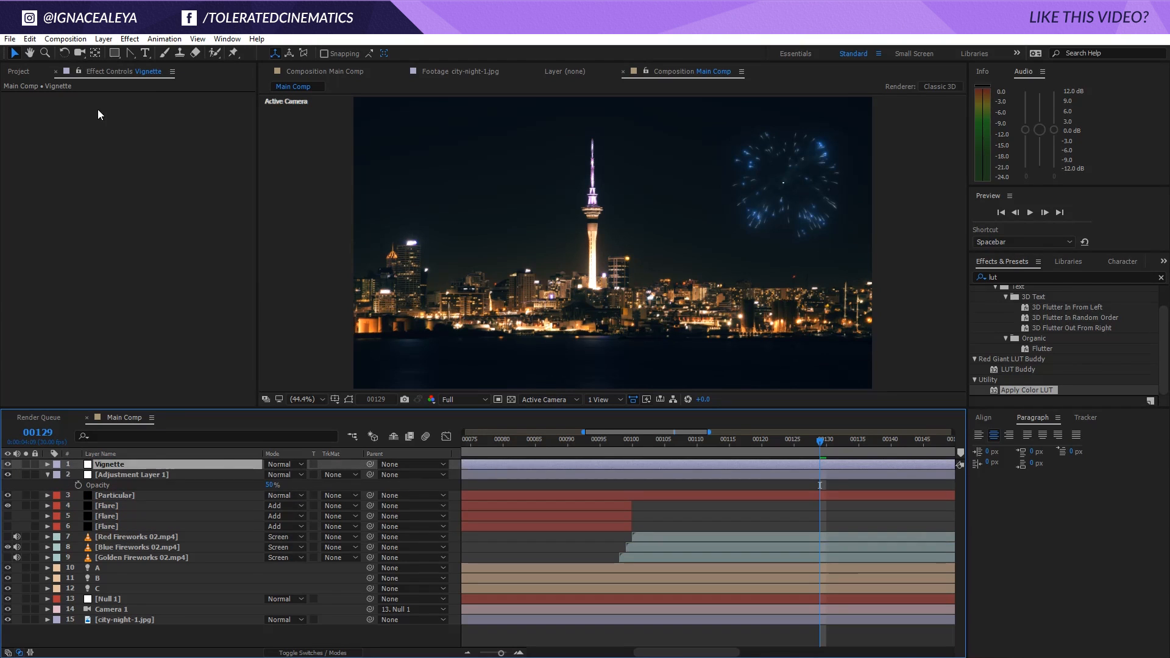
Step: Add a full-frame elliptical mask to the Vignette layer and show its outline in the viewer
drag(111, 53, 153, 78)
double_click(115, 52)
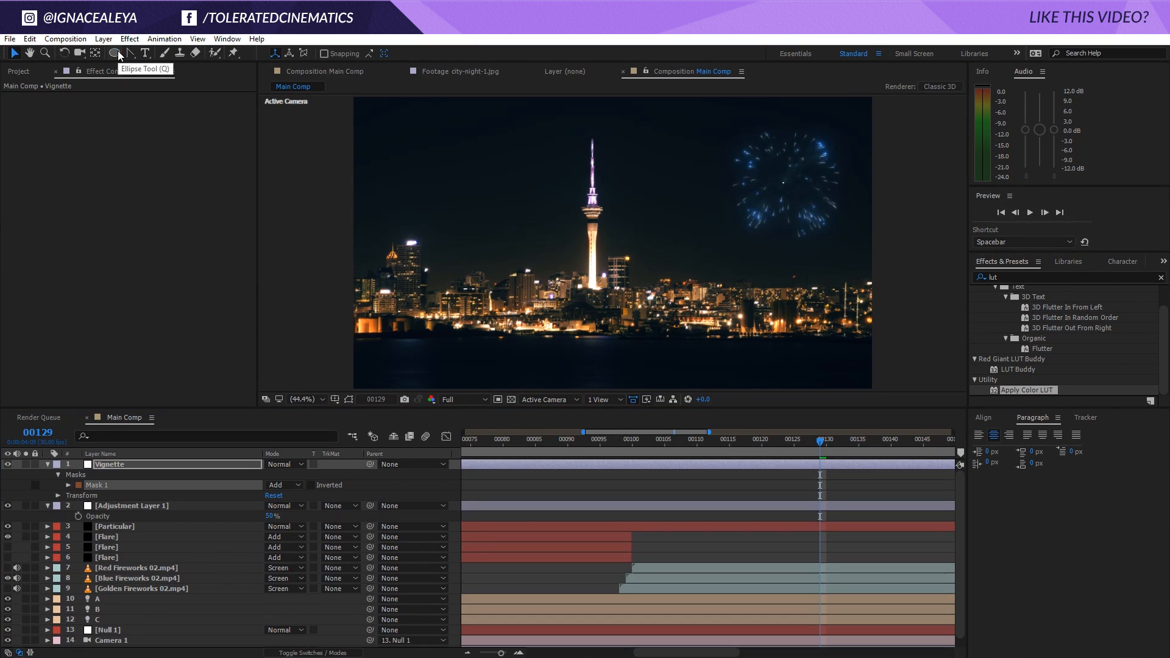
key(v)
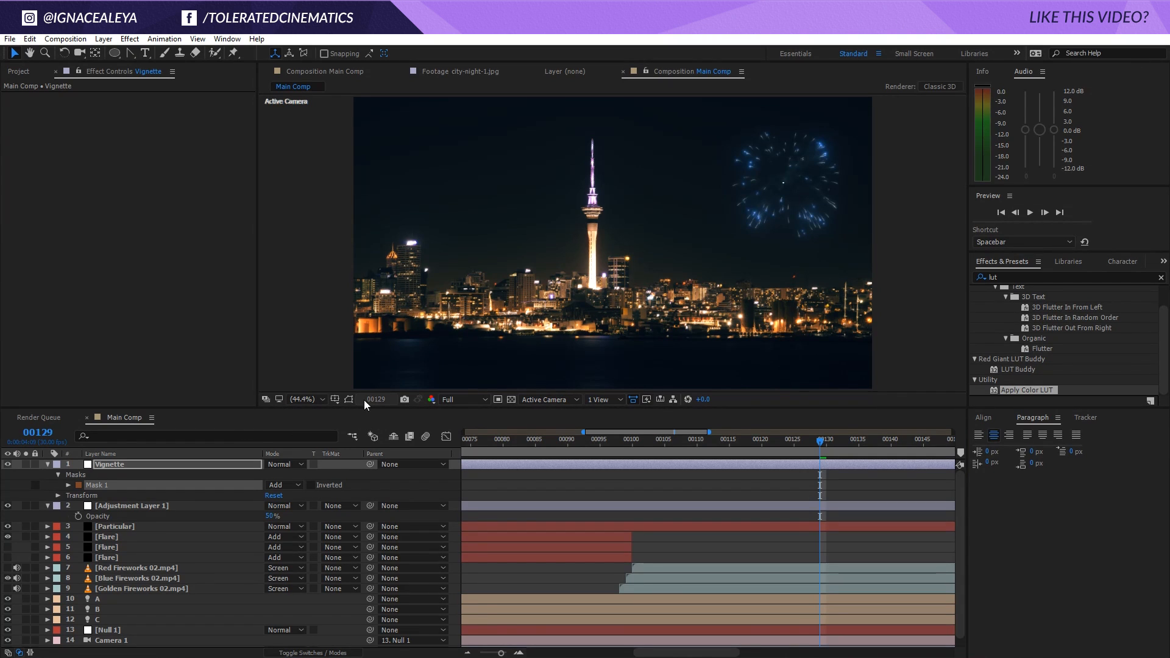
click(349, 399)
Step: Set the Vignette mask's mode to Subtract and its Mask Feather to 350 pixels
click(286, 485)
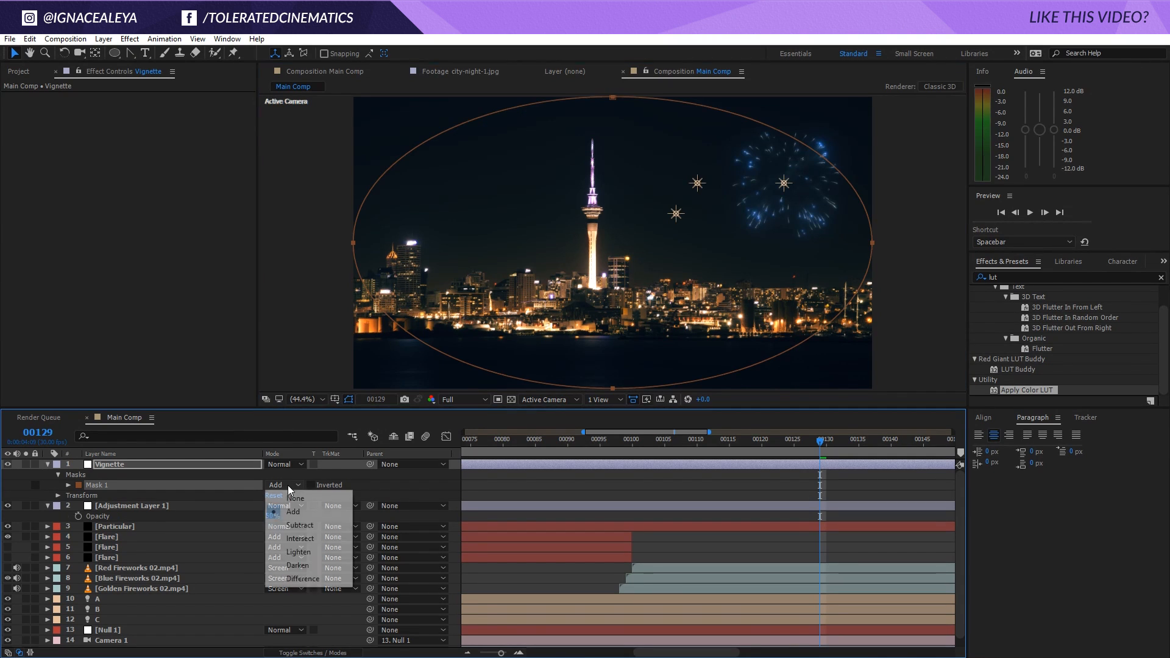
click(289, 526)
key(f)
click(293, 485)
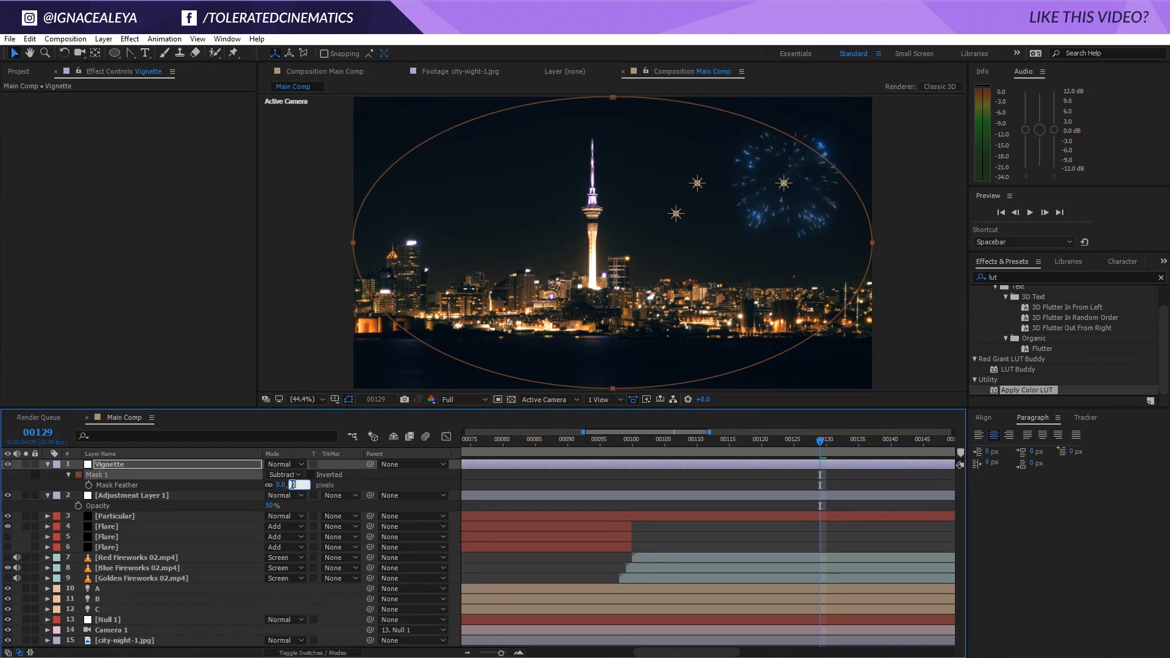
text(350)
key(Return)
Step: Apply Curves to the Vignette layer and pull the RGB curve's midtones down to darken the frame edges
click(130, 39)
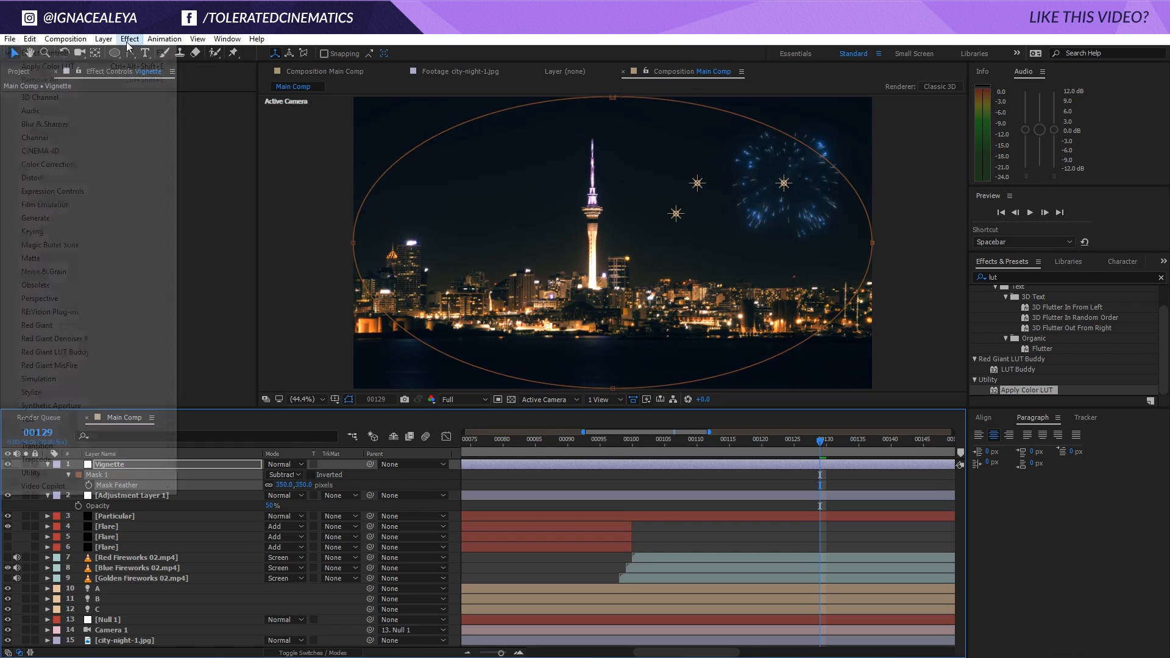
mouse_move(95, 164)
click(219, 406)
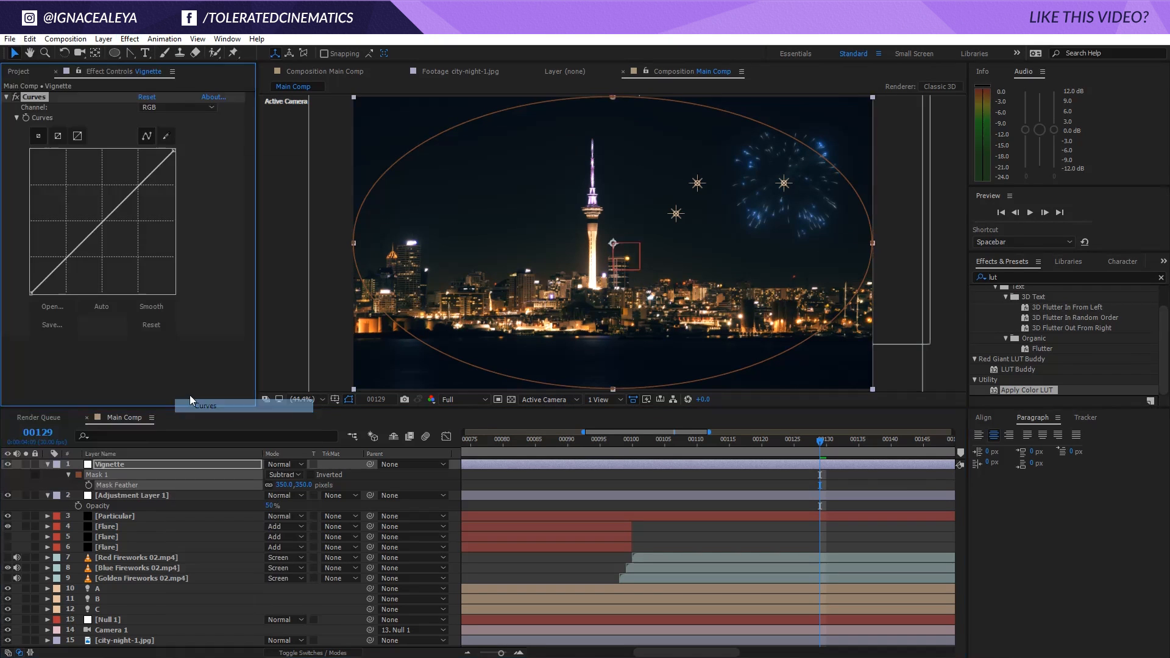
drag(94, 231, 100, 250)
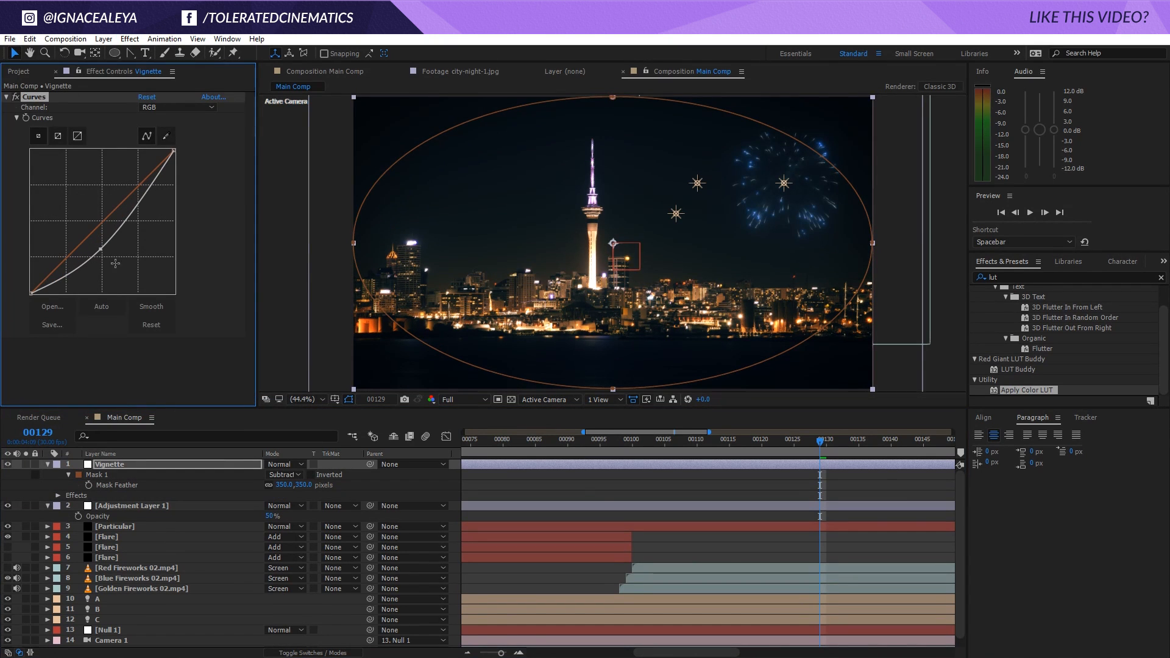
click(707, 548)
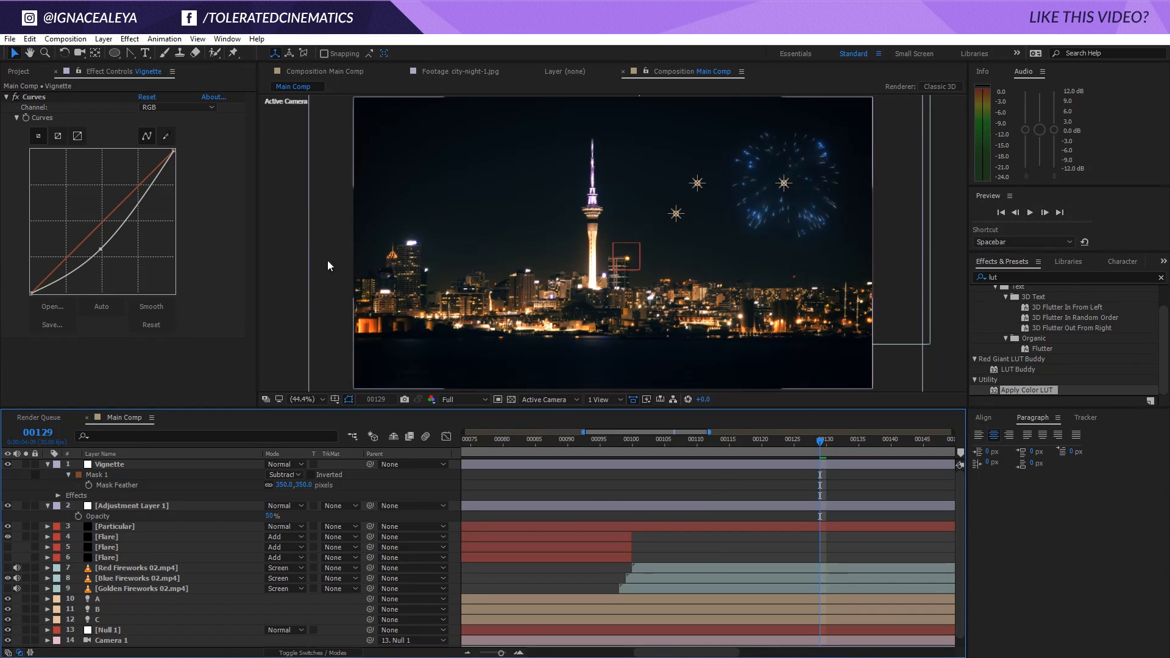
Step: Add a "SUBSCRIBE" text layer and center it horizontally and vertically in the composition
click(145, 53)
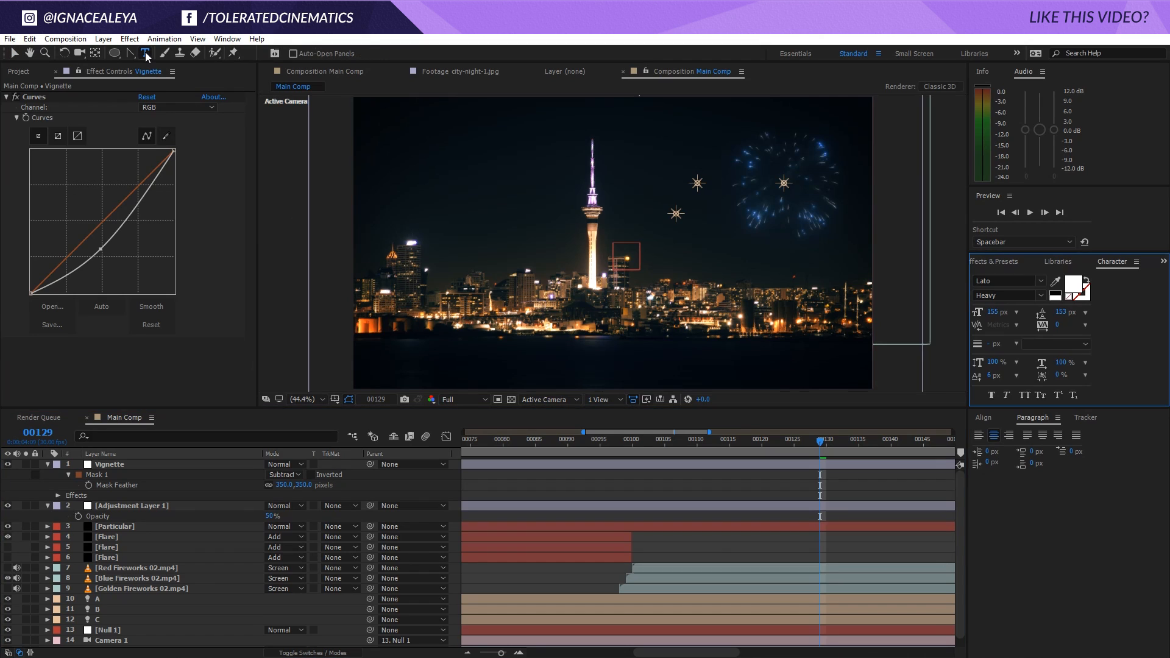
click(491, 235)
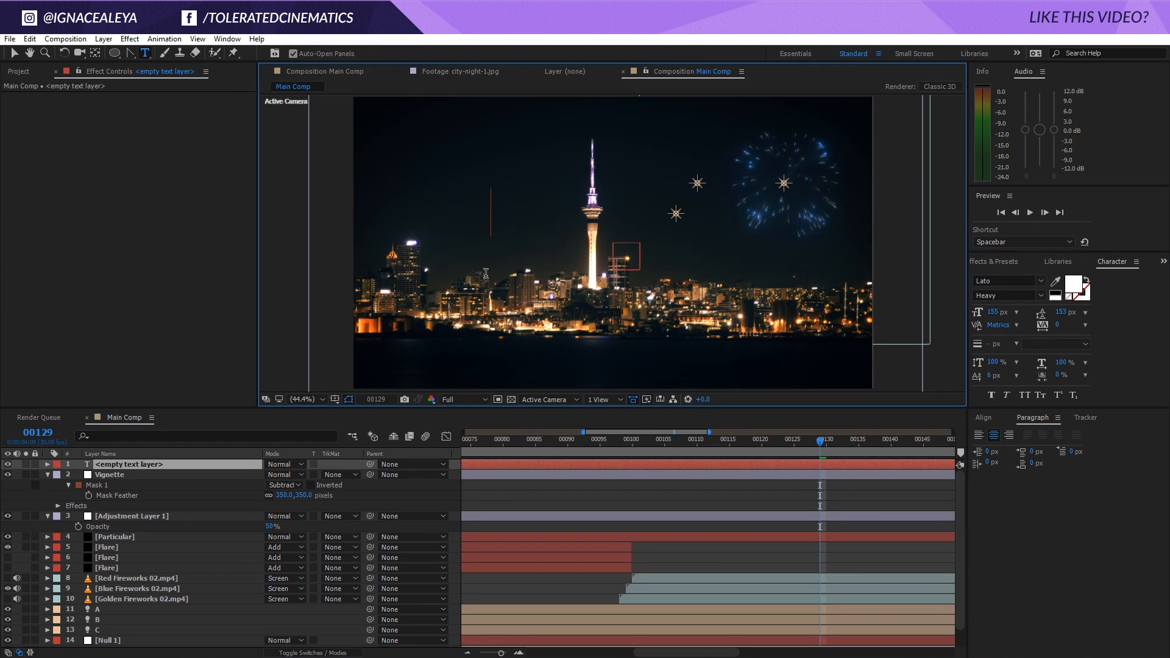
text(SUBSCRIBE)
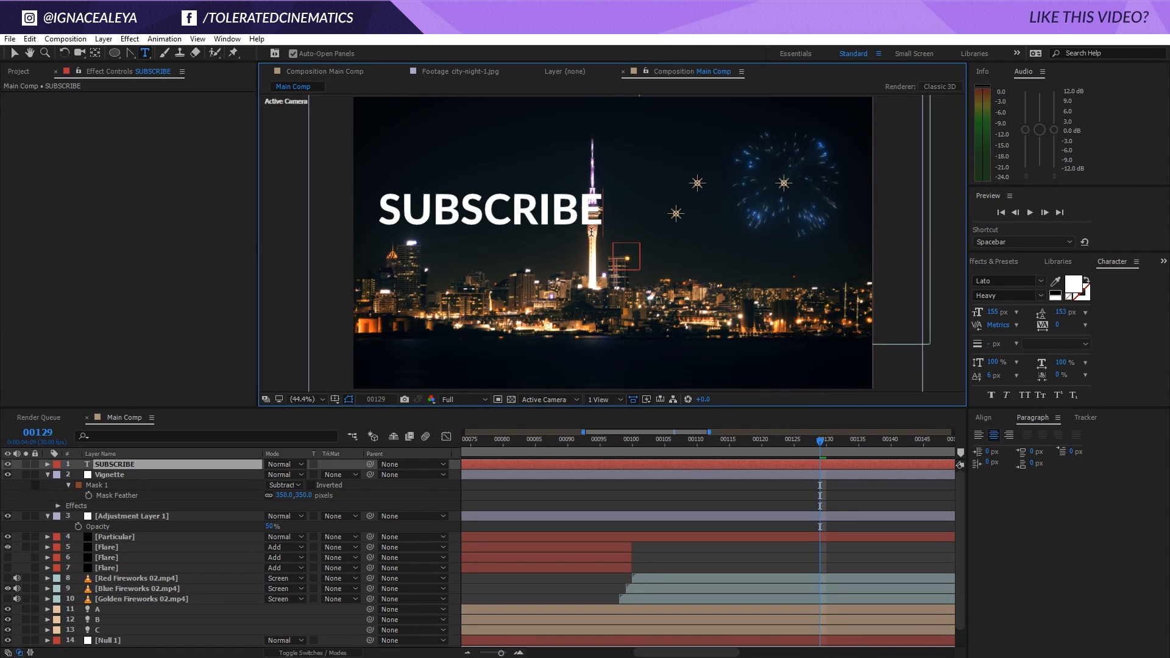
click(14, 53)
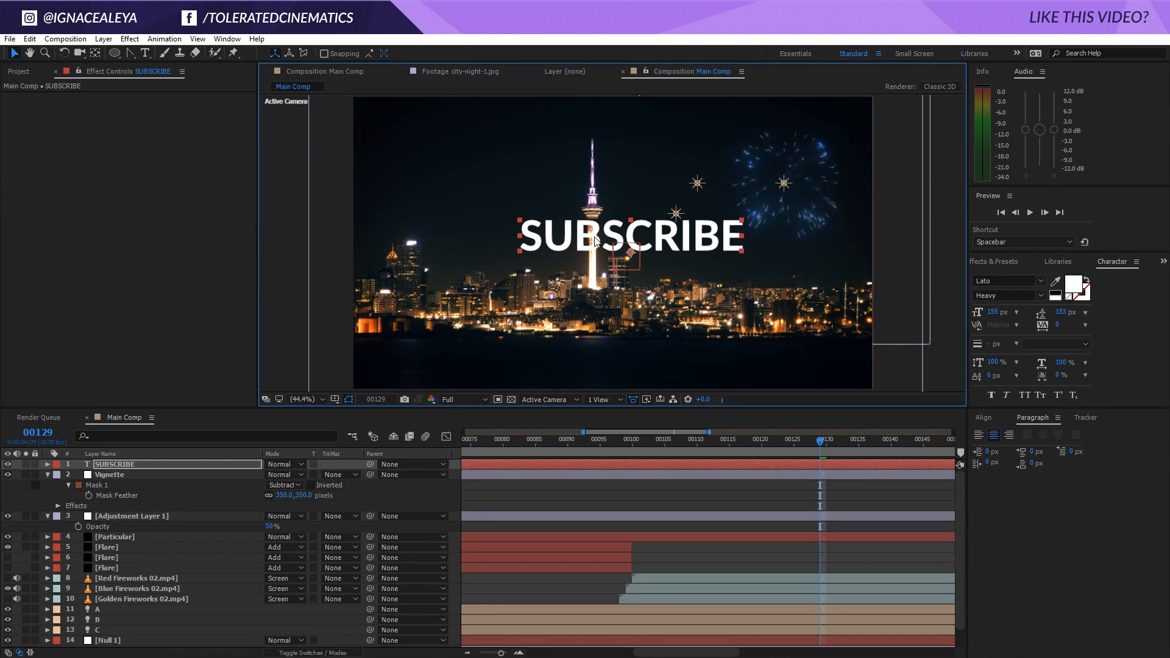
click(983, 418)
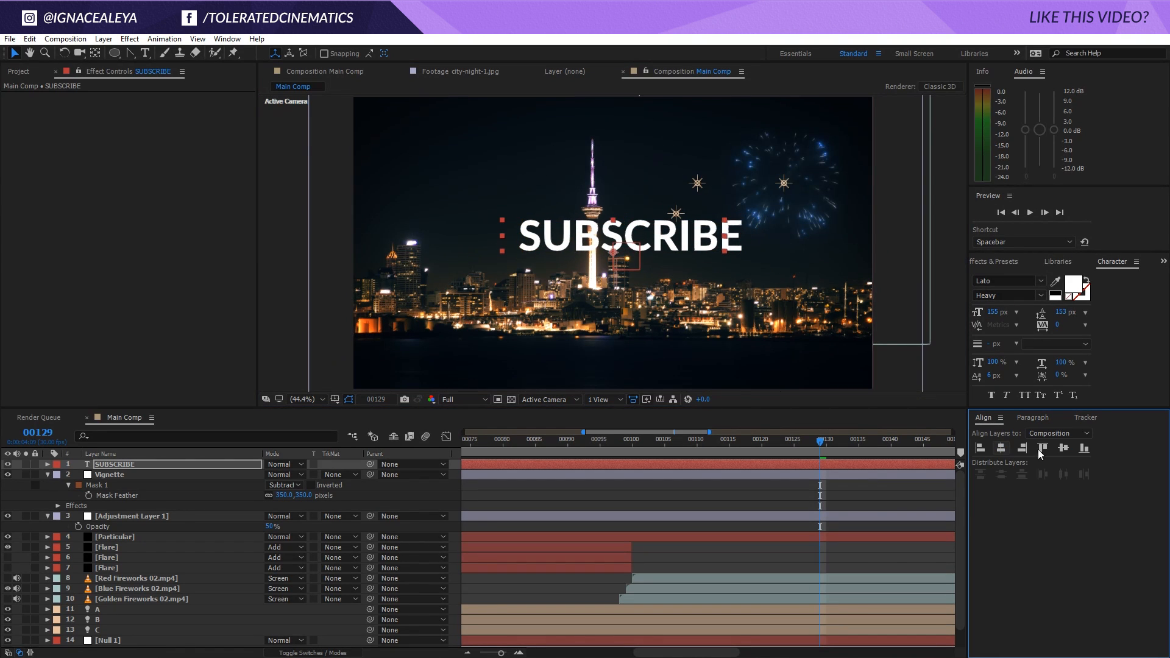
click(1001, 448)
click(1064, 448)
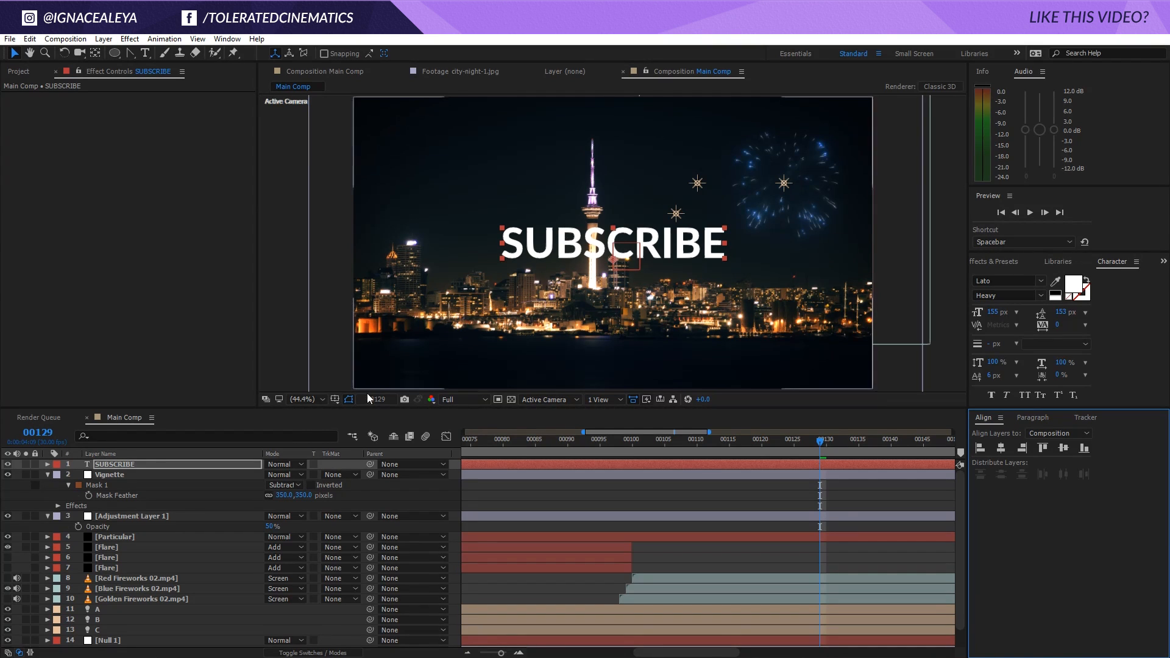
Step: Make the SUBSCRIBE layer 3D and turn off Accepts Lights in its Material Options
click(313, 653)
click(332, 464)
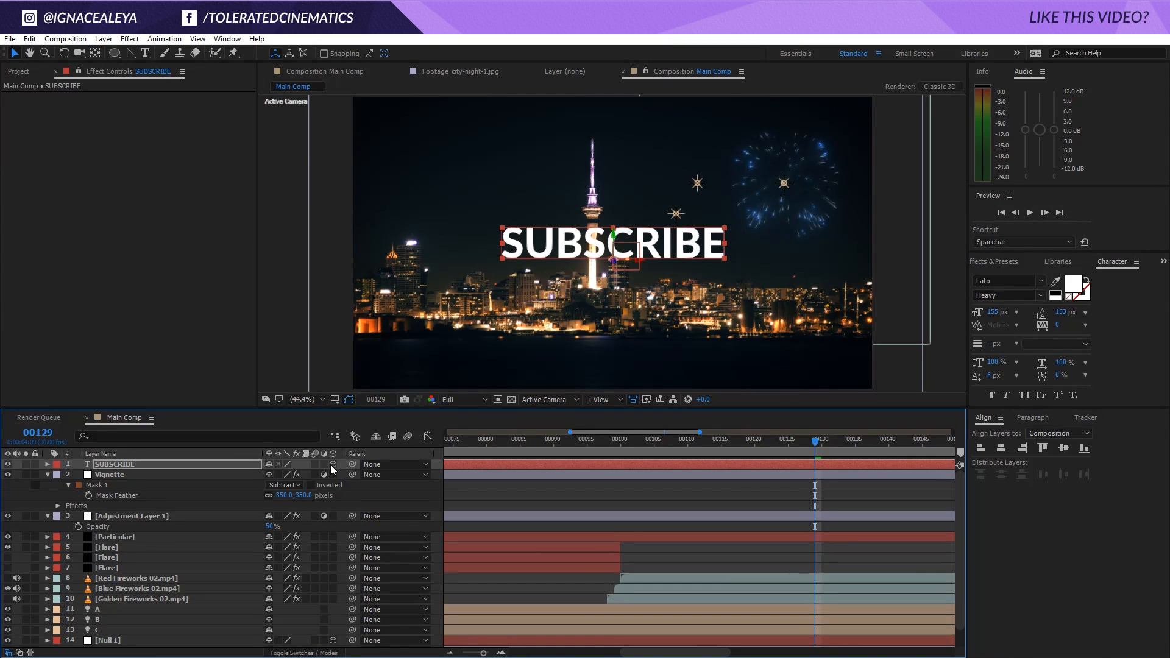
key(q)
click(47, 465)
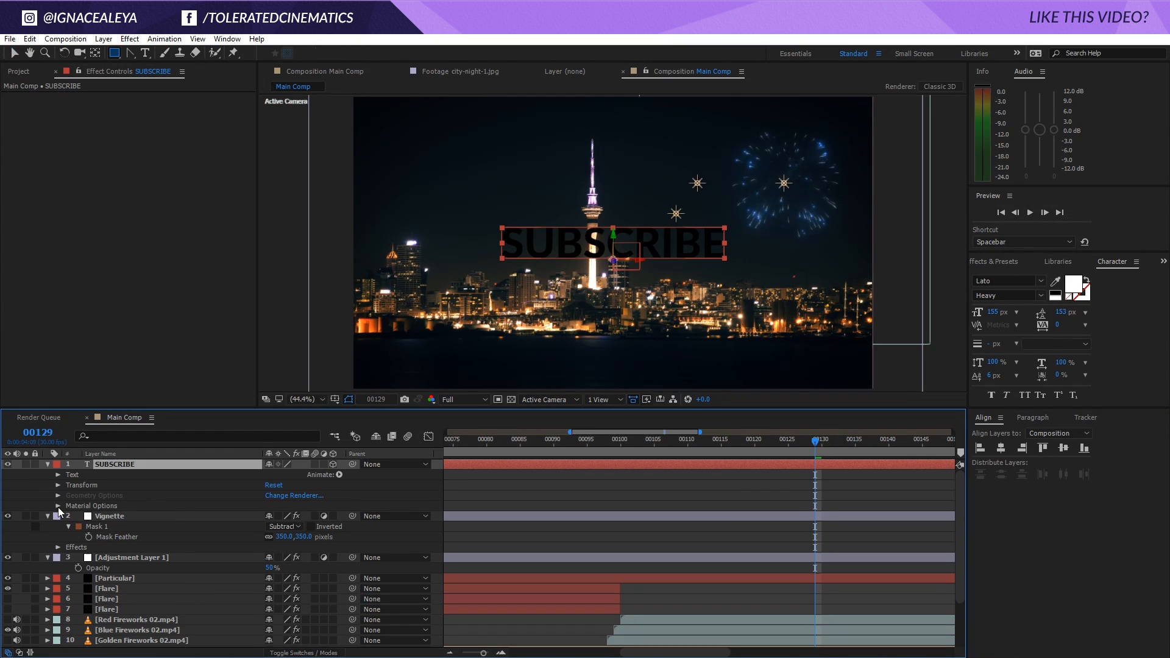
click(57, 506)
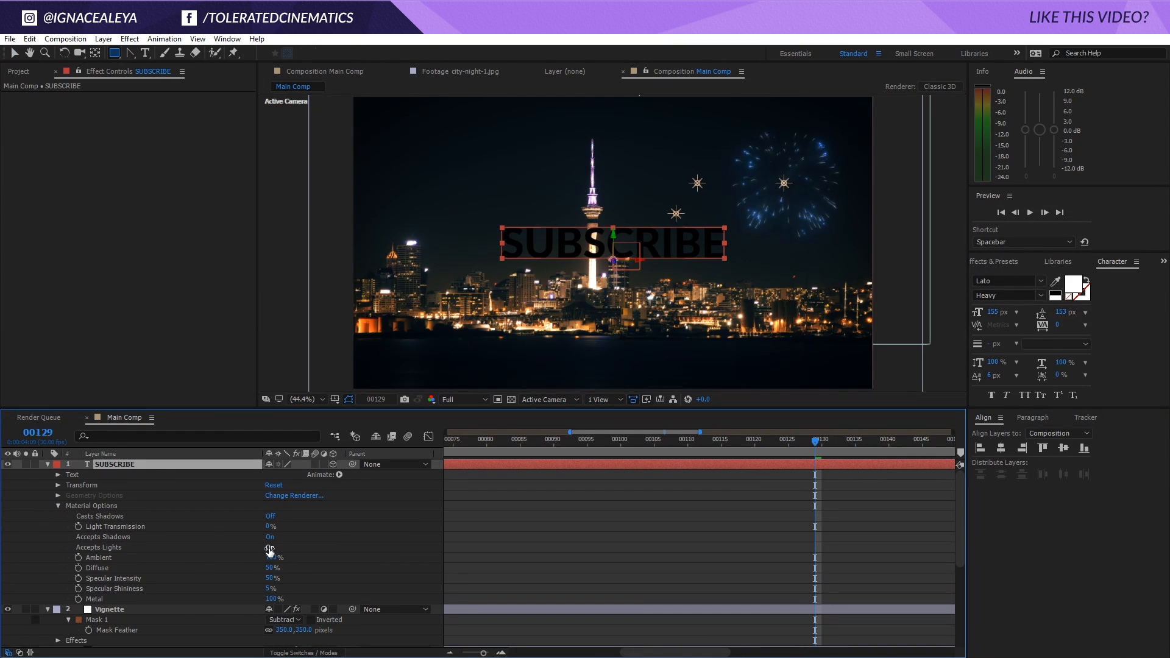
click(270, 547)
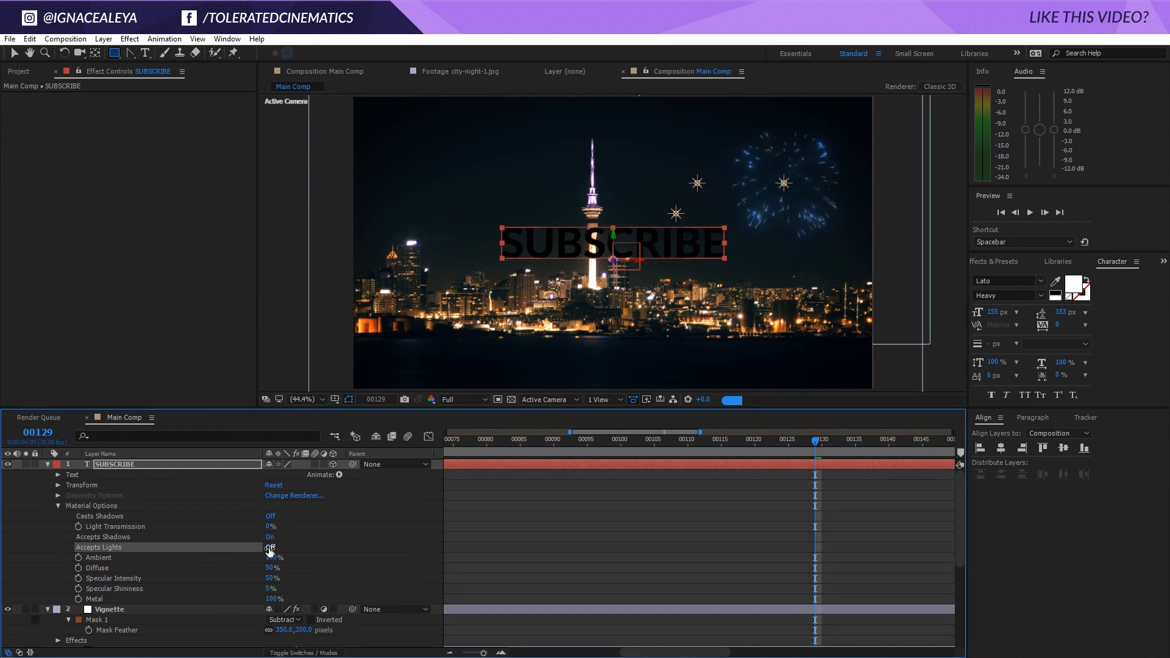
click(48, 465)
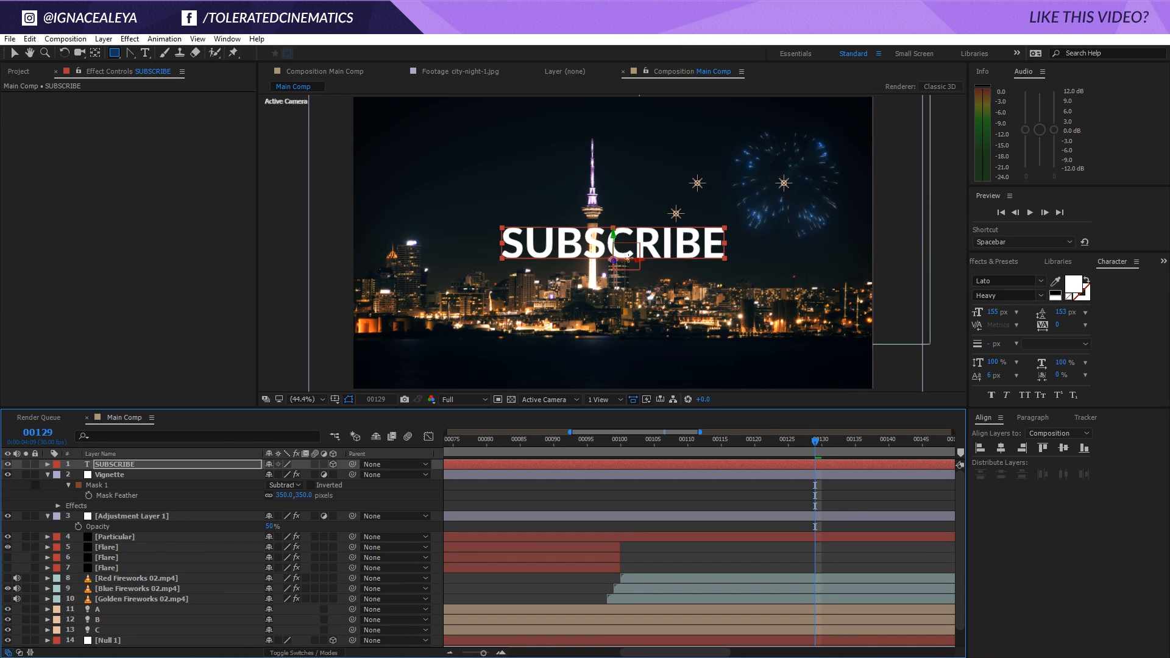
Step: Search the effects for "ball a" and apply CC Ball Action to the SUBSCRIBE text layer
click(726, 464)
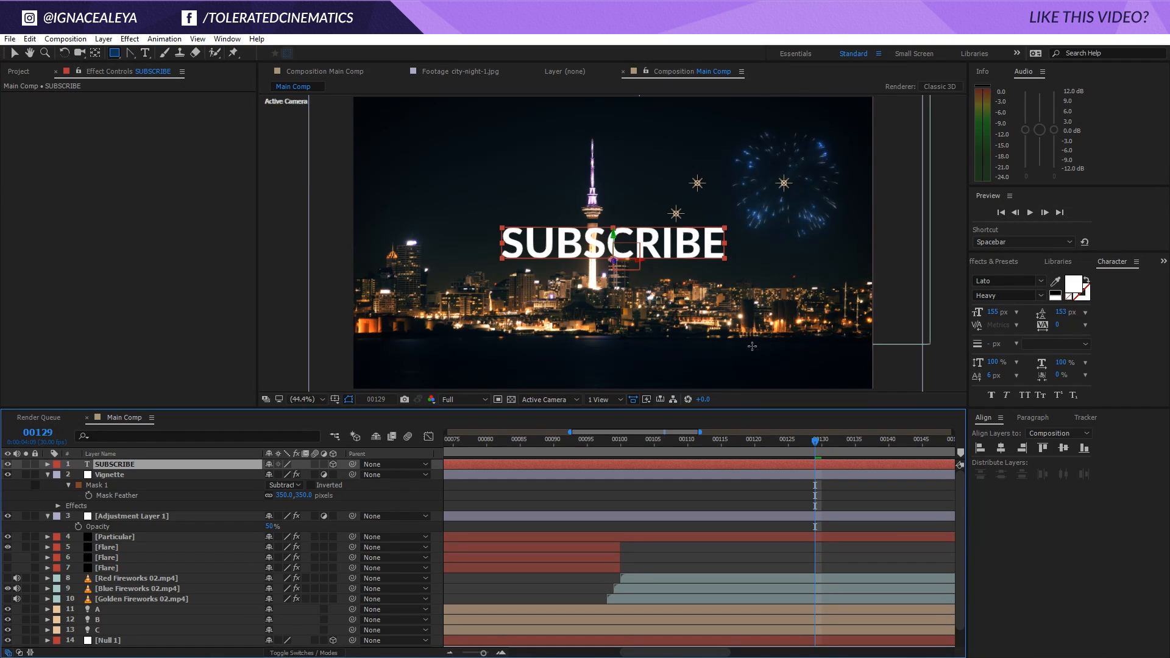
click(994, 266)
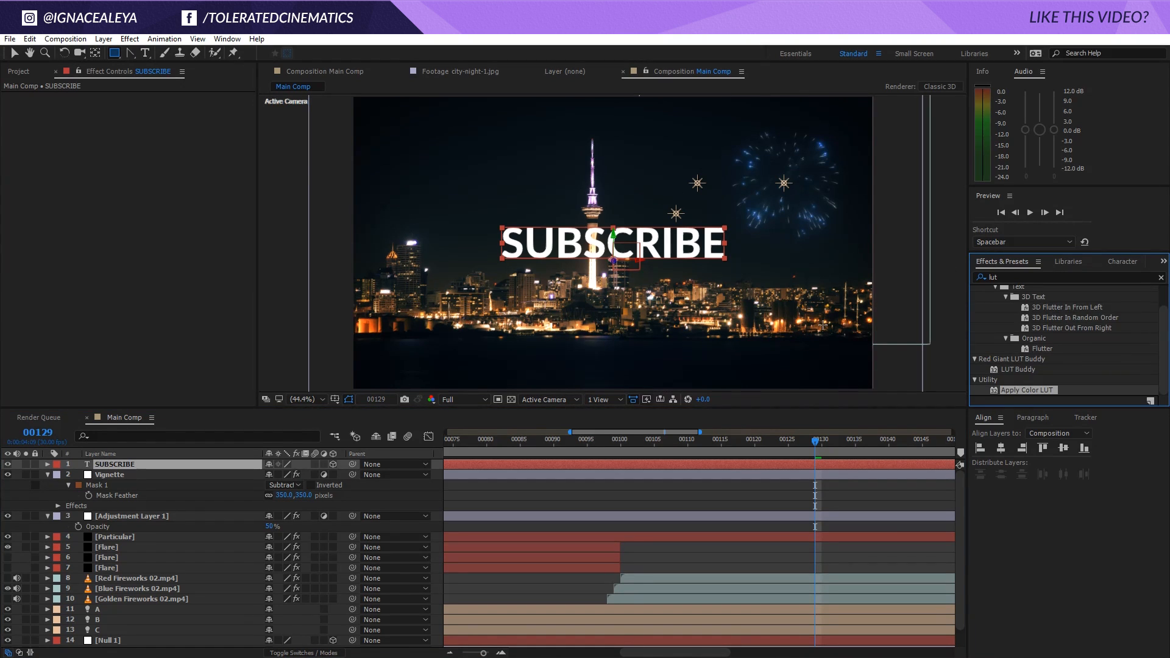
click(1011, 275)
text(ba)
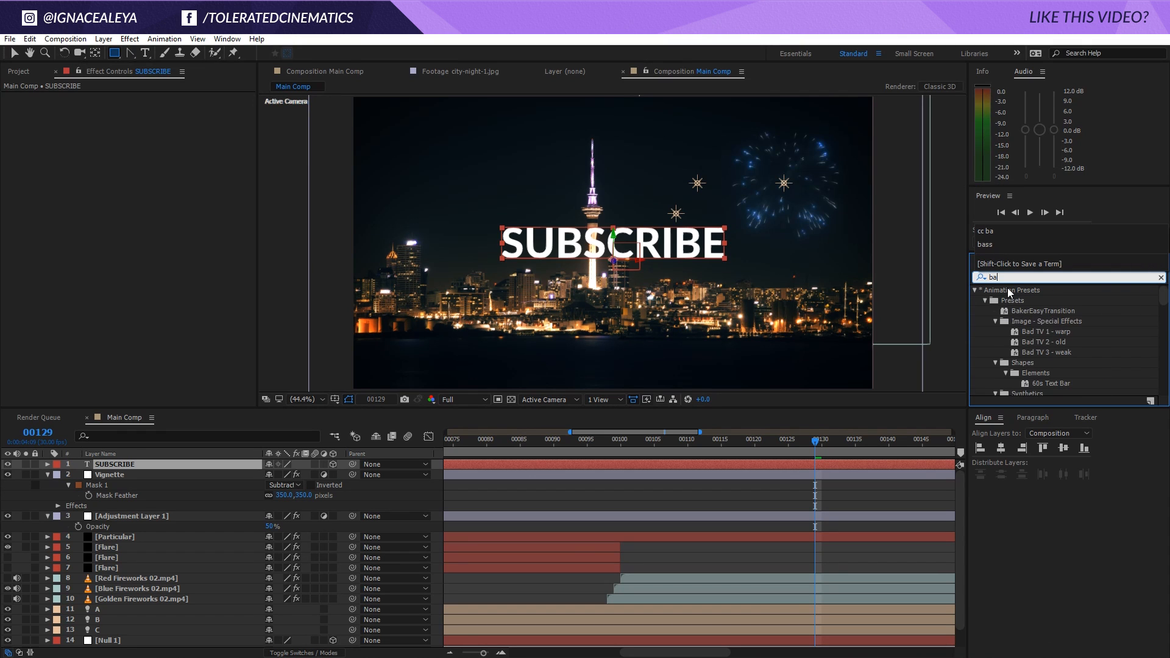
text(ll)
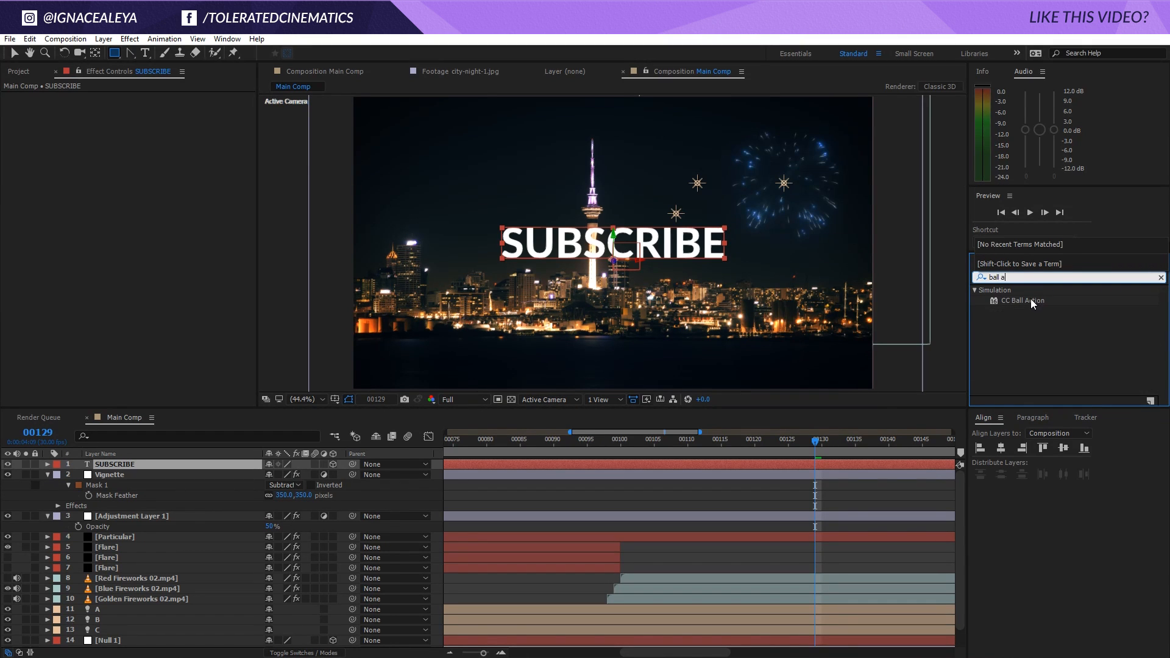
drag(1030, 299, 178, 459)
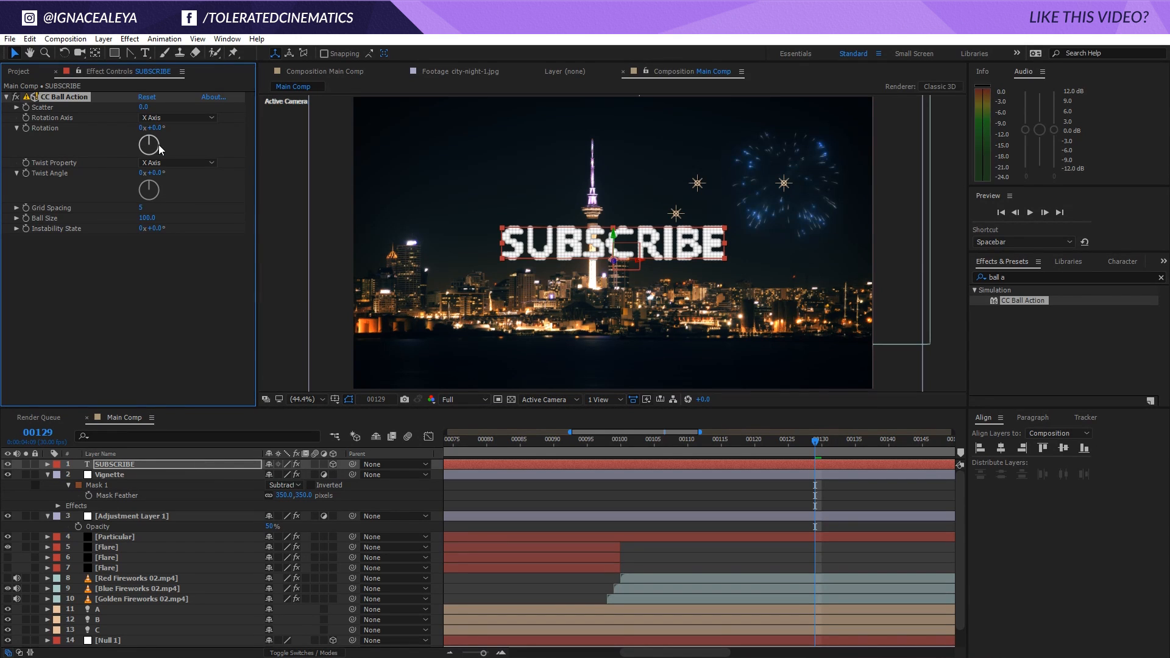
Step: Set CC Ball Action's Grid Spacing to 1 and inspect the balls forming the letters up close
click(143, 208)
text(1)
key(Return)
scroll(508, 227, up, 1)
scroll(508, 226, up, 4)
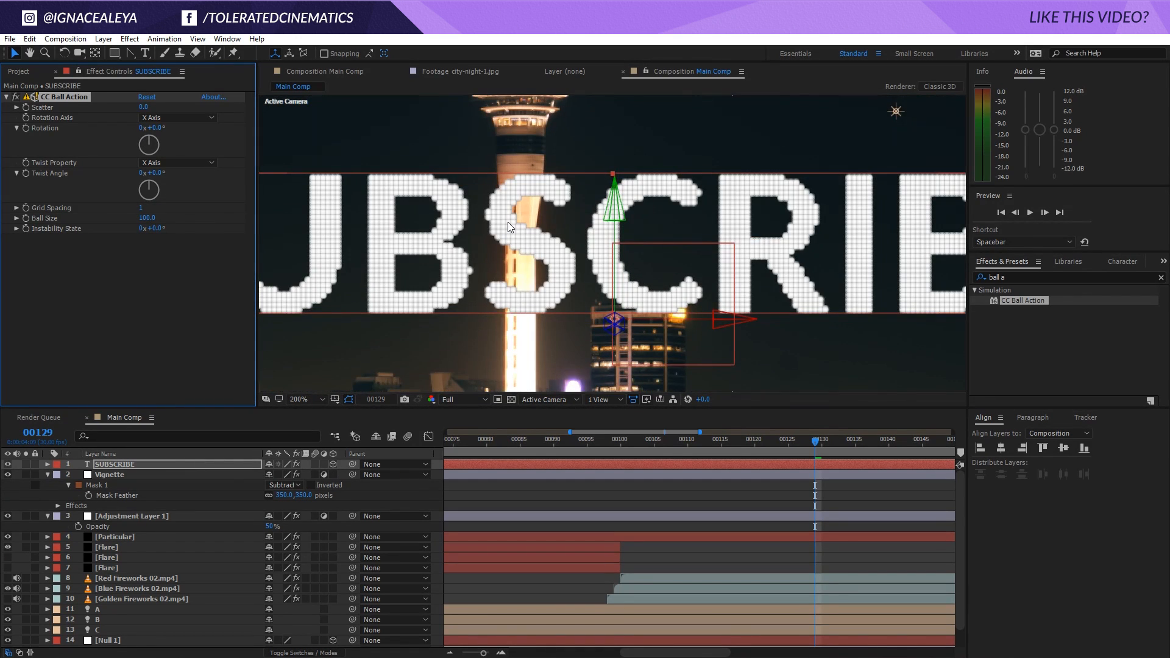
scroll(507, 222, down, 2)
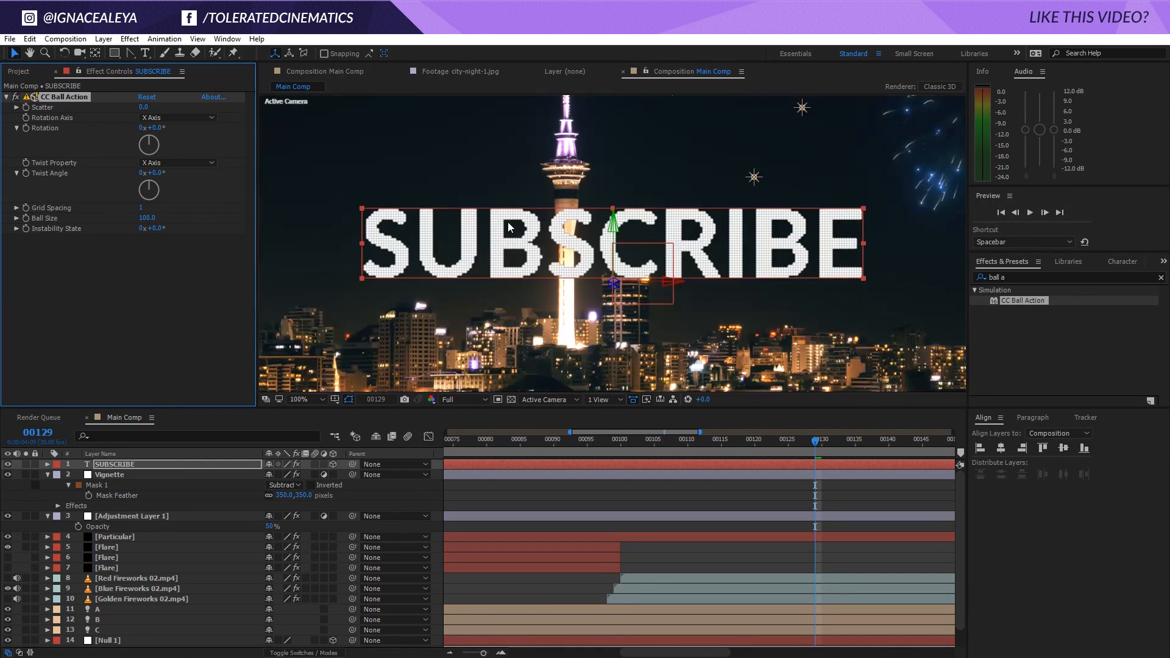
Step: Set CC Ball Action's Scatter to 100 and reduce Ball Size to 0 on the SUBSCRIBE layer
click(143, 107)
text(100)
key(Return)
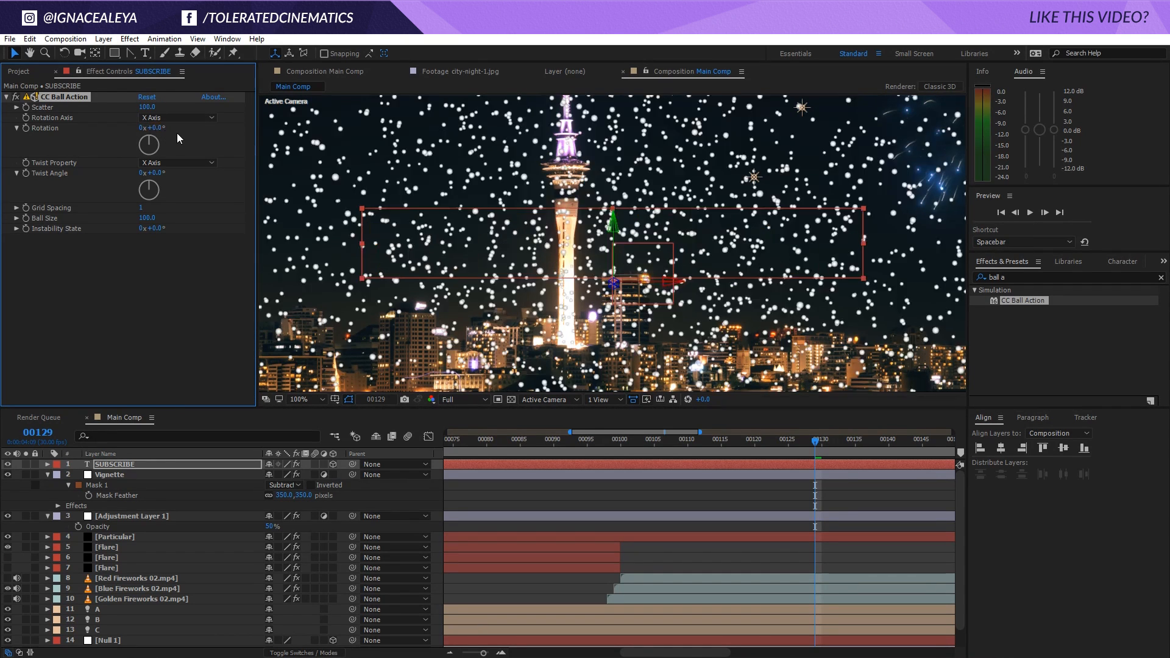
scroll(484, 195, down, 1)
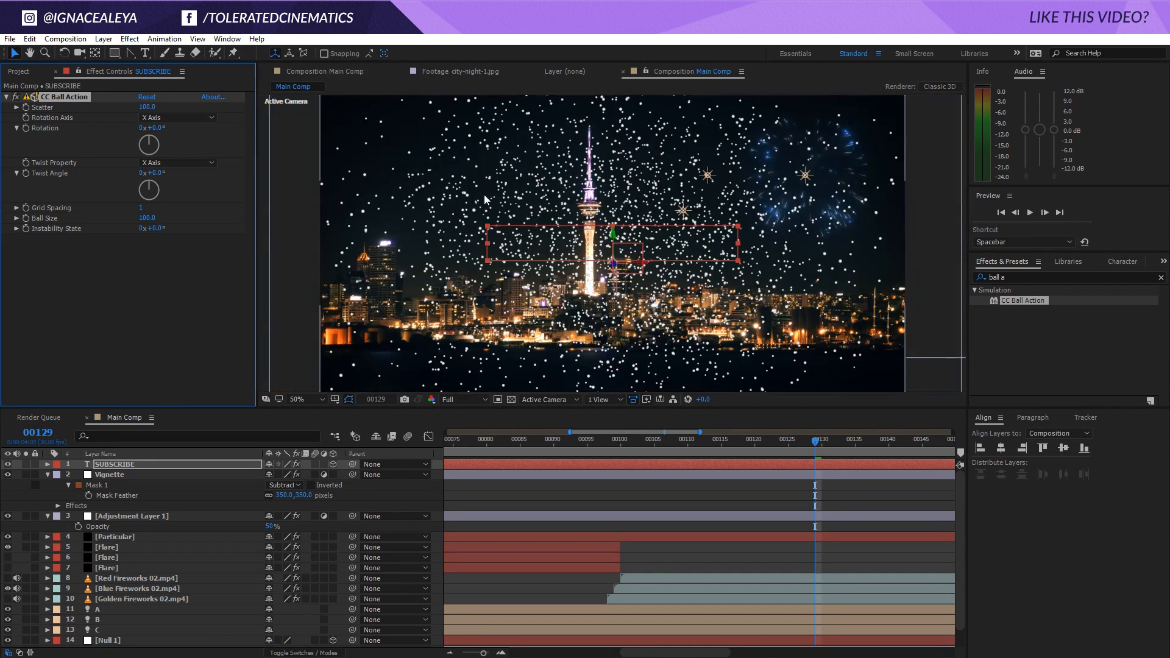
click(147, 218)
text(25)
key(Return)
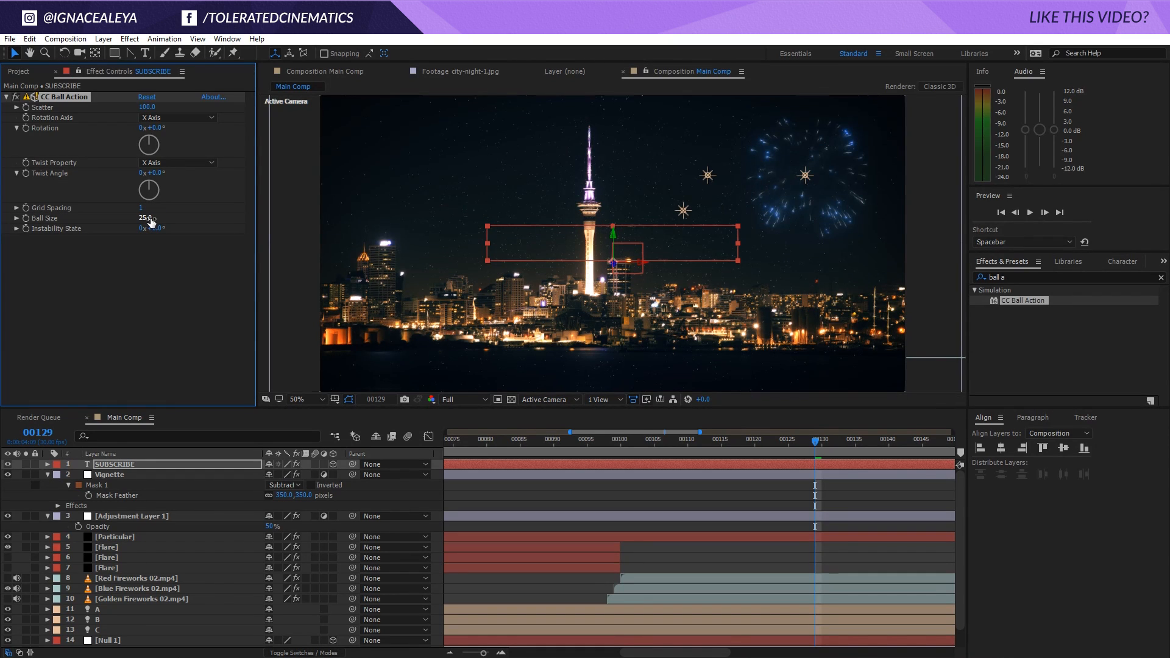
drag(151, 220, 135, 220)
Step: Keyframe Scatter, Rotation, Twist Angle, Grid Spacing and Ball Size at frame 129, with Rotation and Twist Angle at 90°
click(156, 228)
click(155, 173)
text(90)
key(Return)
click(155, 127)
text(90)
key(Return)
Step: At frame 140, keyframe CC Ball Action's Scatter, Rotation and Twist Angle at 0 and Ball Size at 100
drag(871, 444, 888, 443)
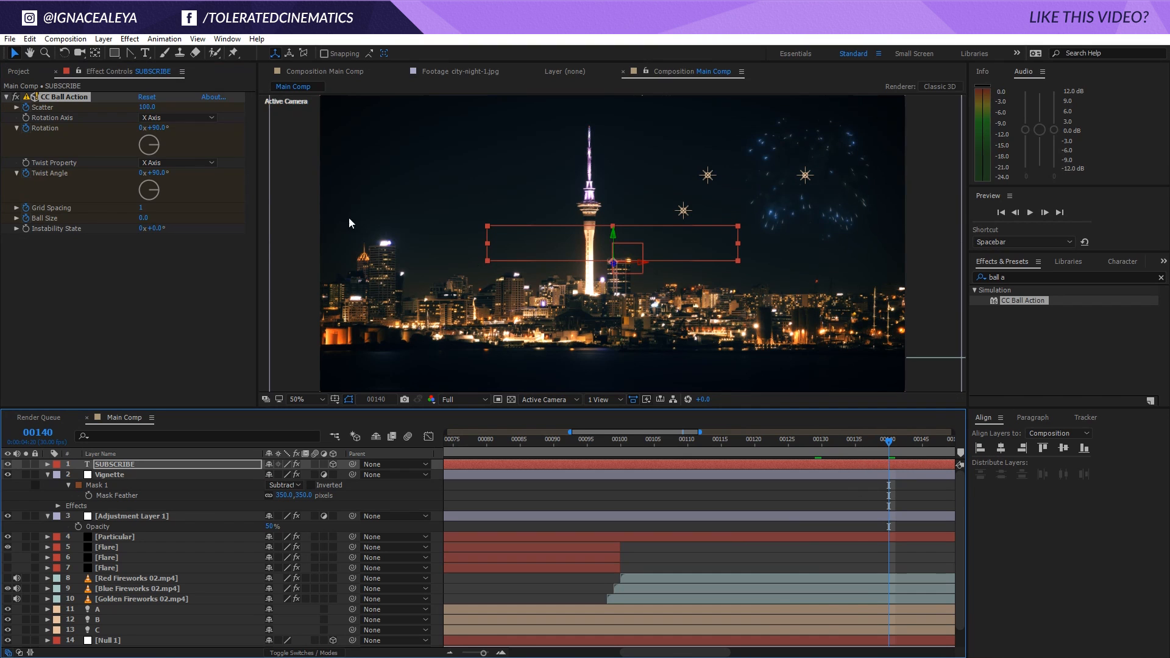
click(147, 108)
text(0)
key(Return)
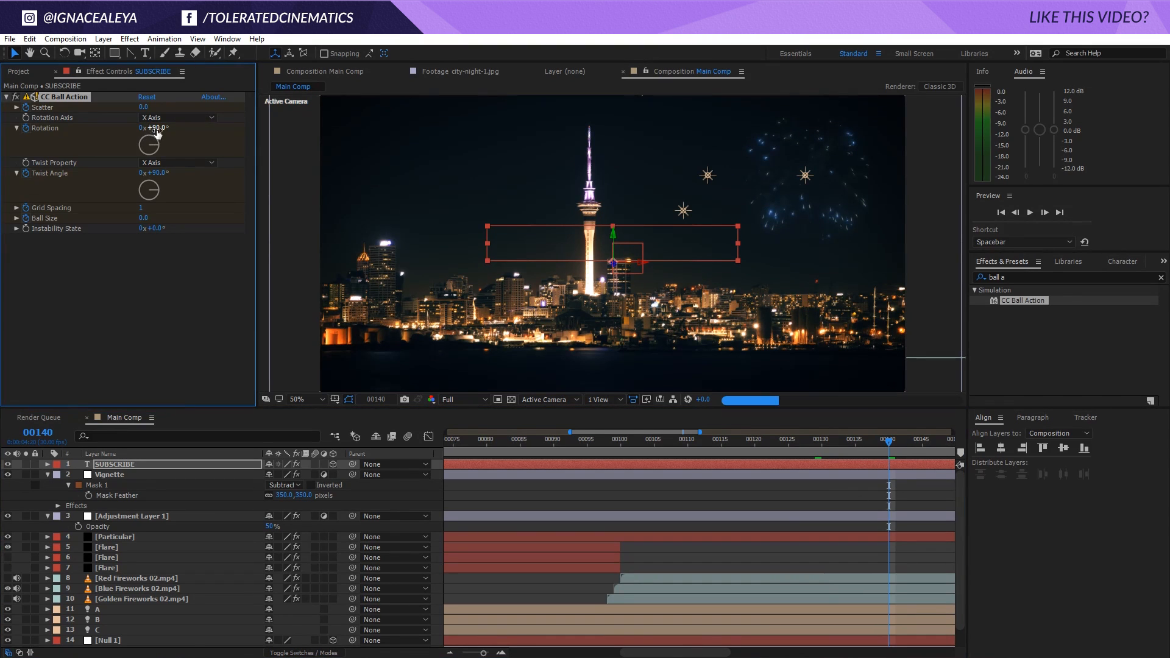
click(156, 128)
text(0)
key(Return)
click(158, 174)
text(0)
key(Return)
click(142, 208)
key(Tab)
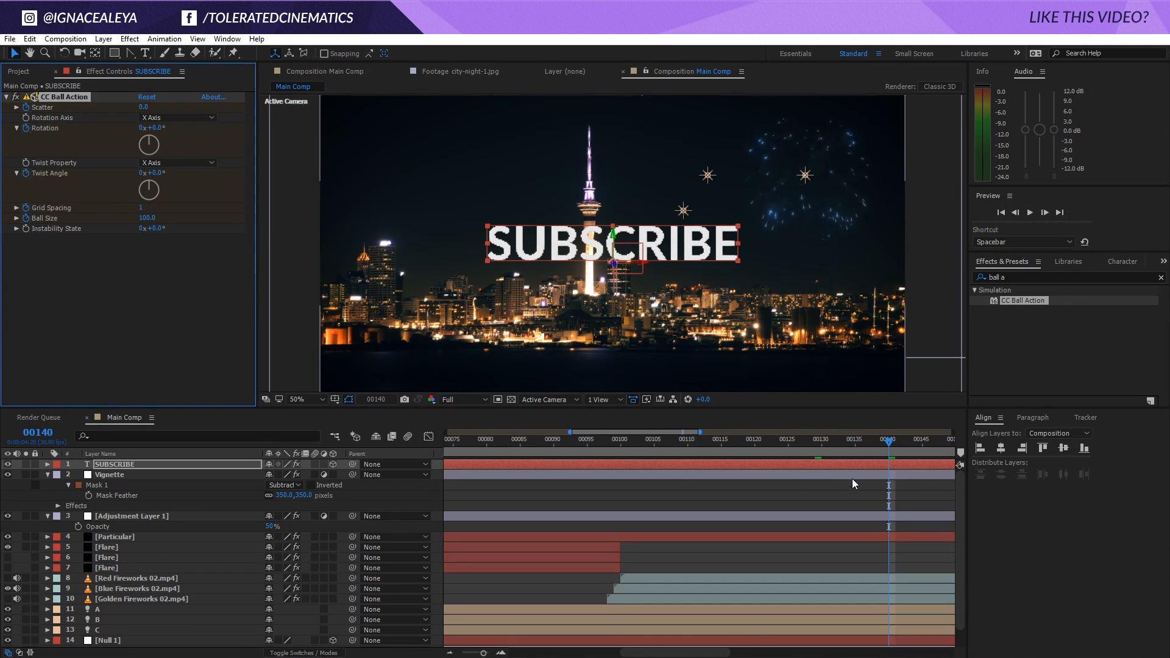
Step: Reveal the SUBSCRIBE layer's keyframes and preview the text animation from frame 126 at Half resolution
key(u)
click(798, 441)
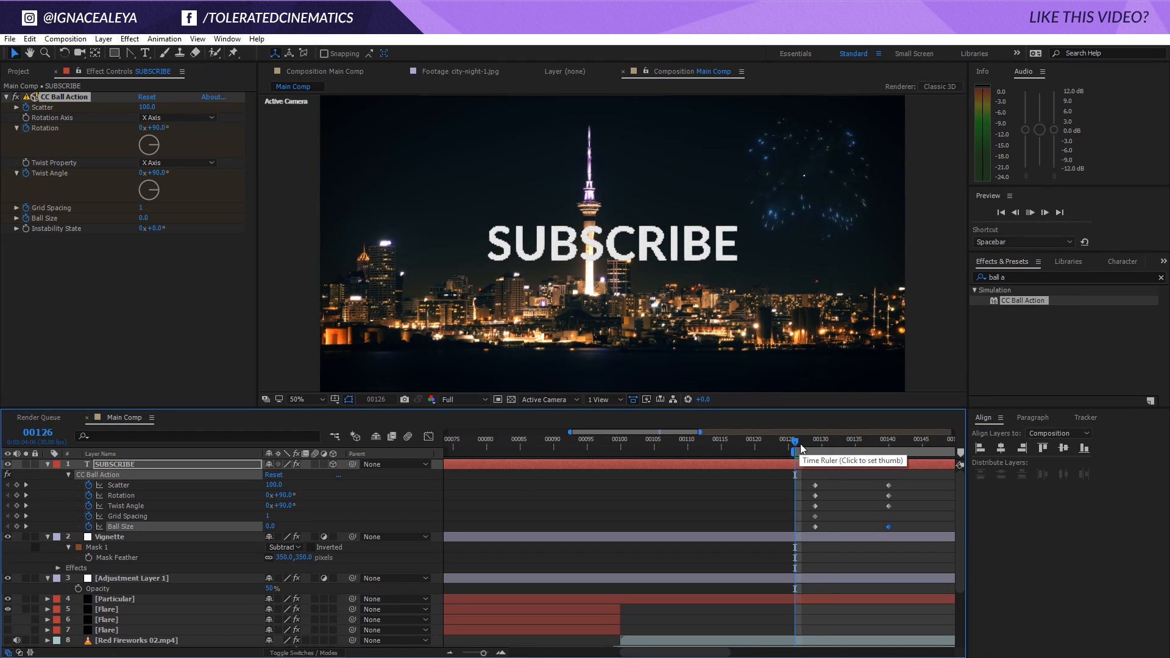
click(467, 400)
click(463, 444)
key(space)
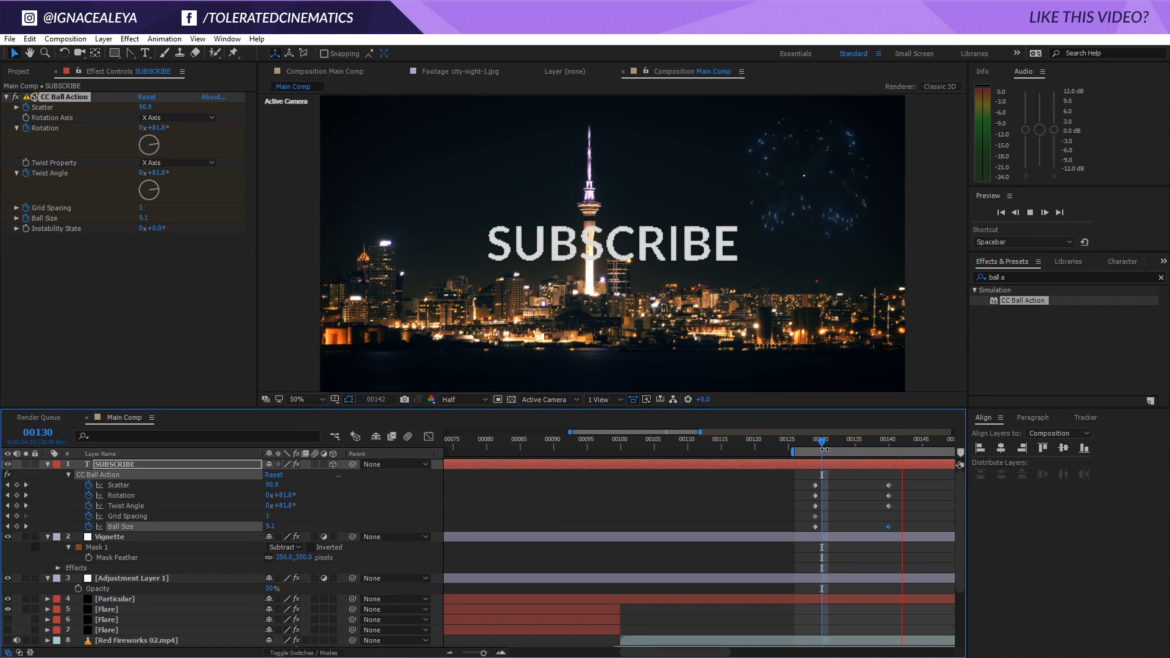
key(space)
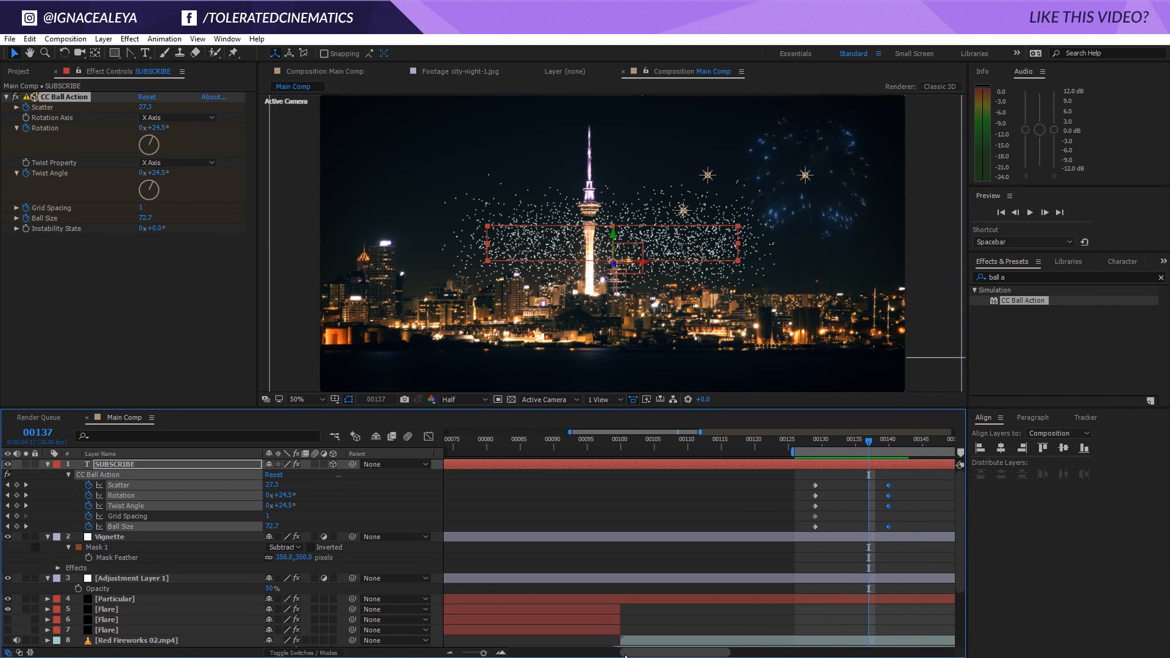
Step: Delay the ending Ball Action keyframes to about frame 152, and set Rotation and Twist Angle to 45° at frame 129
drag(666, 652, 717, 652)
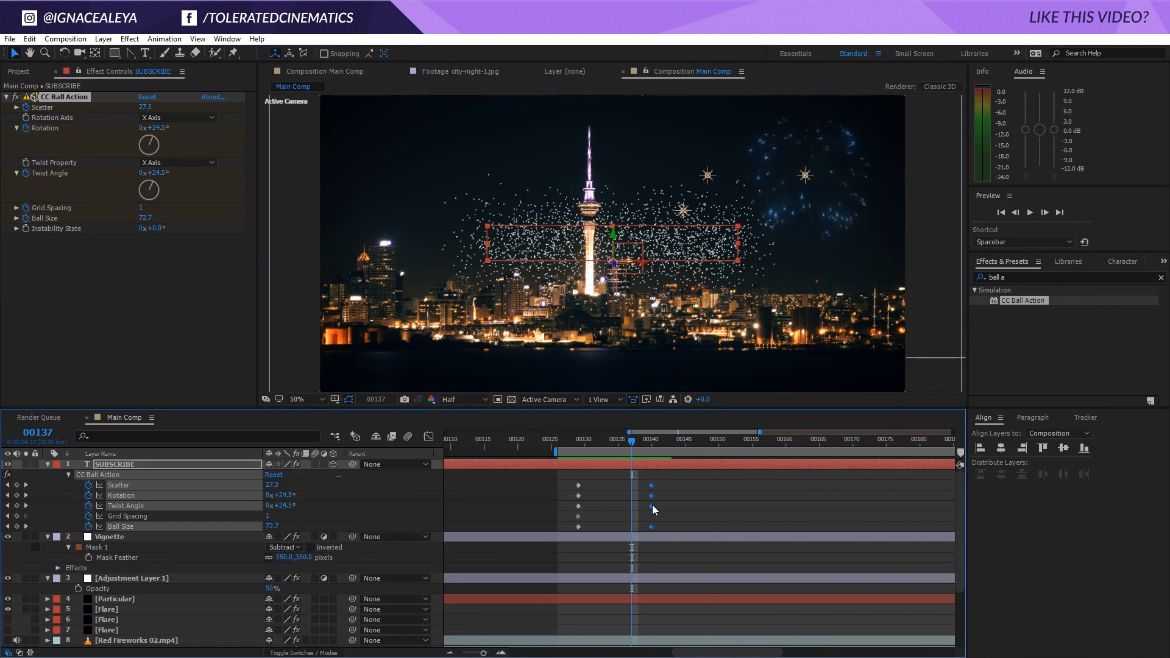
drag(652, 505, 731, 509)
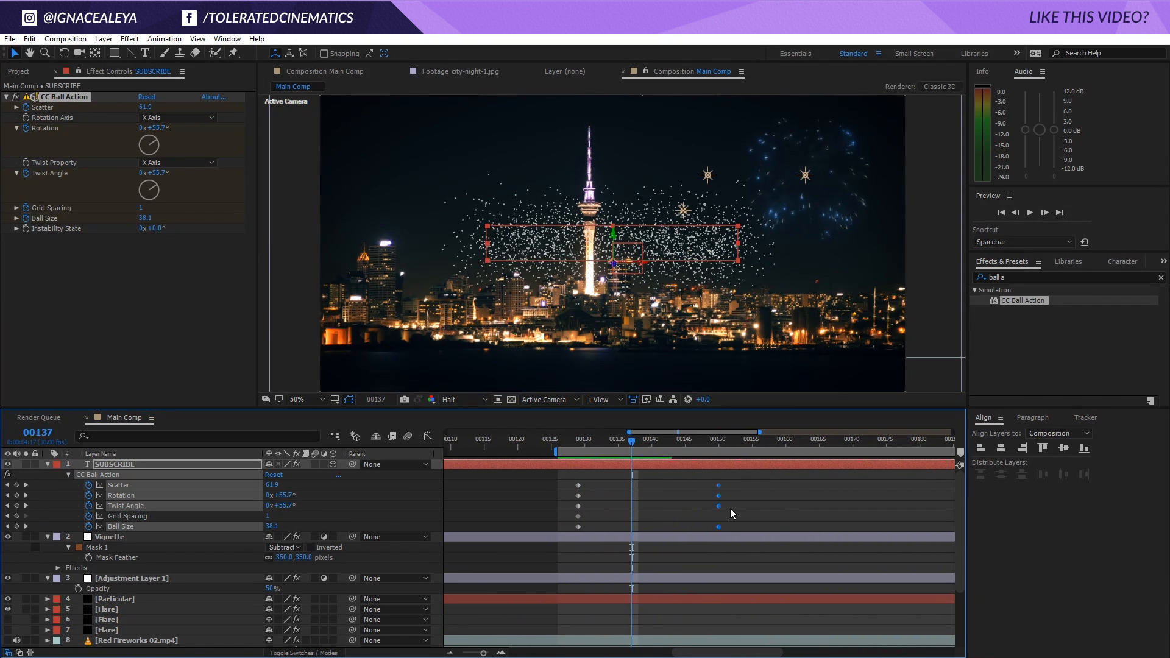
click(579, 439)
click(284, 495)
text(45)
key(Tab)
text(45)
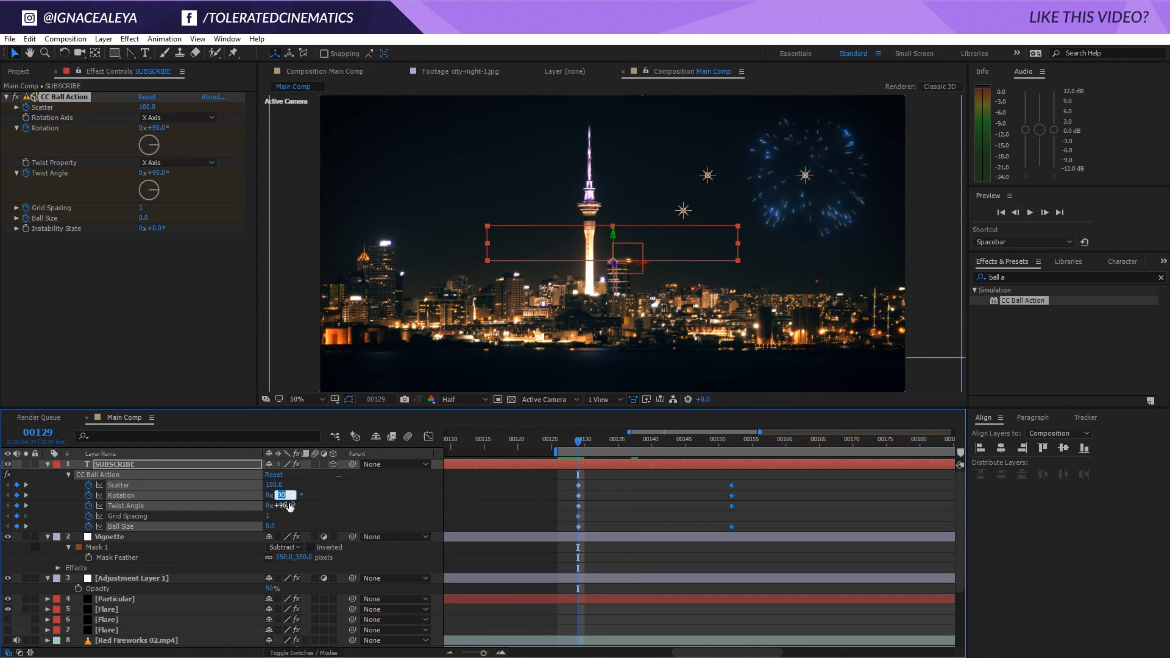
key(Return)
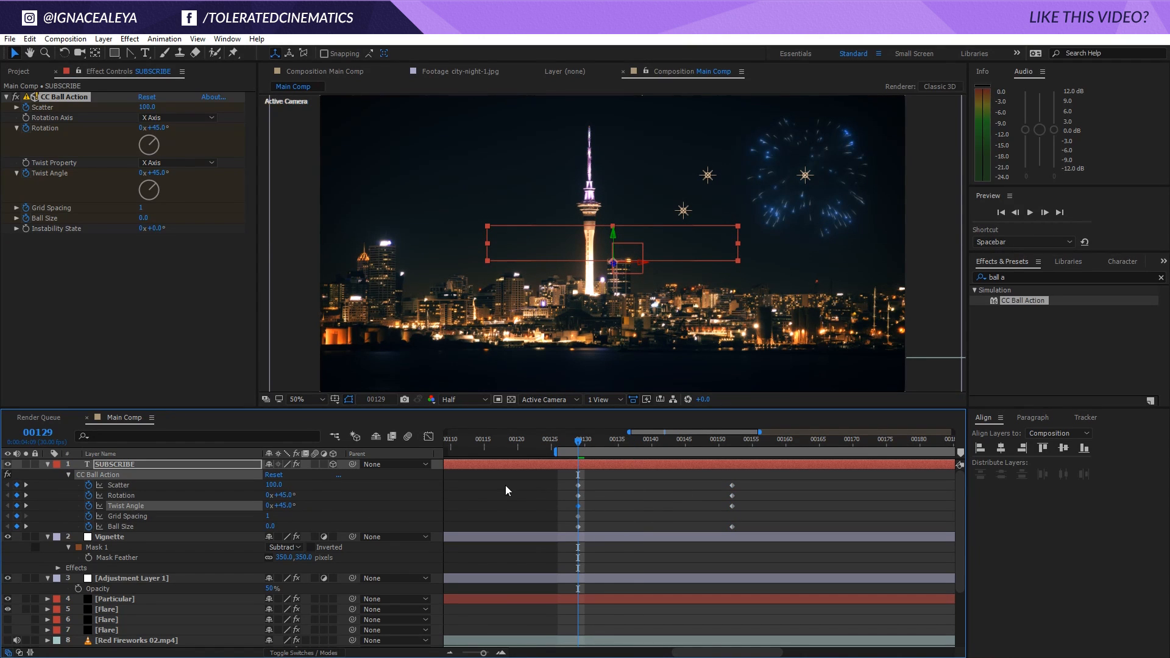
key(space)
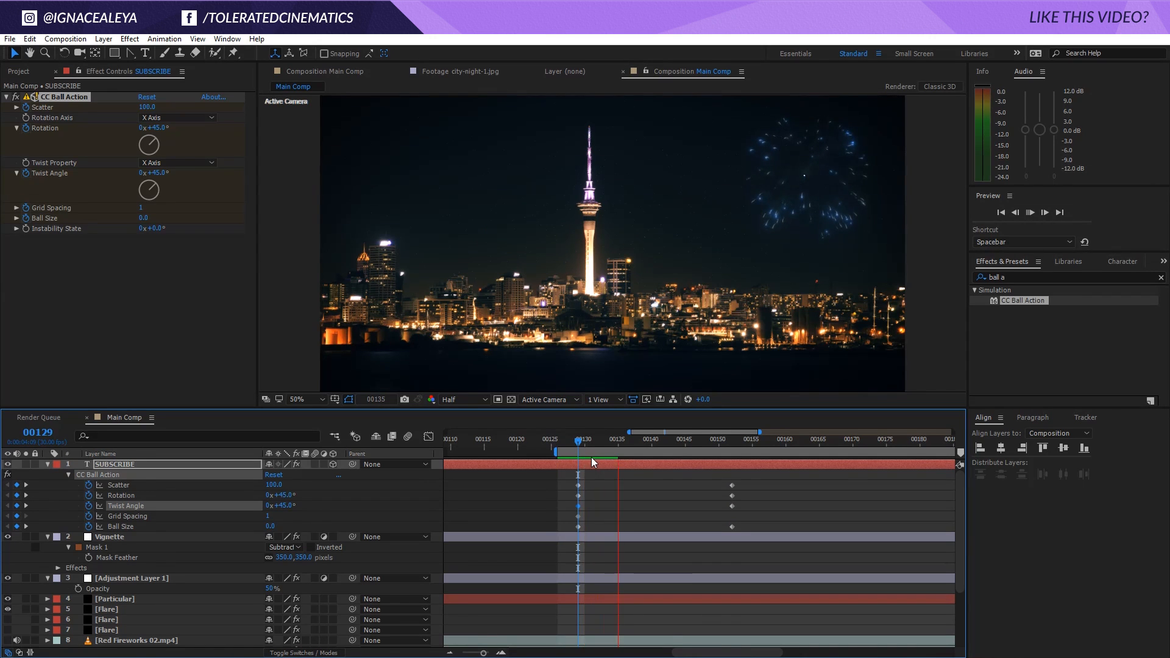
key(space)
Step: Move the ending Scatter, Rotation, Twist Angle and Ball Size keyframes out to frame 194
drag(749, 480, 720, 532)
drag(732, 526, 913, 527)
drag(760, 432, 911, 431)
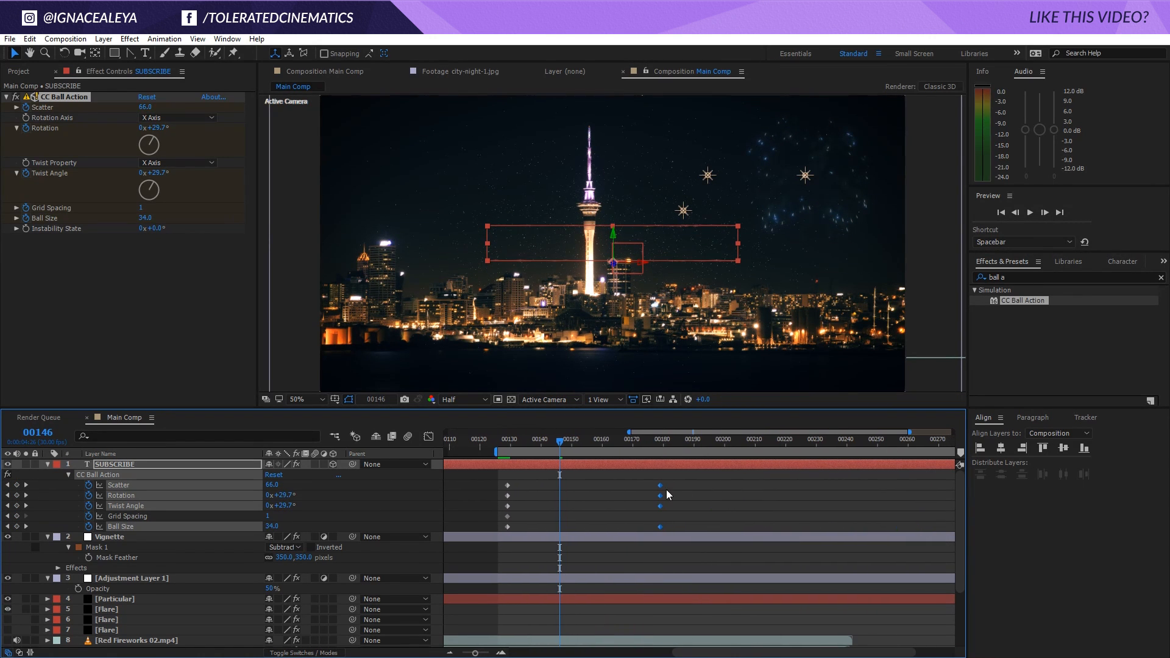
drag(664, 485, 707, 486)
Step: Apply Easy Ease to the ending Ball Action keyframes and preview the particles forming the title
right_click(706, 485)
mouse_move(754, 635)
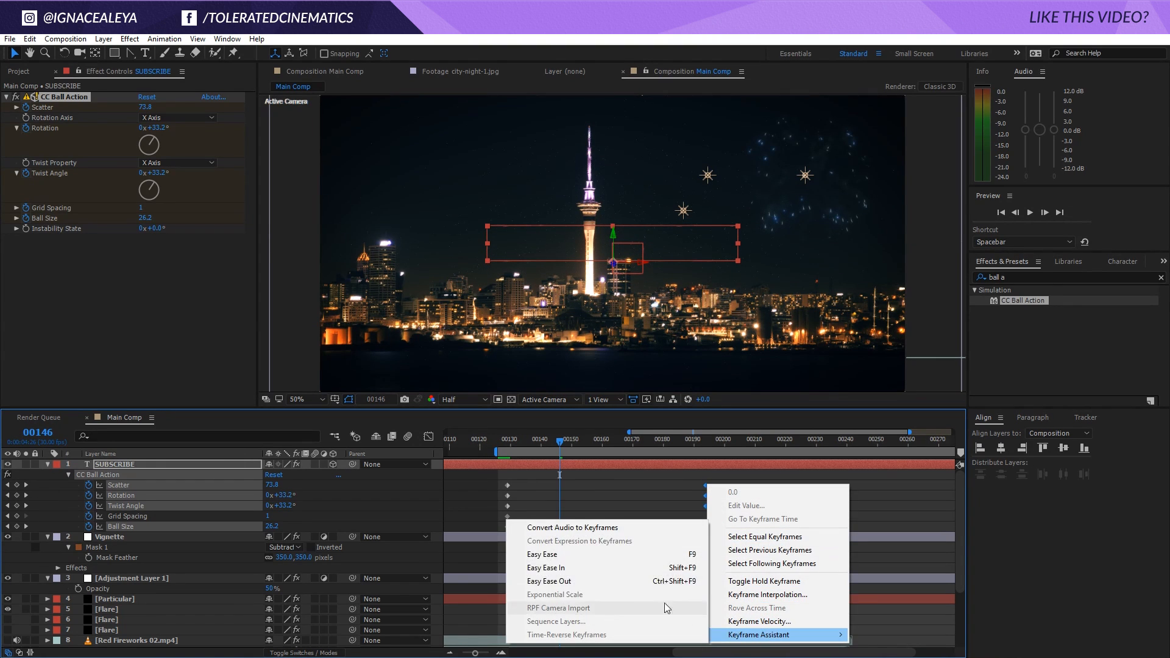
click(601, 554)
key(space)
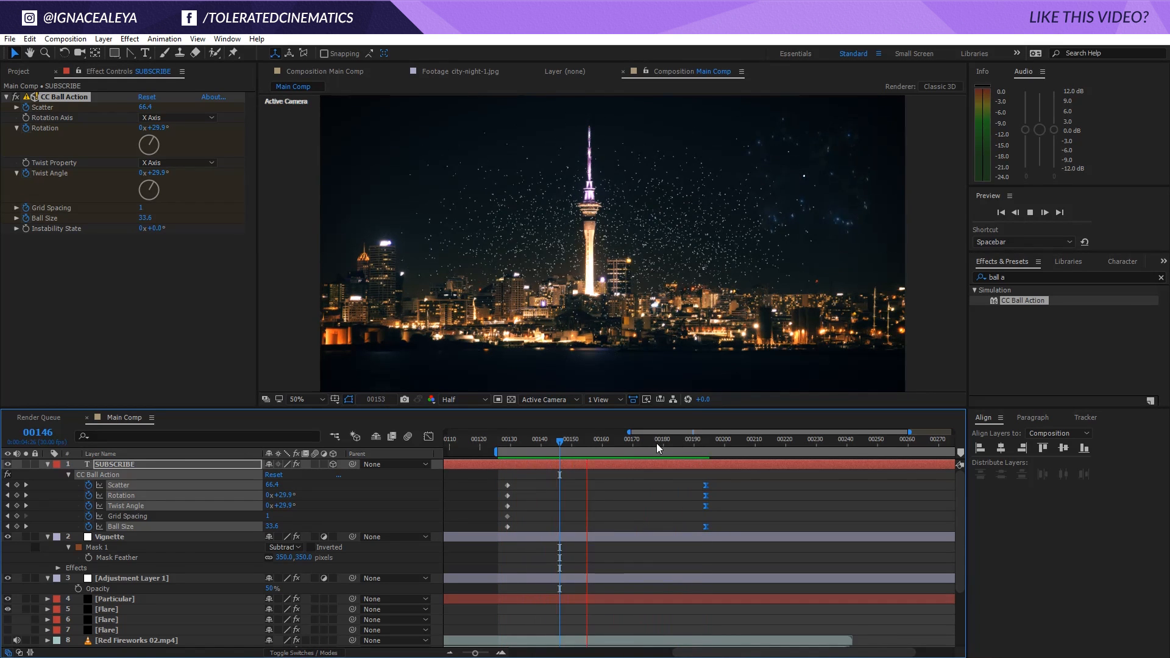
key(space)
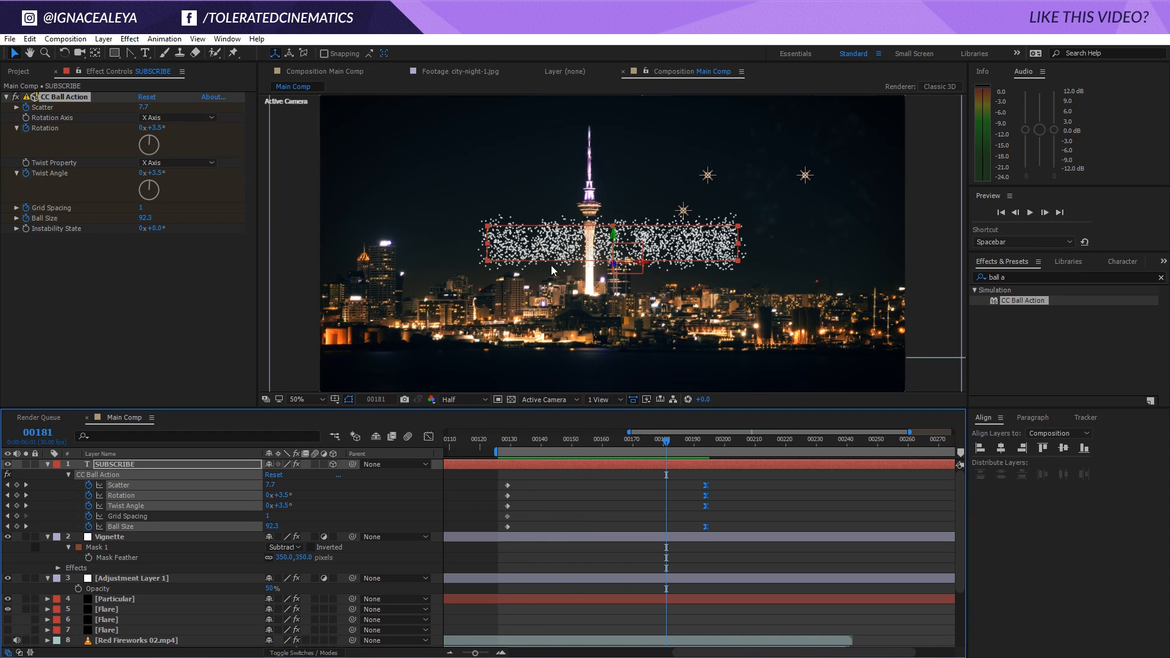
Step: Split the SUBSCRIBE layer at frame 194 and delete CC Ball Action from the second part
drag(663, 443, 707, 449)
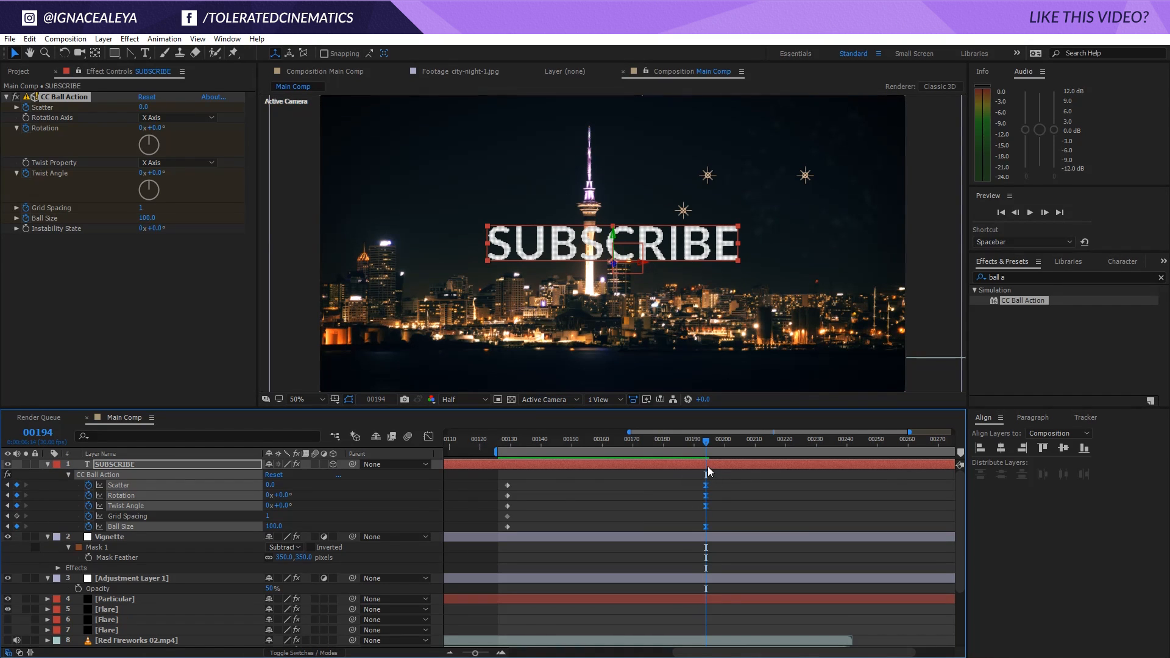
click(30, 38)
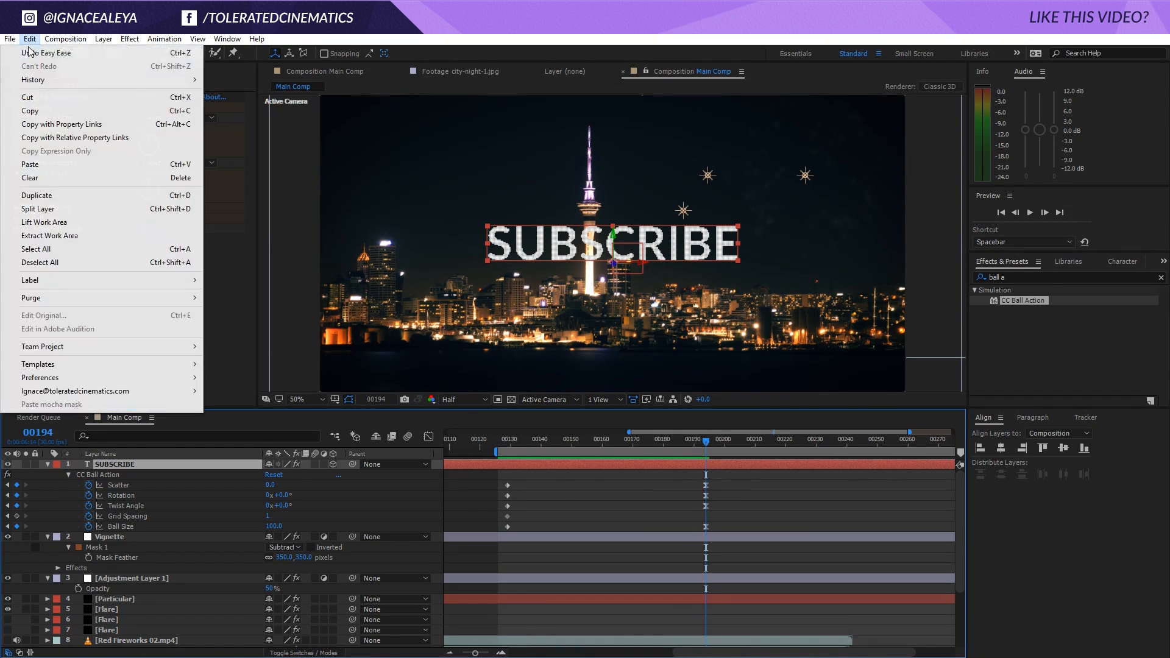
click(61, 211)
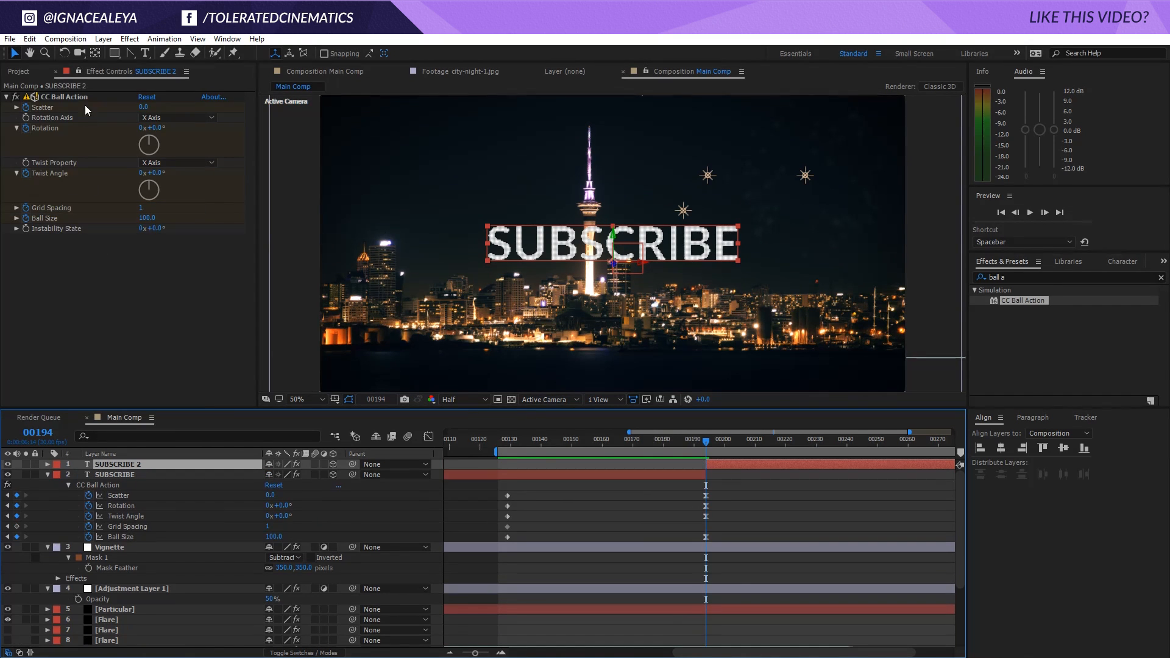
click(67, 97)
key(Delete)
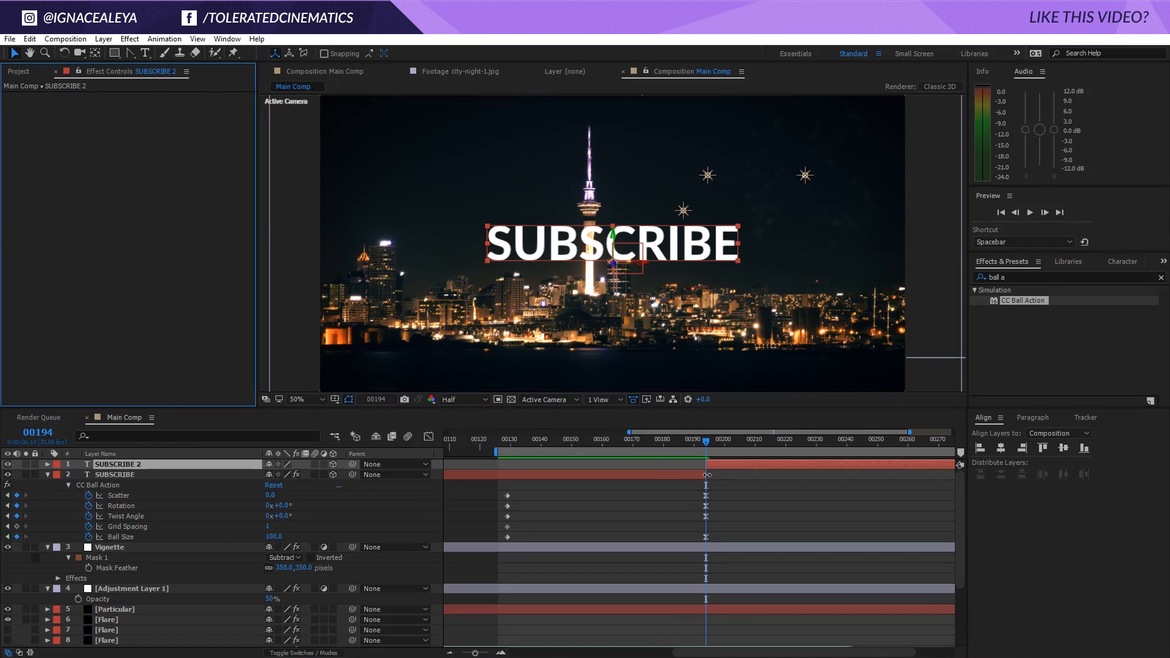
Step: Extend the first SUBSCRIBE layer's end to about frame 204 and keyframe SUBSCRIBE 2's Opacity at 0% at frame 194
drag(707, 473, 727, 475)
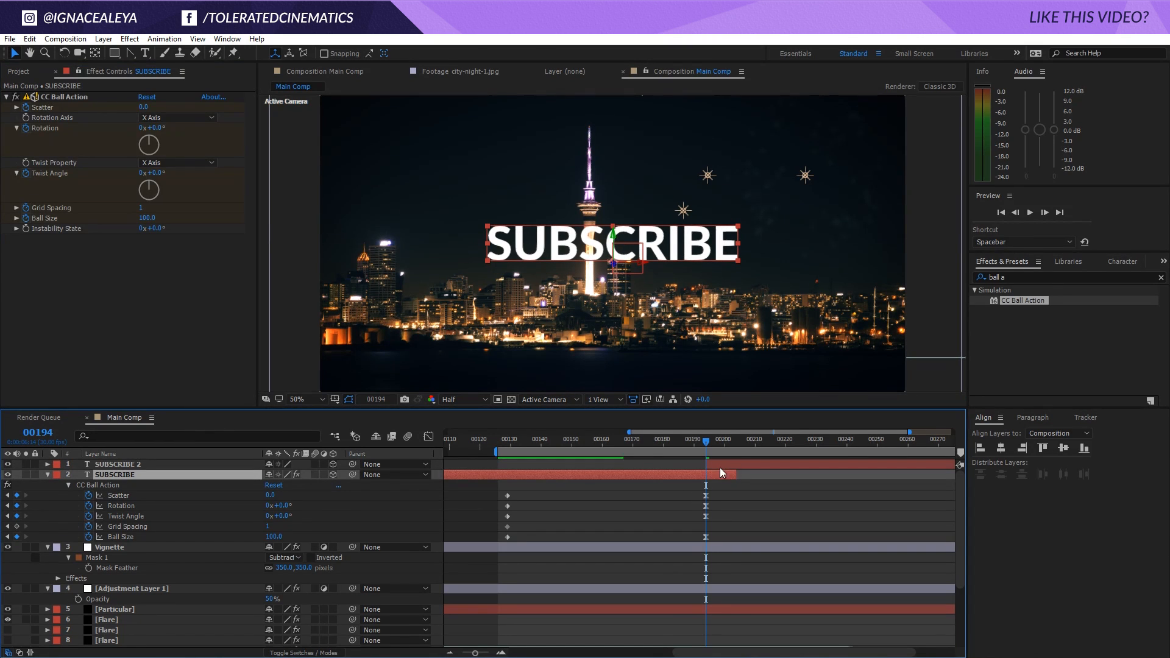
click(719, 465)
key(t)
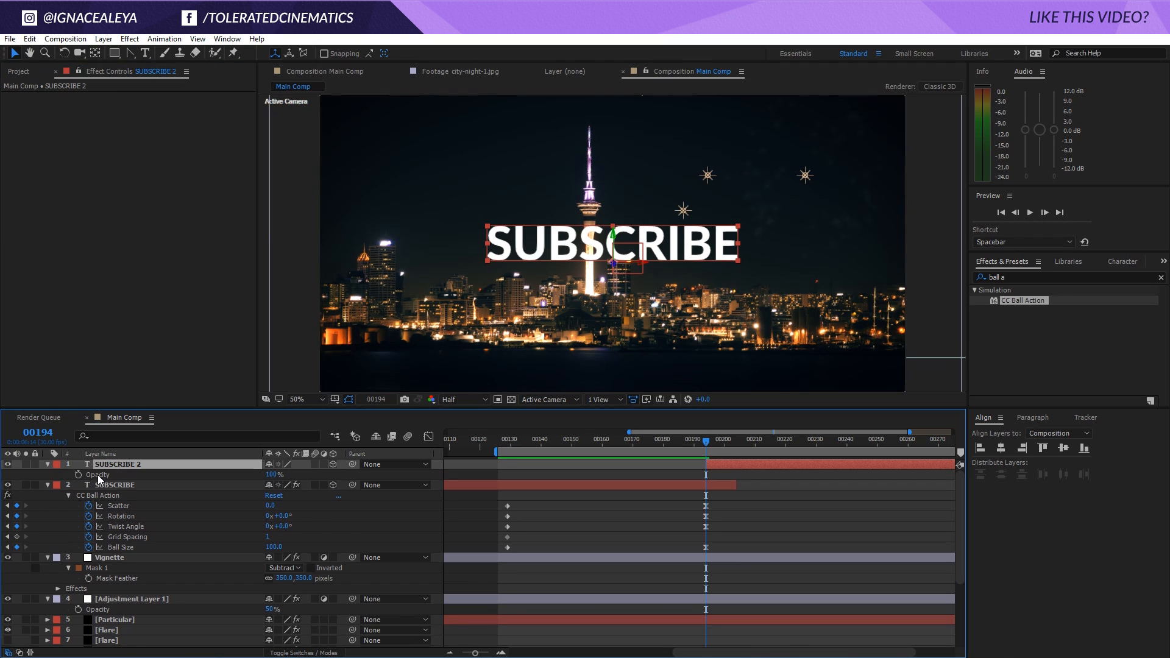
click(271, 475)
text(0)
key(Return)
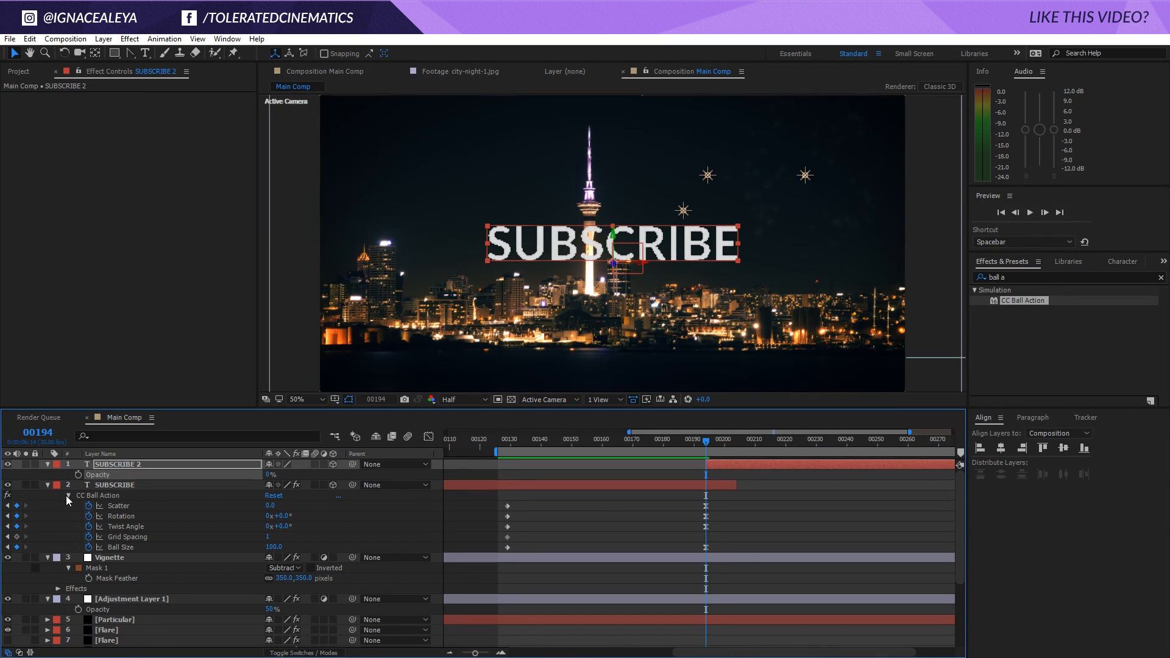
click(79, 474)
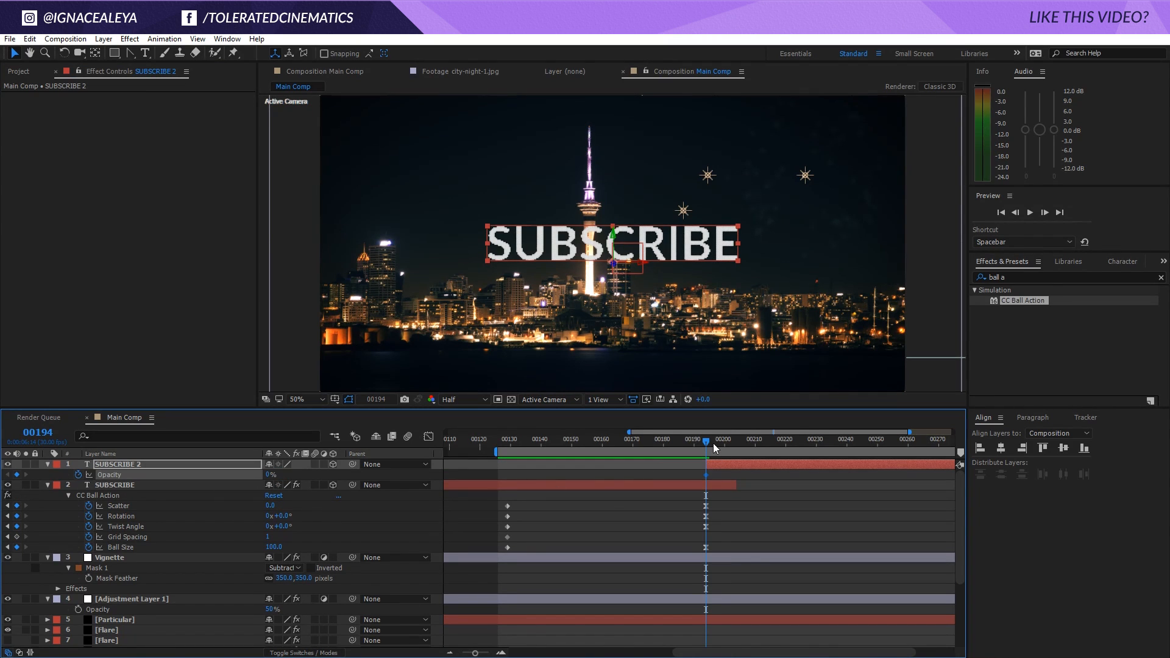